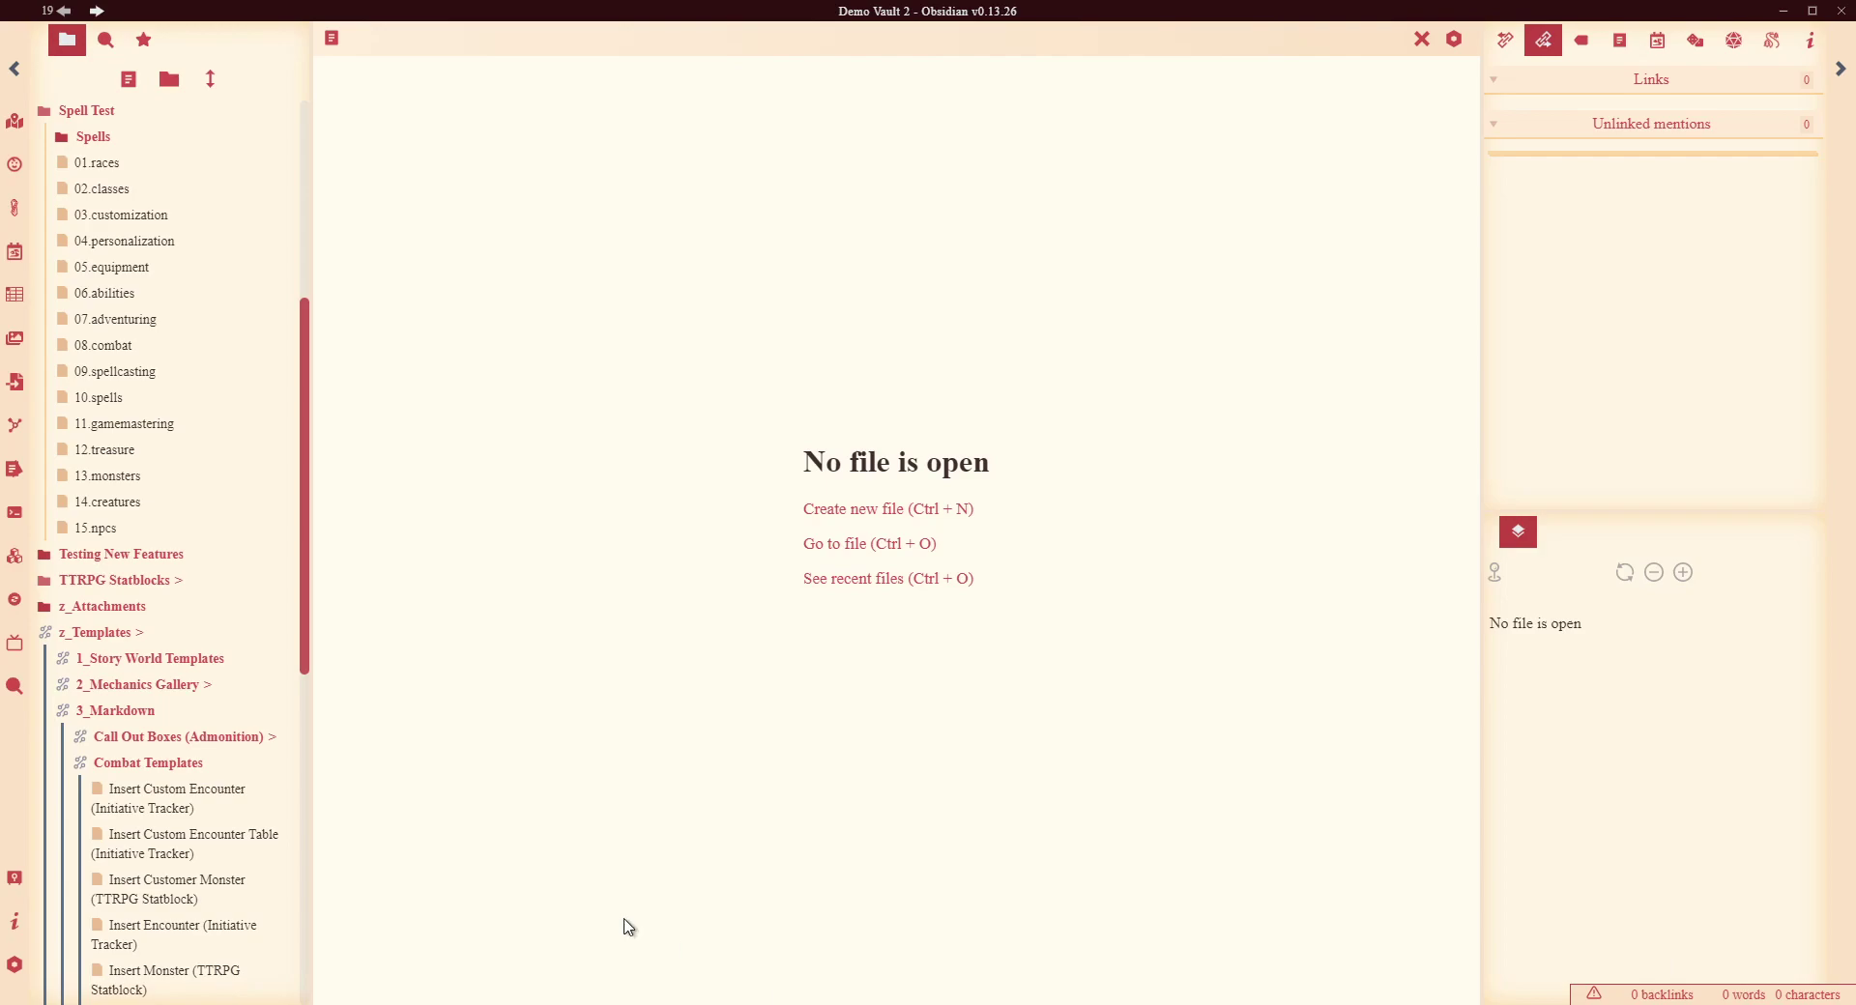
Scroll the Demo Vault 2 file explorer back to the top
scroll(182, 473, "up", 5)
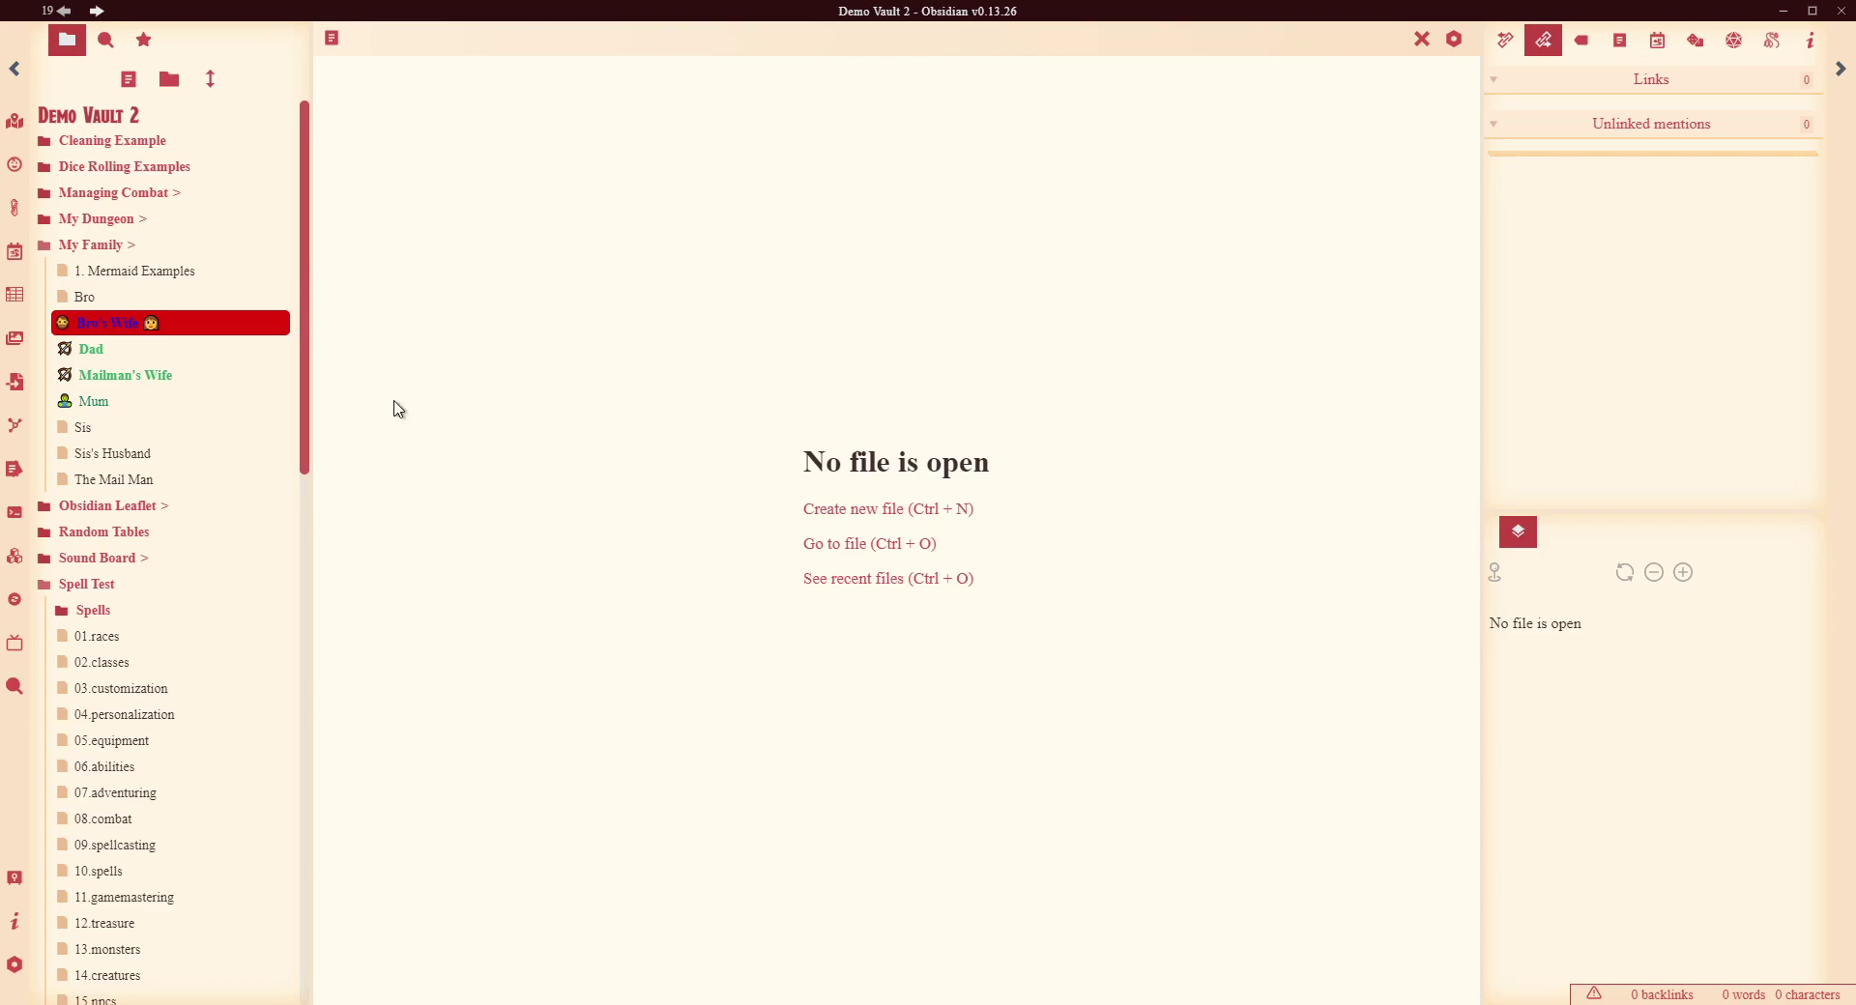
Browse the community plugin catalogue from settings and search for 'import'
left_click(13, 966)
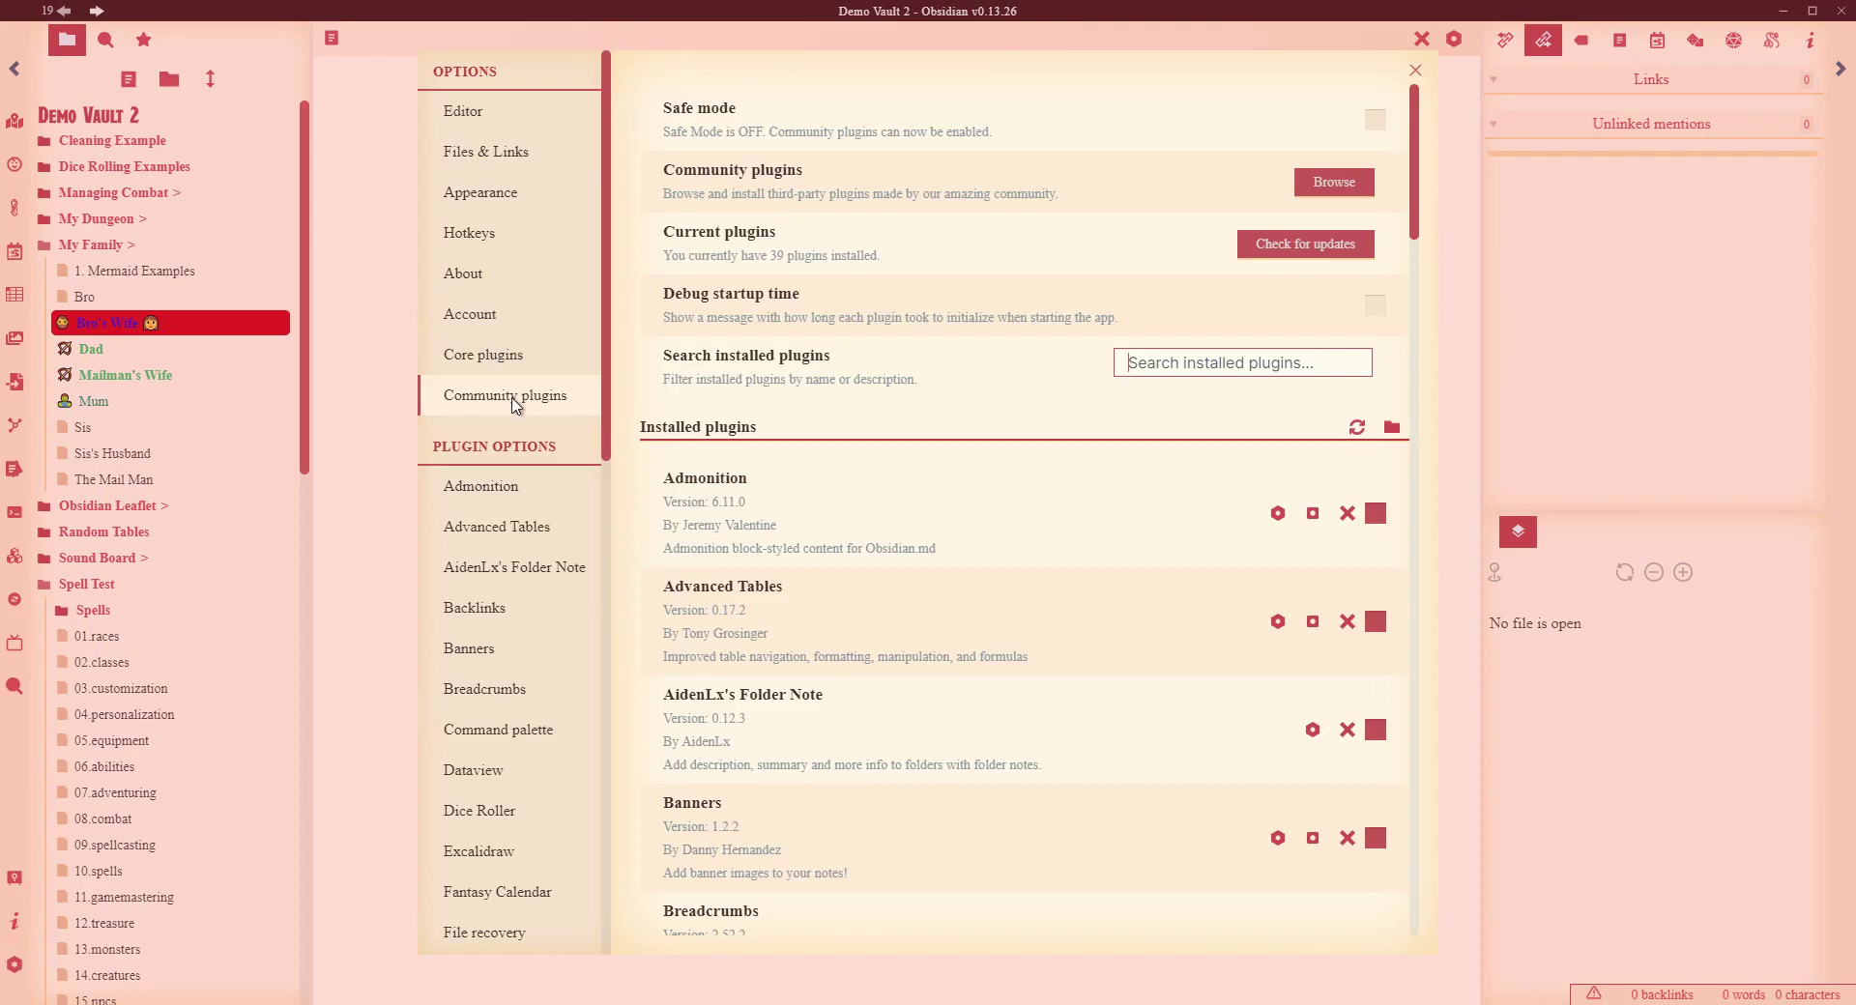
left_click(1336, 183)
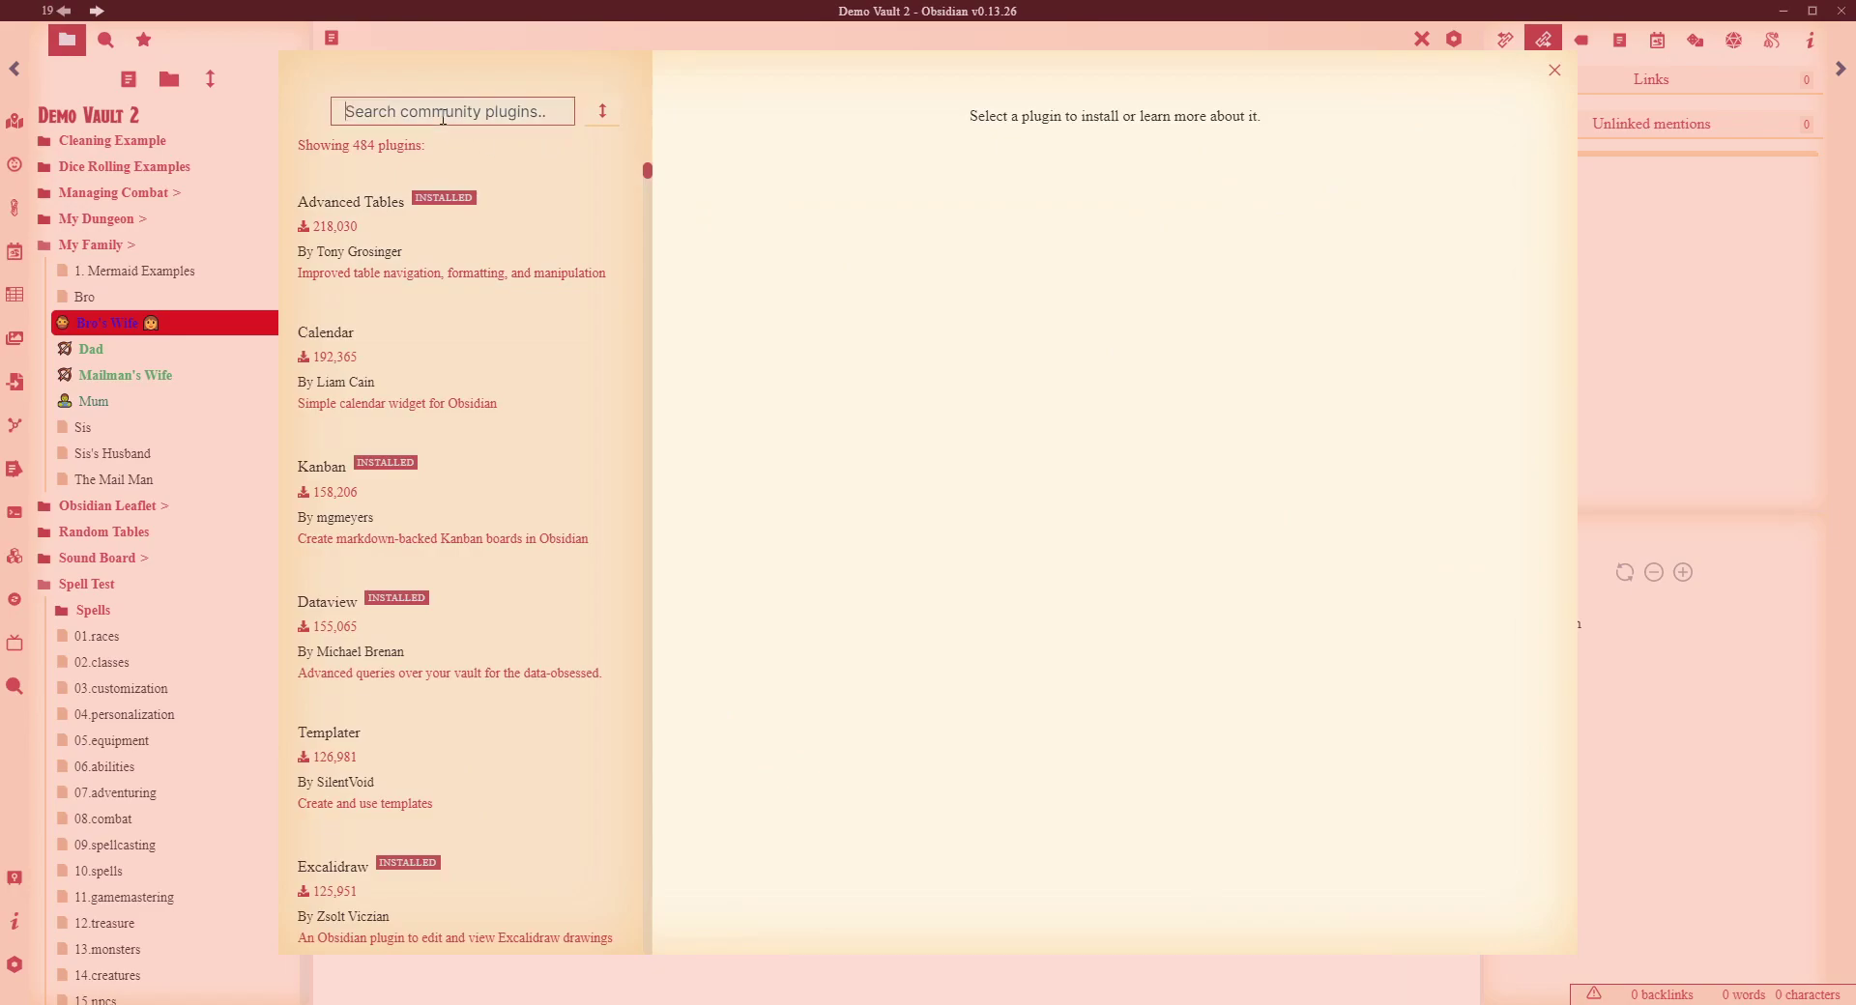
type("import")
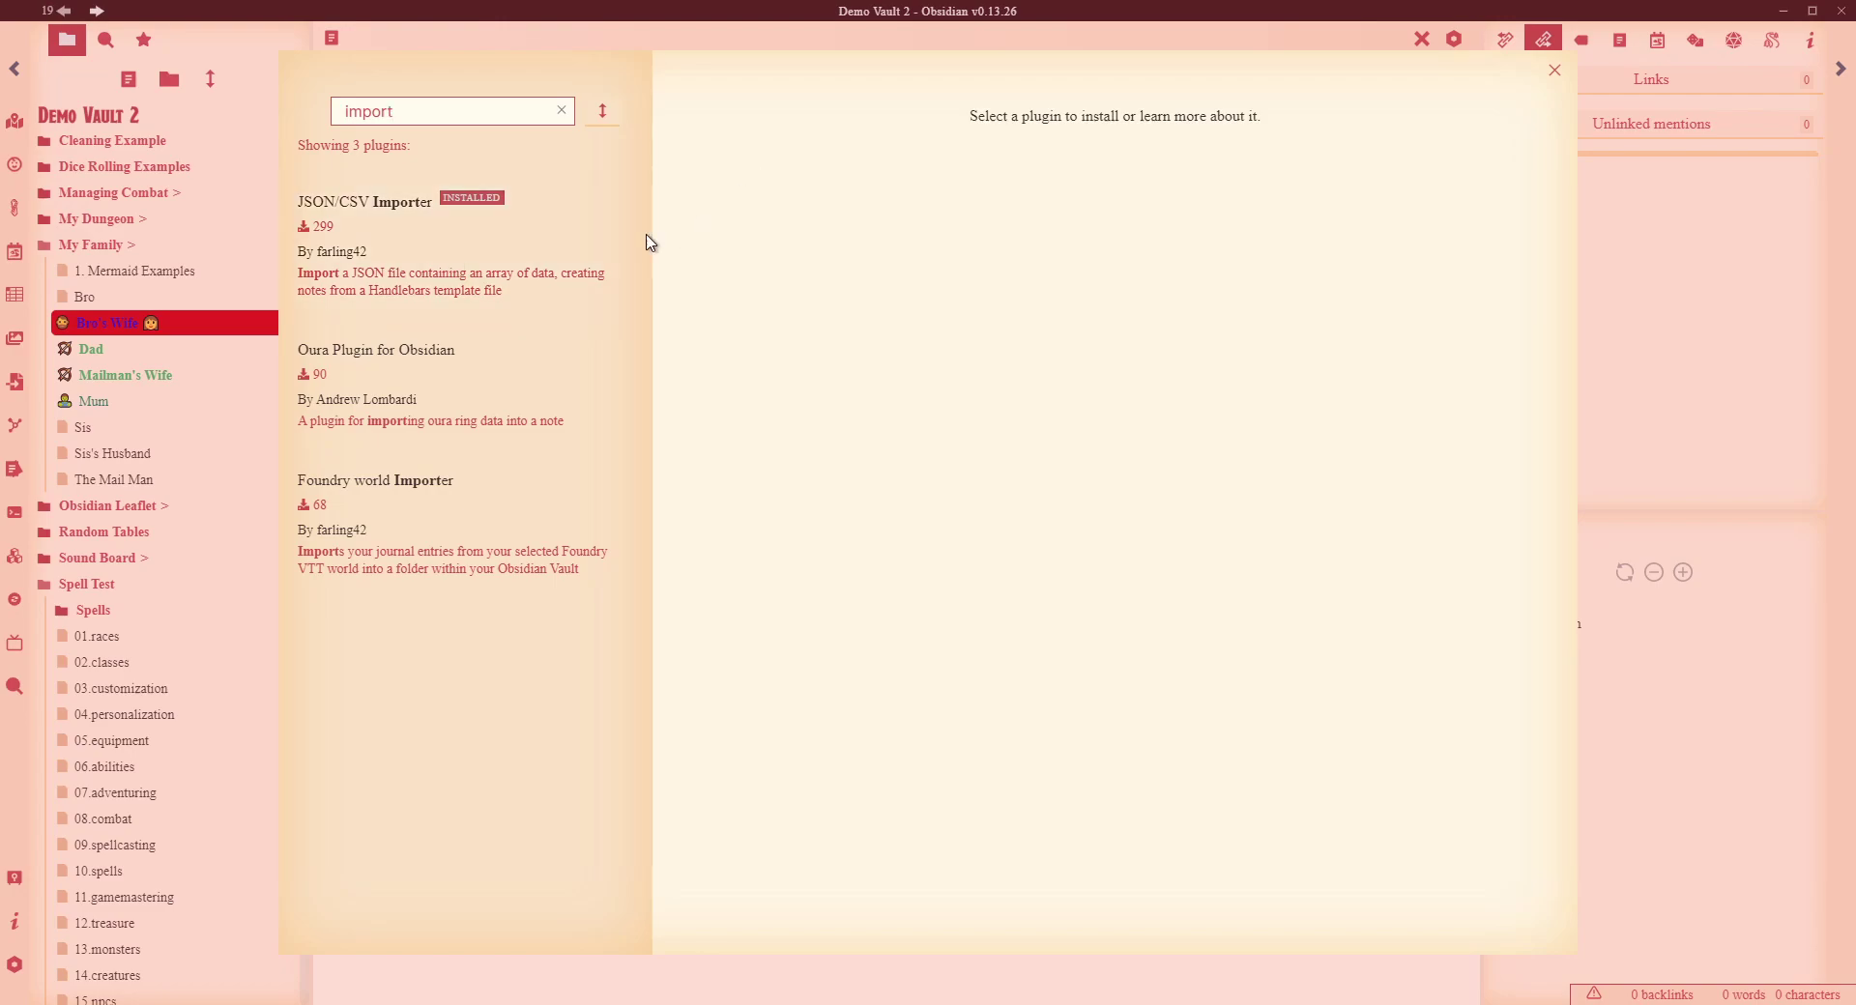
Open the JSON/CSV Importer's details and read through its readme
left_click(418, 253)
scroll(1081, 406, "down", 8)
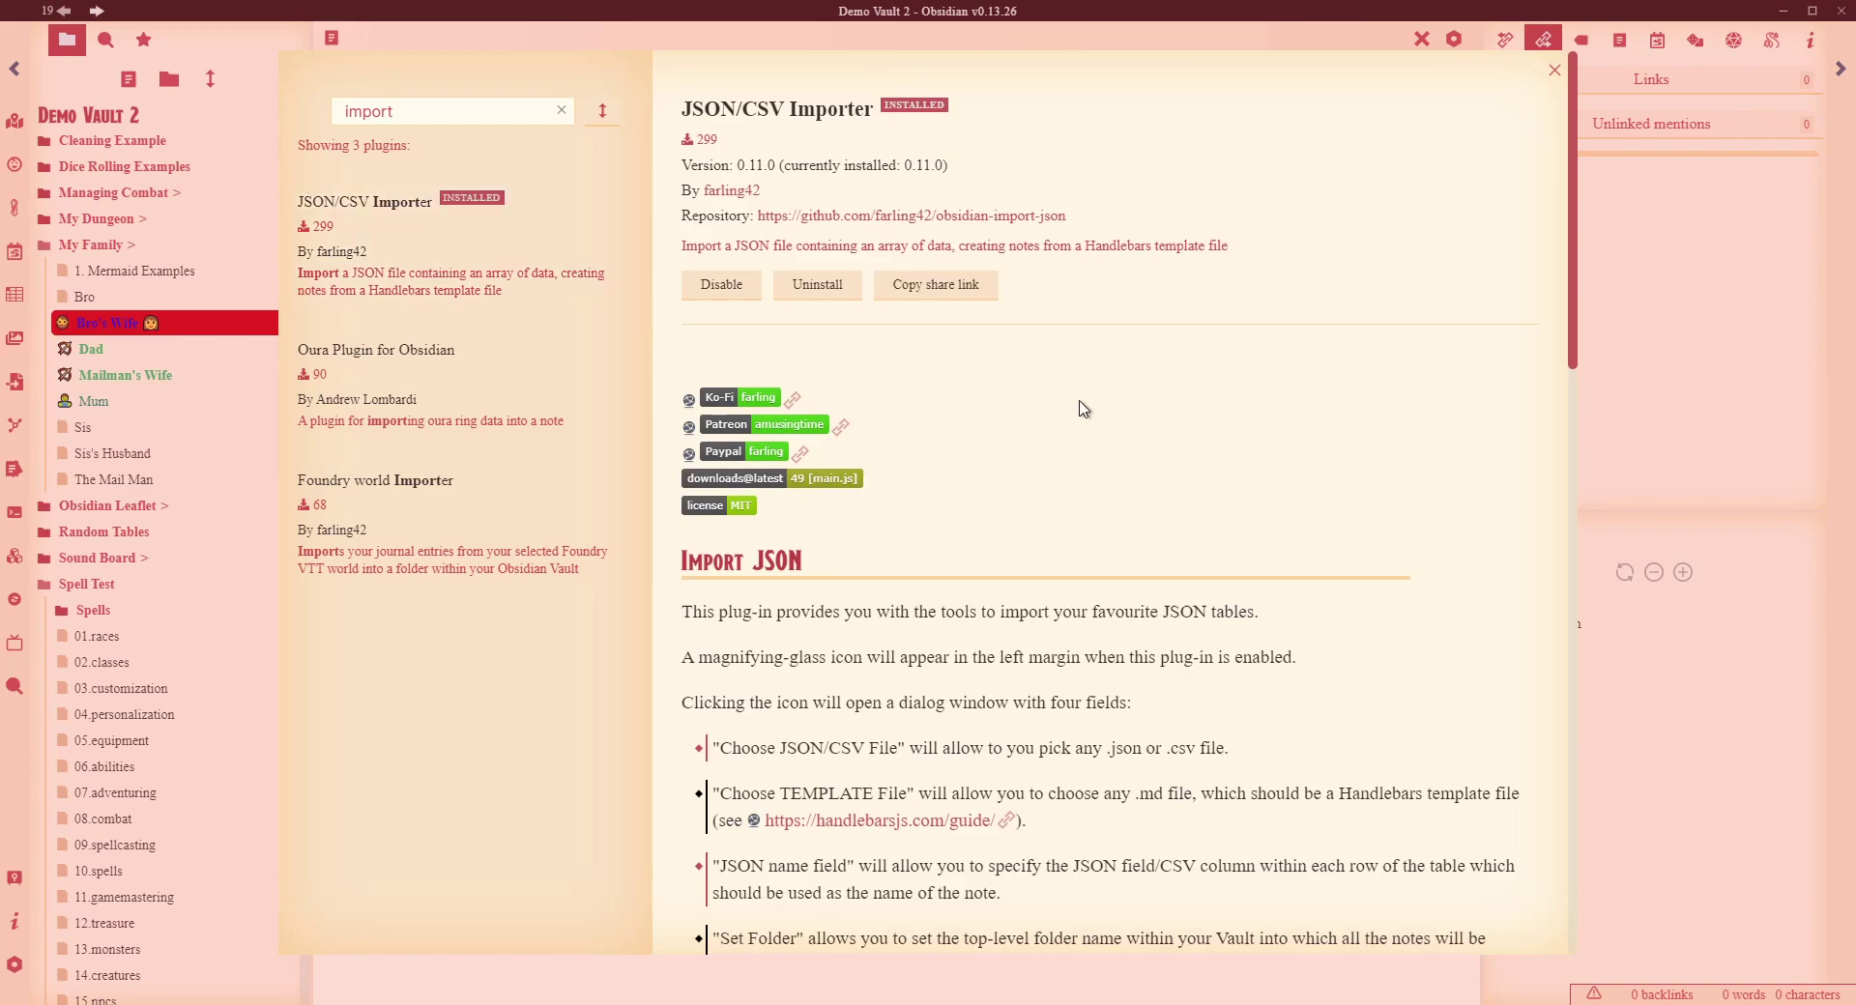
scroll(1116, 426, "up", 6)
scroll(1102, 418, "up", 2)
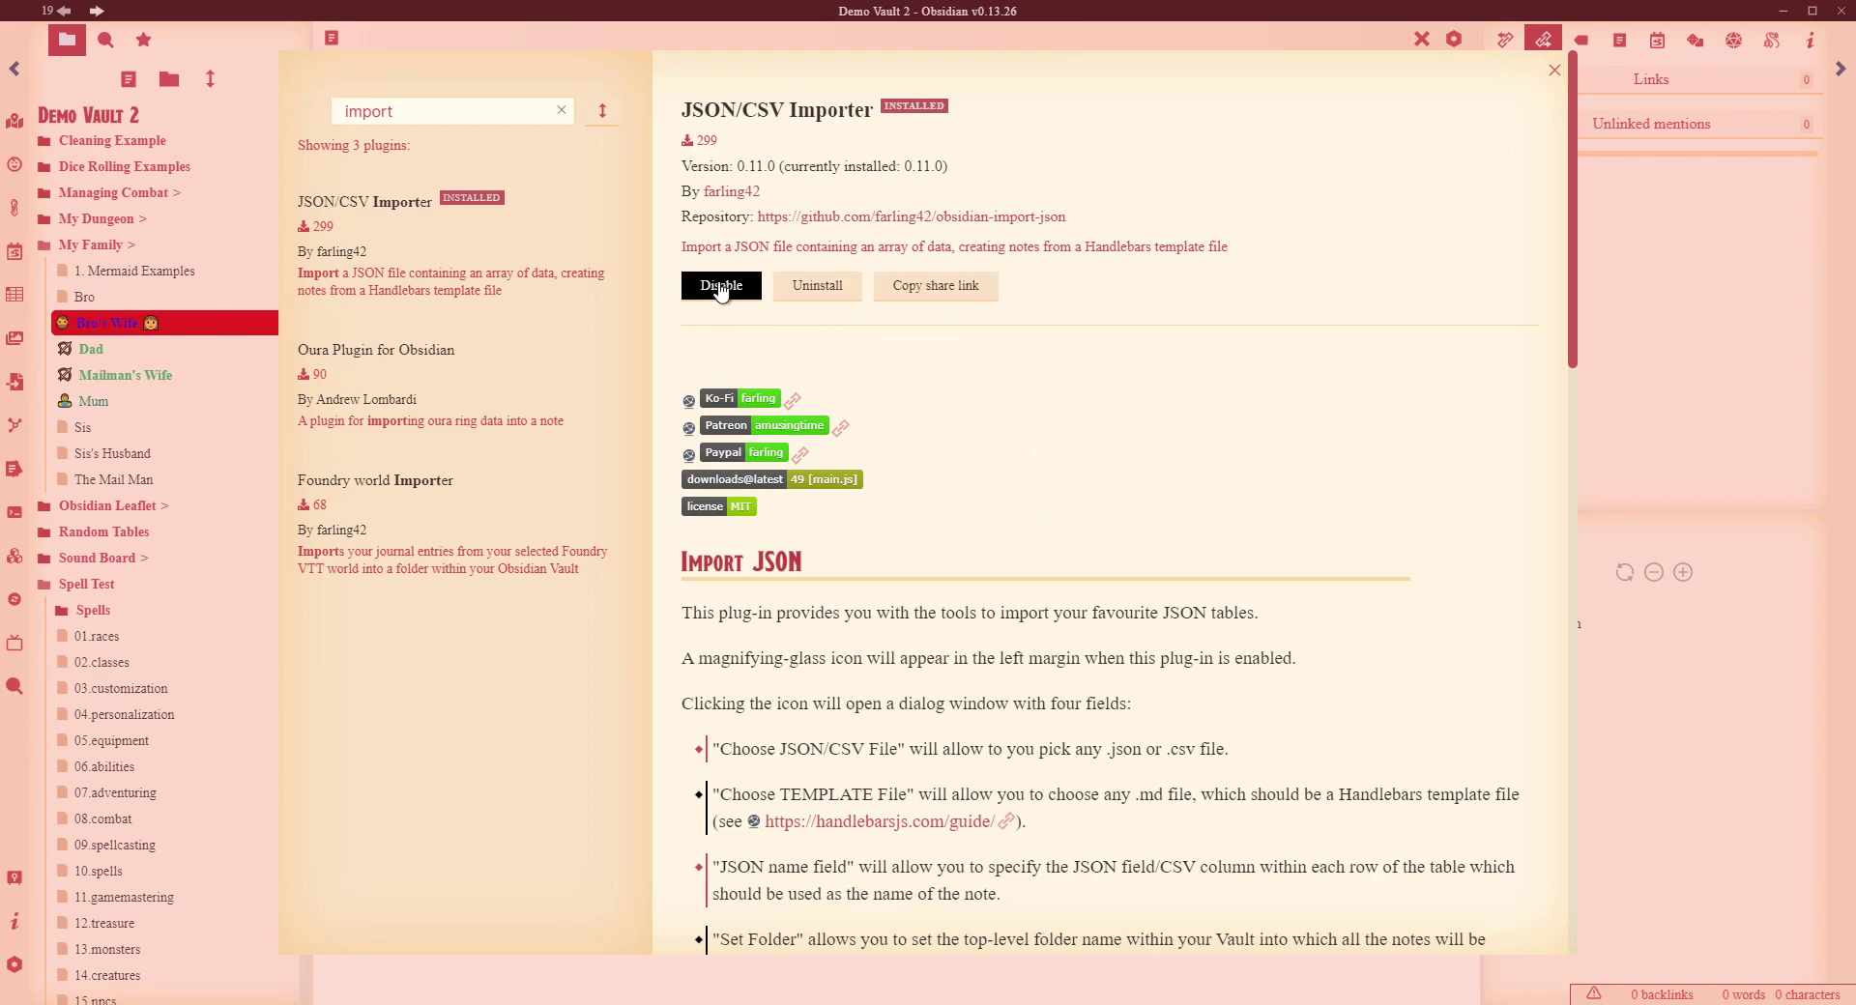
scroll(1234, 310, "down", 4)
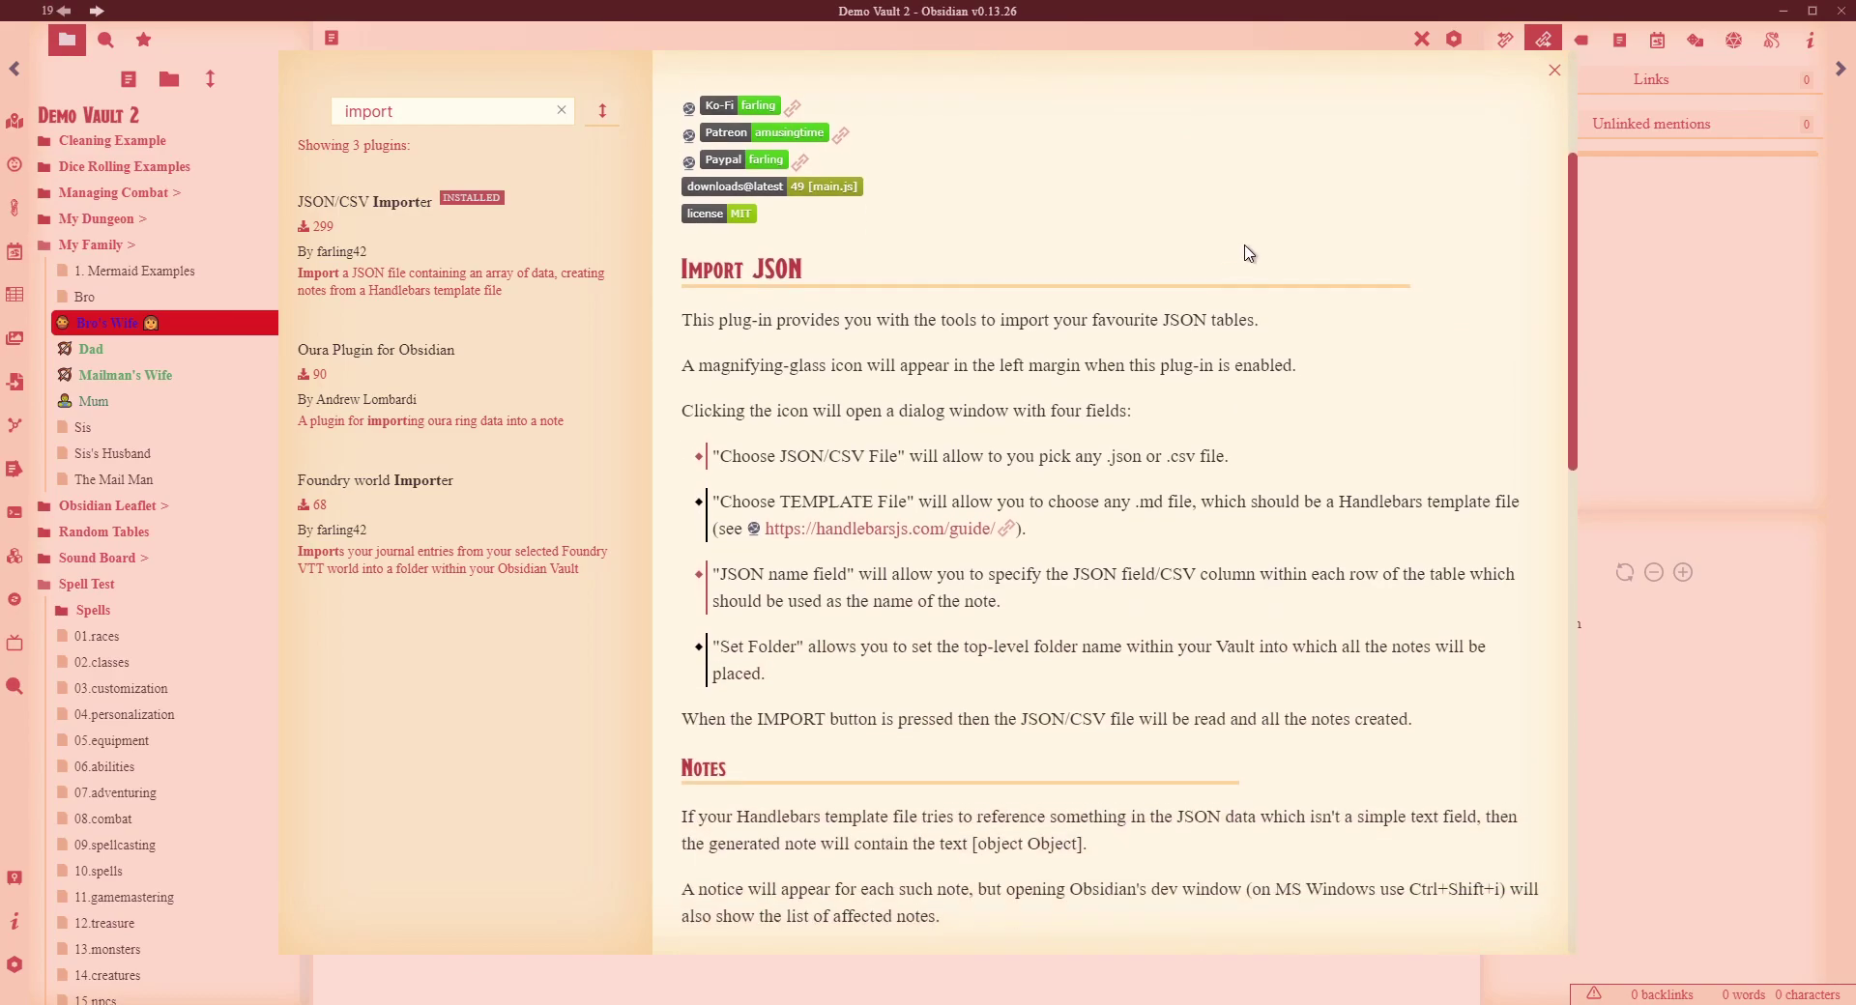
scroll(1247, 253, "down", 10)
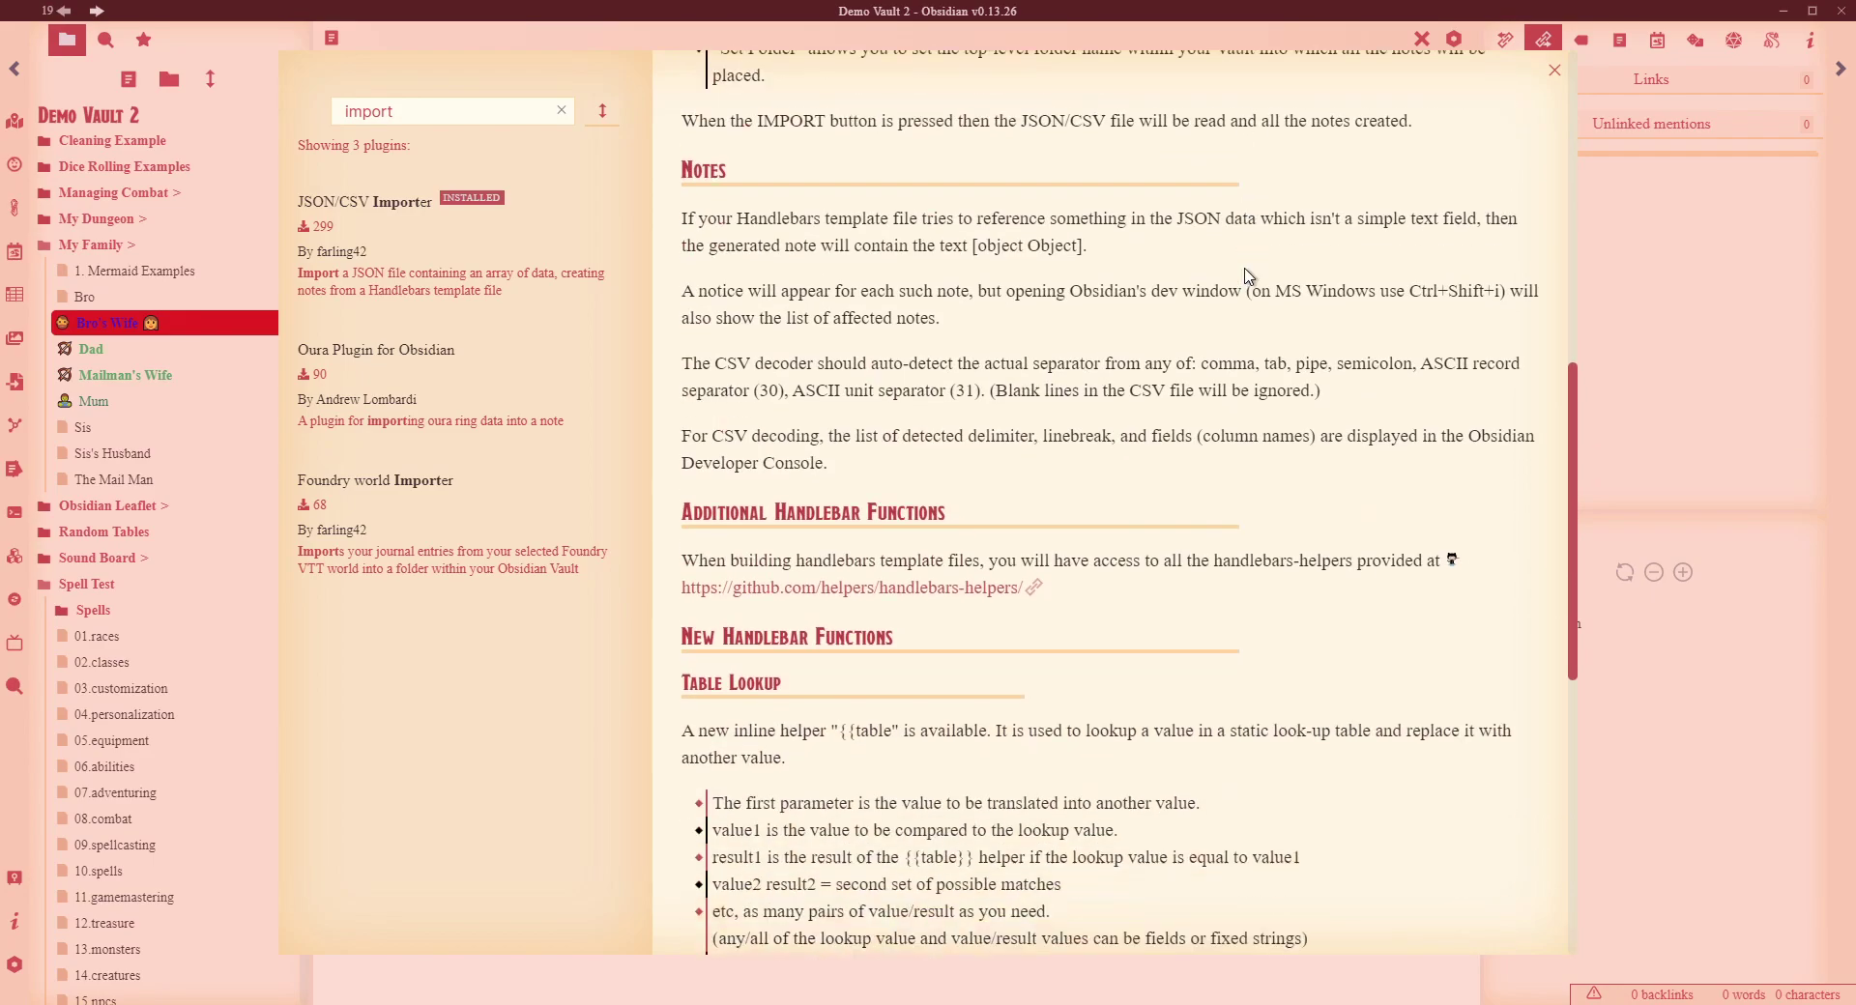
scroll(1247, 278, "up", 12)
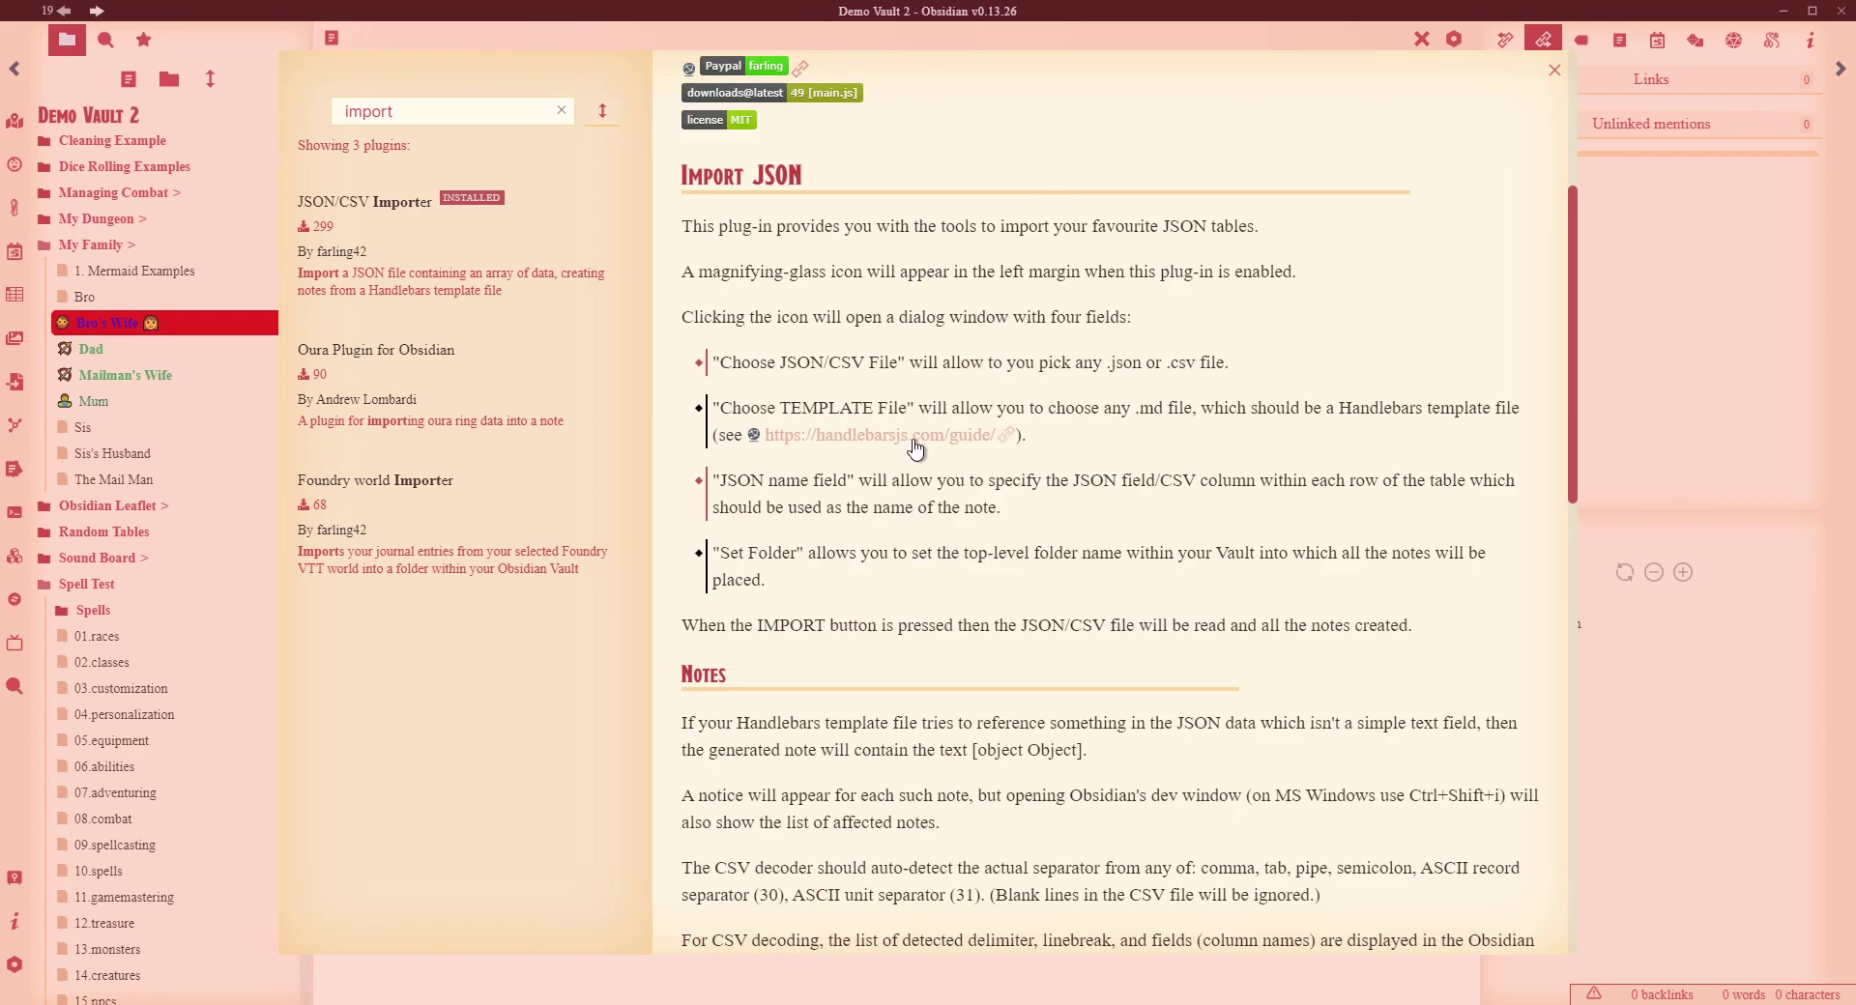
left_click(910, 437)
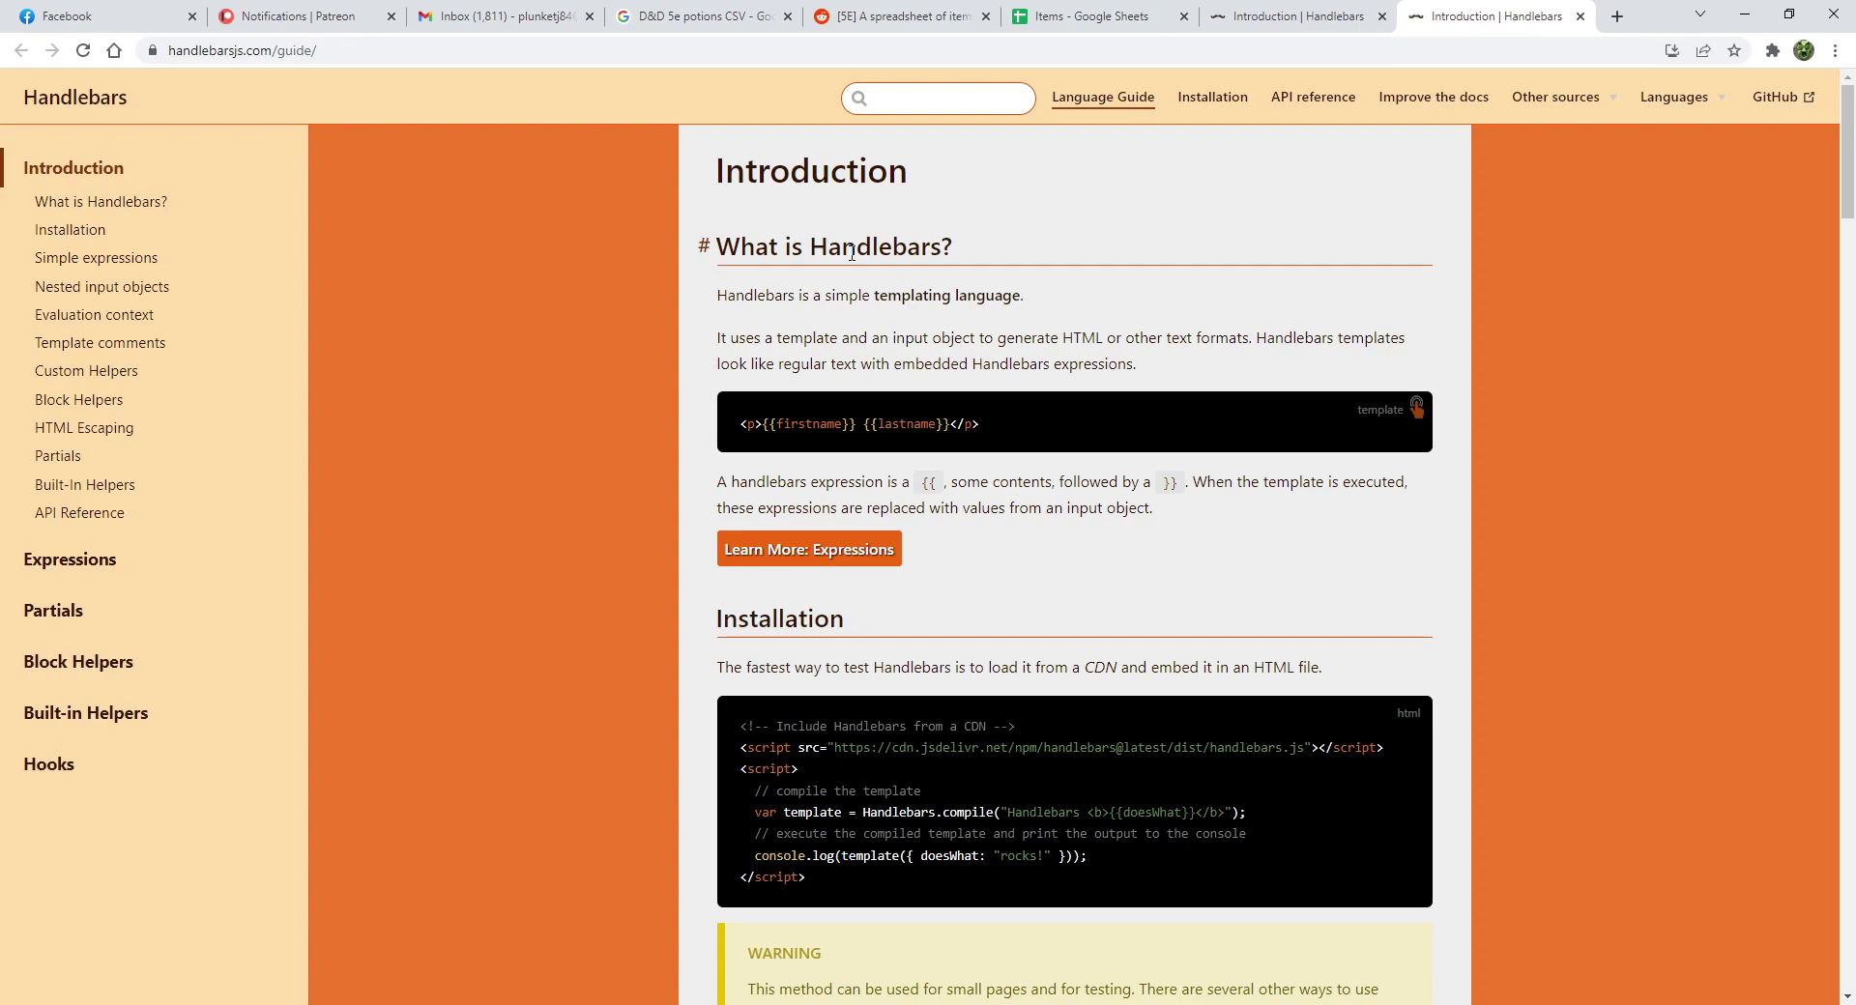
scroll(1048, 331, "down", 2)
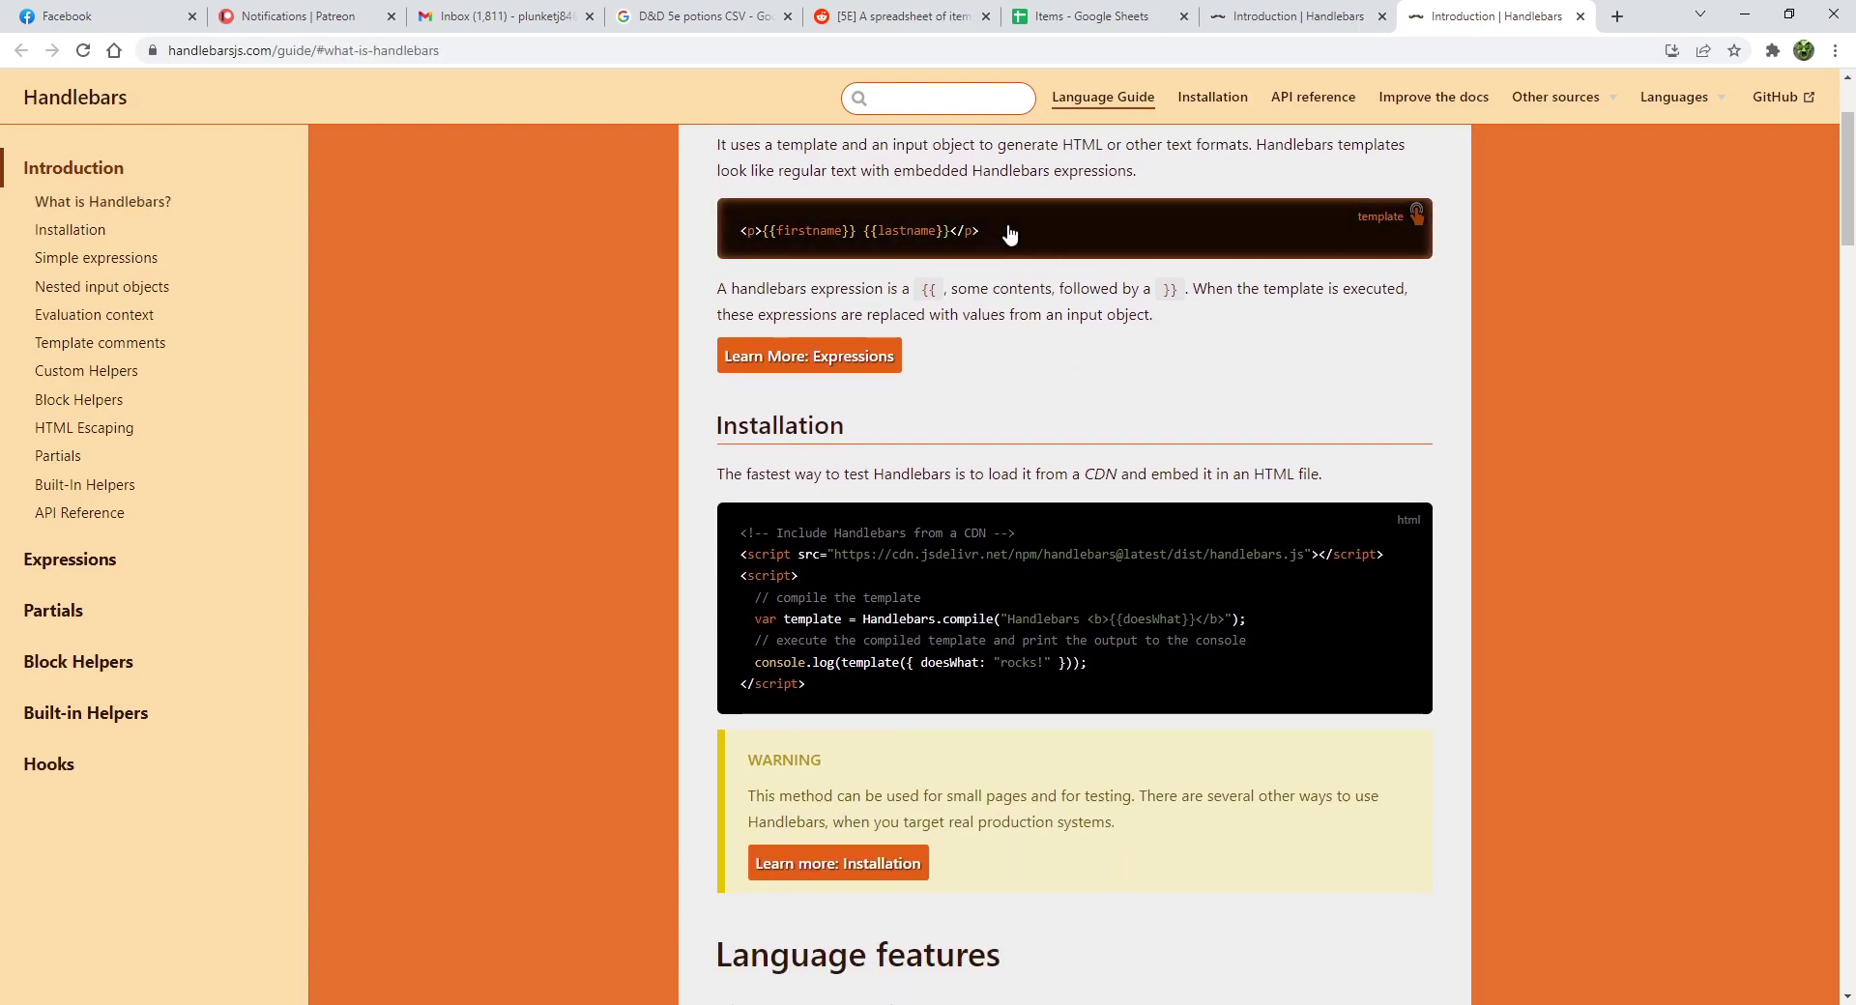
scroll(1210, 478, "down", 1)
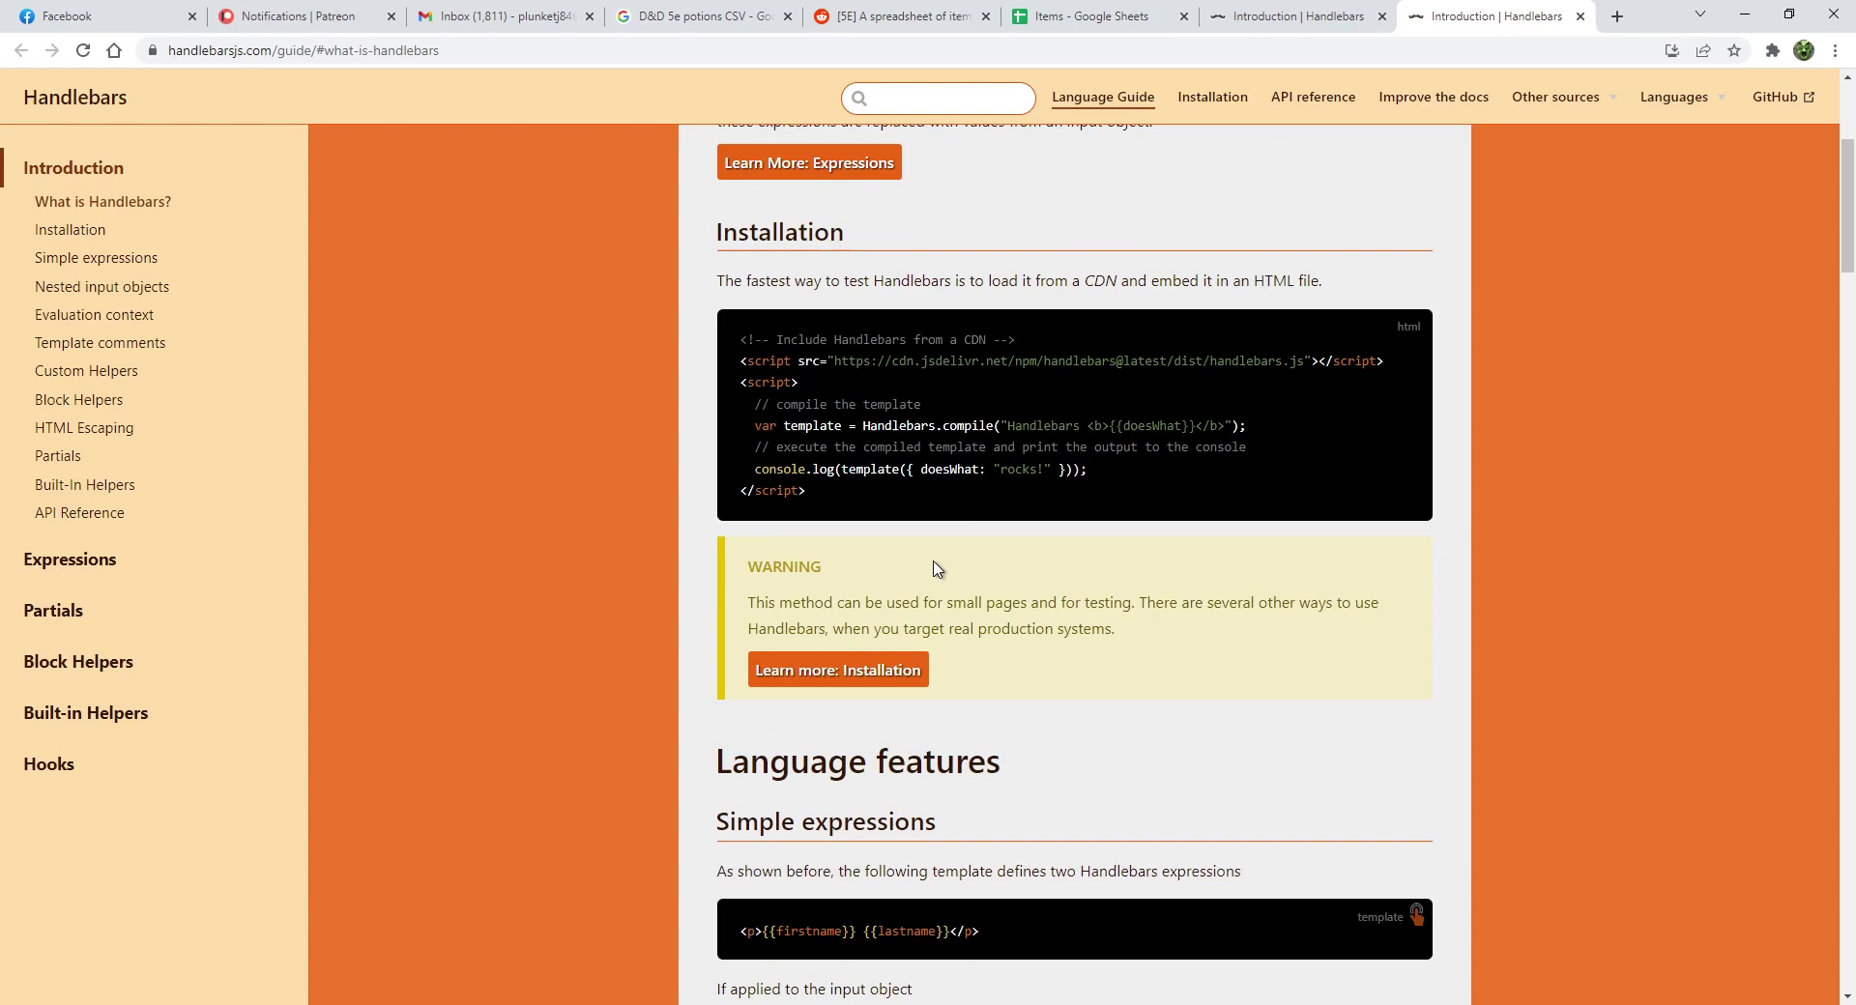
scroll(1023, 542, "down", 7)
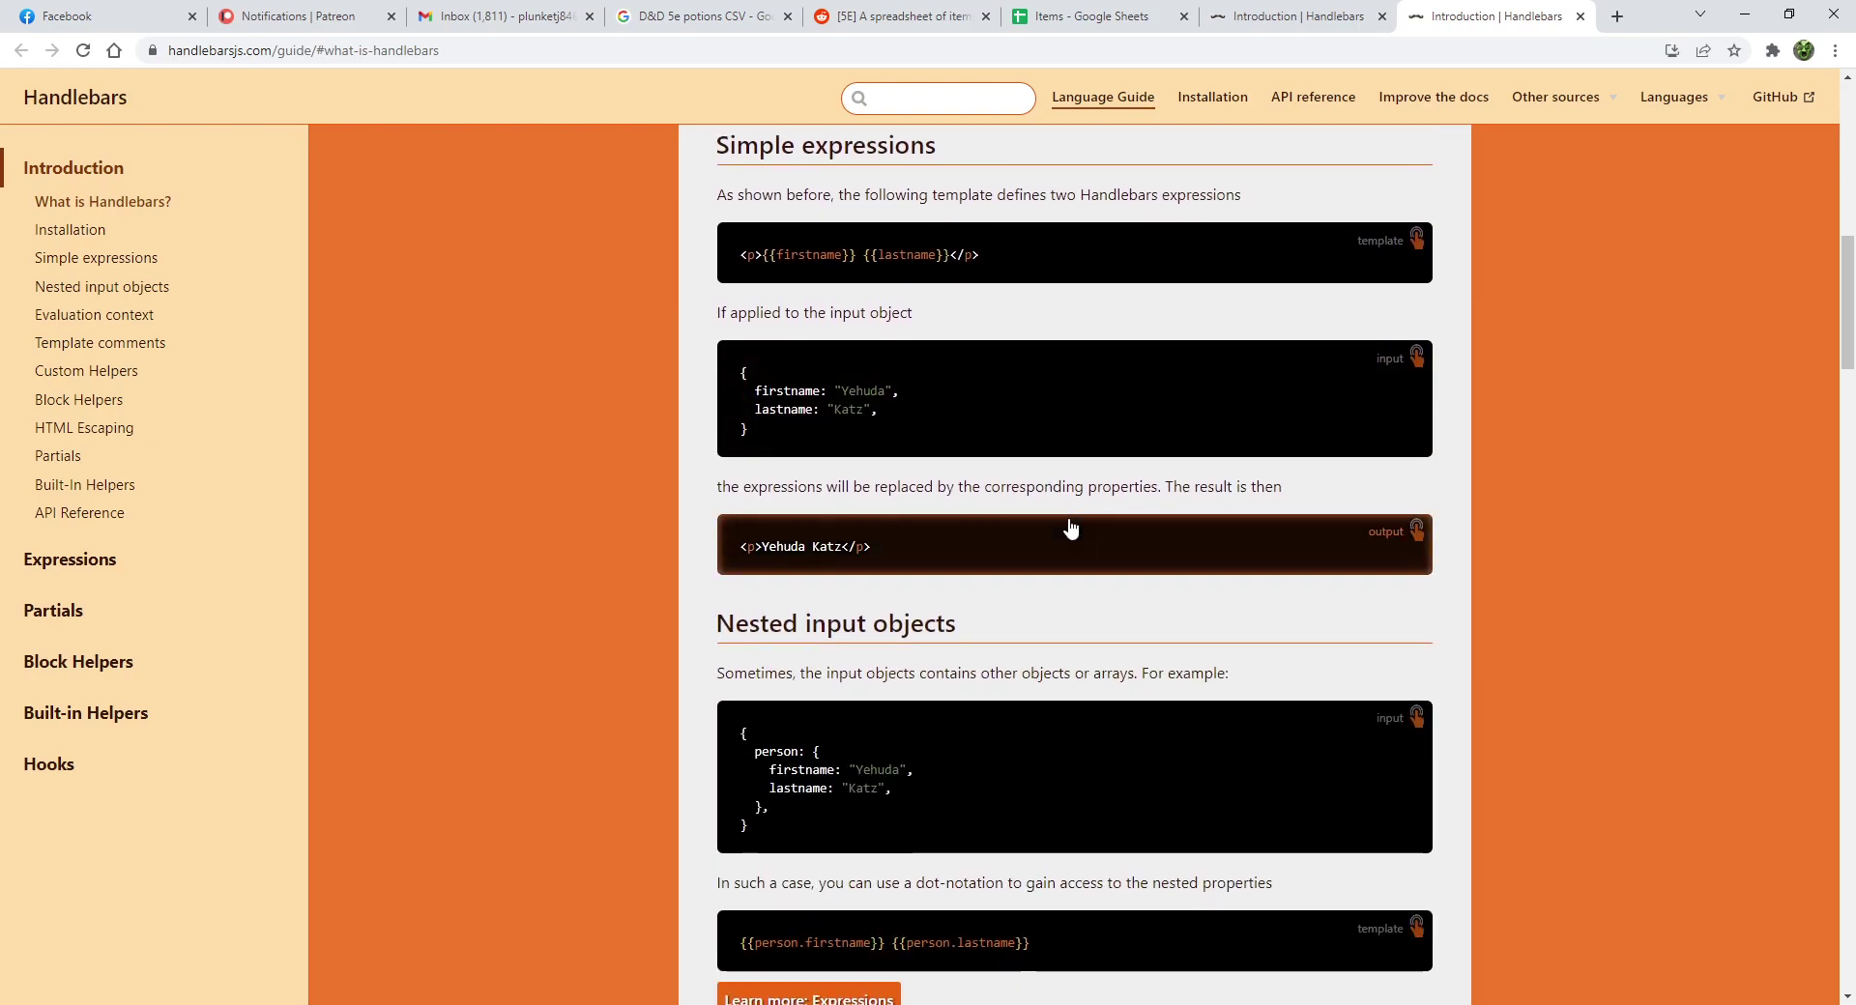
scroll(1005, 570, "down", 2)
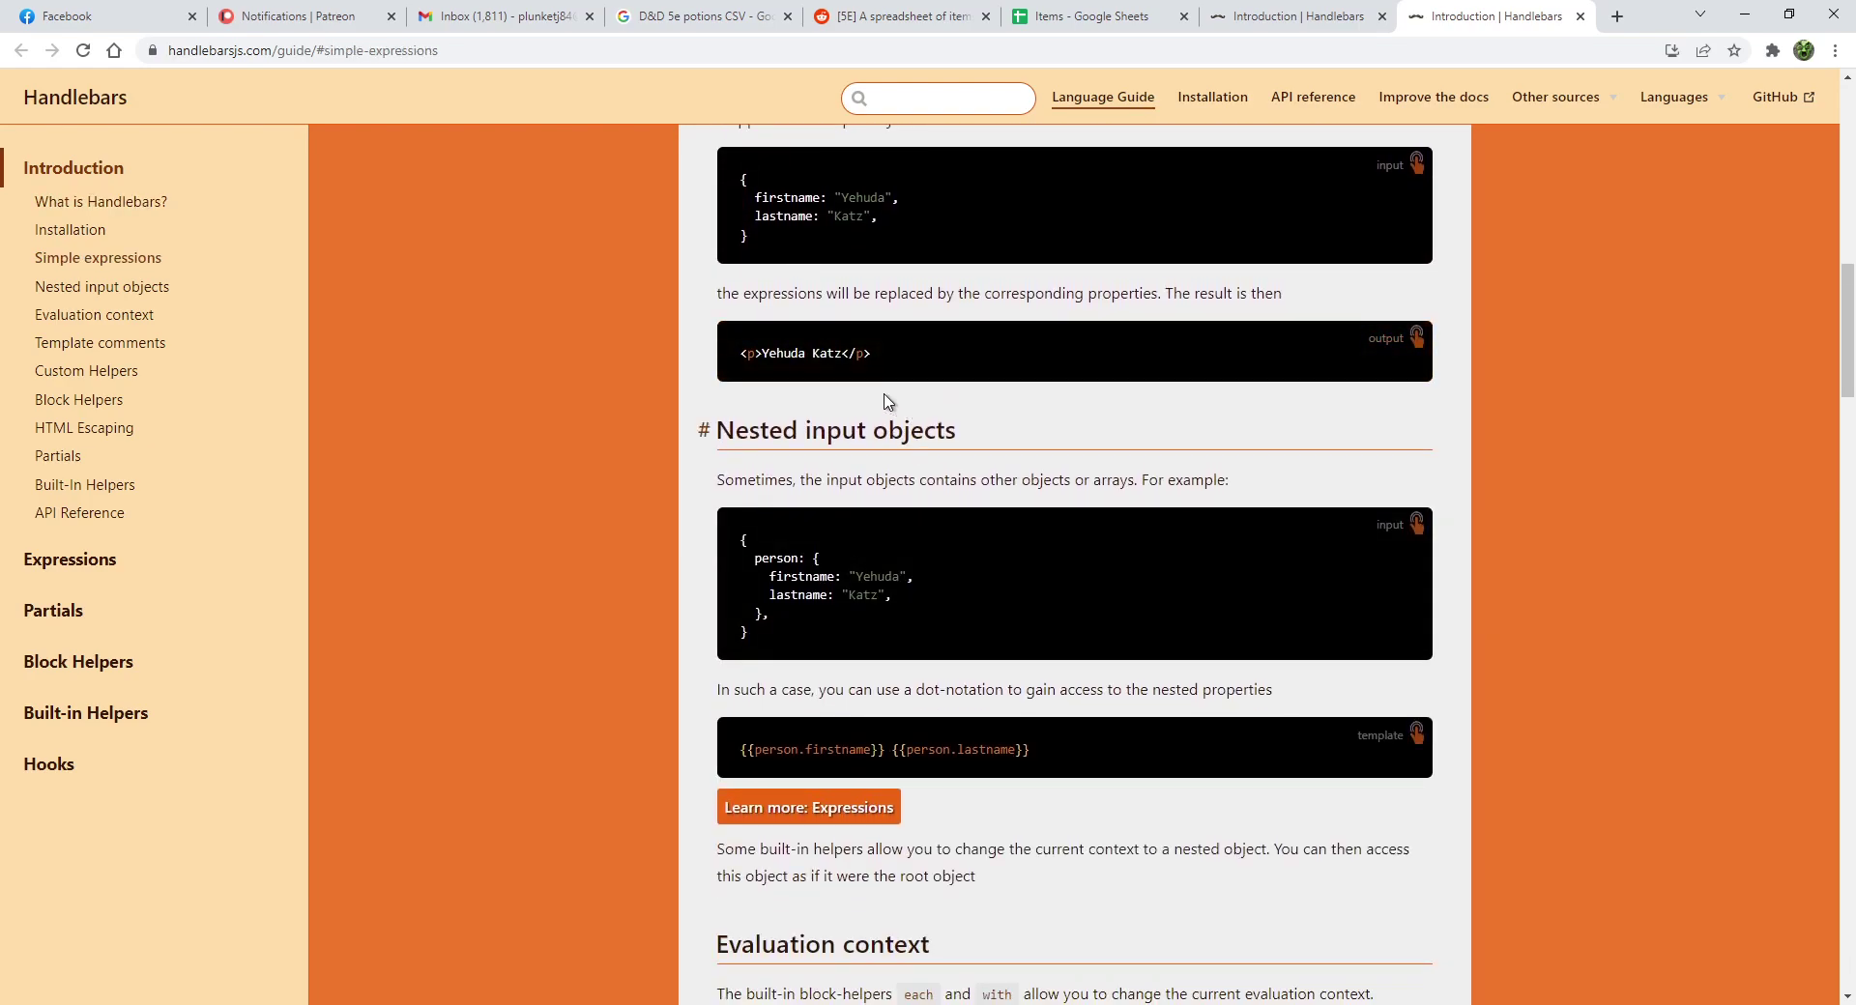
scroll(770, 443, "down", 5)
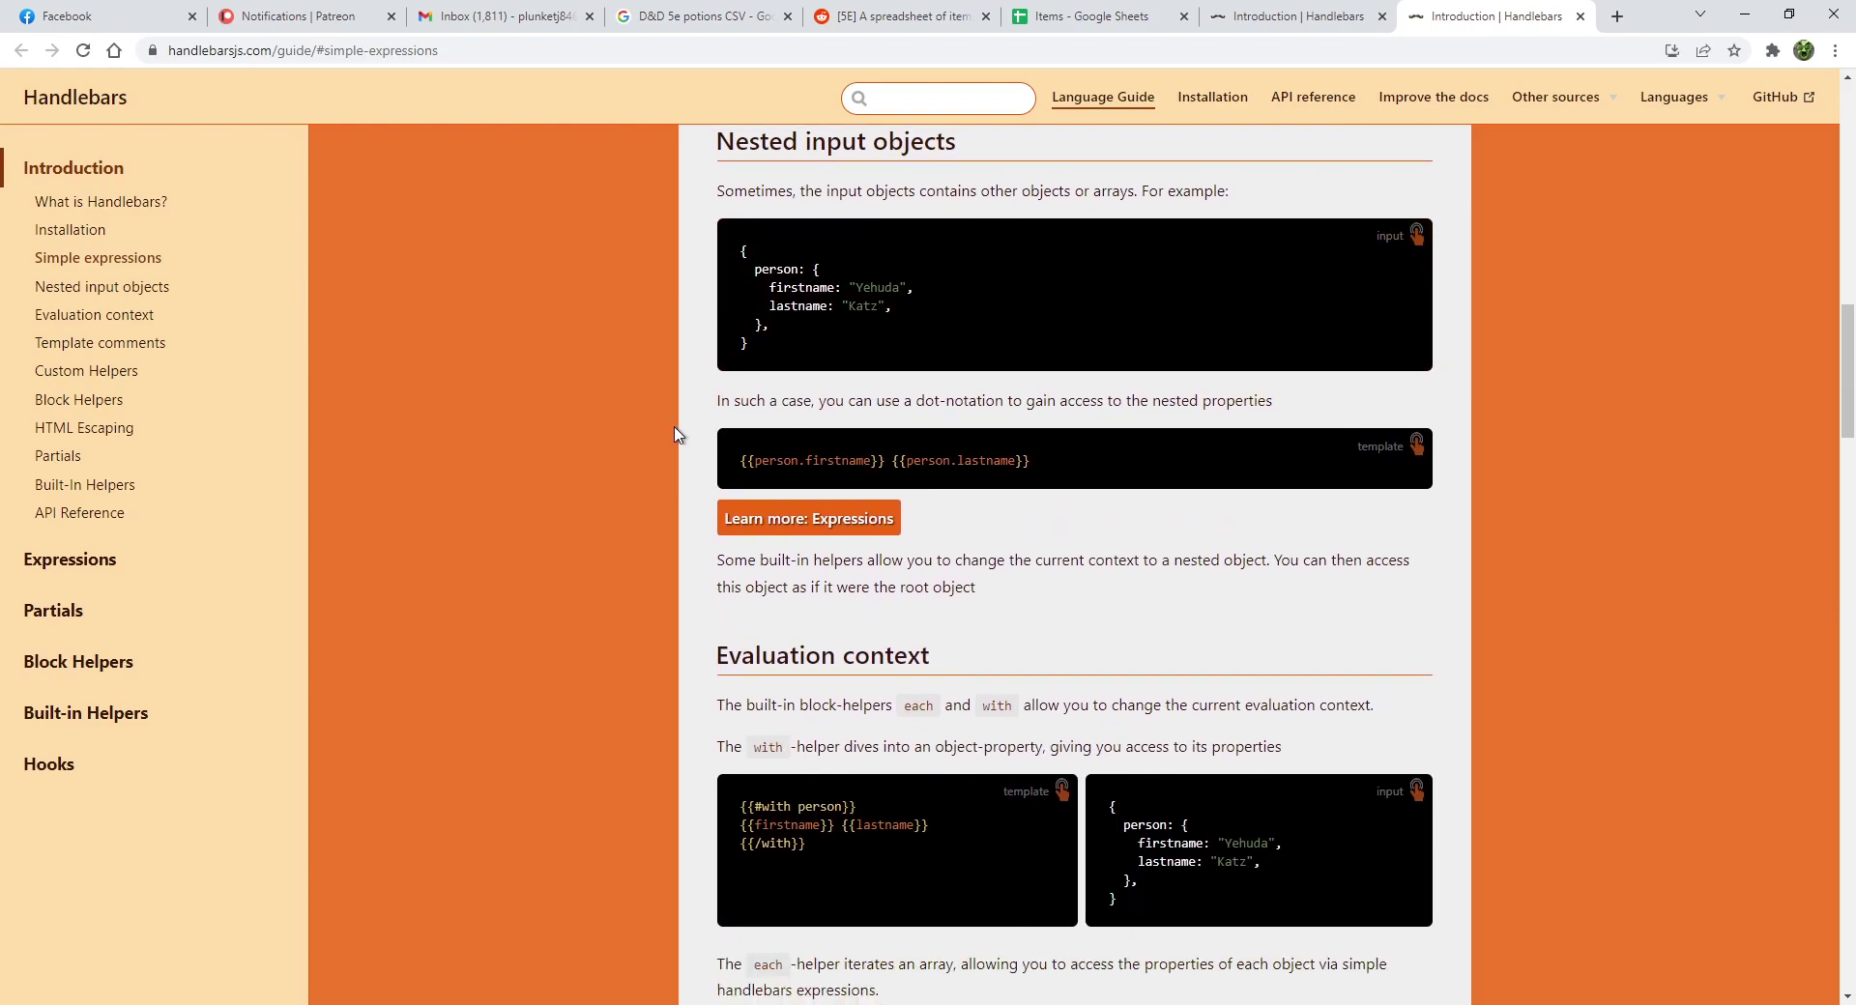
scroll(680, 435, "down", 1)
scroll(696, 474, "down", 1)
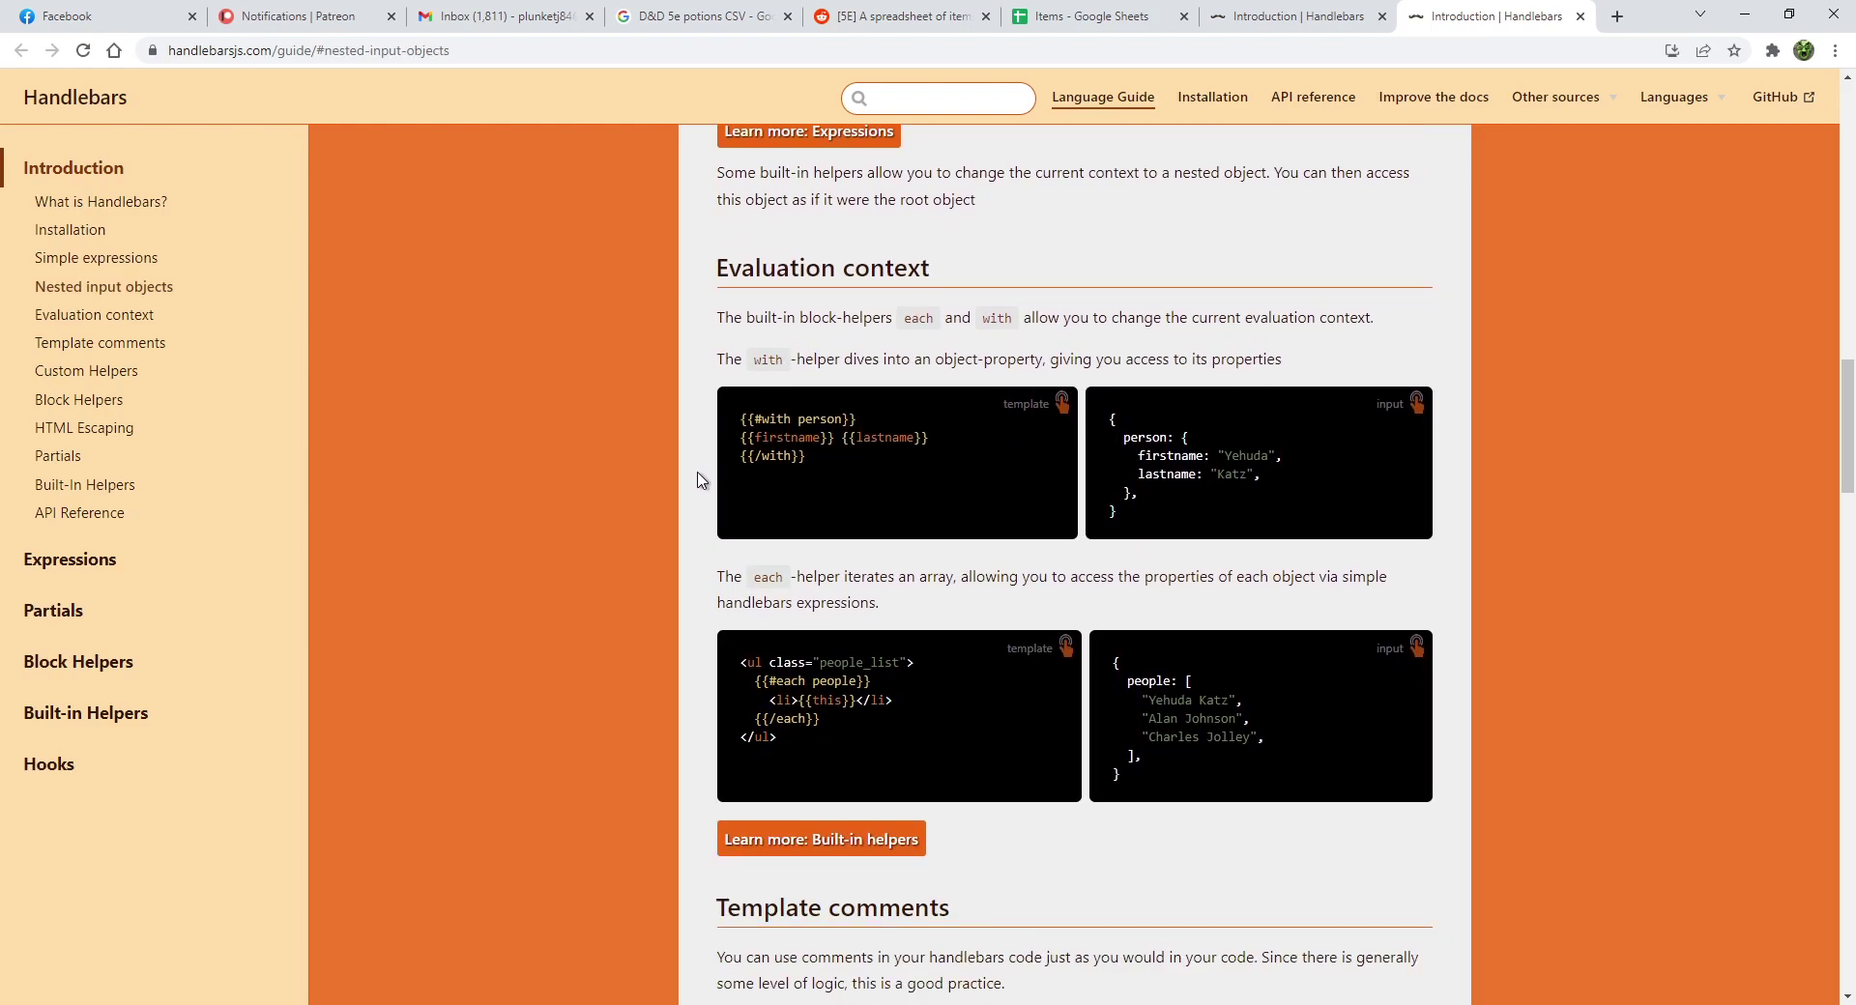
scroll(727, 532, "down", 1)
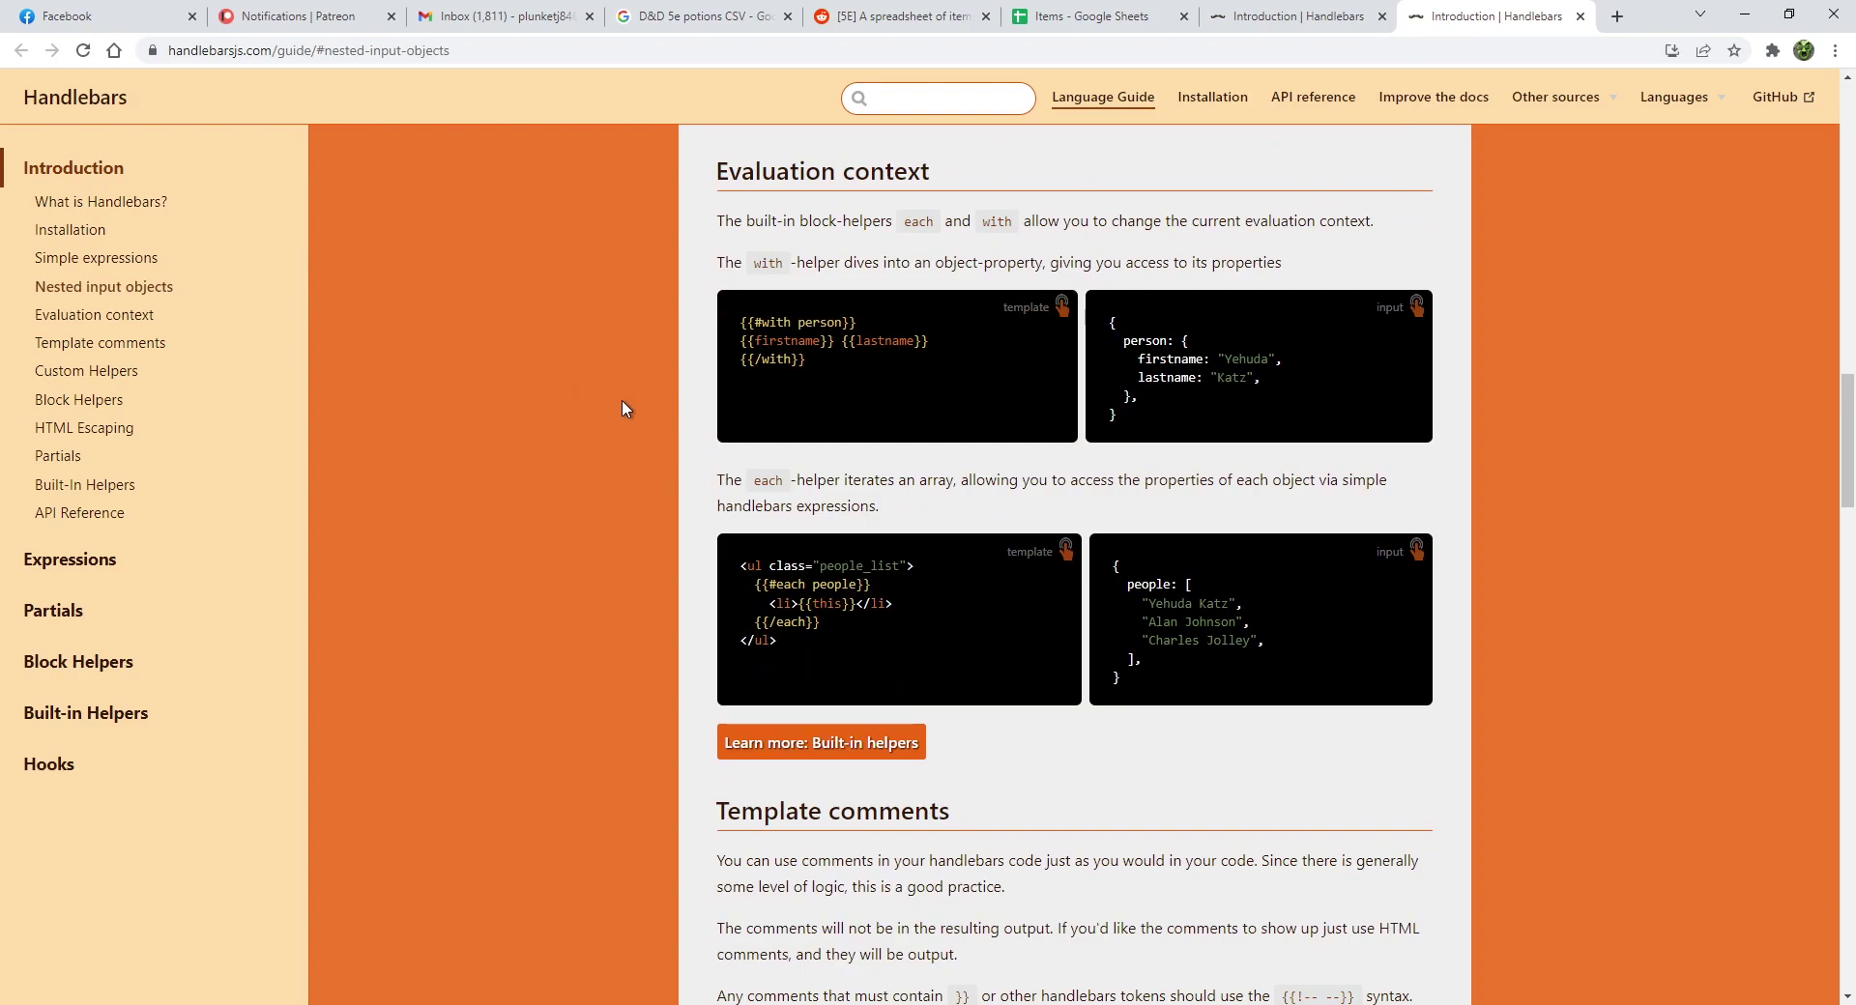
scroll(622, 406, "down", 1)
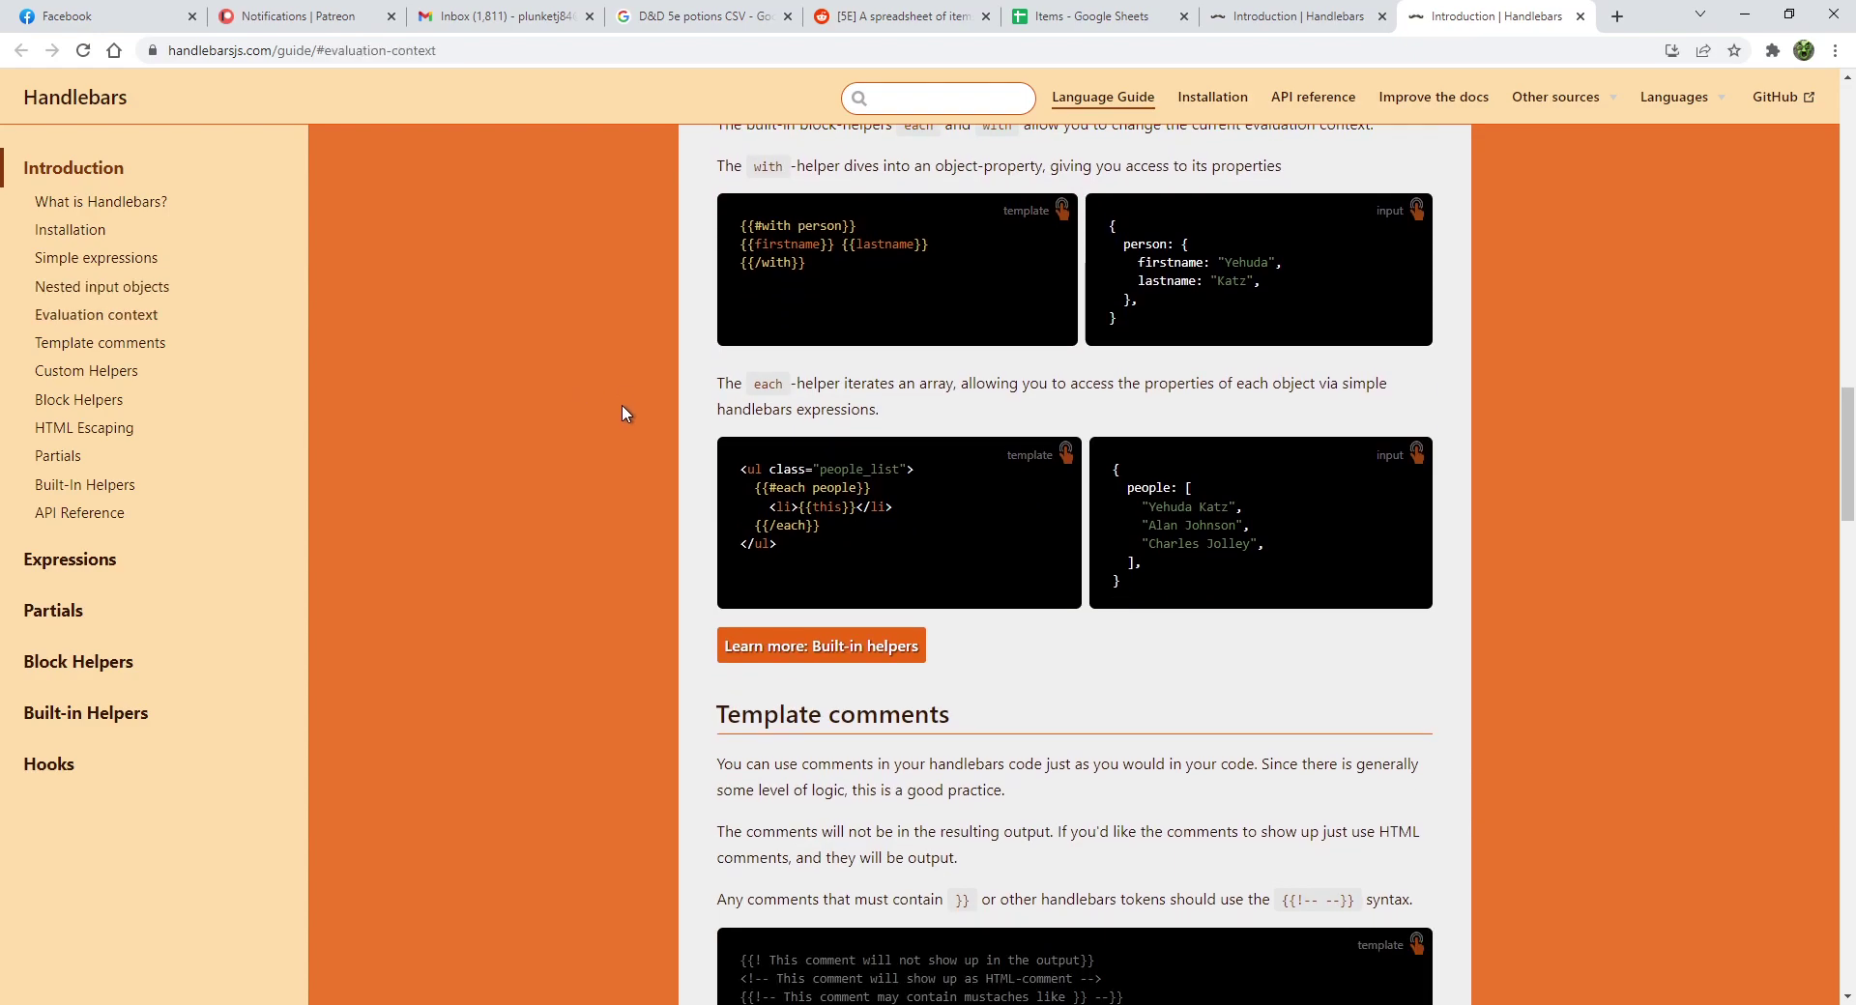
scroll(626, 411, "down", 5)
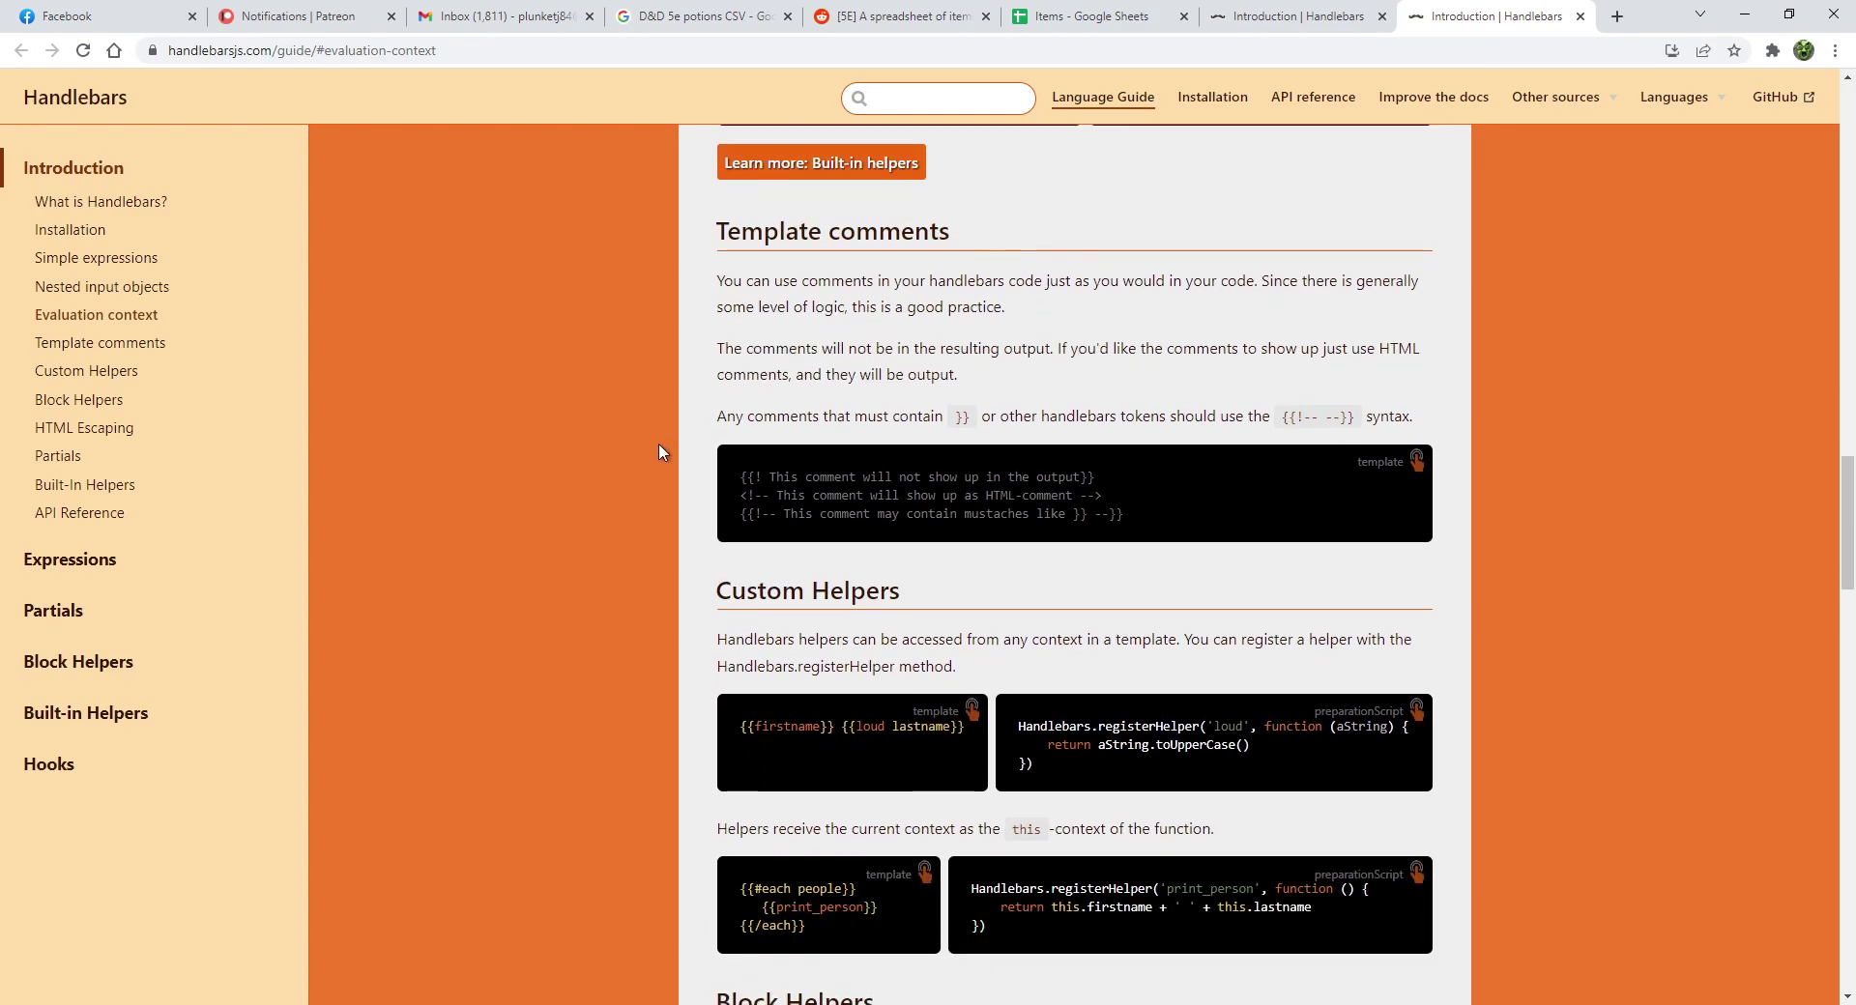
scroll(658, 452, "down", 5)
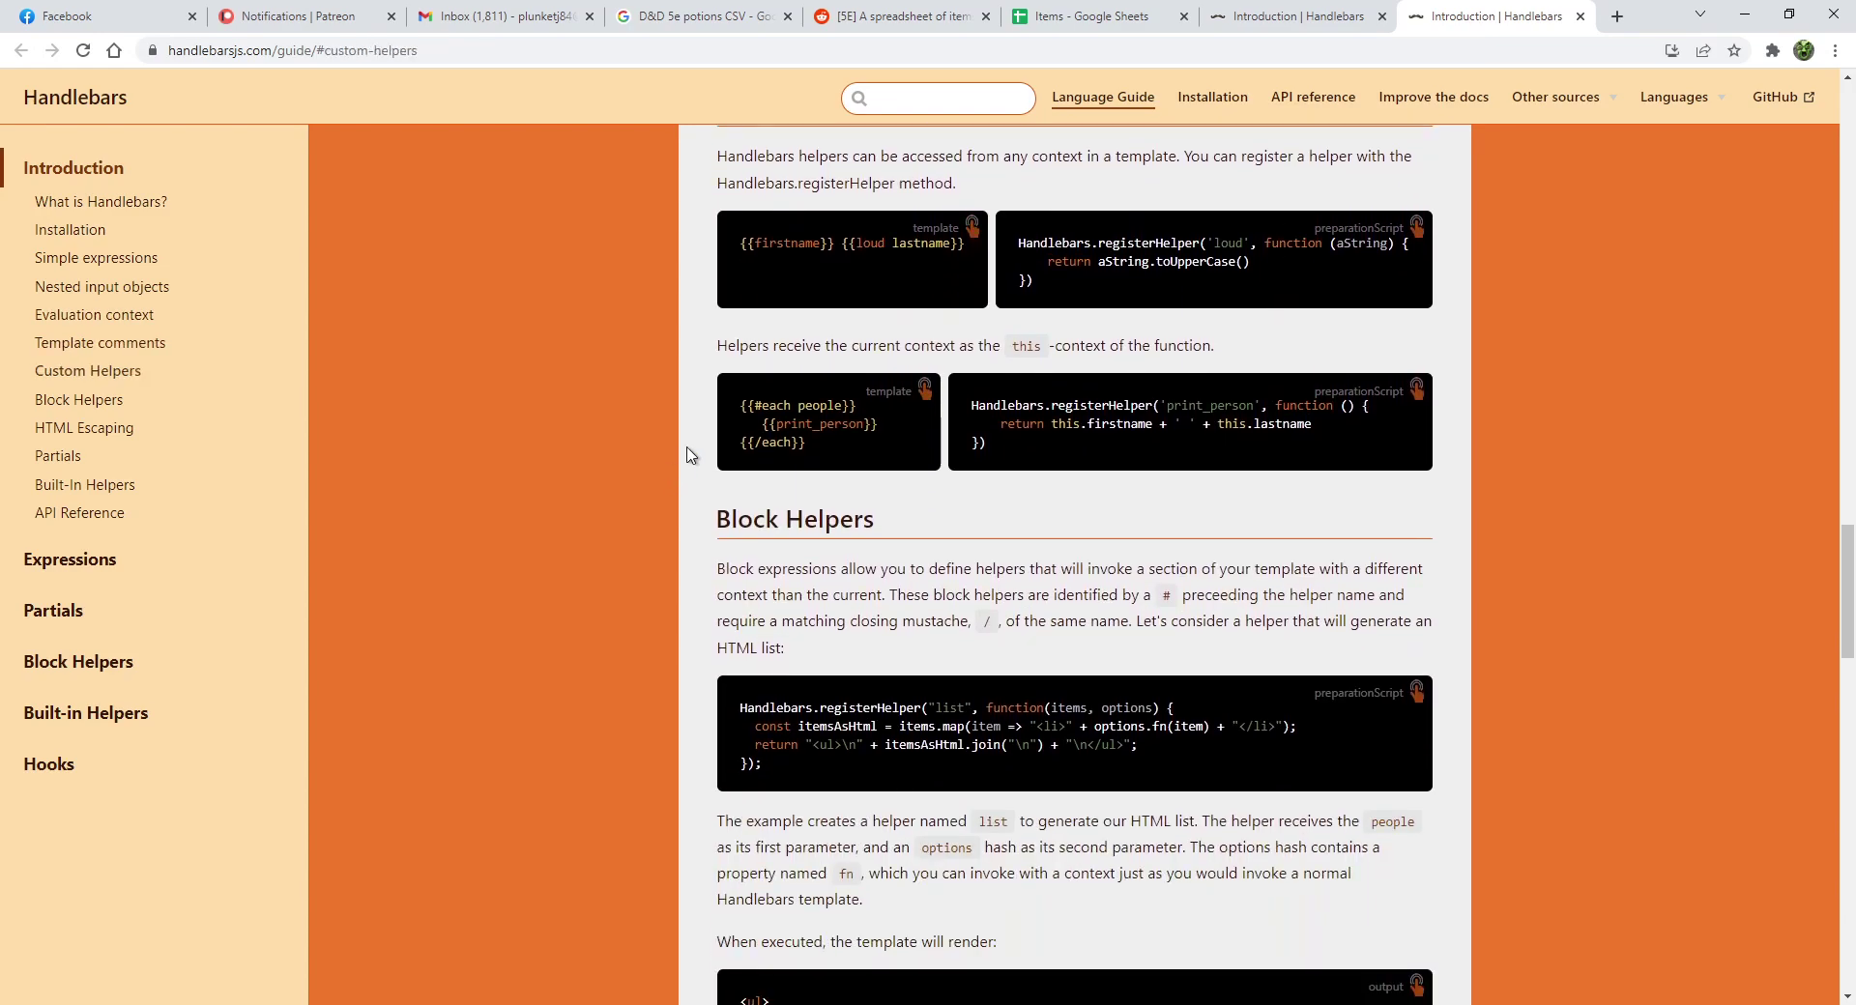
Hide Chrome and close the plugin browser and Settings in Obsidian
left_click(1744, 14)
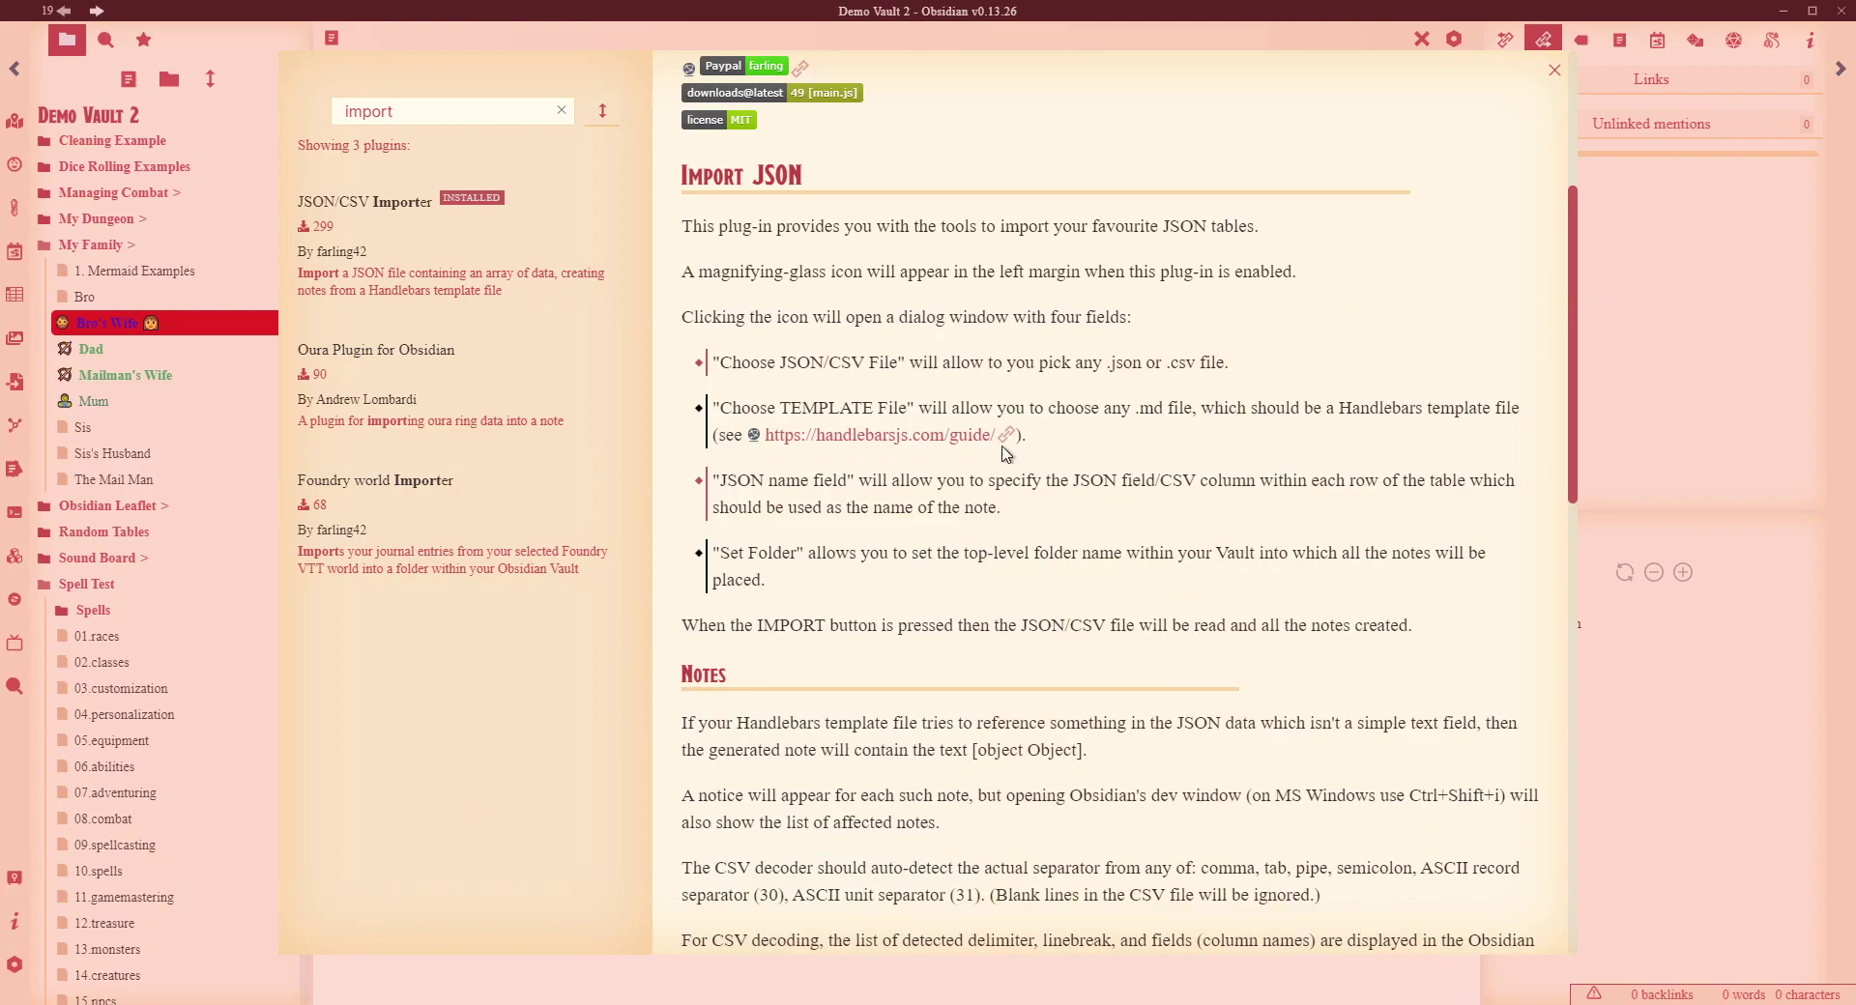
scroll(706, 271, "up", 4)
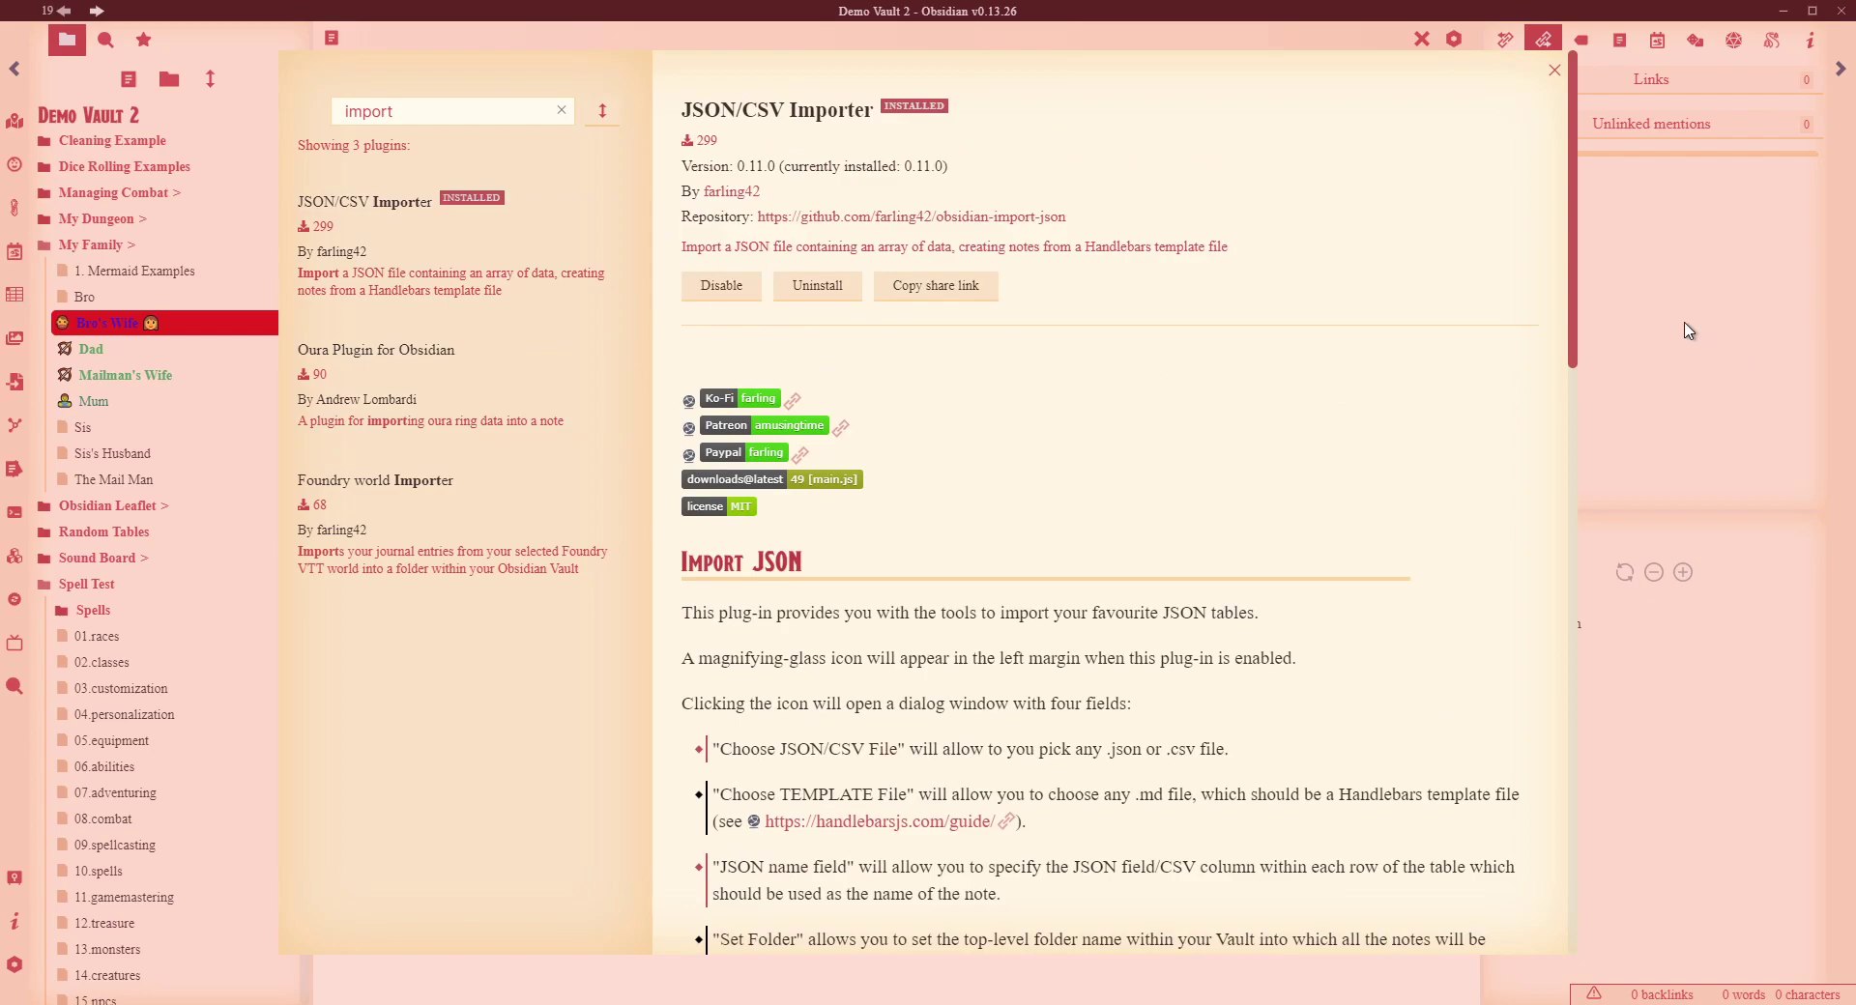
key("Escape")
key("Escape")
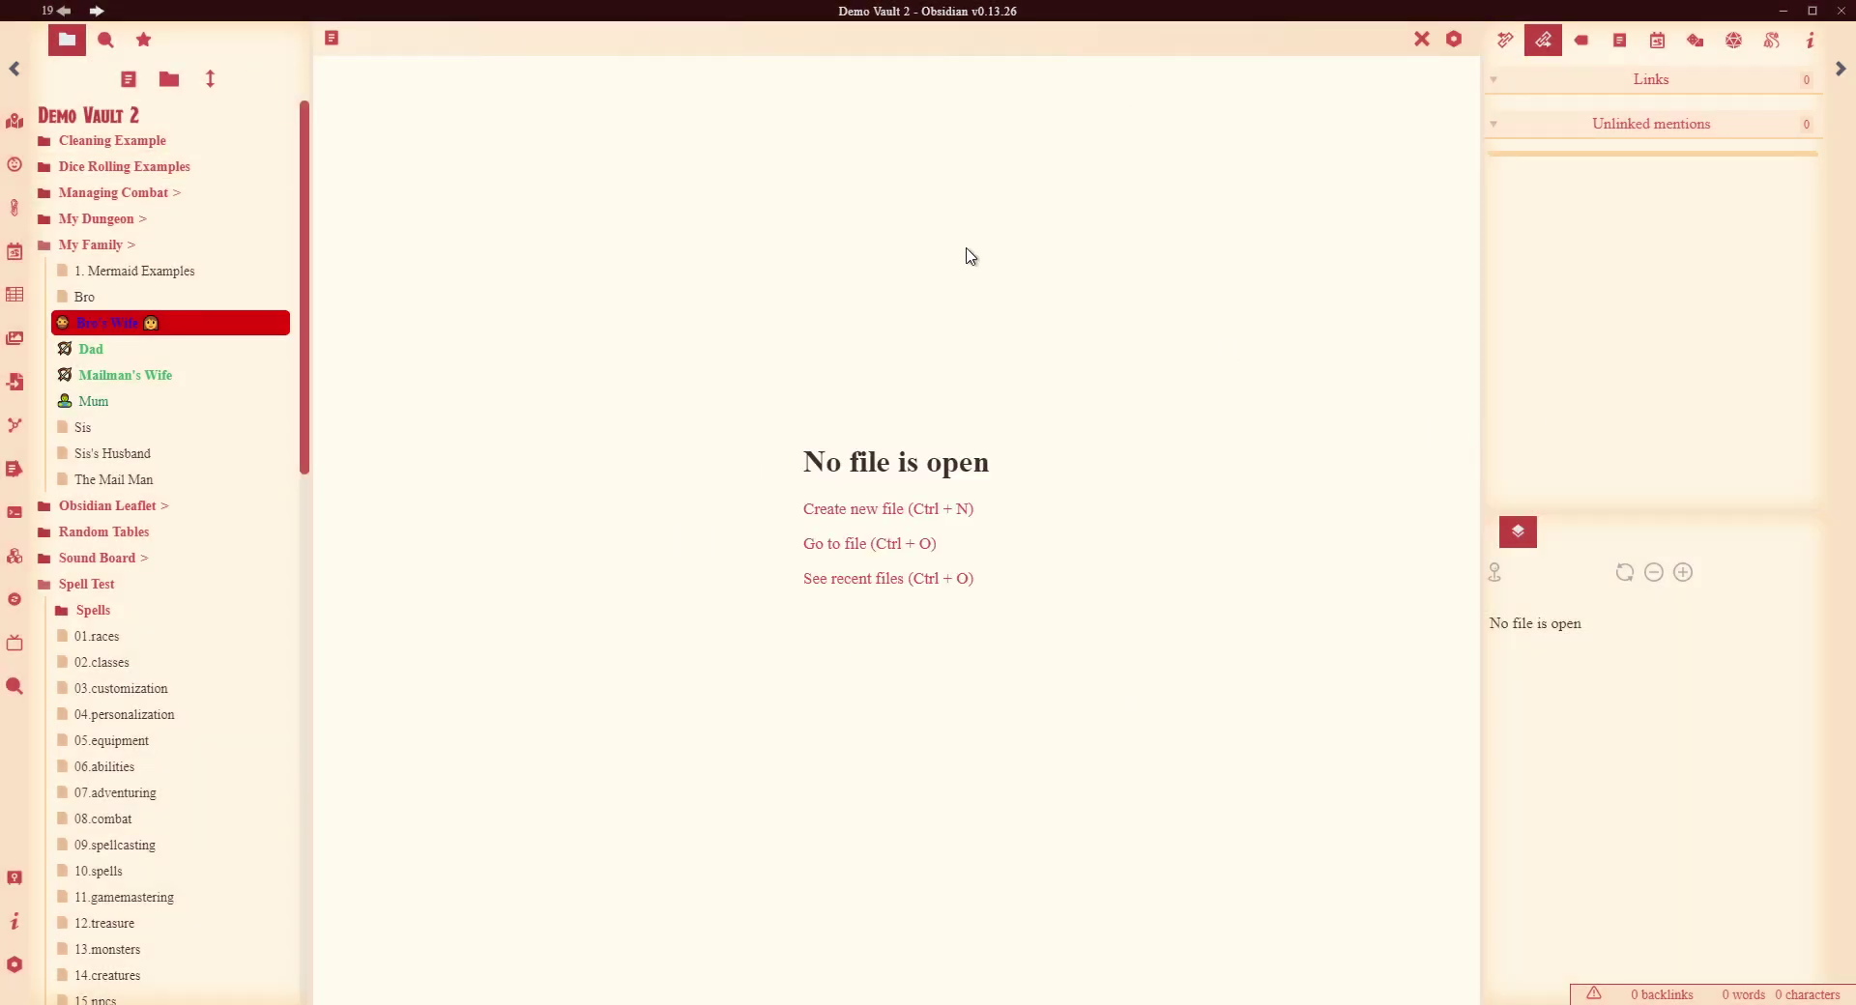
Create a new vault folder named 'IMPORT TEST'
left_click(169, 81)
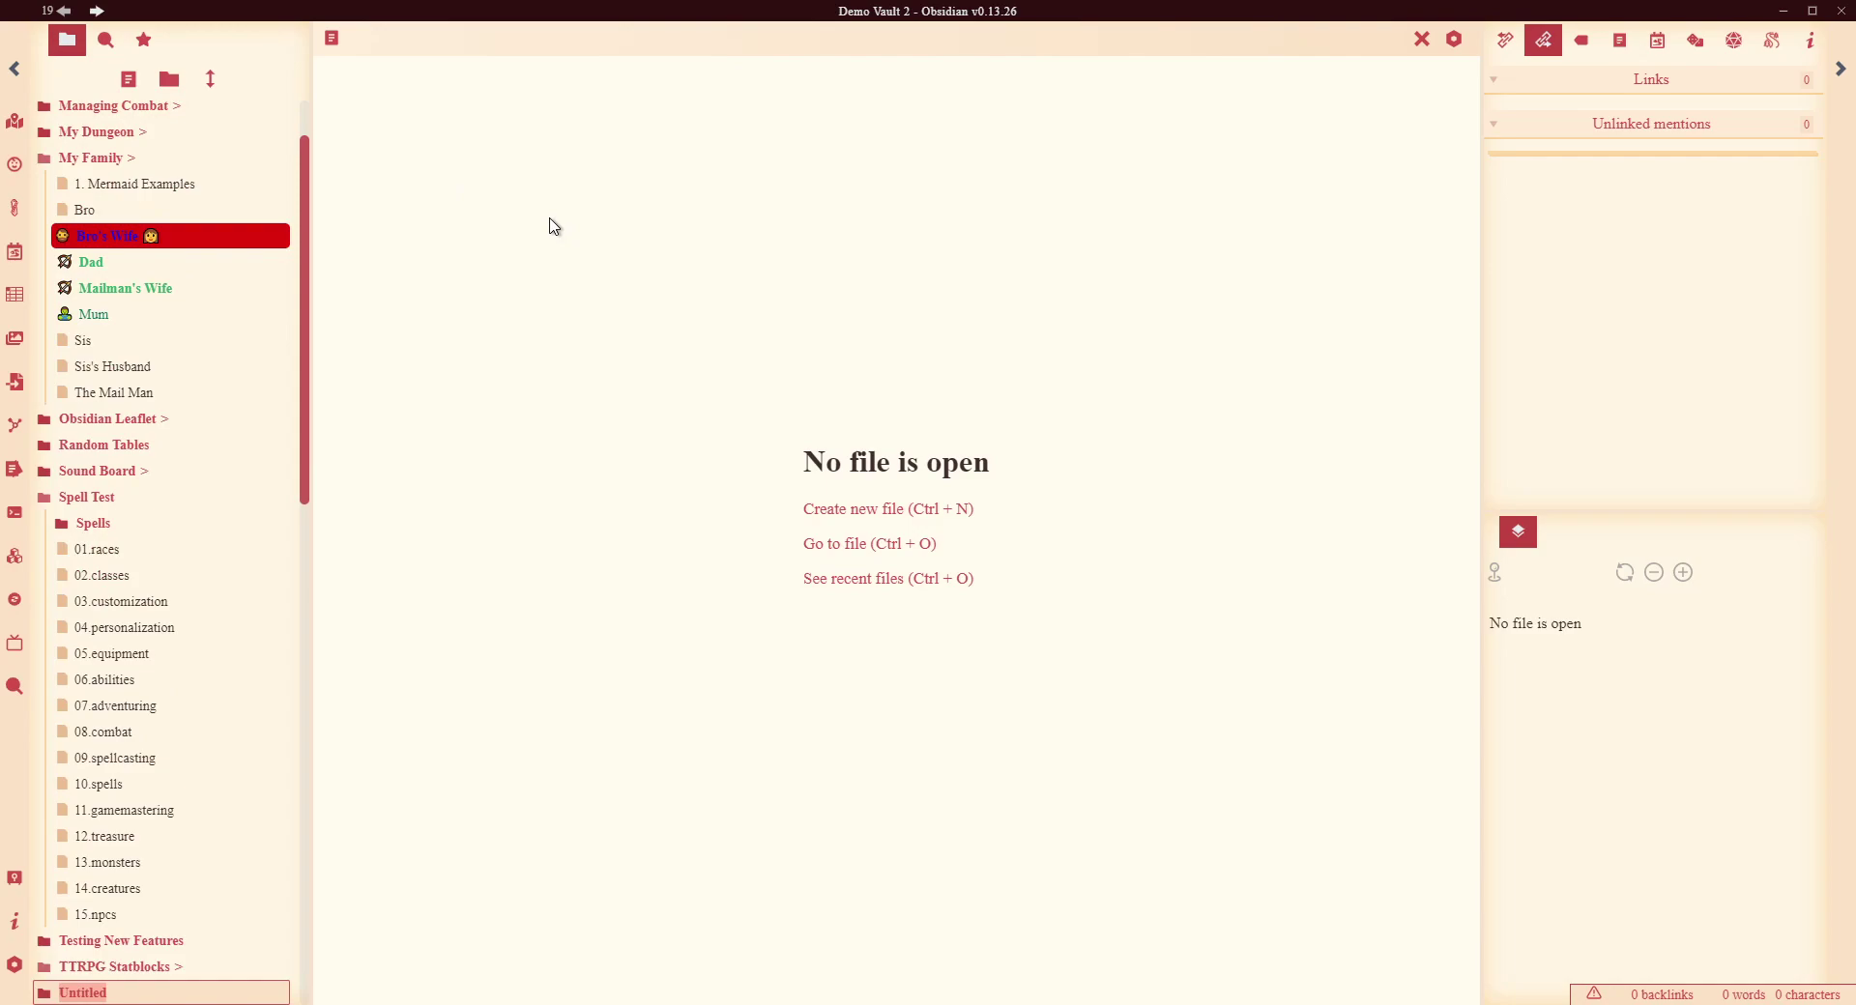
type("IMPORT TEST")
key("Return")
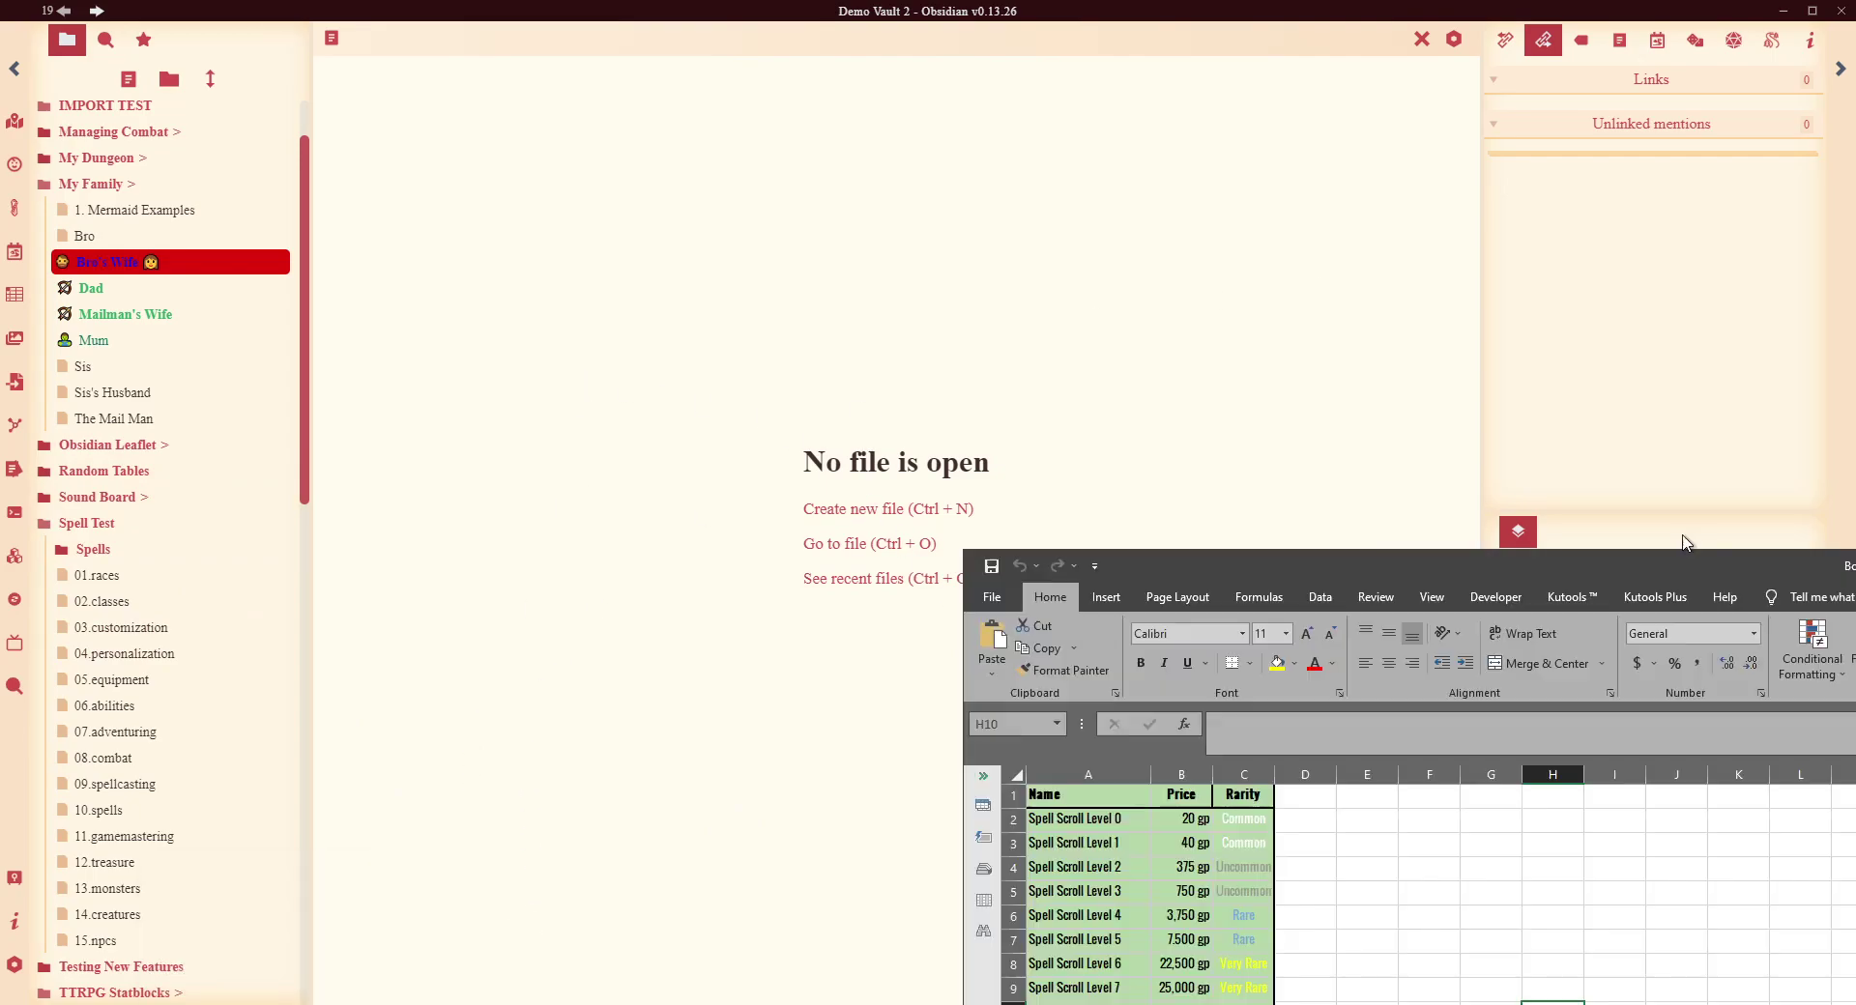
Review Book2.csv's item names, prices and rarities by selecting their ranges
scroll(426, 377, "down", 7)
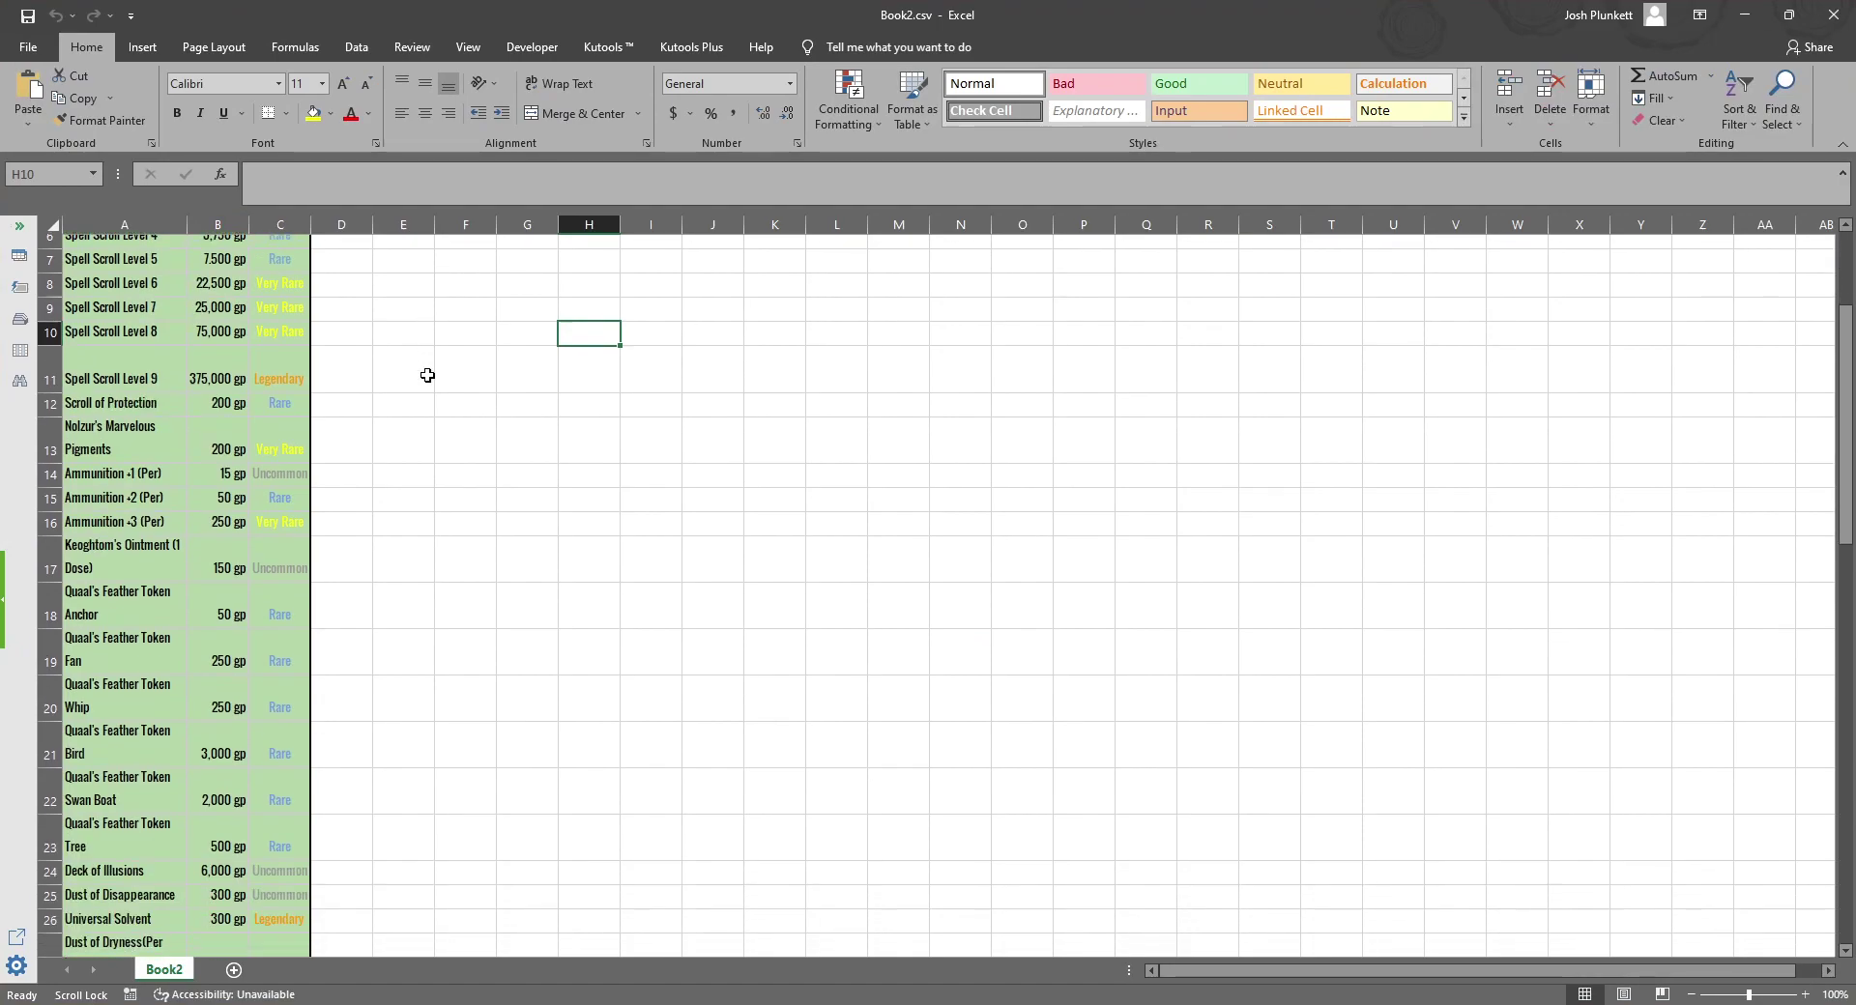
scroll(416, 401, "up", 2)
scroll(410, 414, "up", 5)
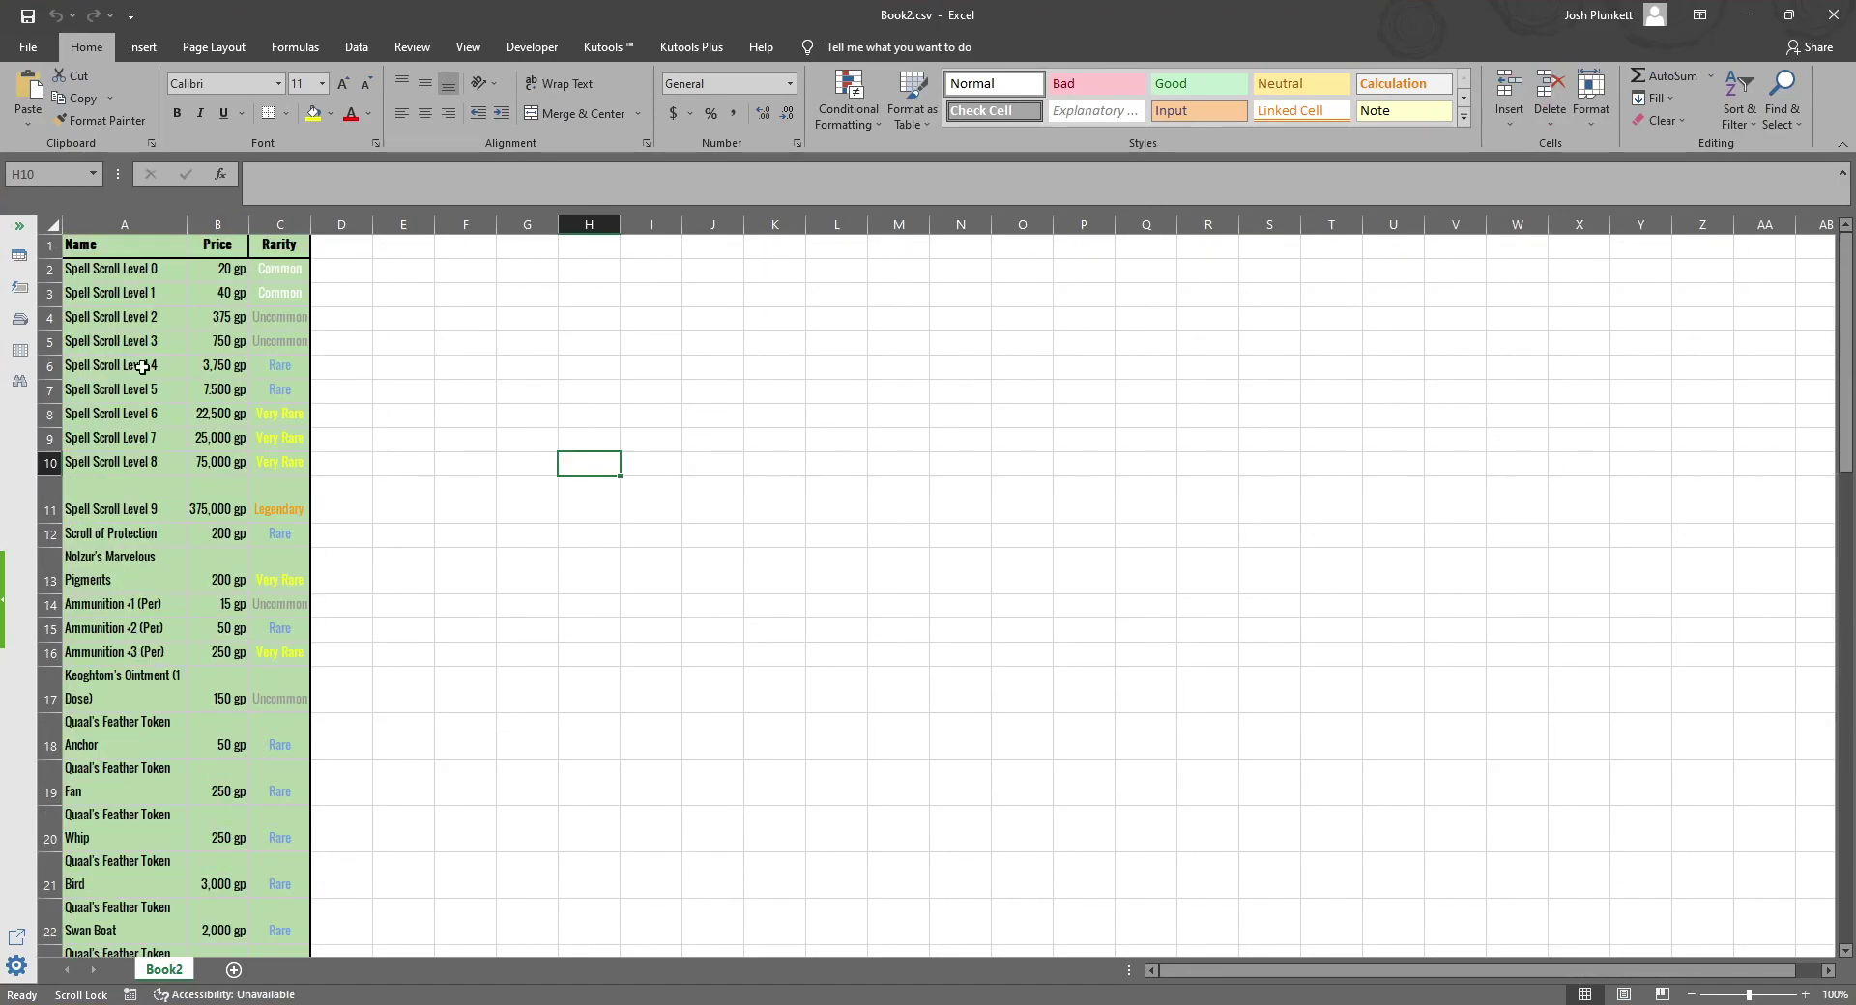
left_click_drag(82, 244, 303, 629)
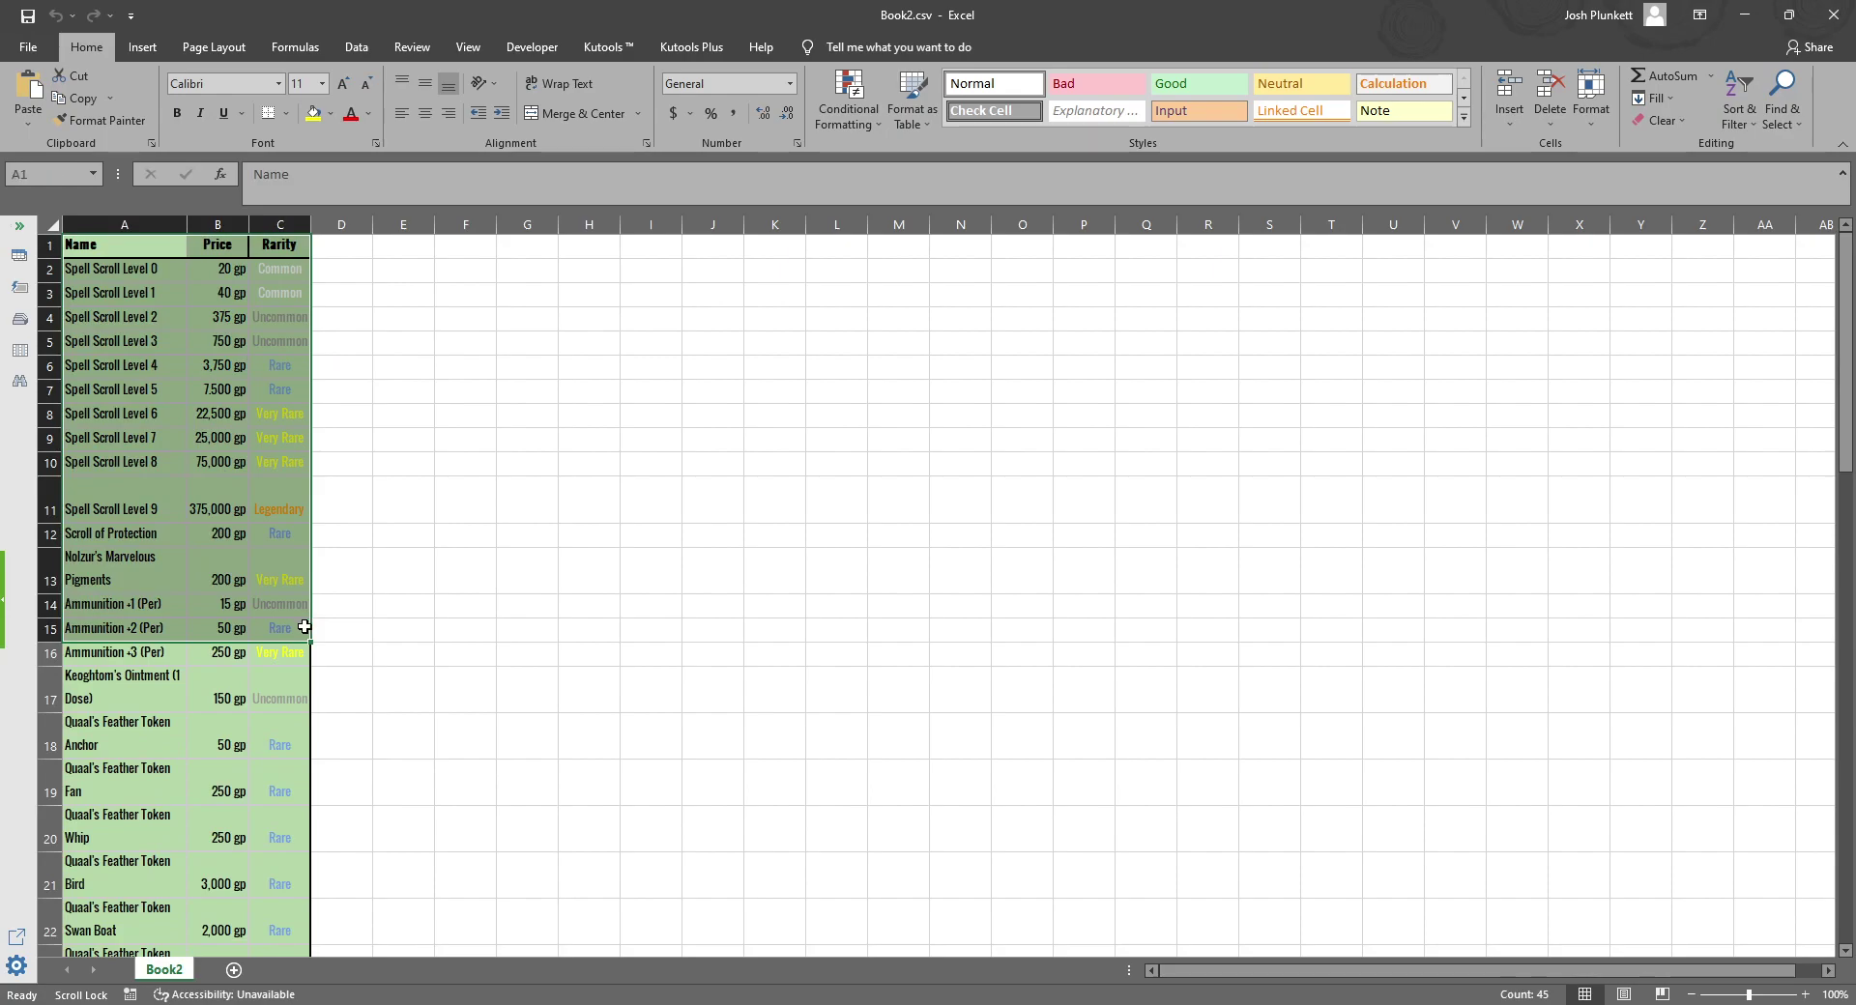
left_click(638, 440)
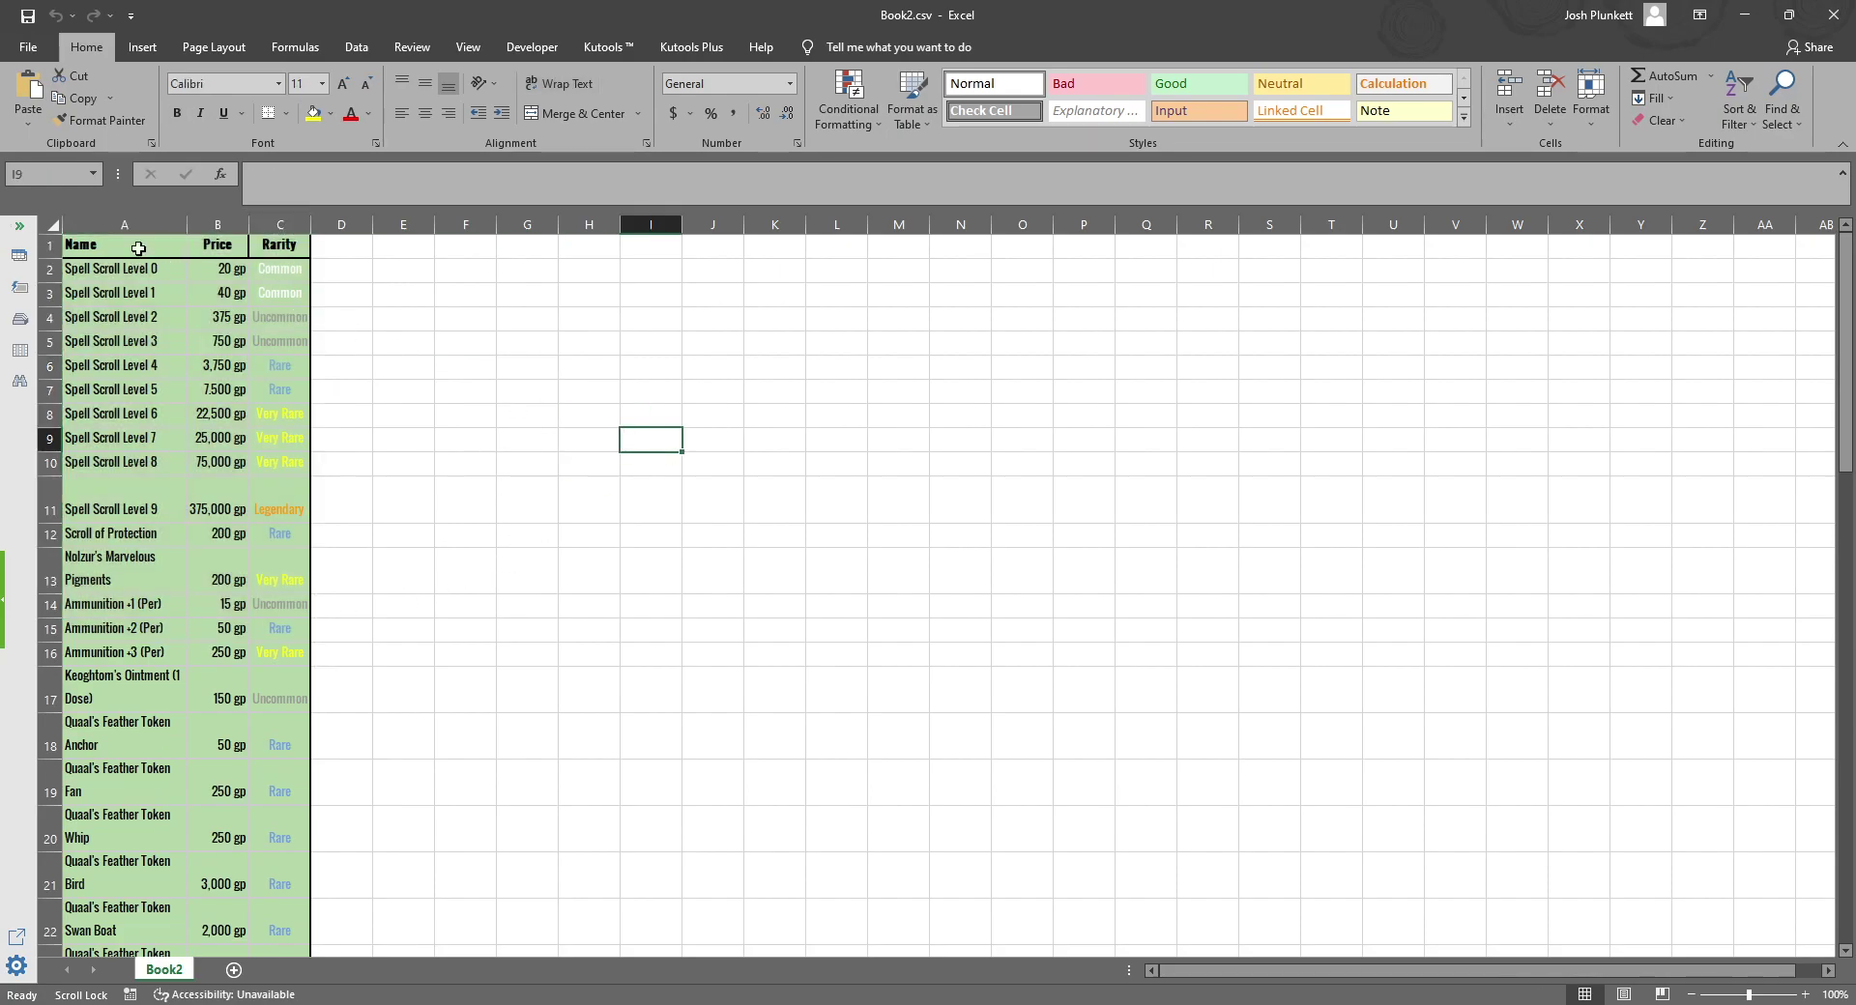
left_click_drag(125, 269, 158, 906)
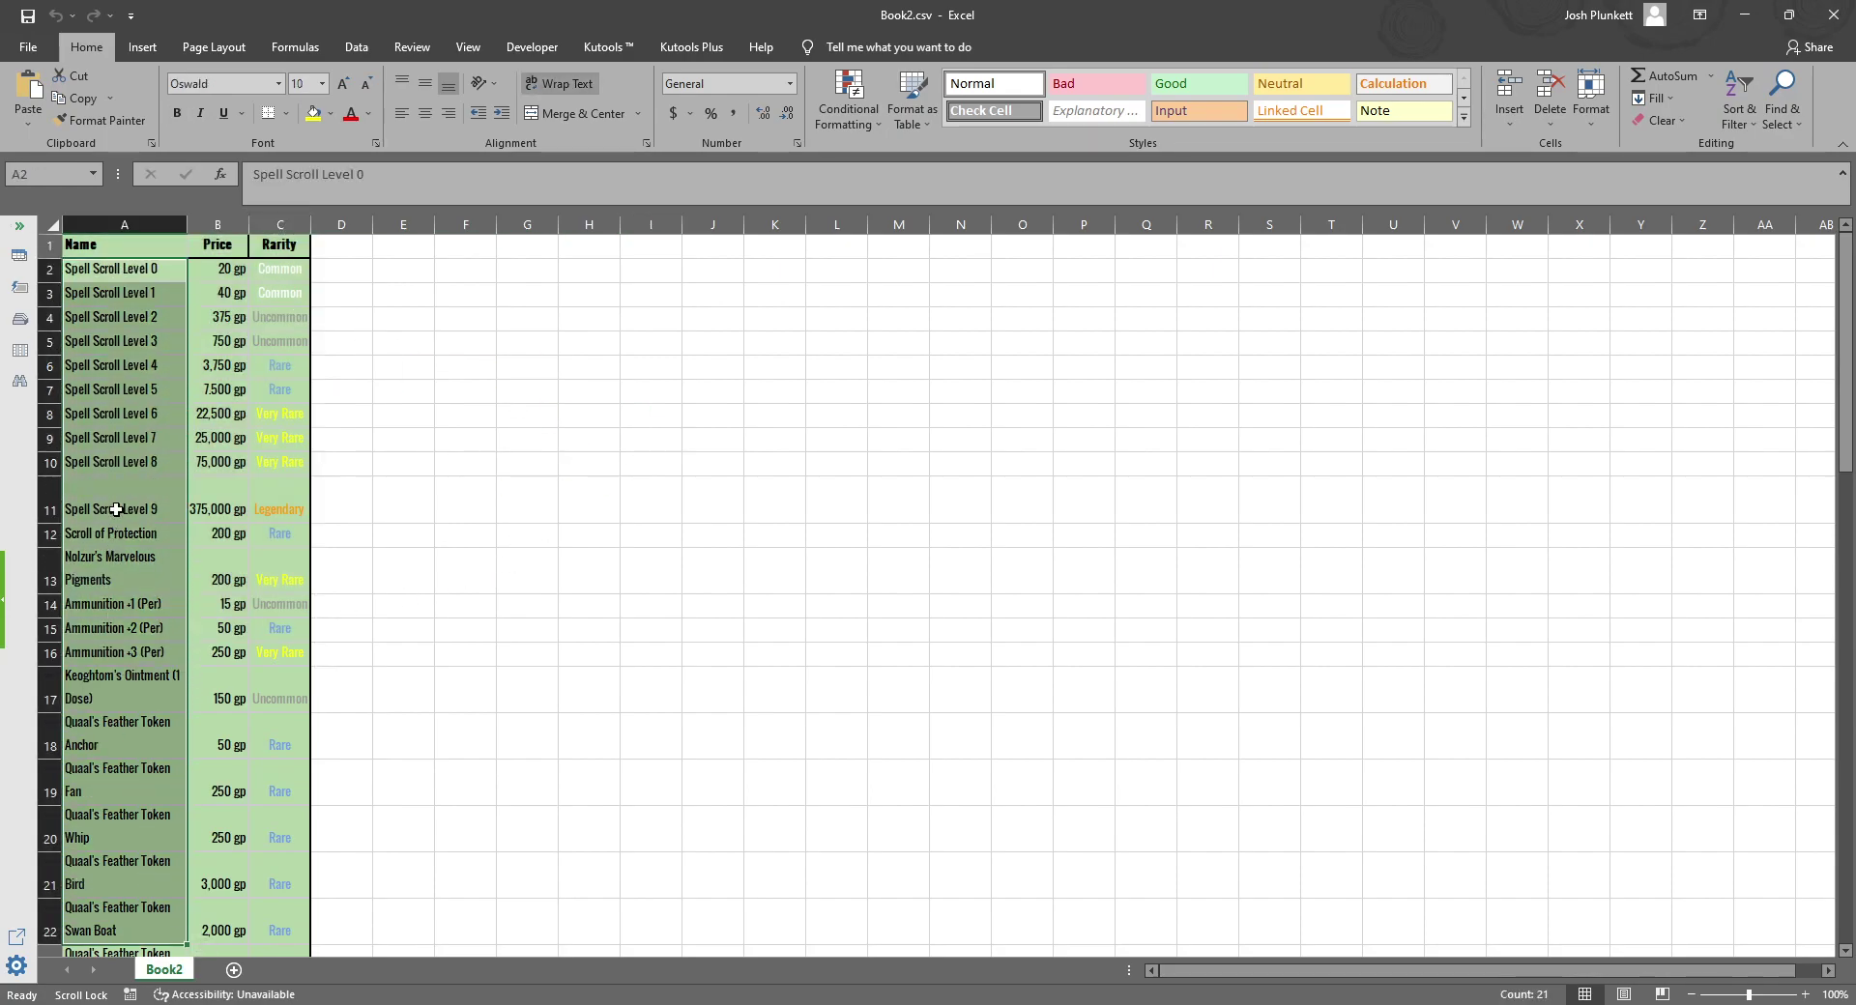
scroll(111, 319, "down", 8)
left_click_drag(125, 363, 74, 760)
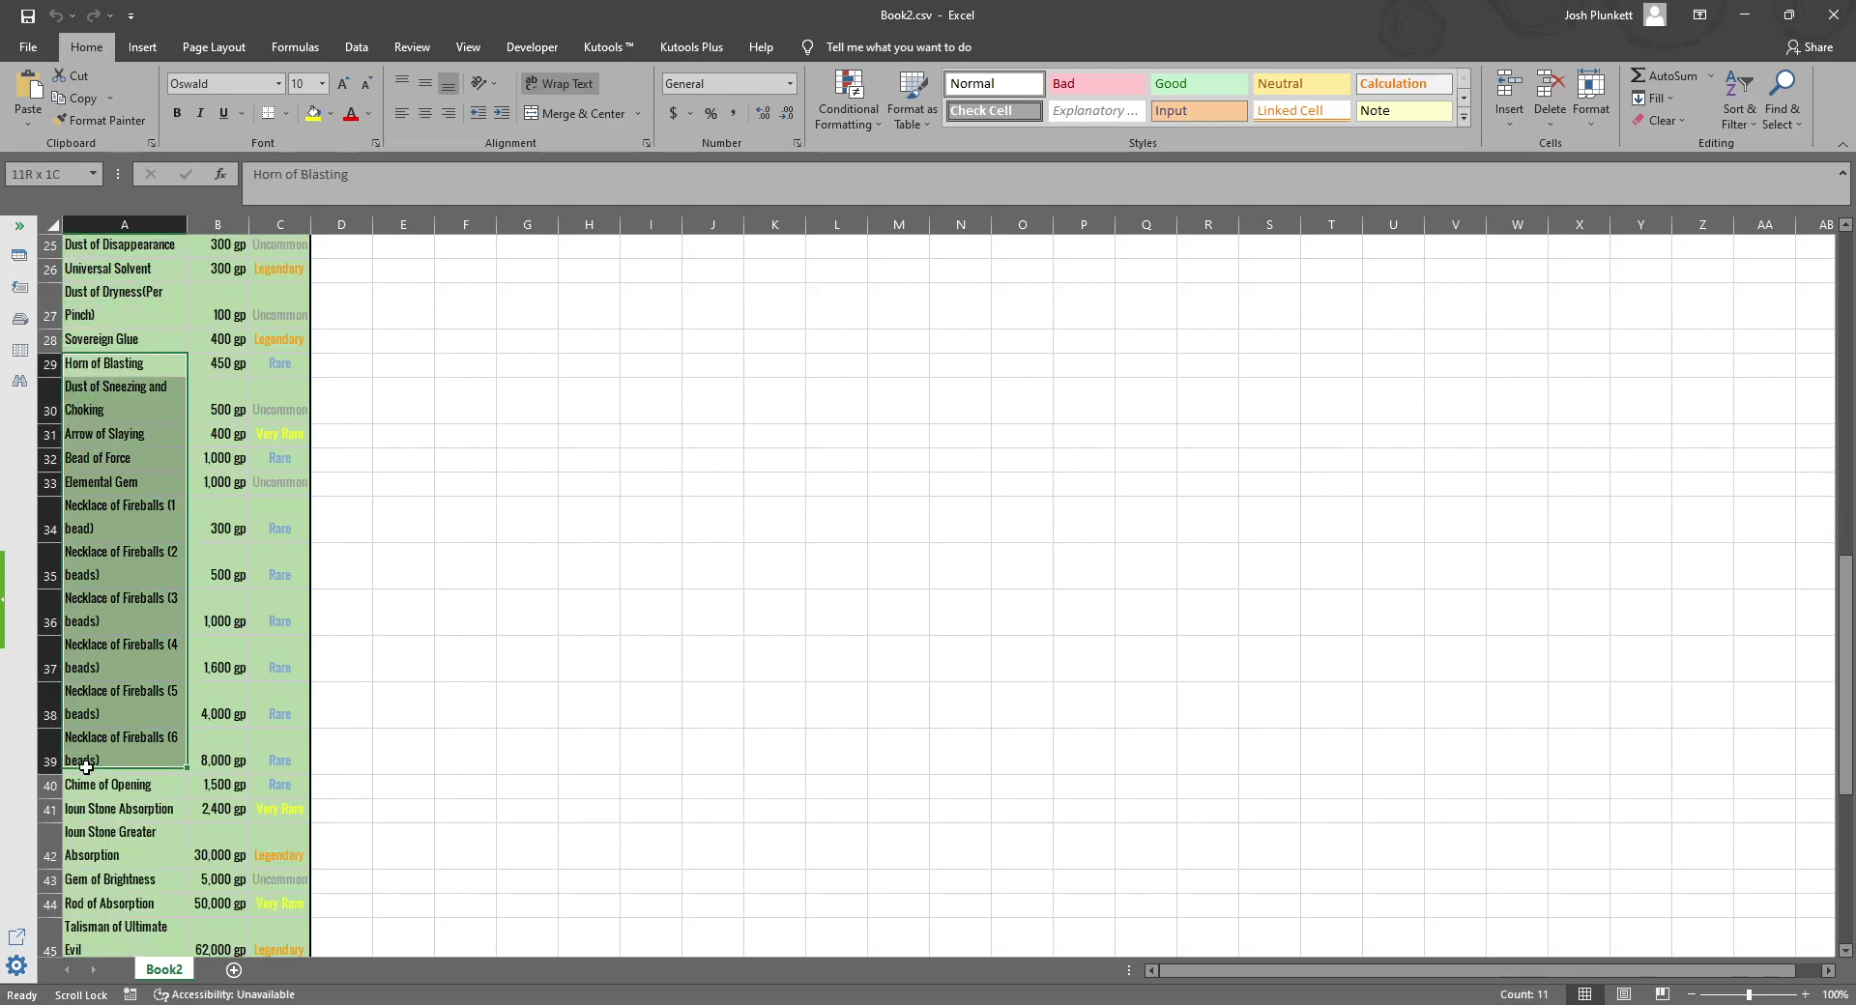
scroll(116, 650, "up", 8)
left_click_drag(223, 295, 232, 793)
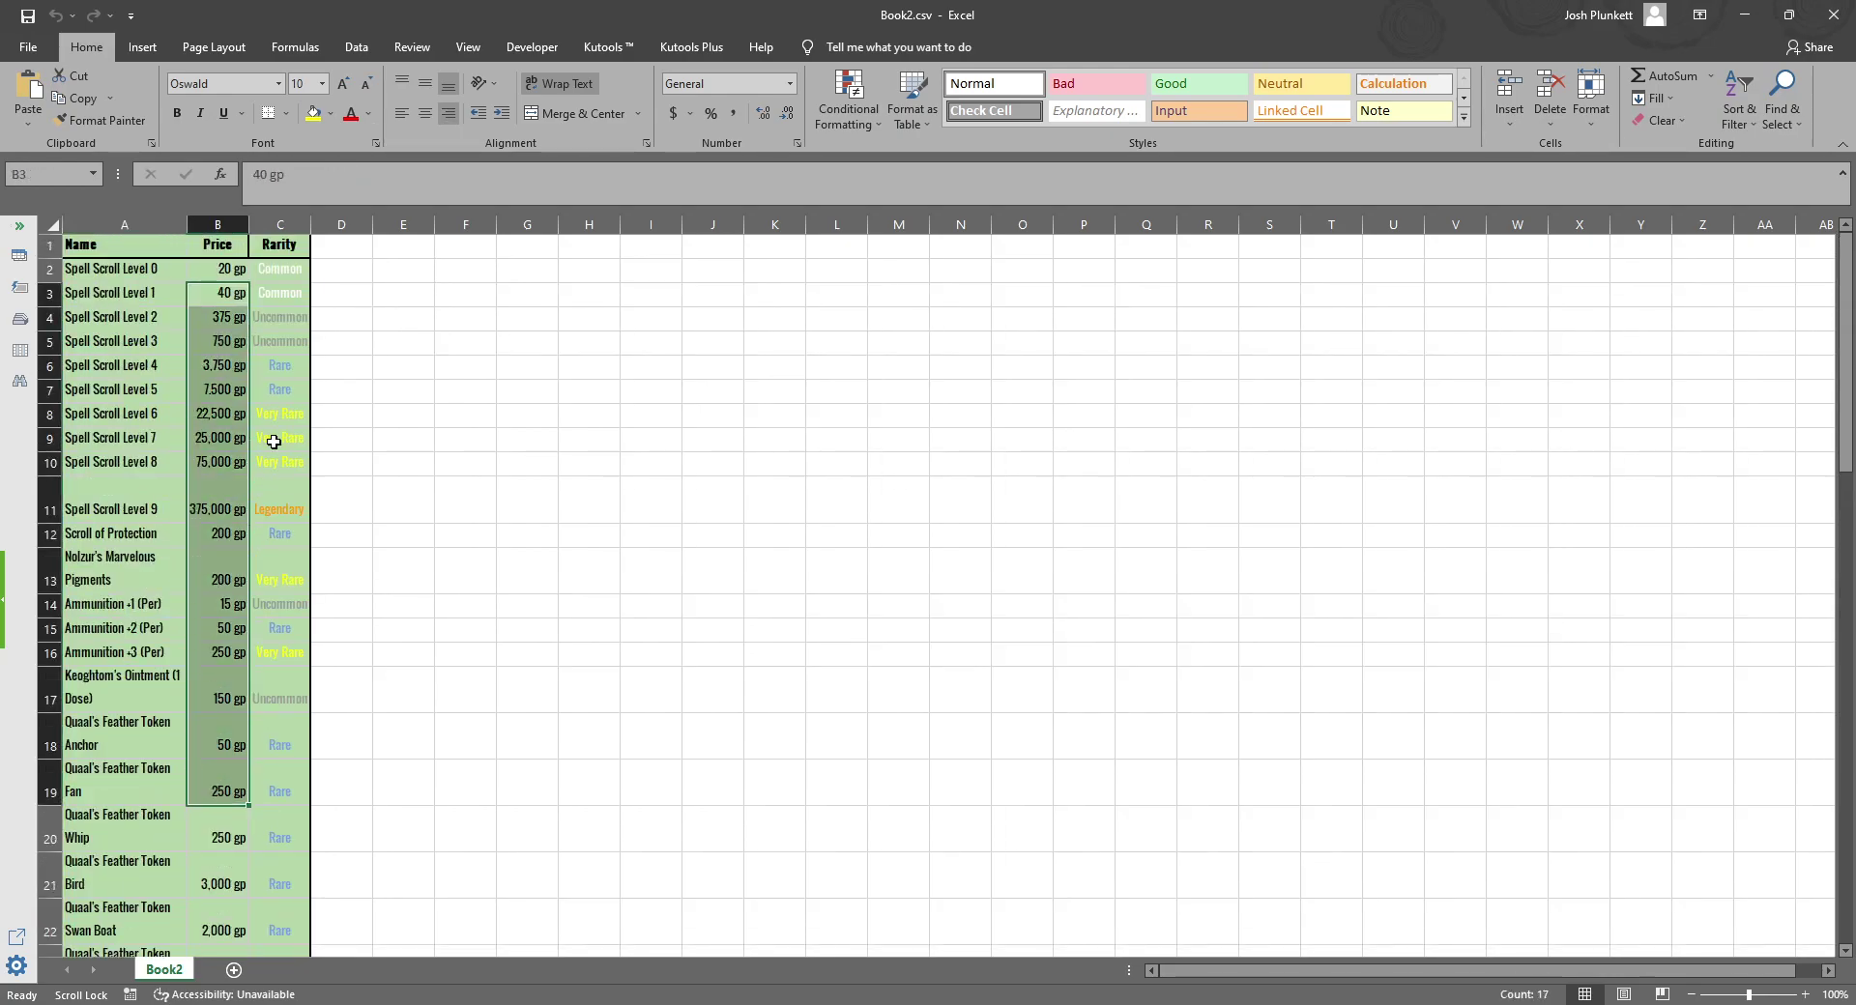
left_click_drag(290, 268, 243, 855)
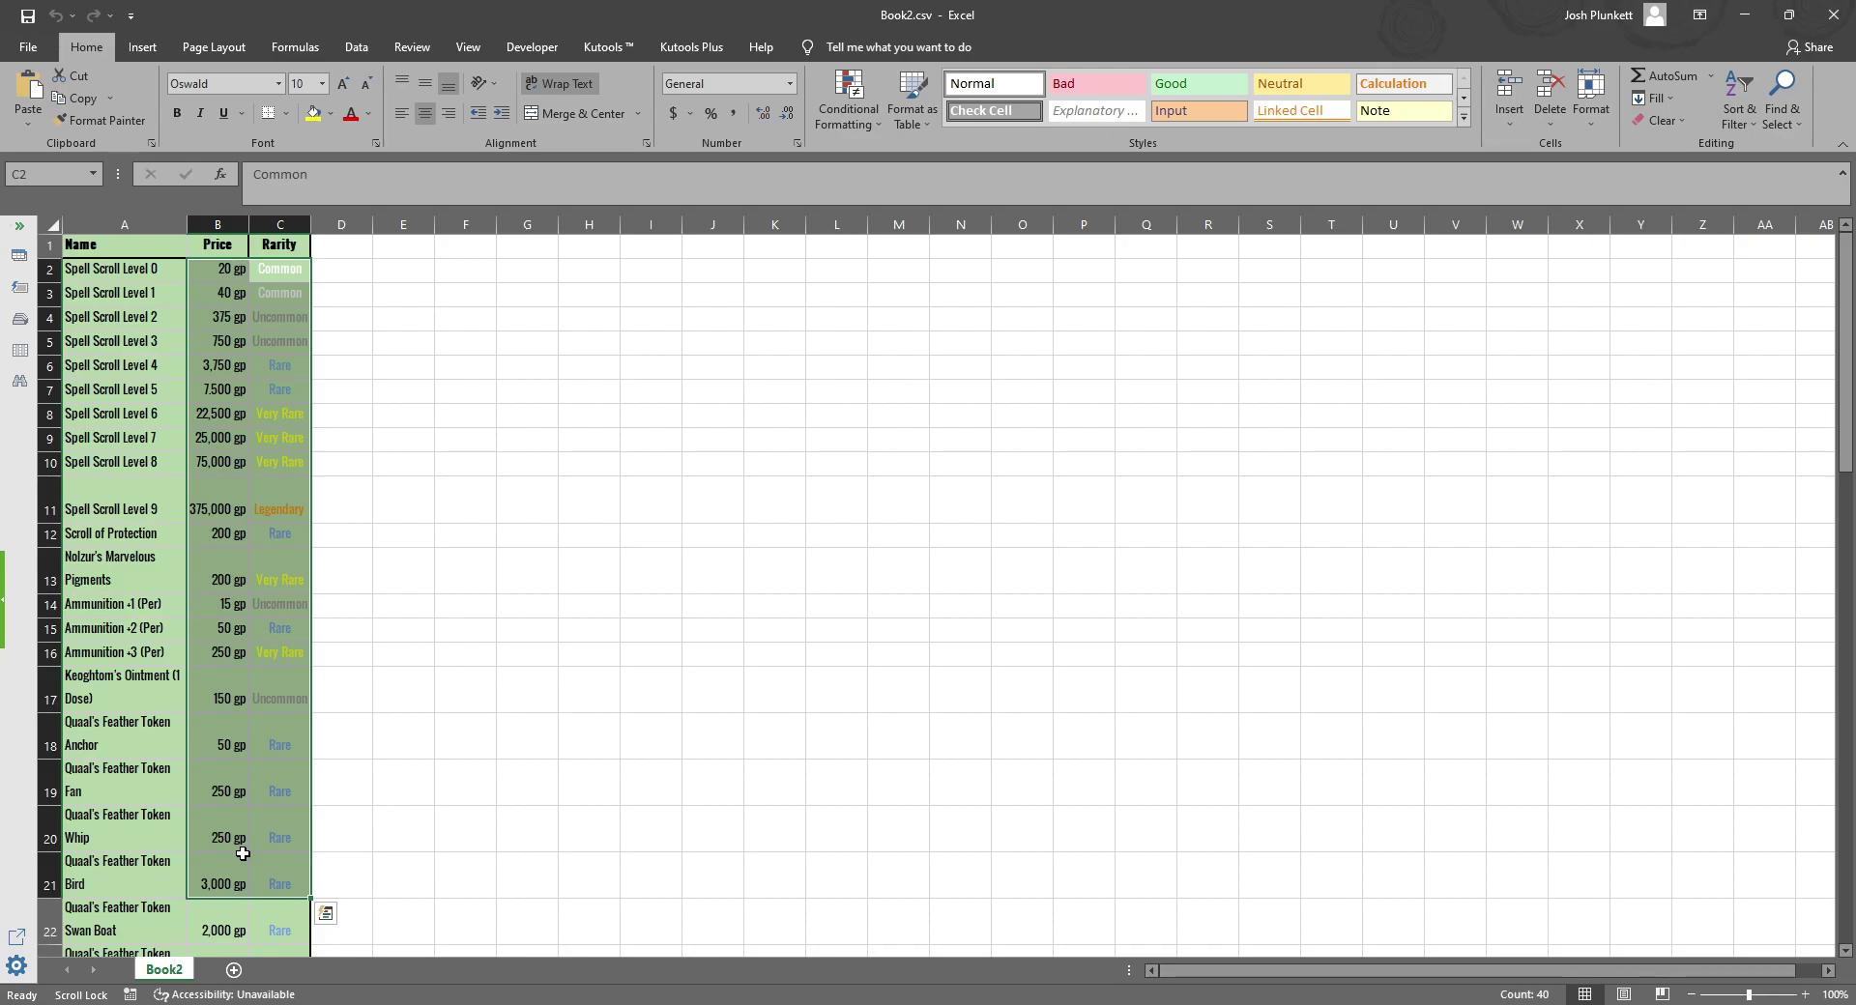
Select the names and prices in rows 1–18, then bring up the File options
left_click(715, 440)
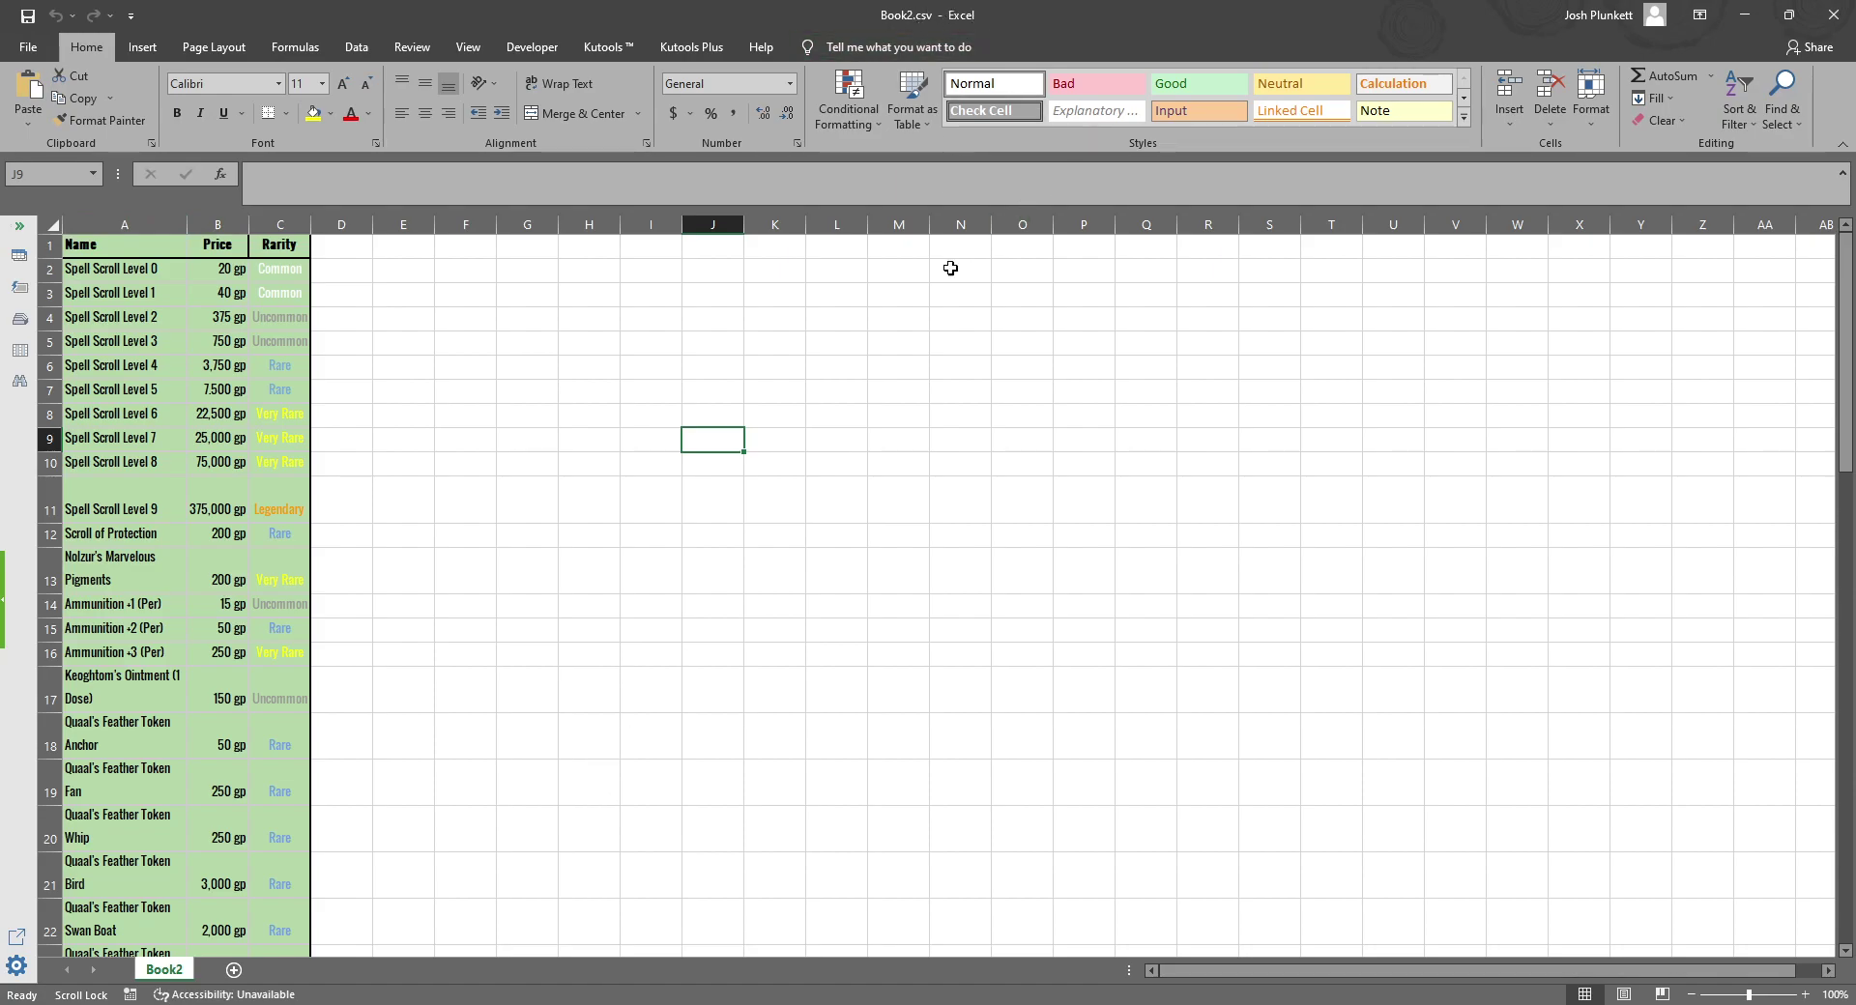
left_click(512, 537)
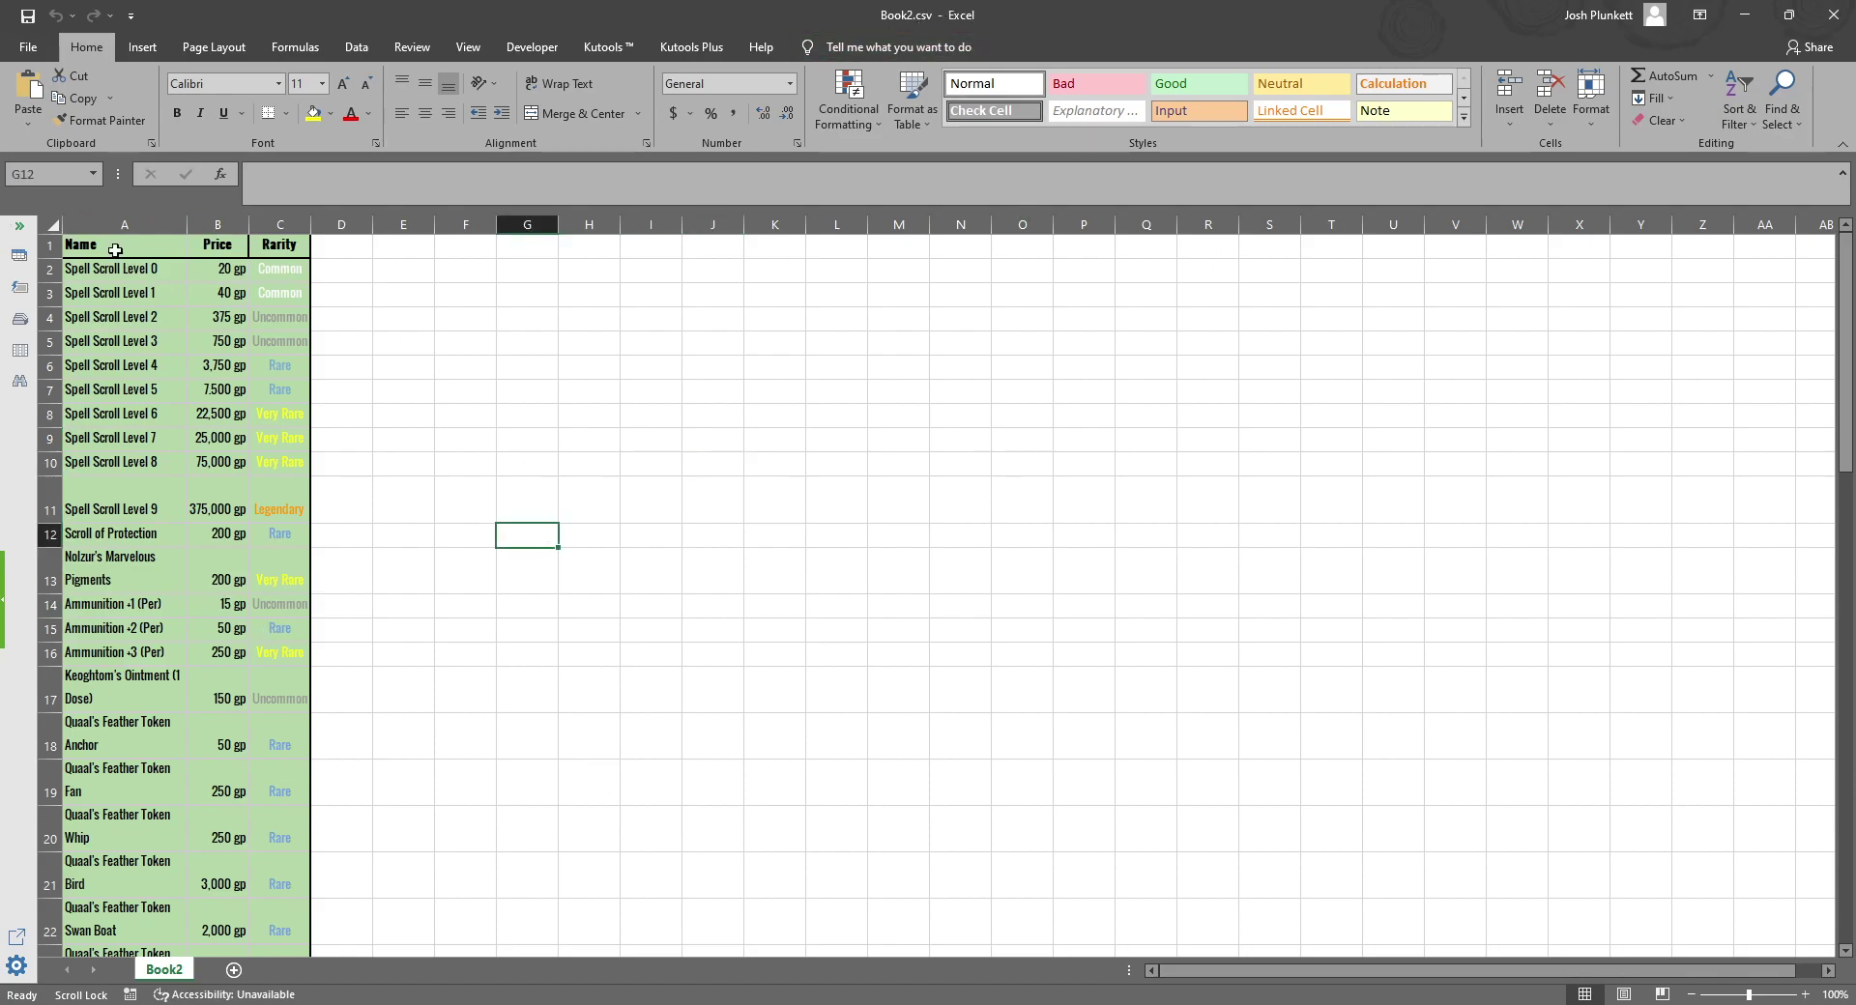
left_click_drag(116, 244, 247, 758)
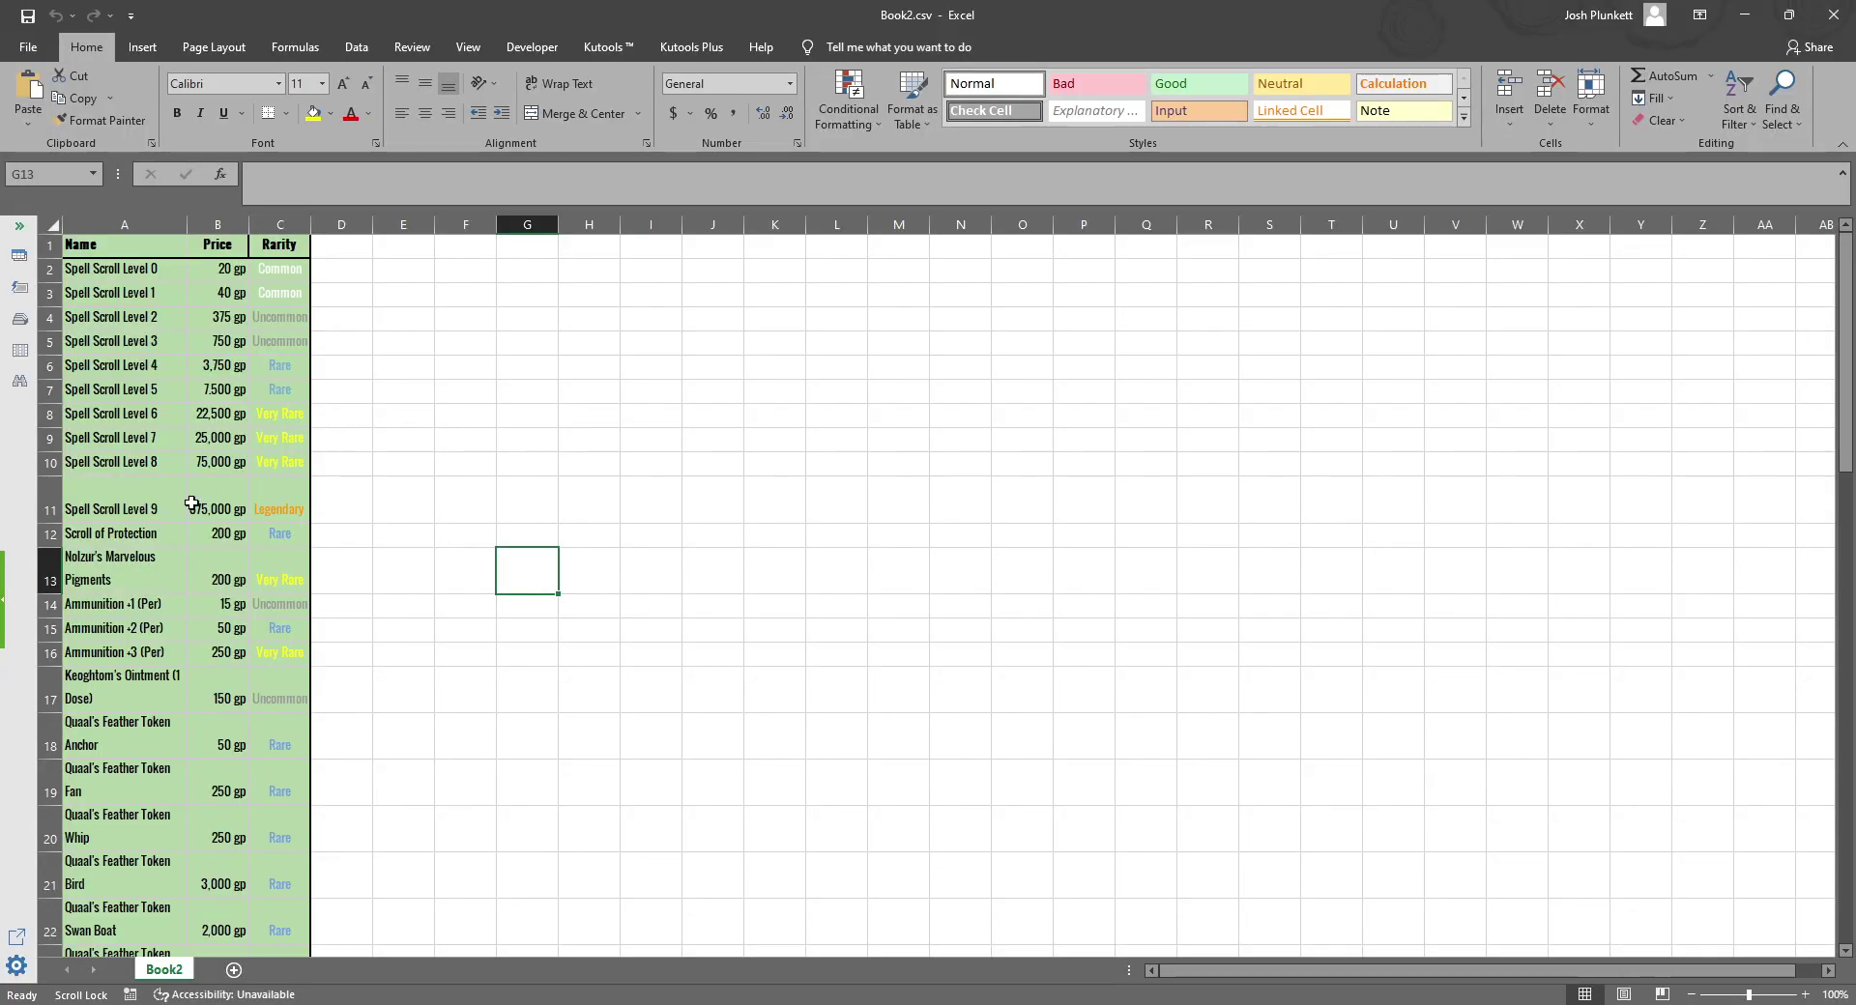
left_click(39, 41)
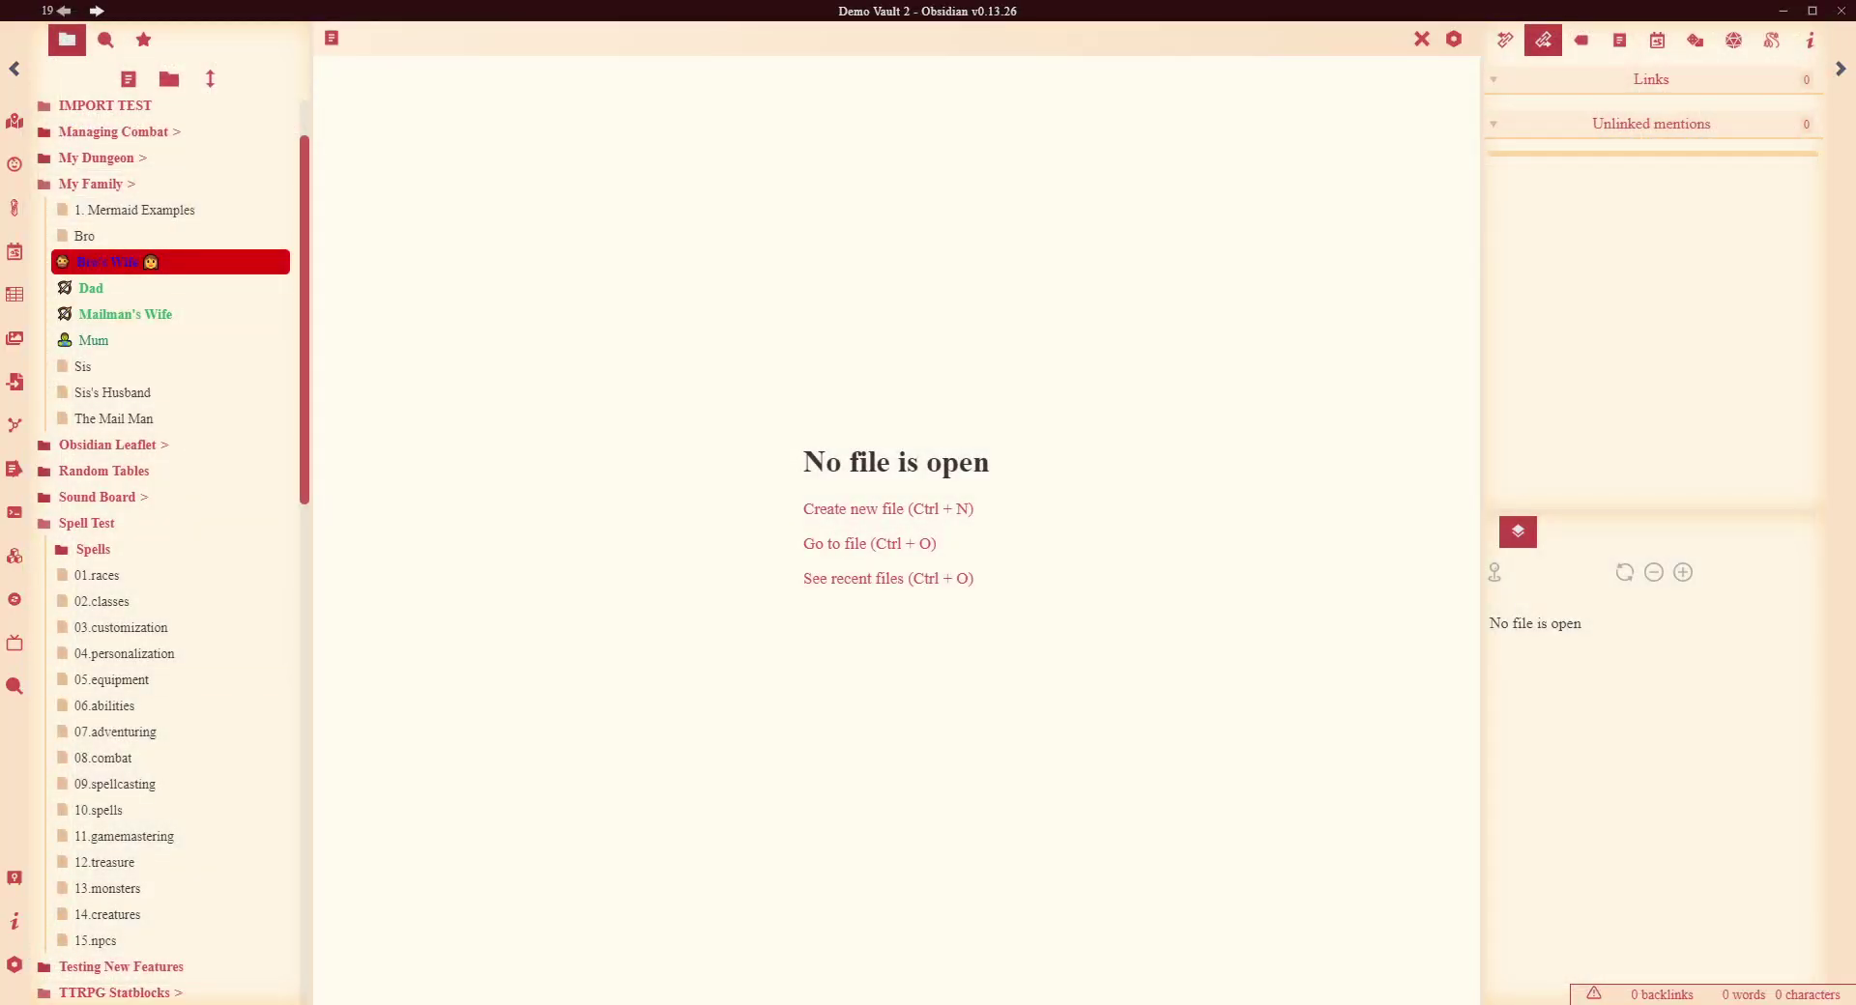
Launch Excel from Start search and reopen recent Book2.csv, maximized
key("super")
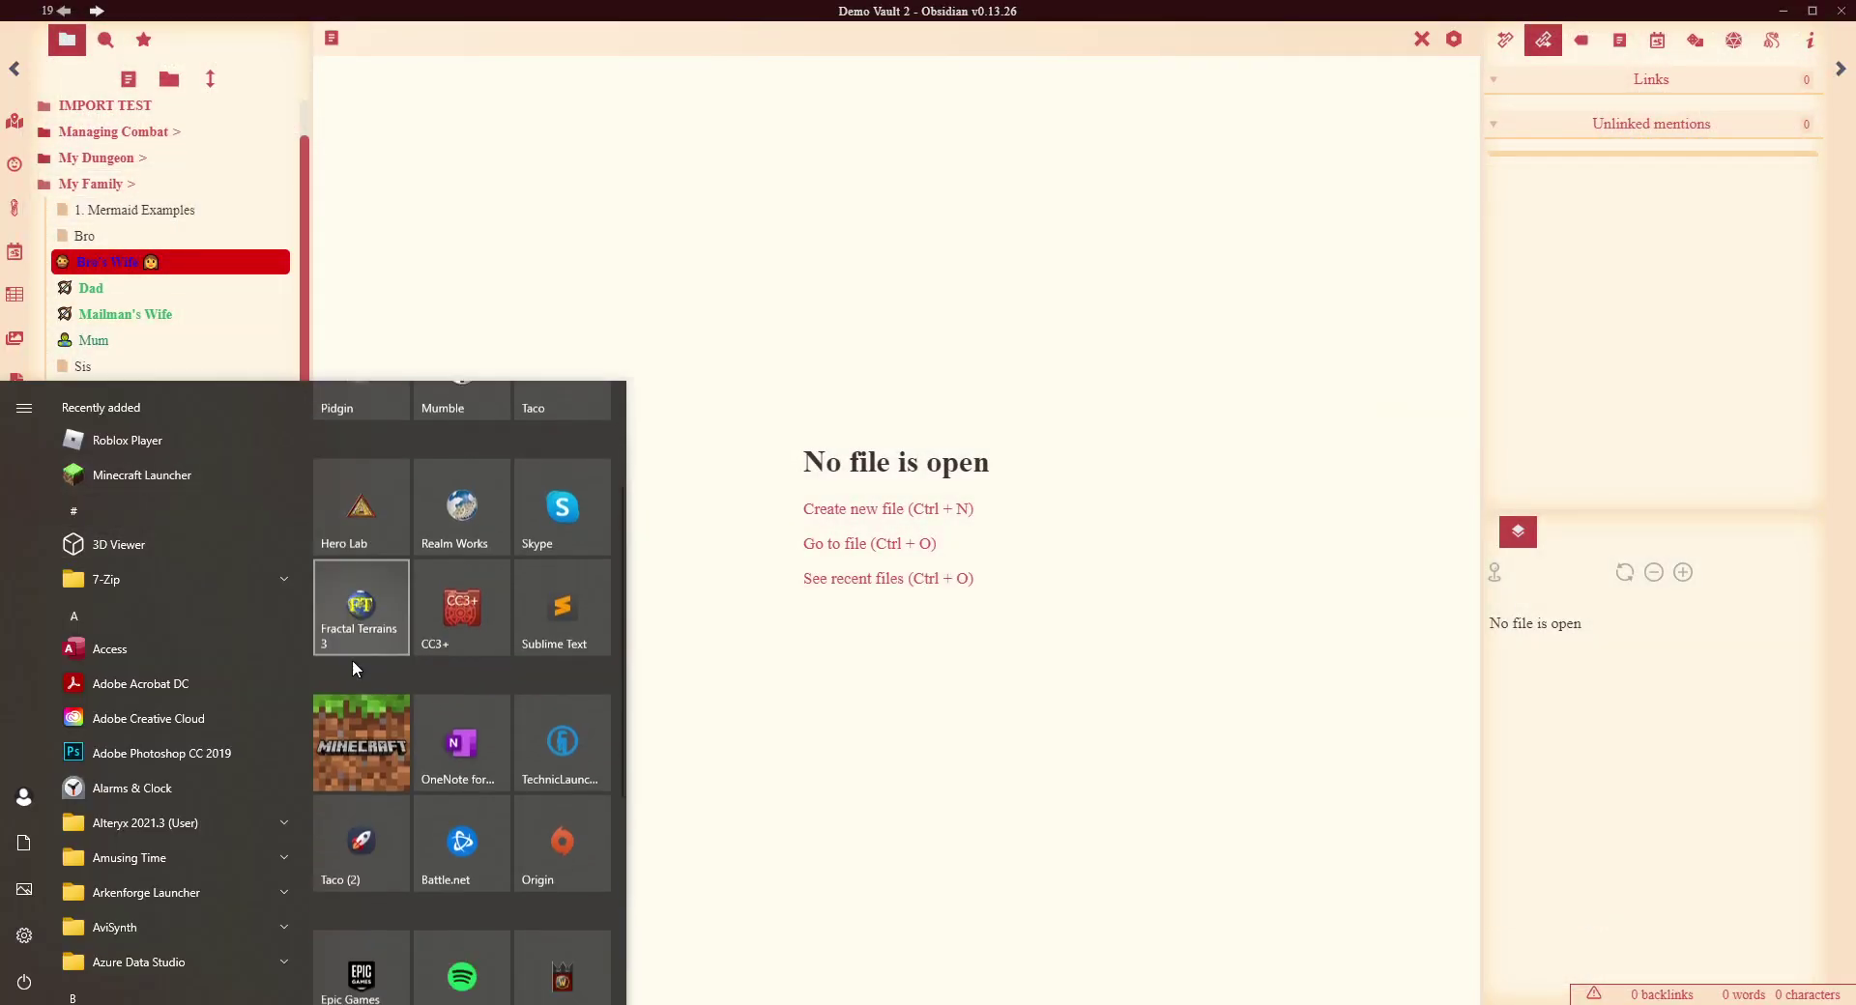
scroll(358, 657, "down", 1)
key("Escape")
key("super")
type("excel")
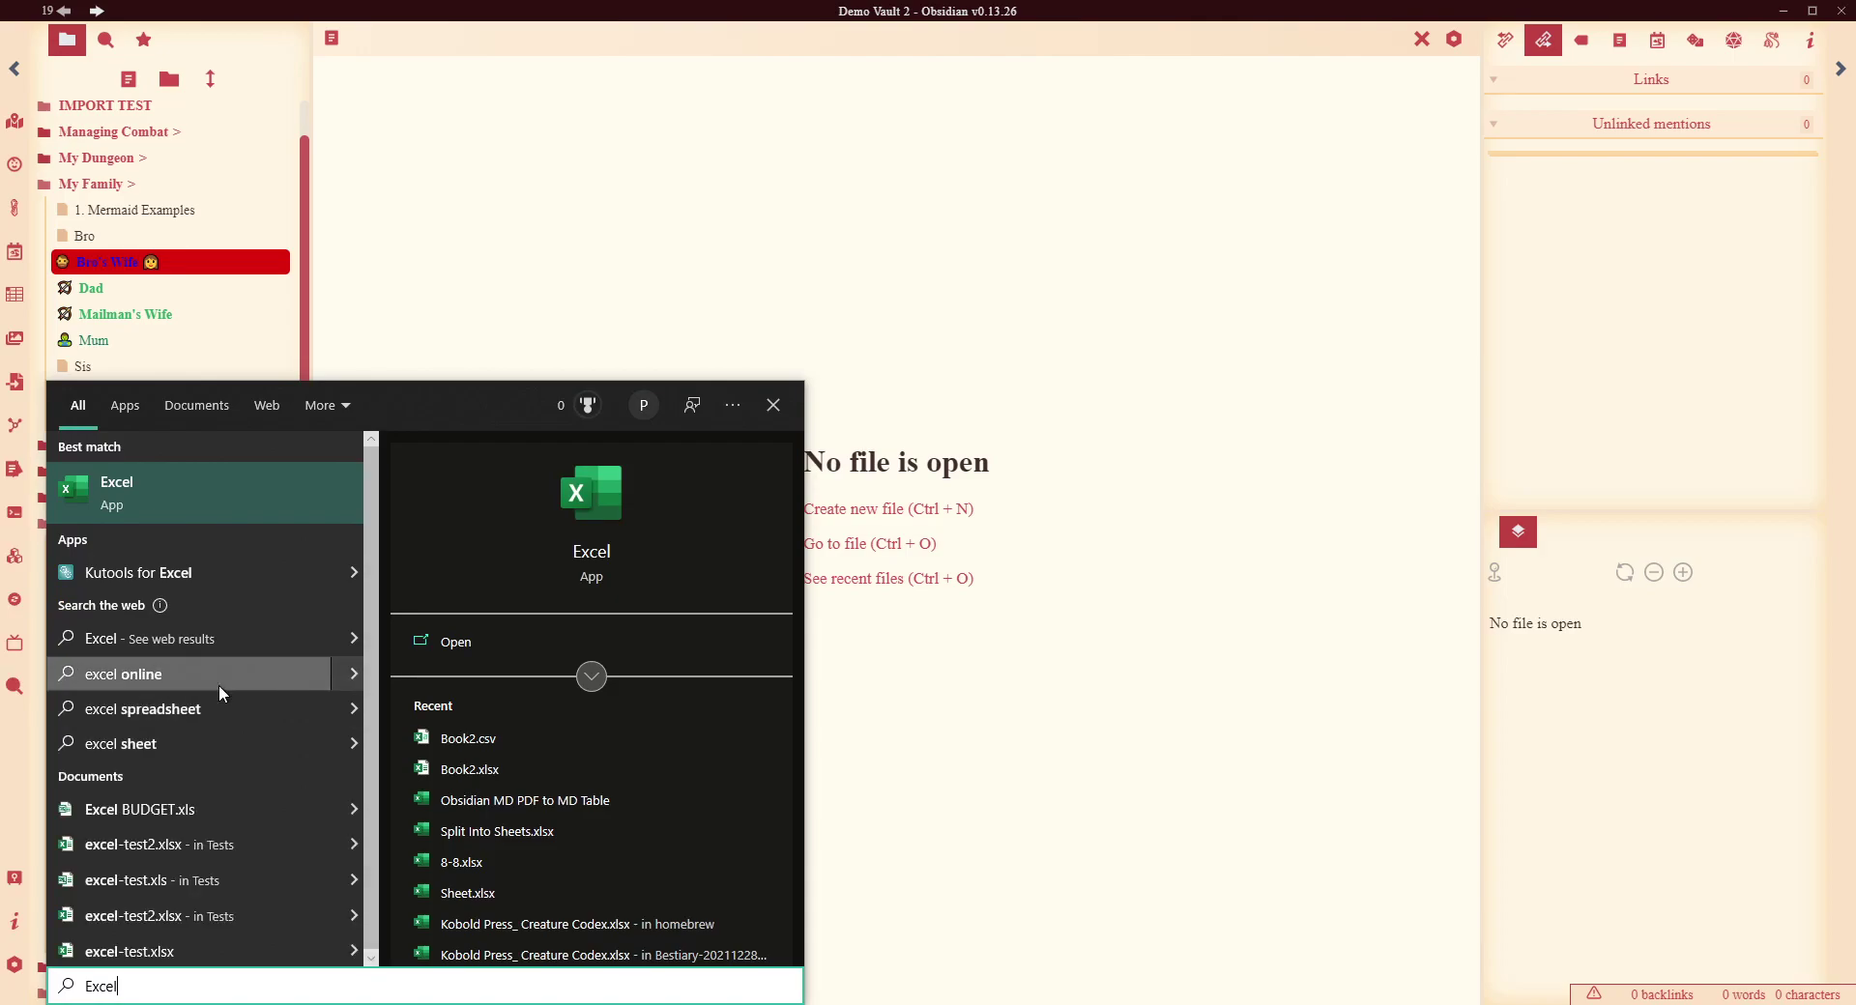
left_click(147, 466)
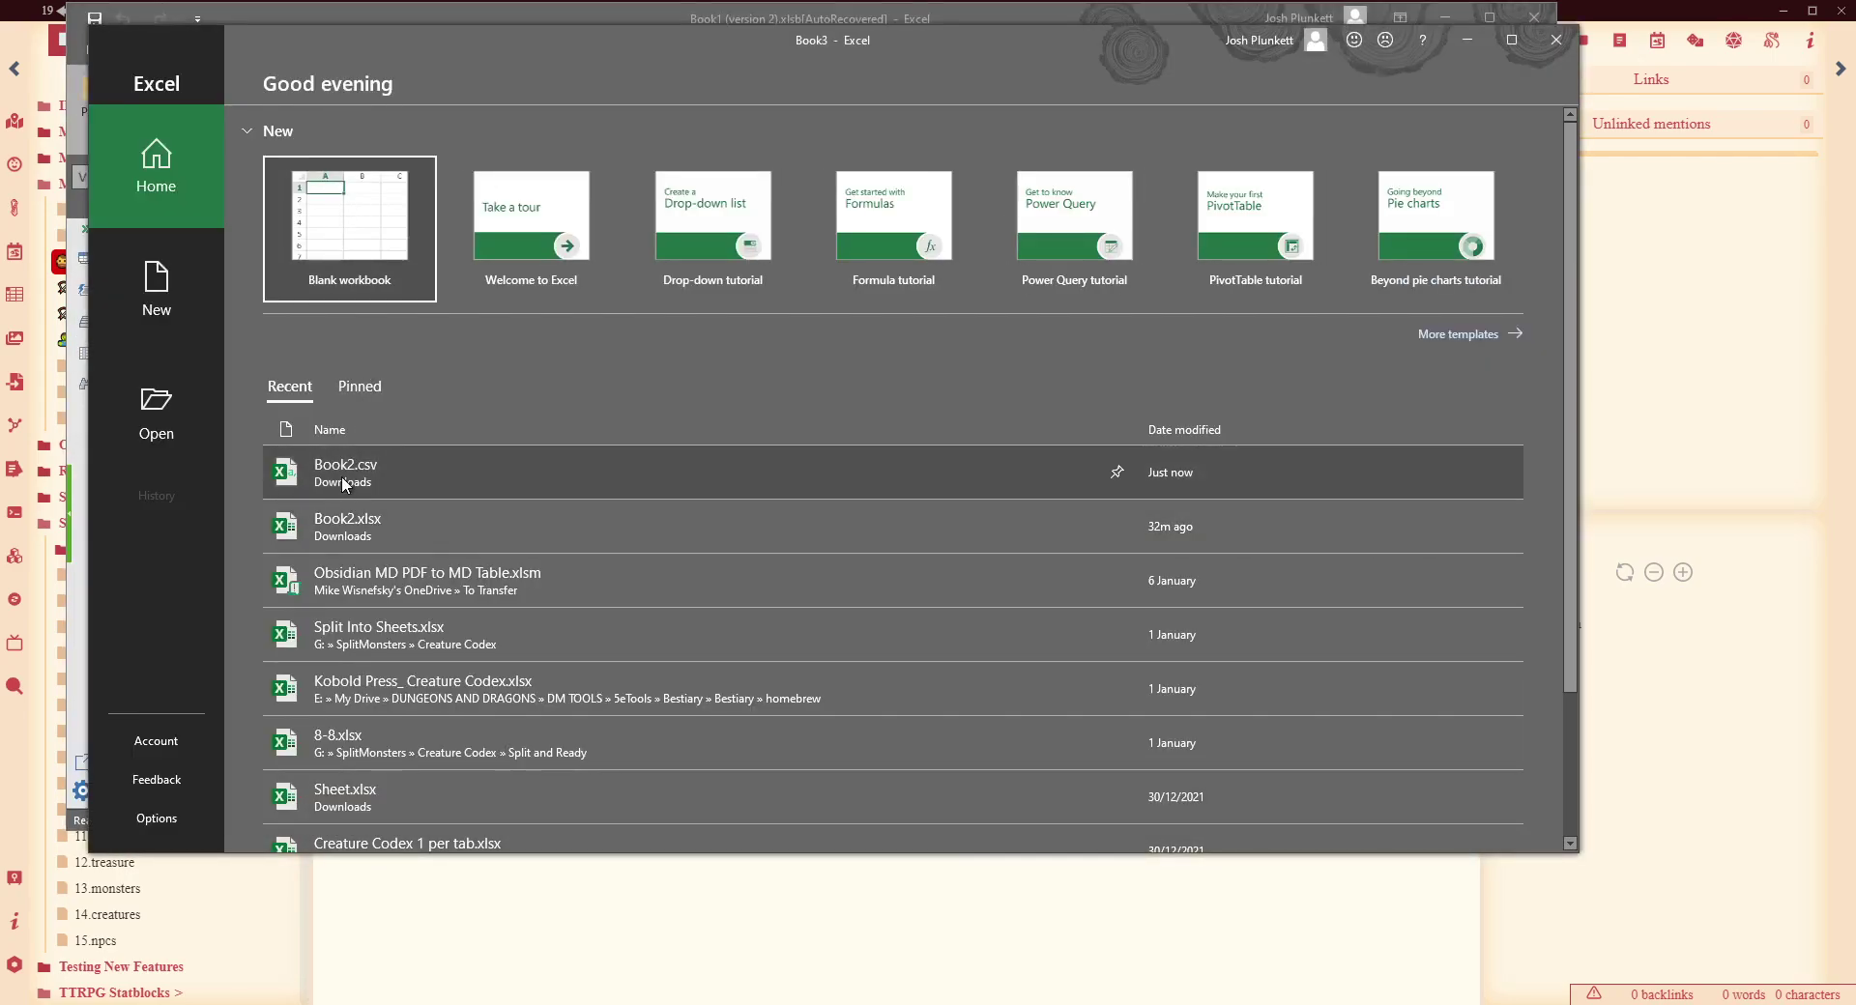
left_click(342, 470)
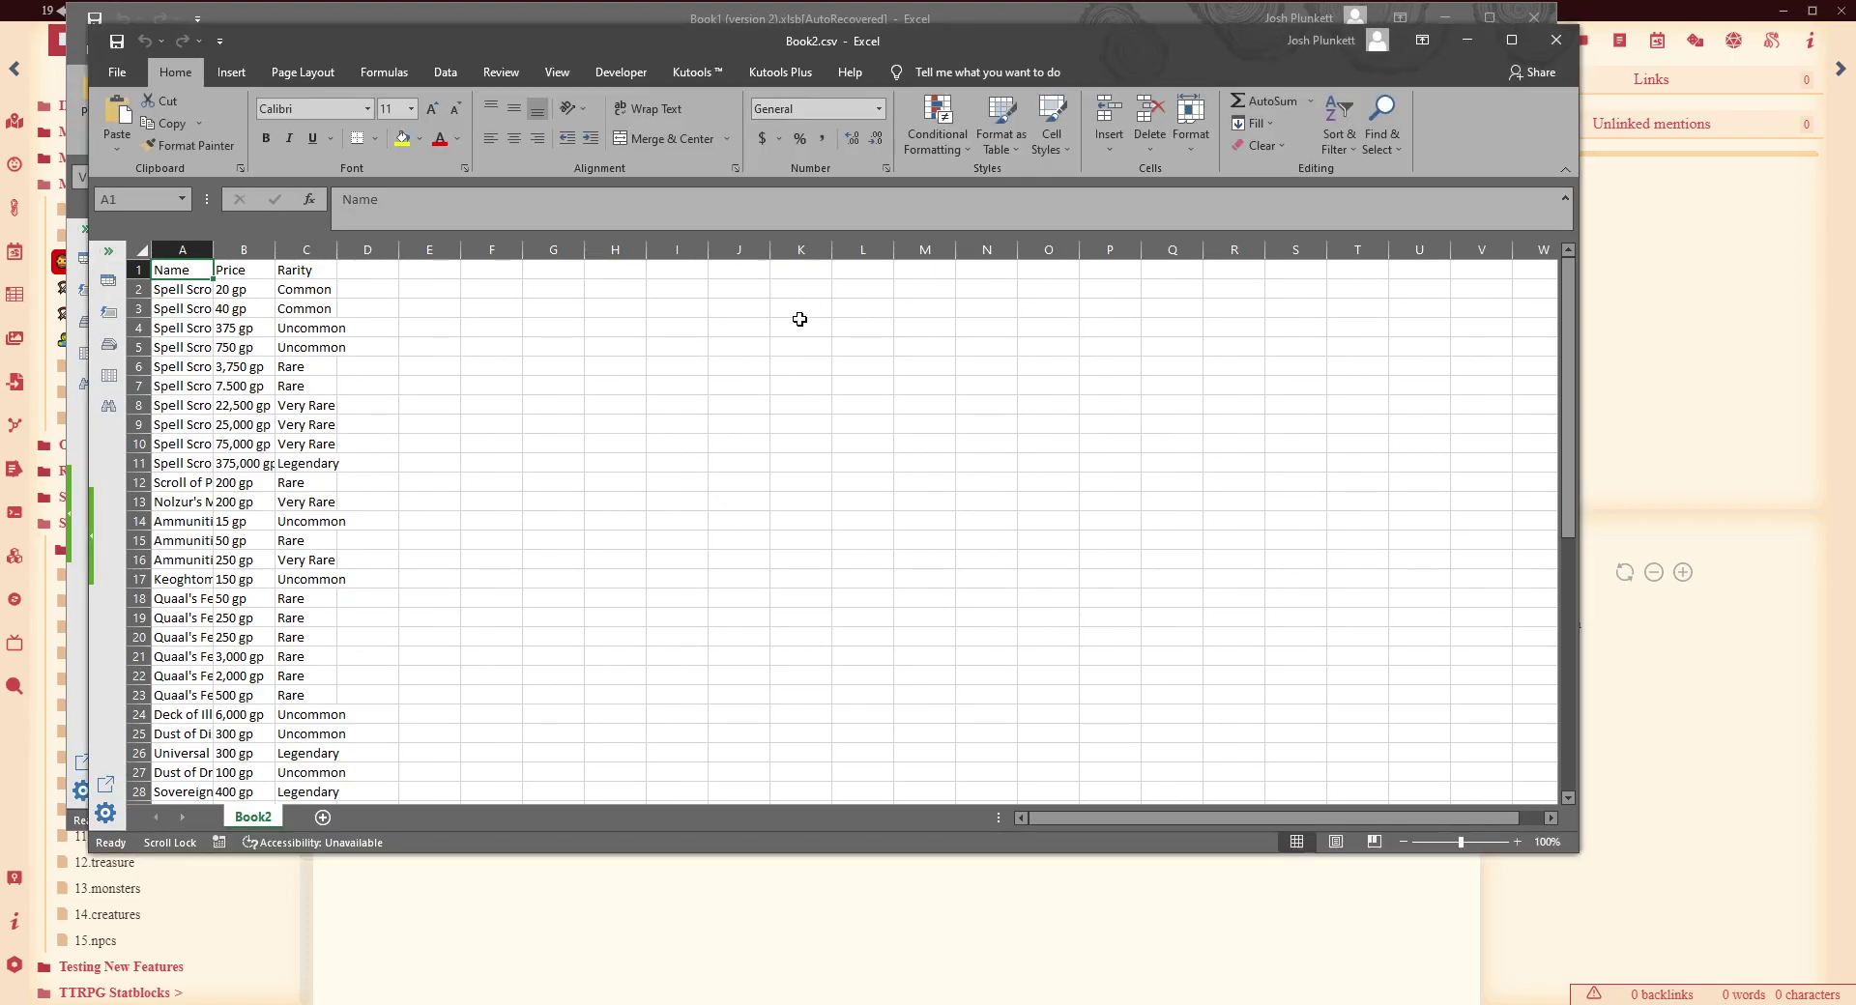
double_click(1229, 41)
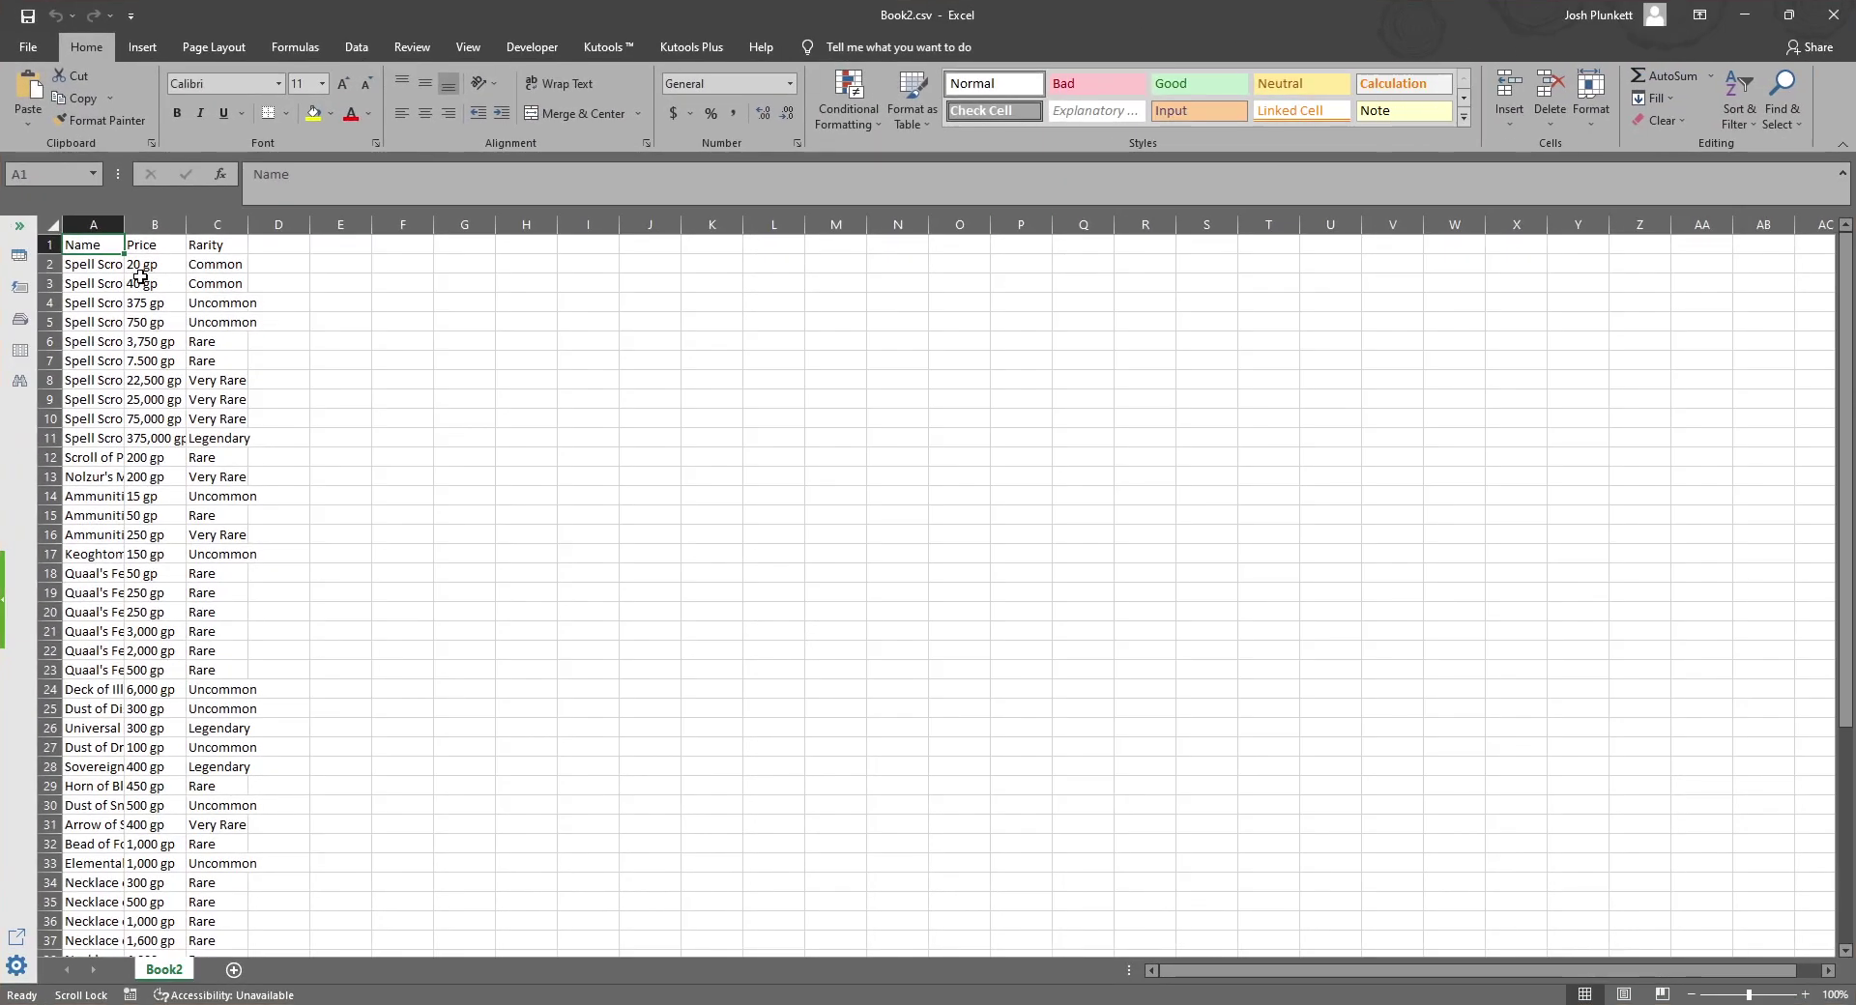
Autofit columns A–C to the full item names, then minimize Book2.csv
left_click_drag(94, 224, 246, 222)
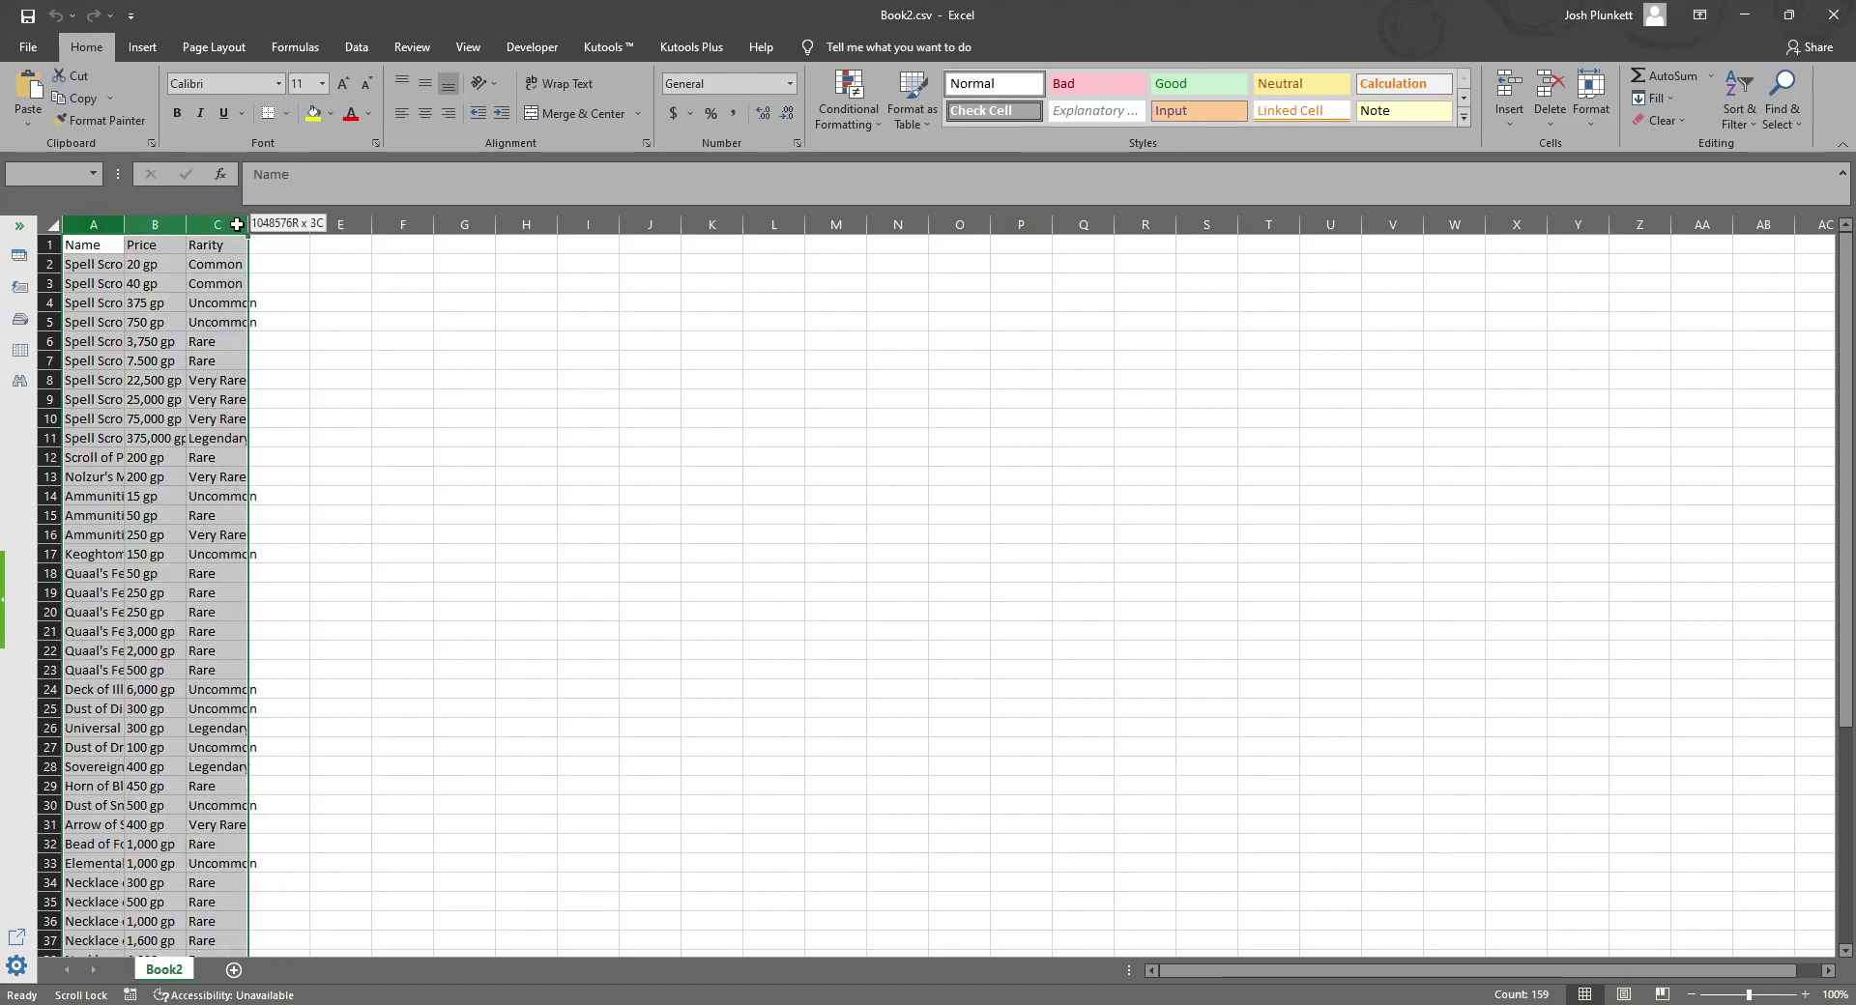
double_click(249, 224)
left_click(623, 475)
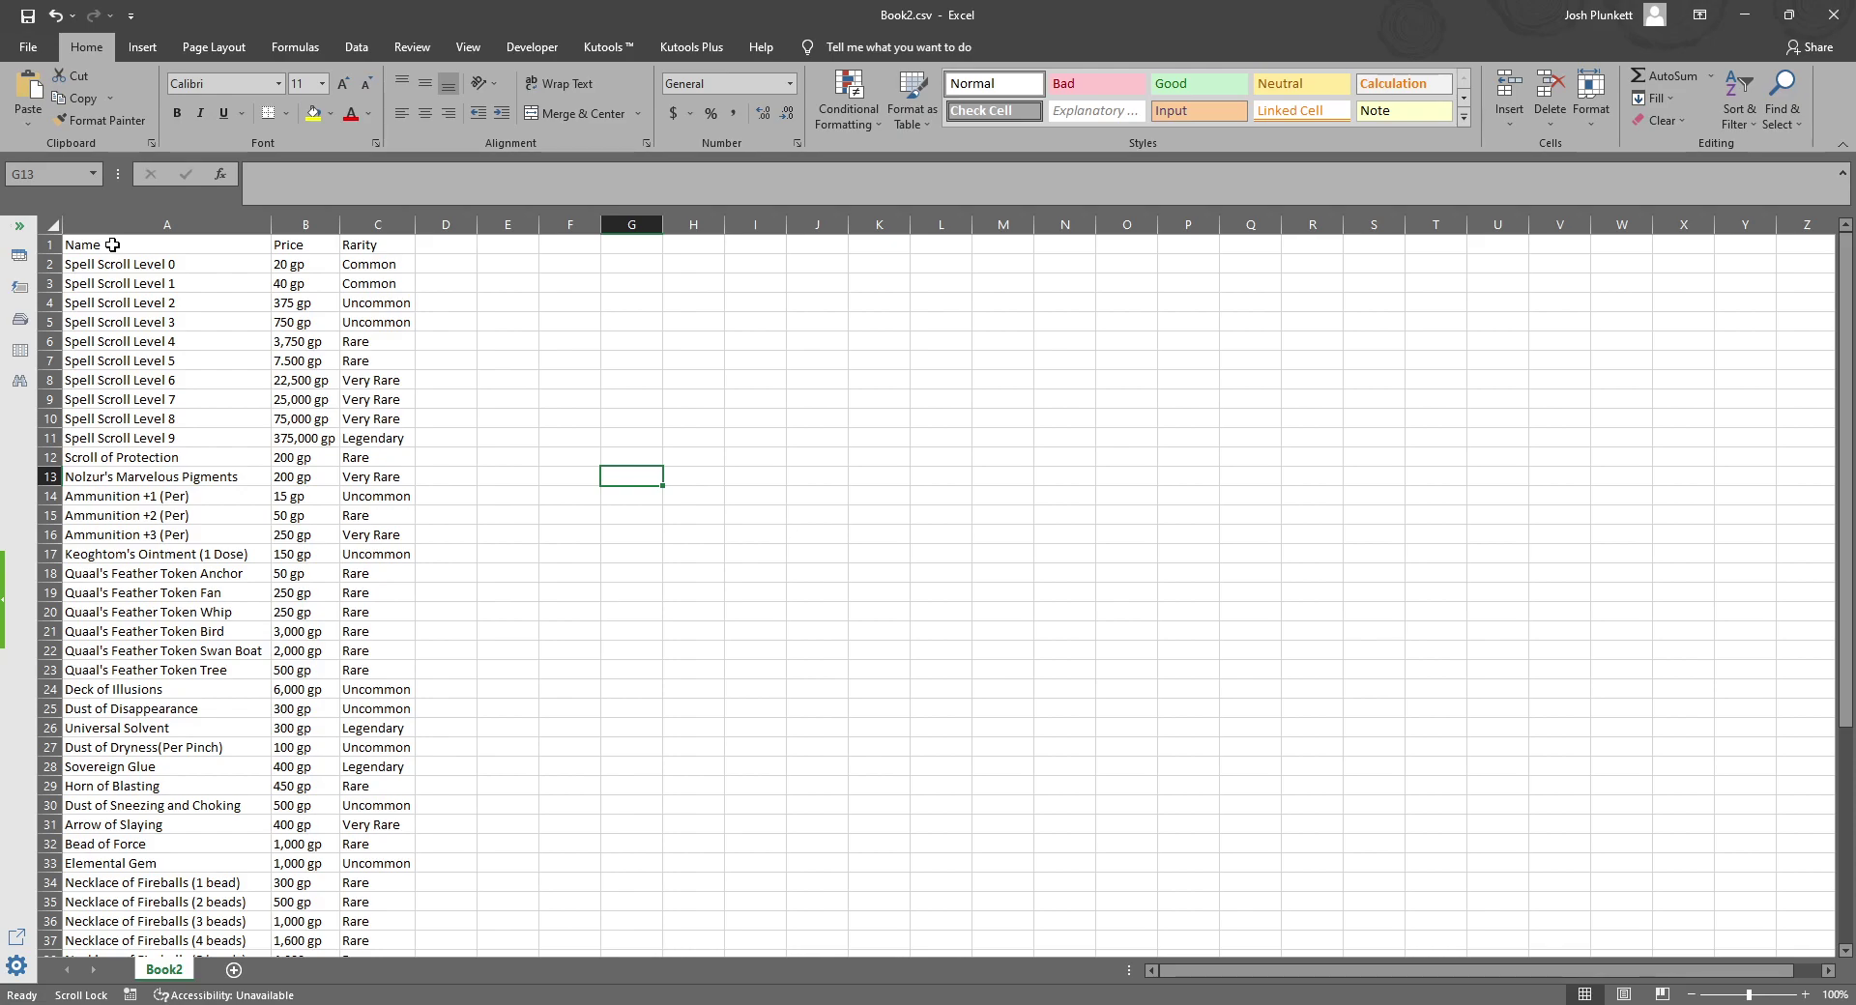
left_click_drag(112, 244, 375, 245)
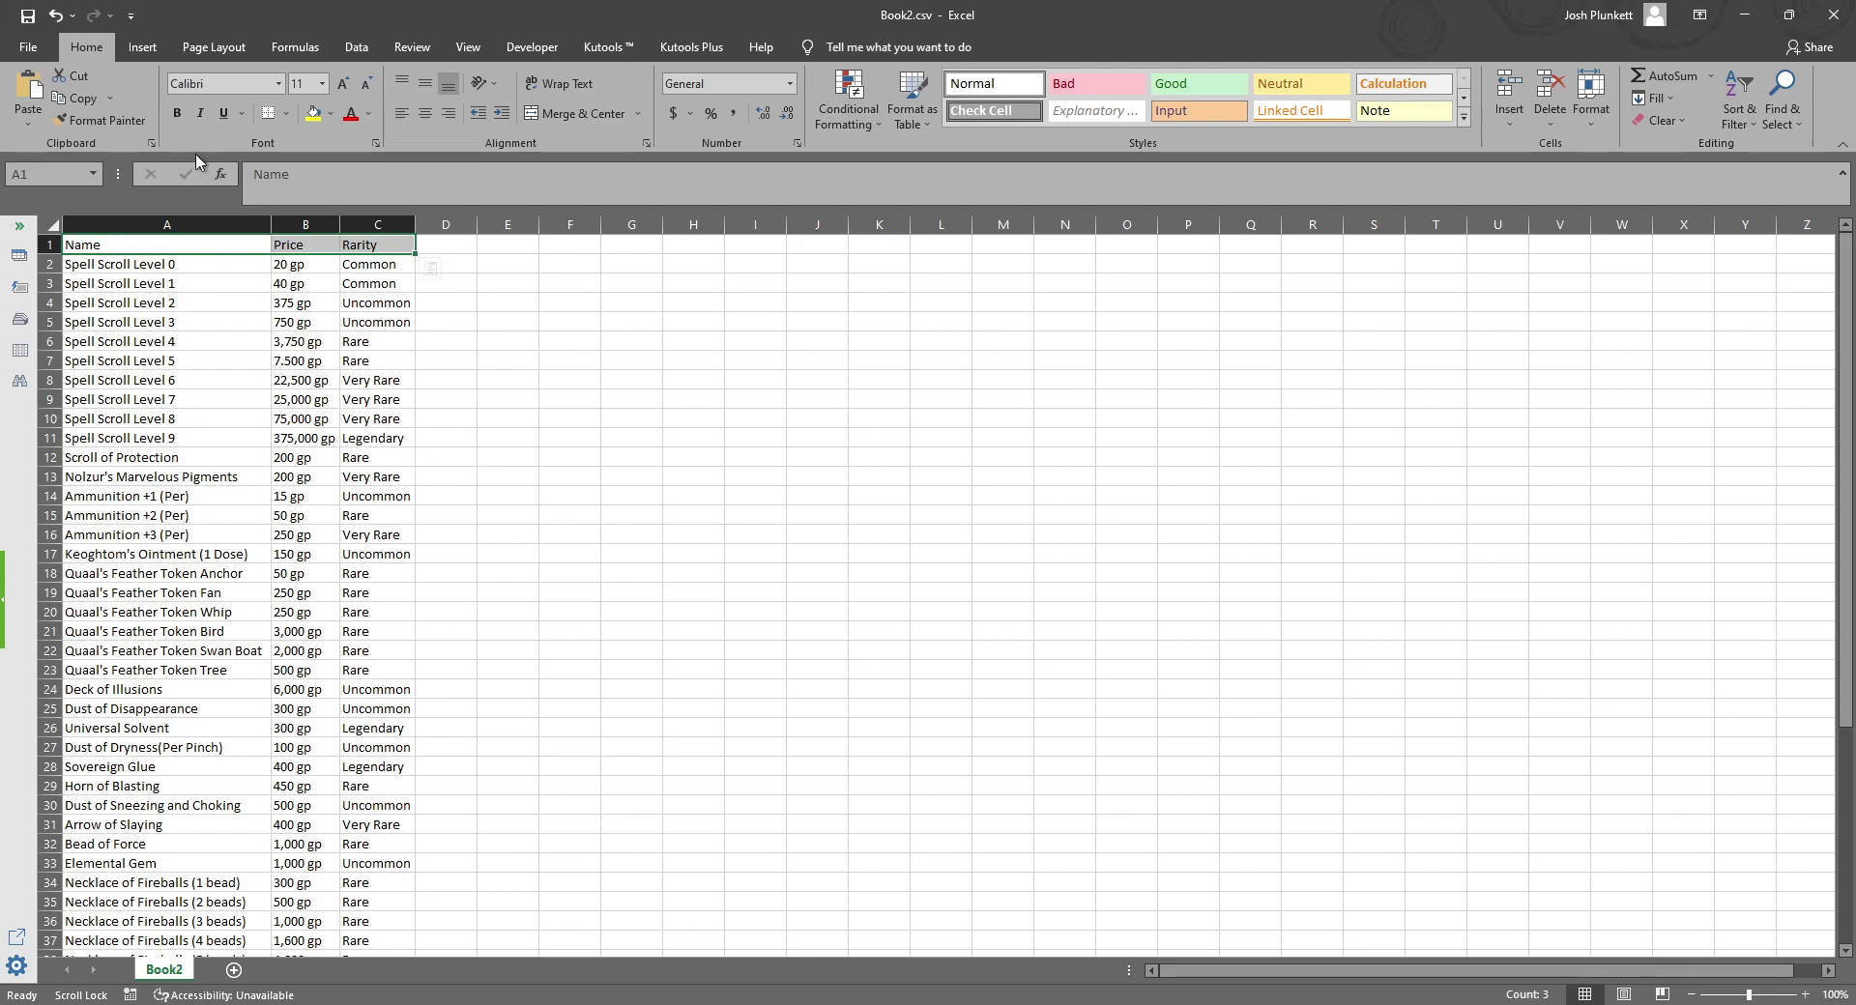
key("super+Down")
key("super+Down")
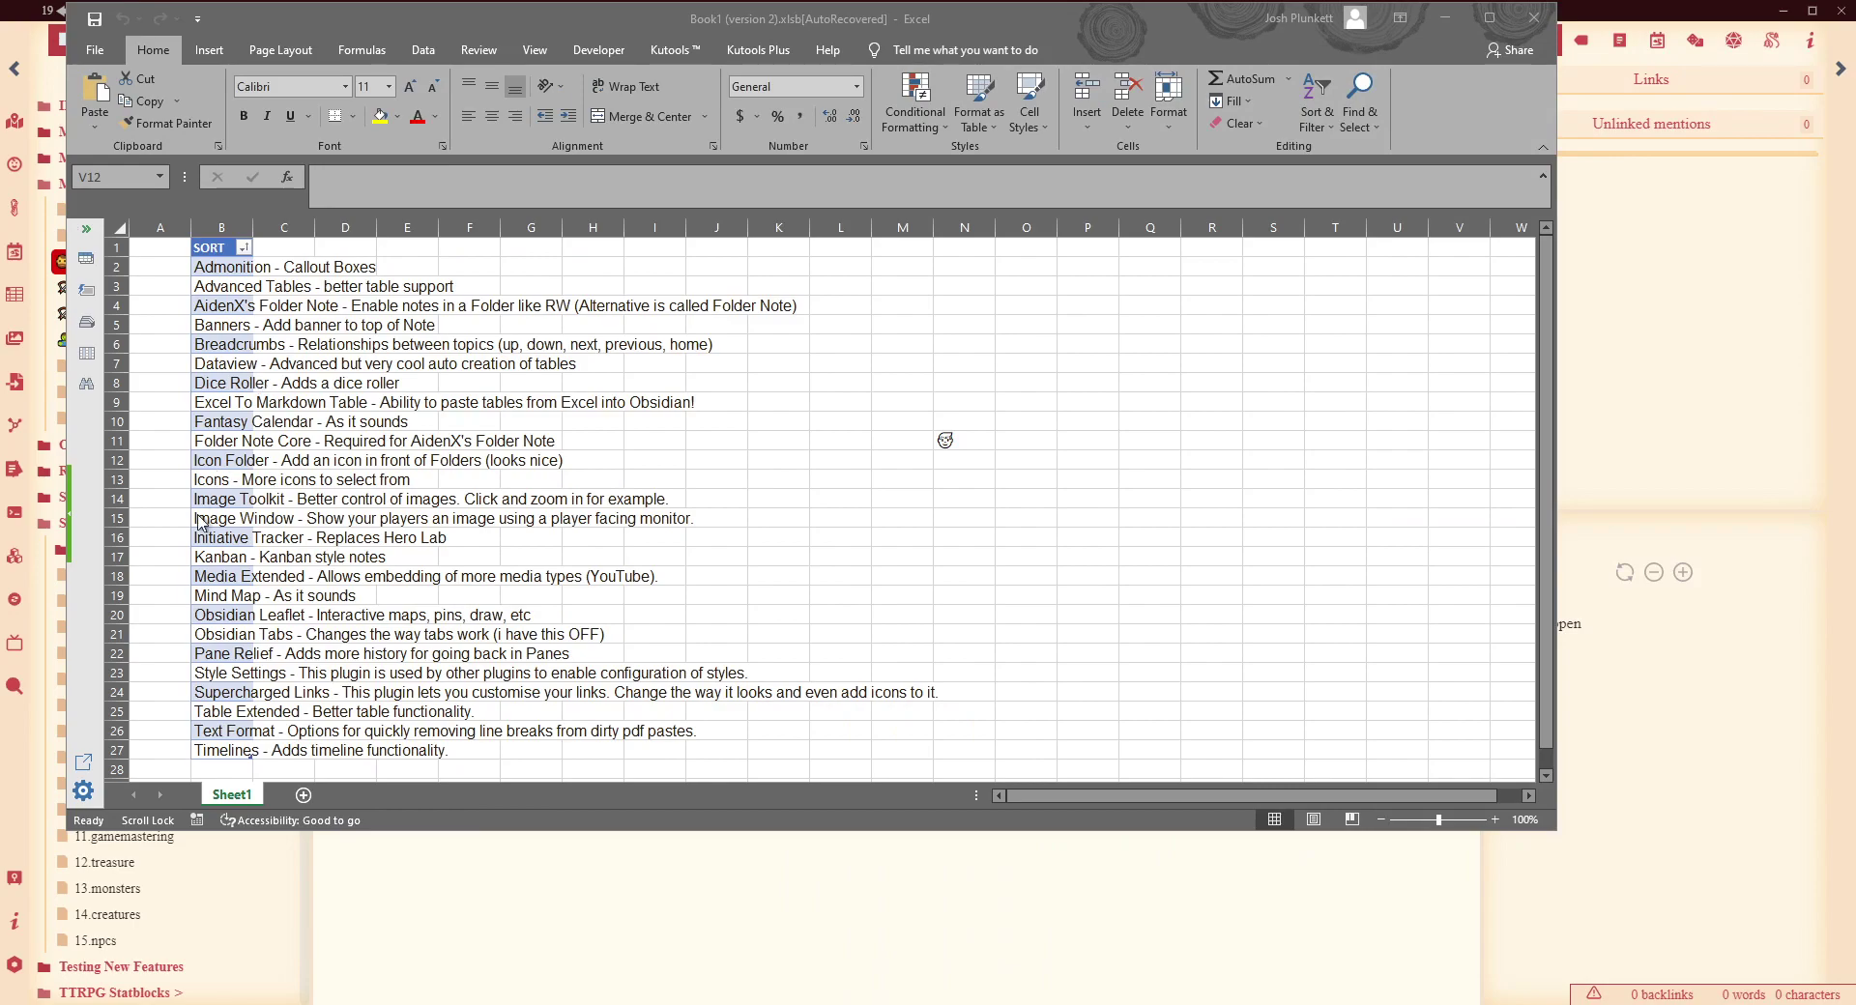
left_click(1532, 21)
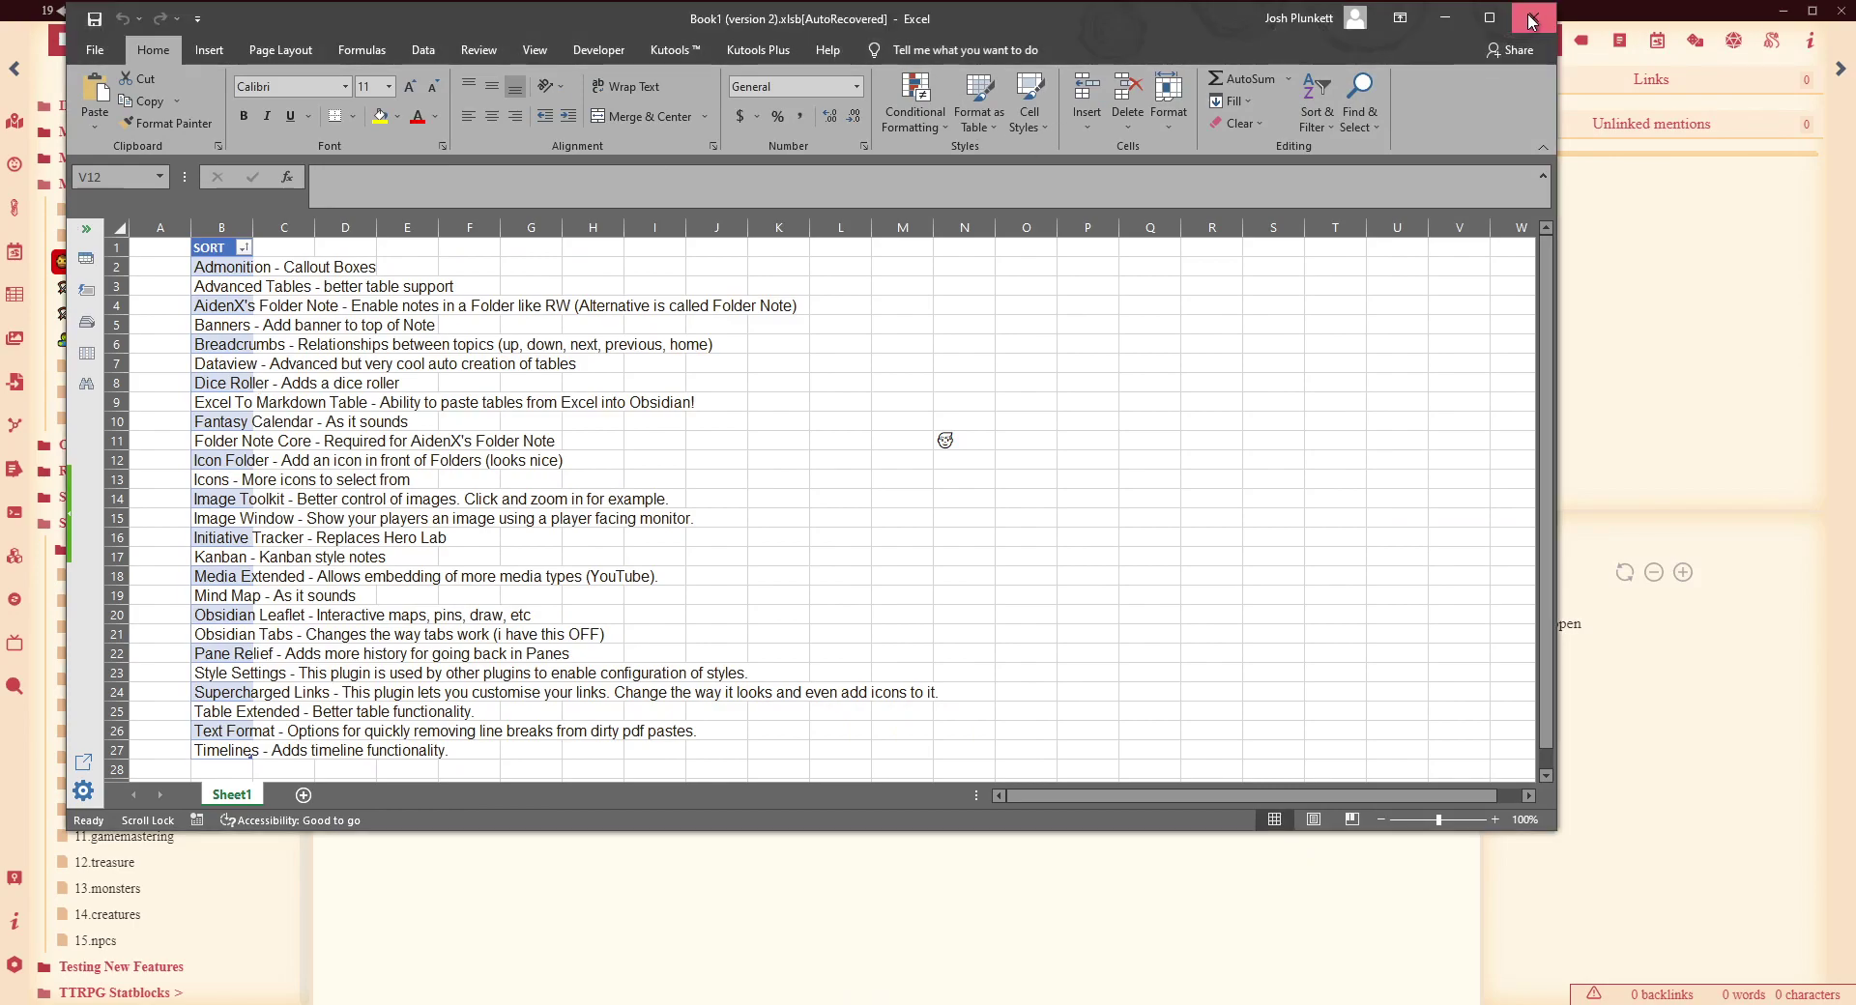
Close the other workbook without saving and open the Handlebar Template (Magic Items) note
left_click(916, 541)
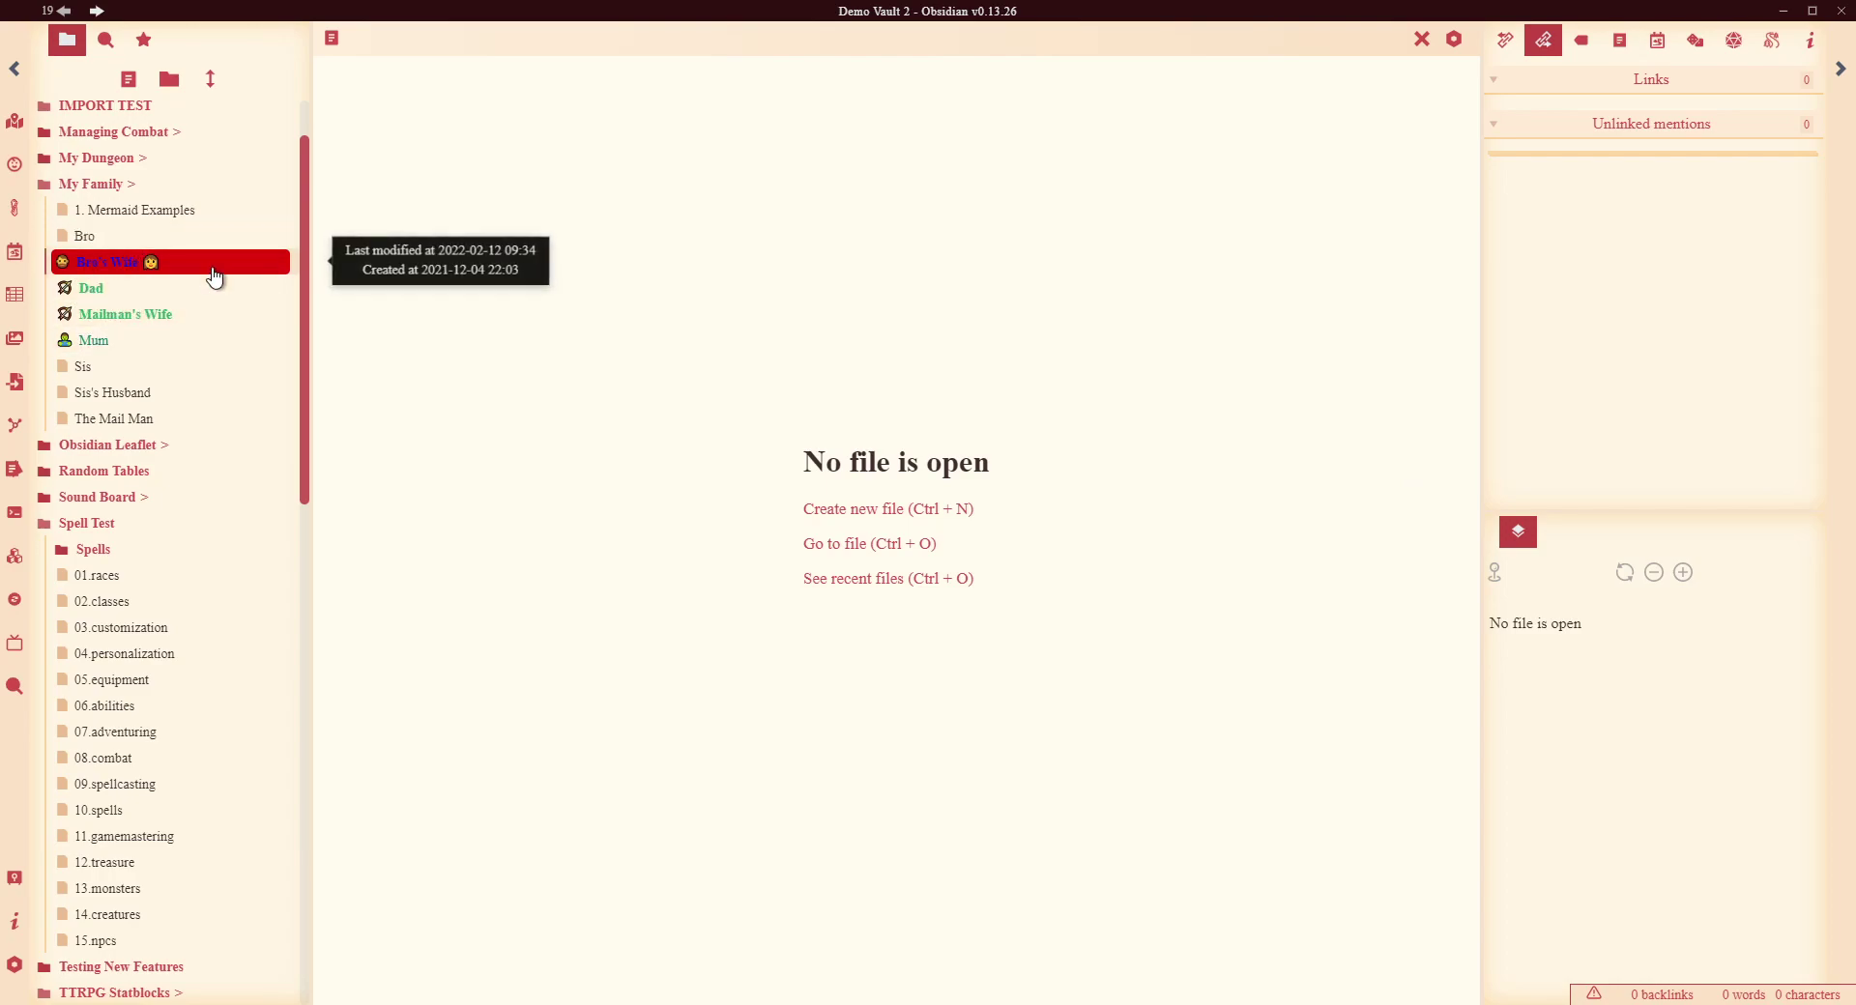
scroll(193, 230, "down", 15)
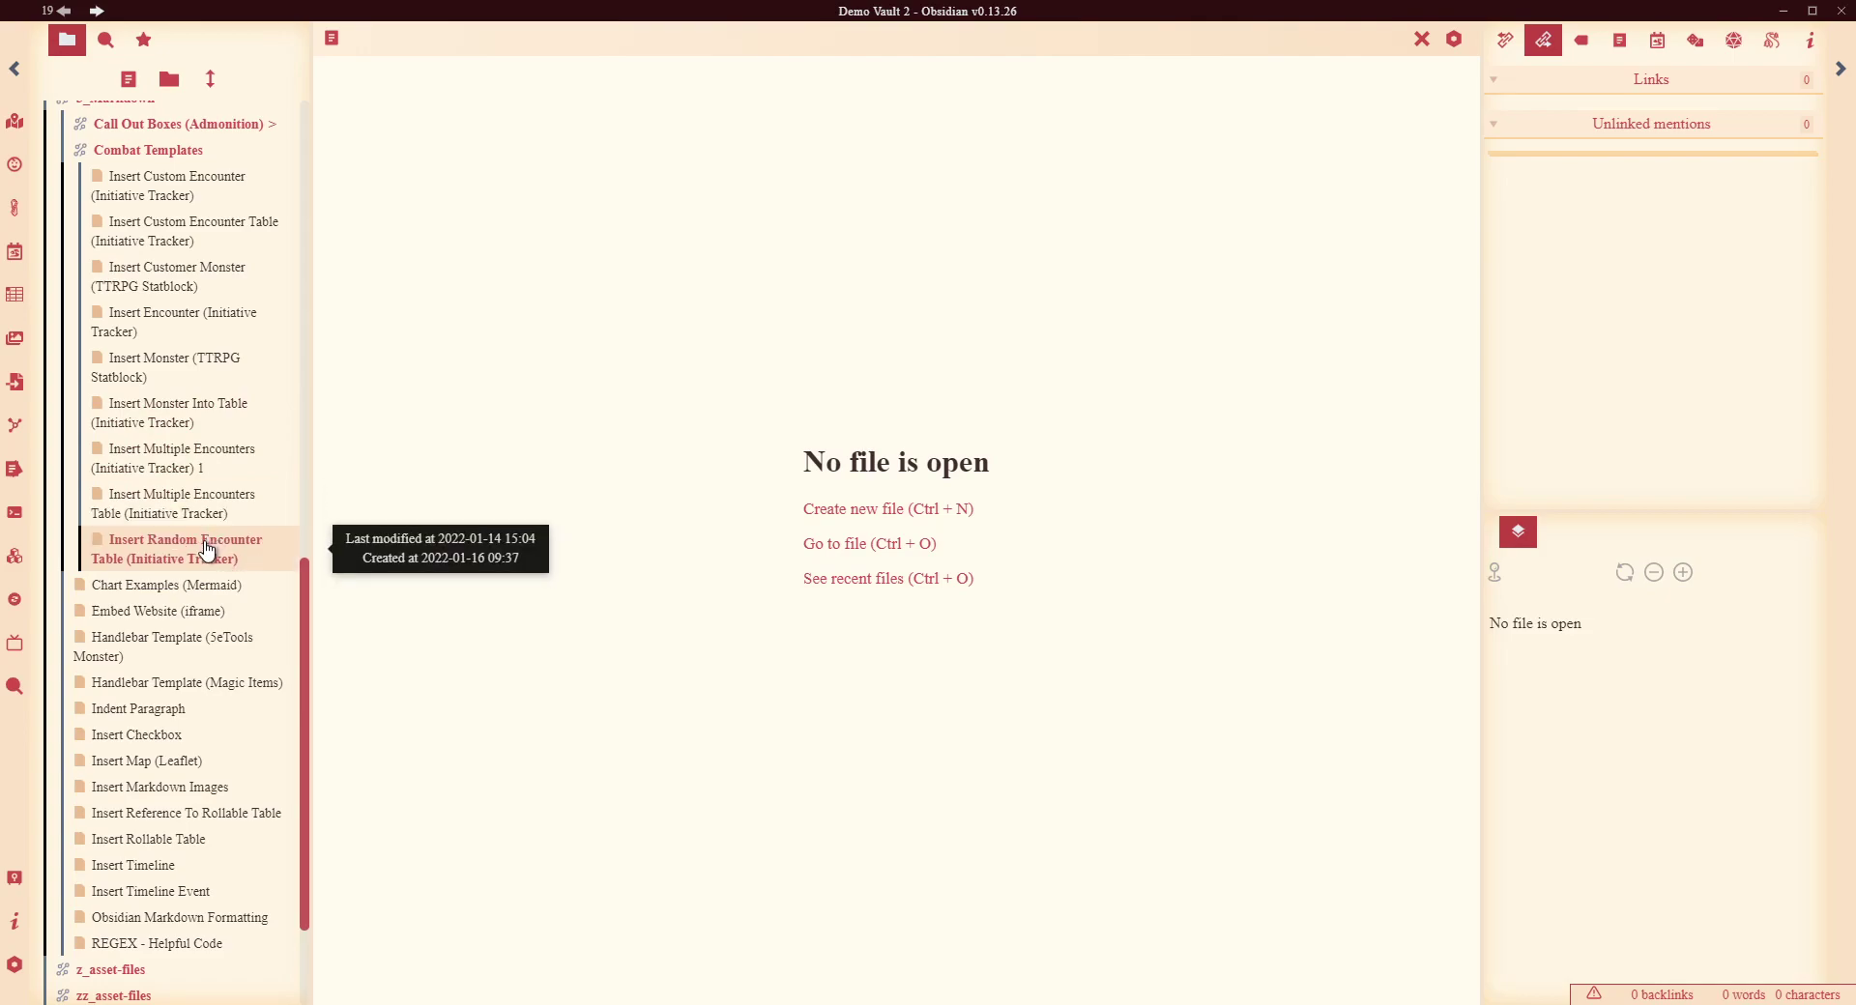
scroll(135, 667, "down", 2)
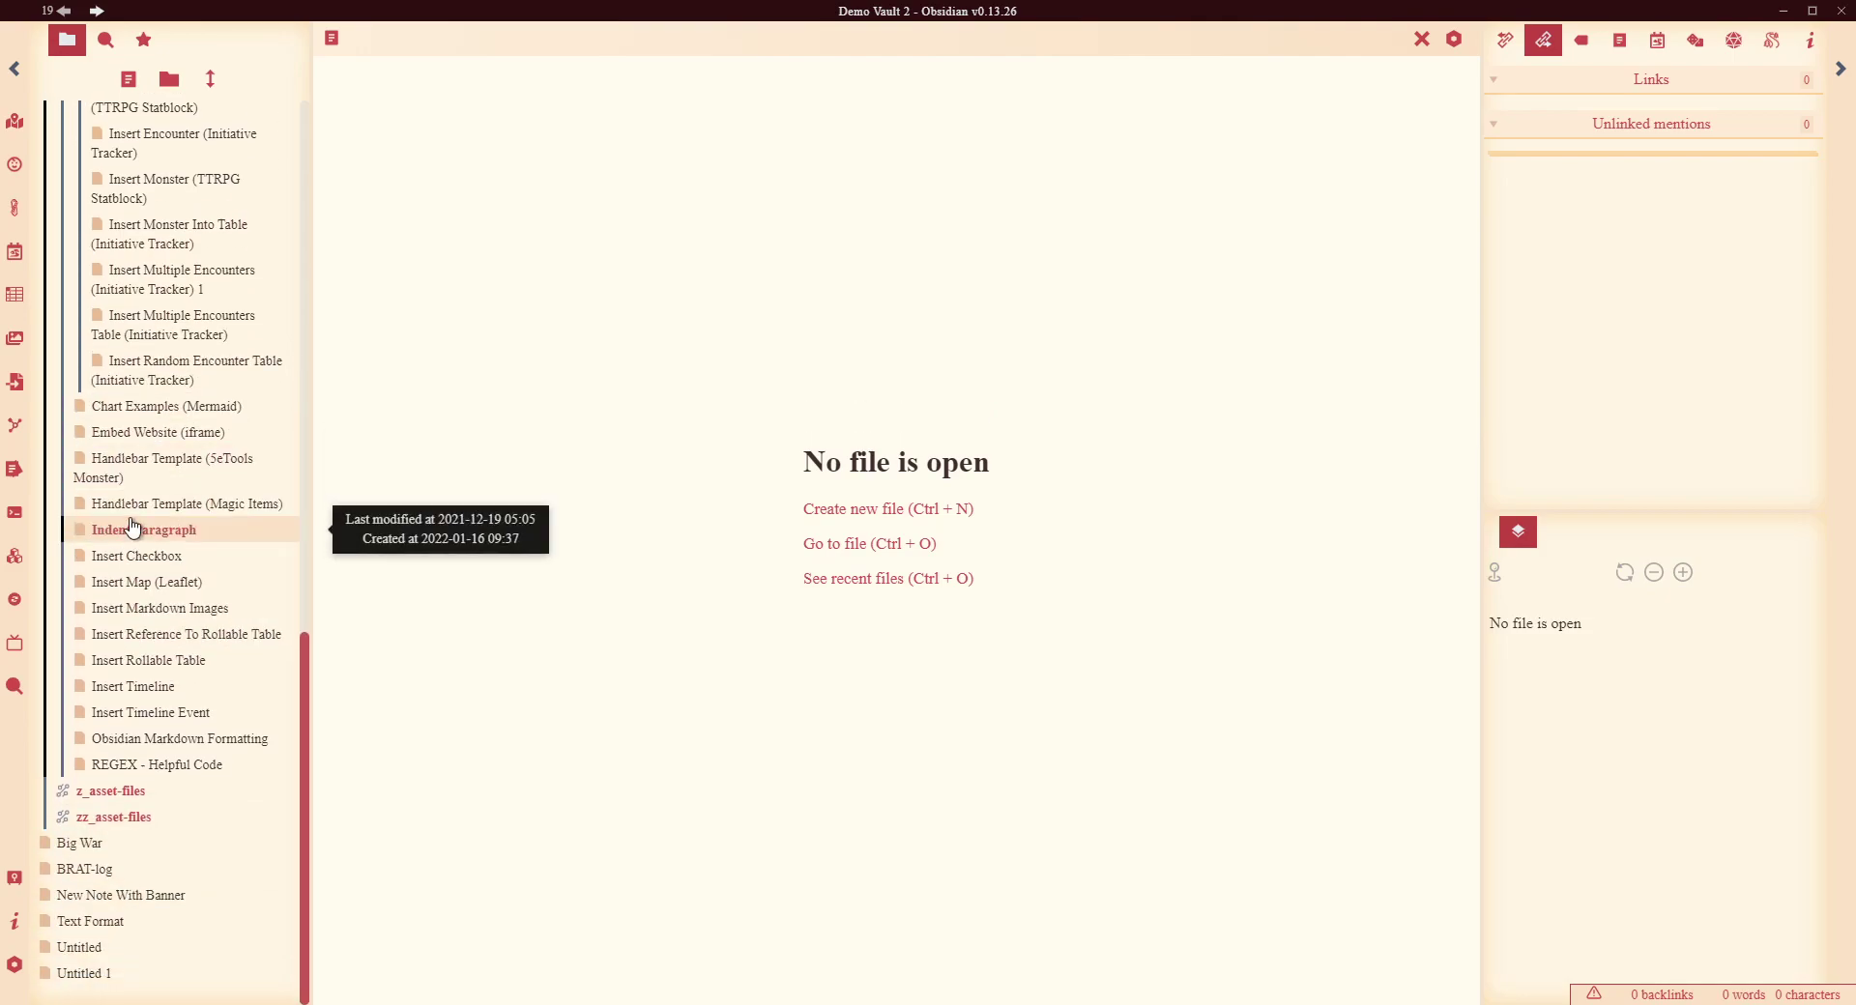
left_click(200, 503)
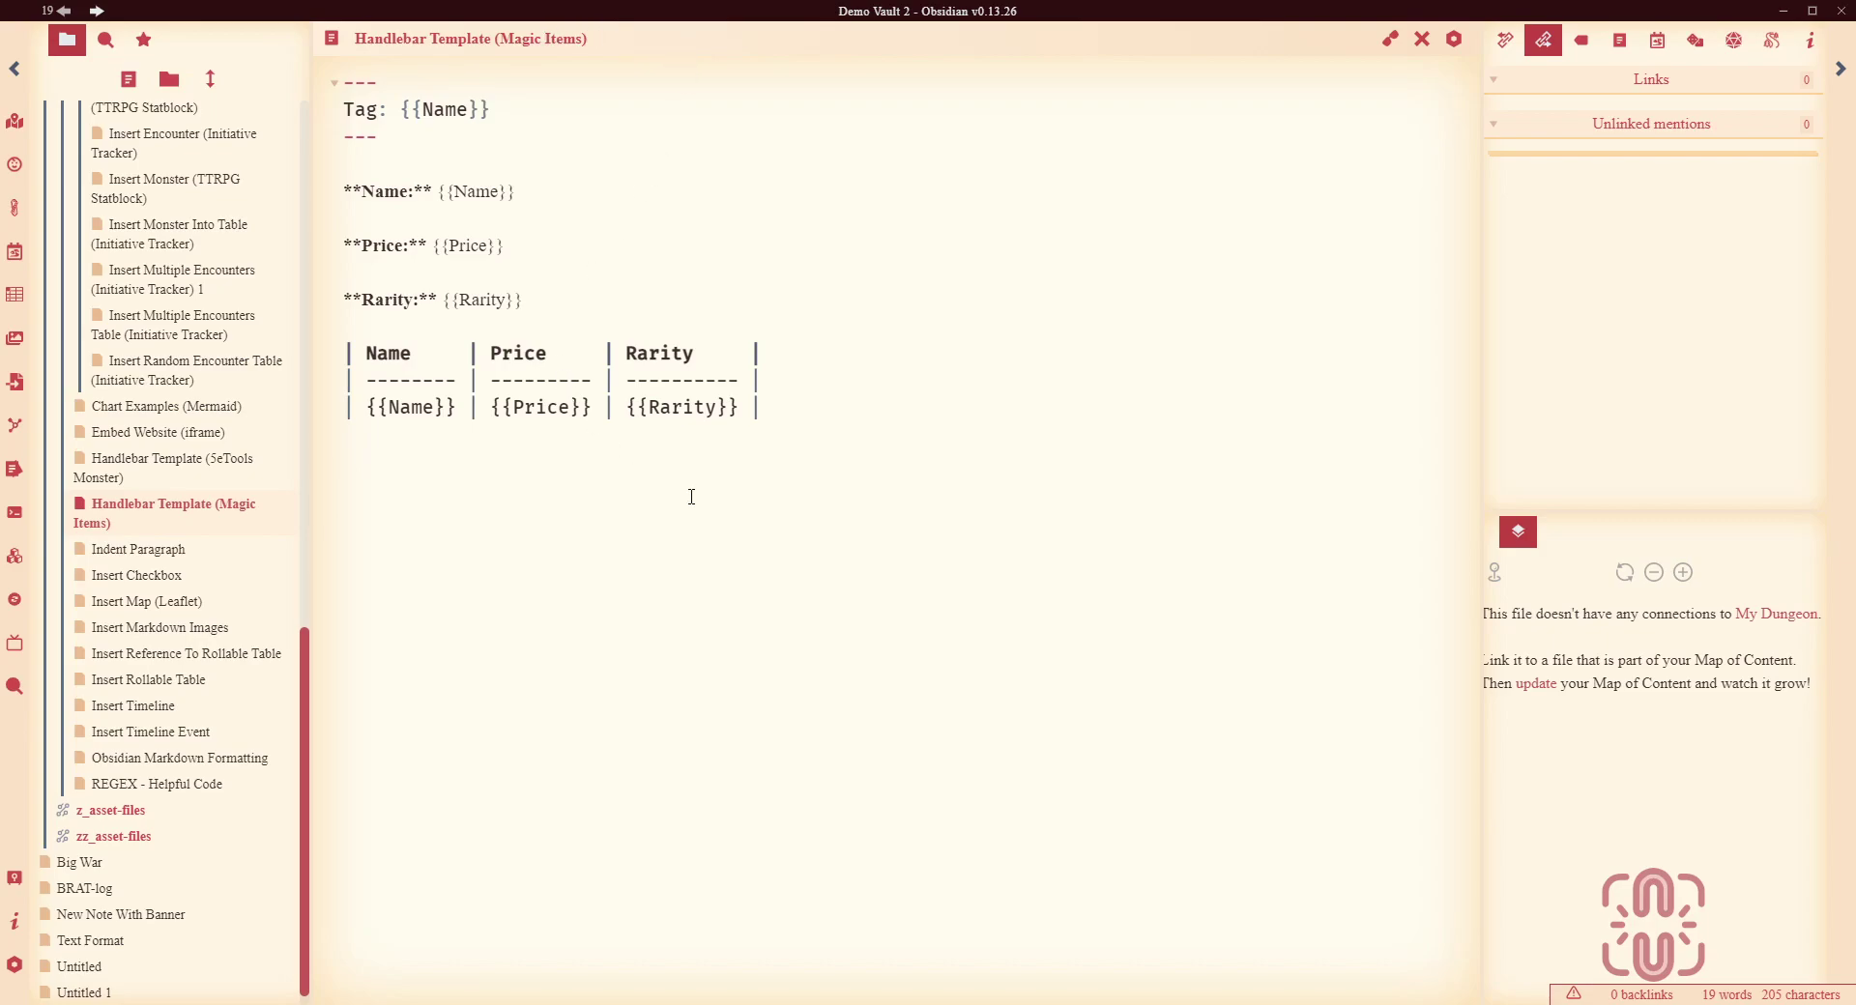
key("ctrl+a")
left_click(696, 580)
left_click_drag(436, 200, 344, 193)
left_click(936, 278)
left_click(1389, 39)
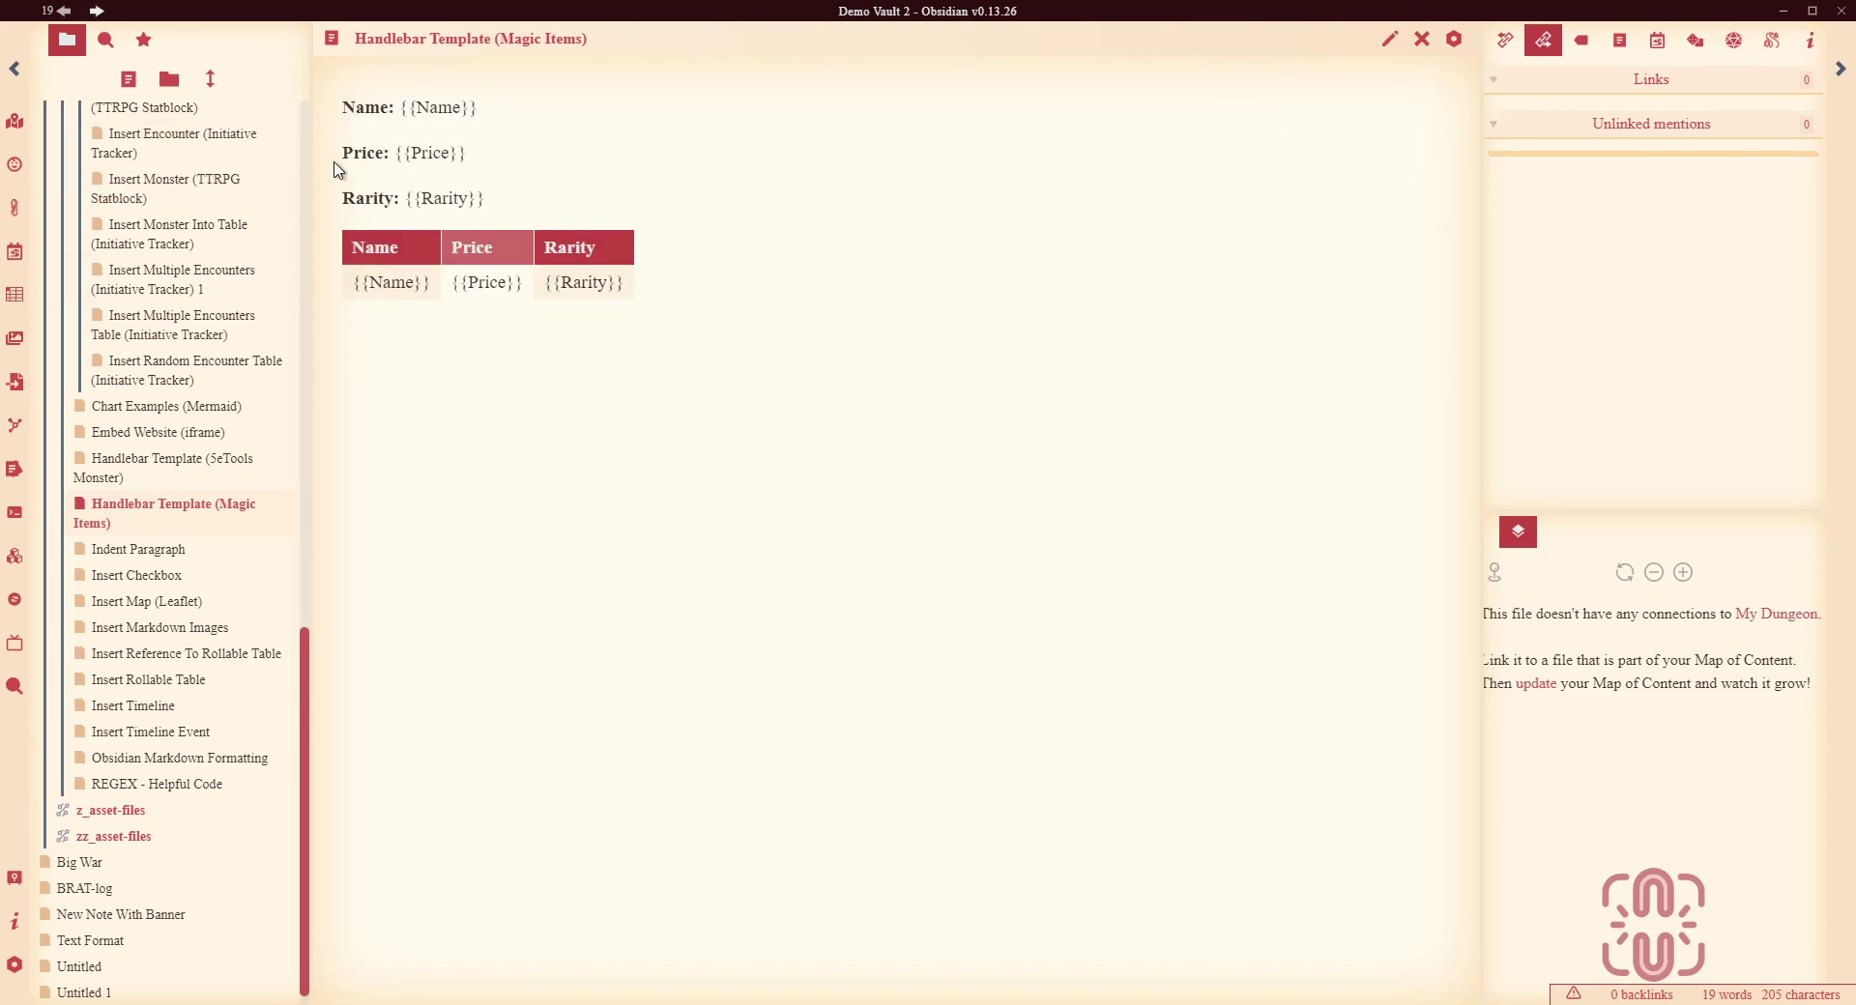
left_click(1390, 45)
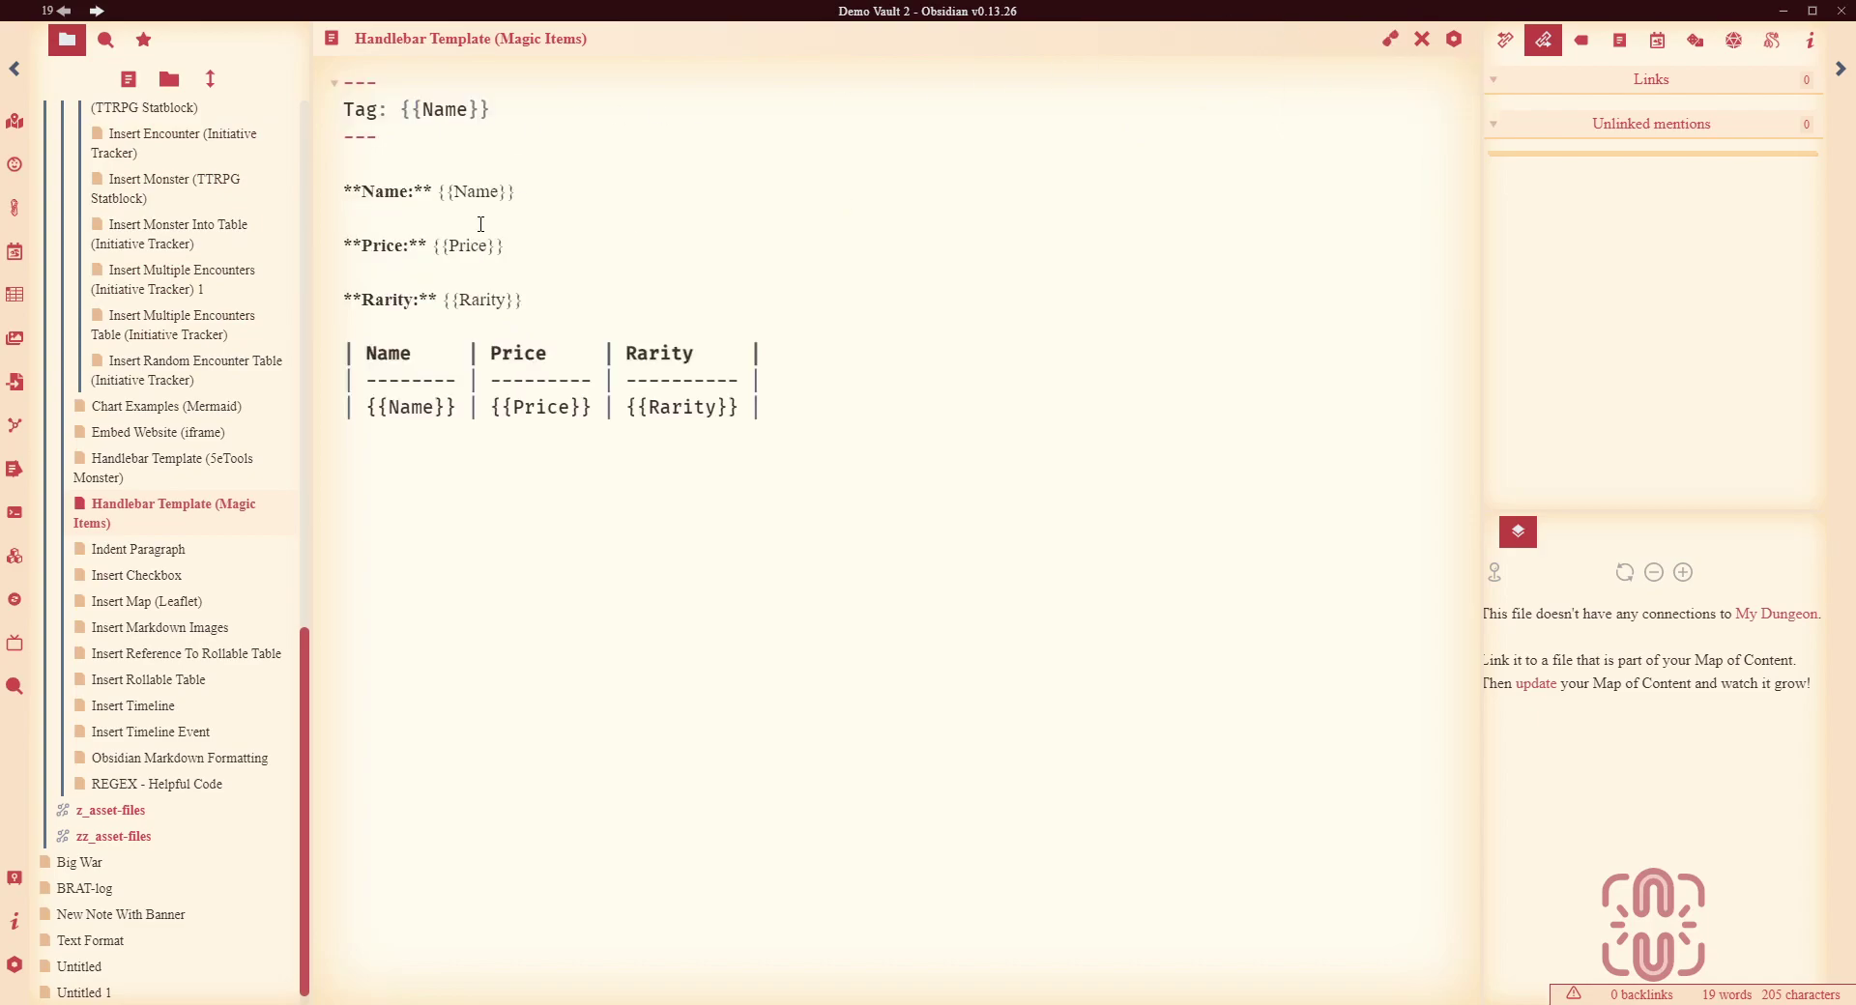
left_click_drag(401, 119, 490, 112)
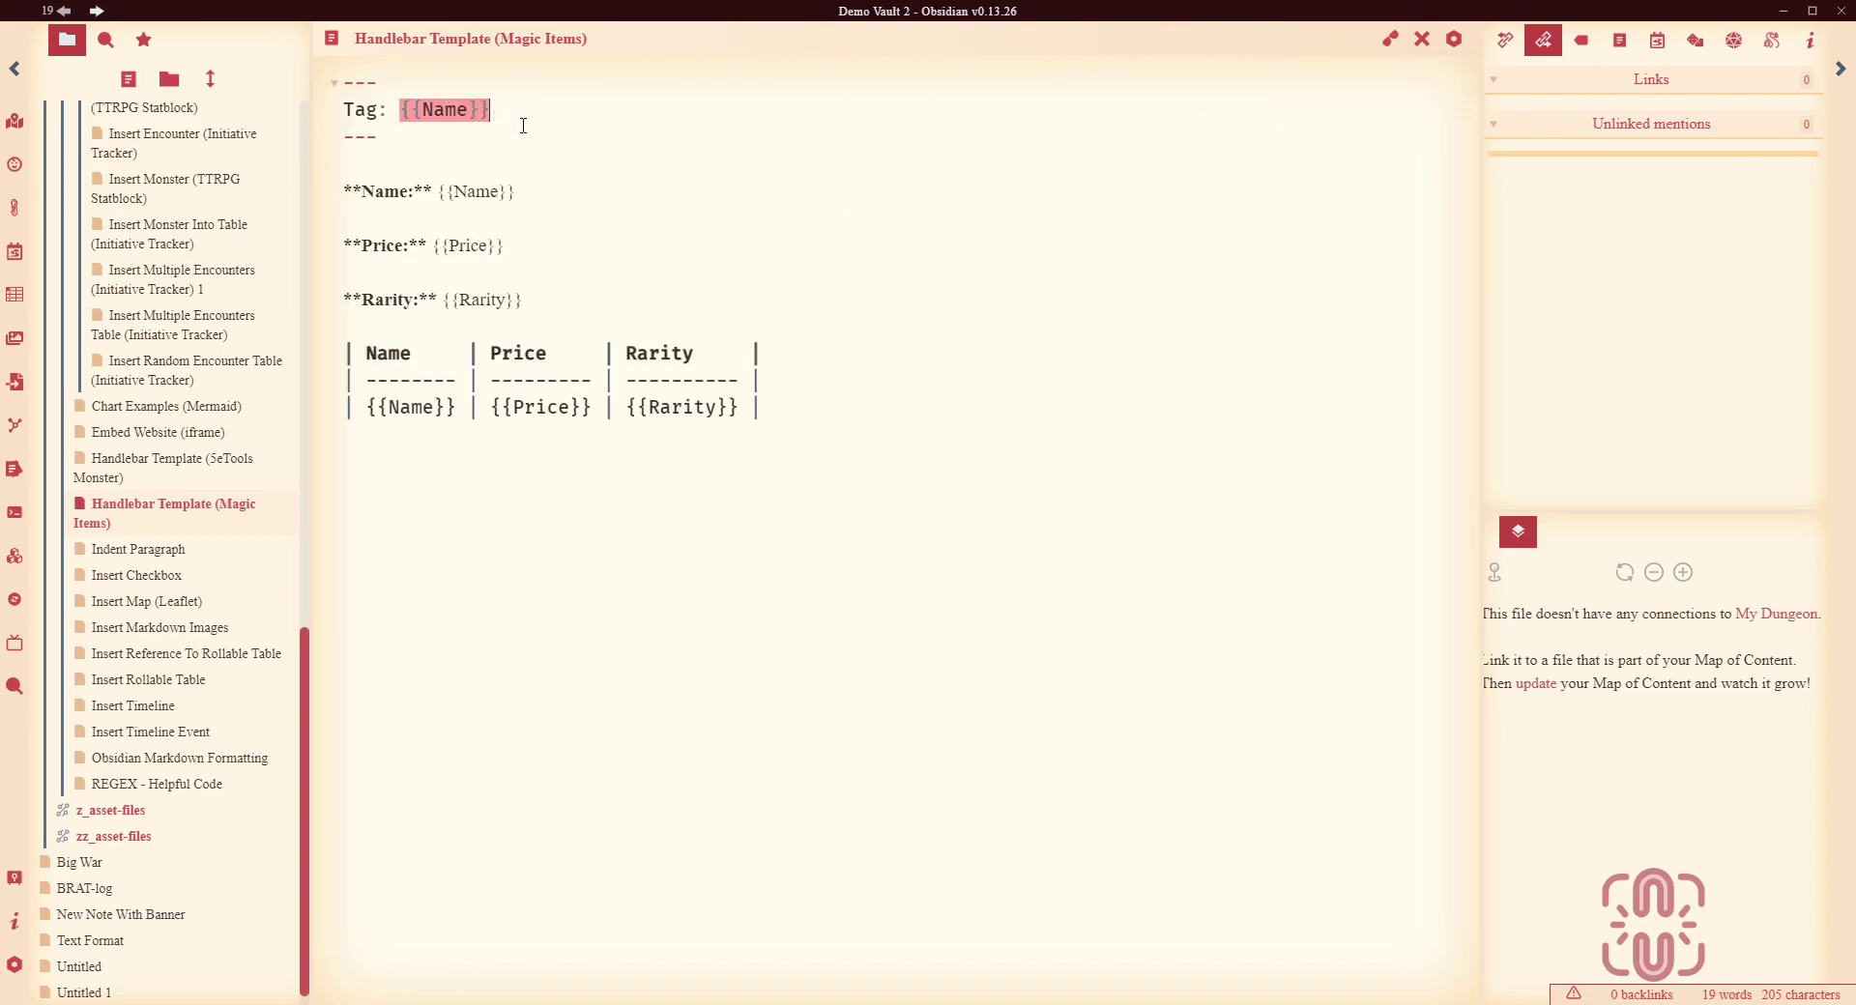
key("alt+Tab")
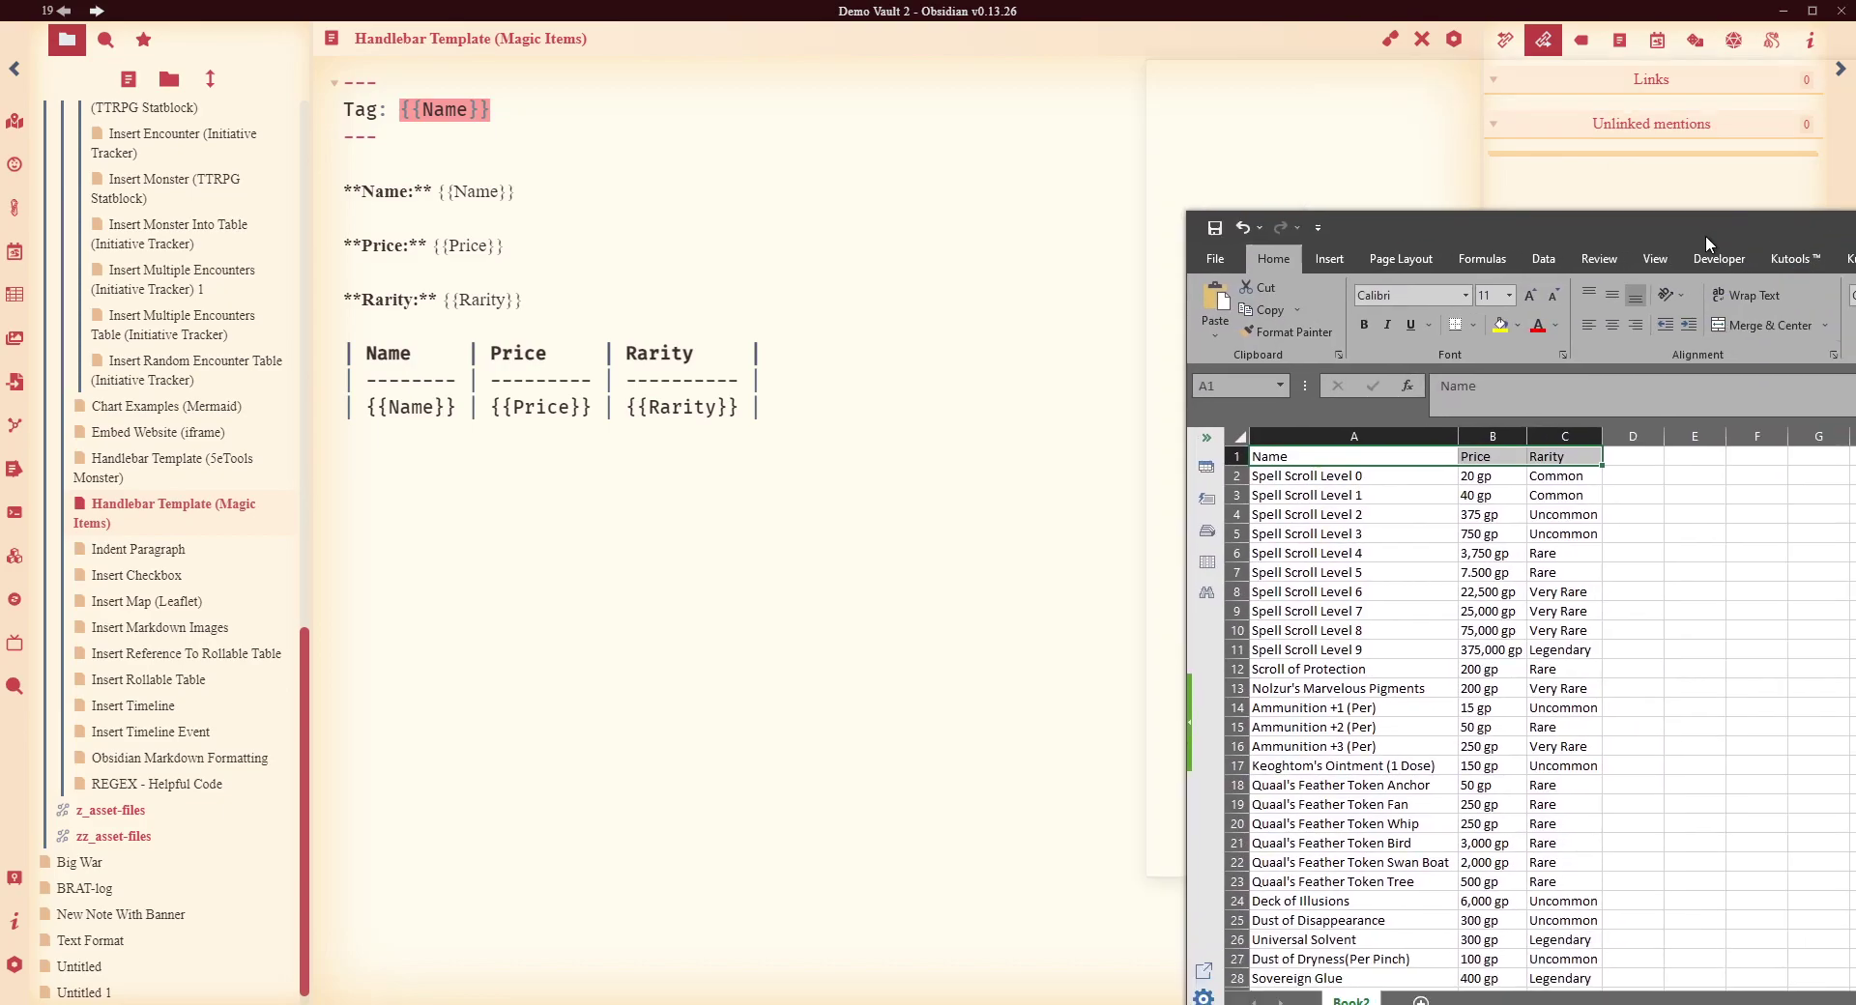
left_click(881, 473)
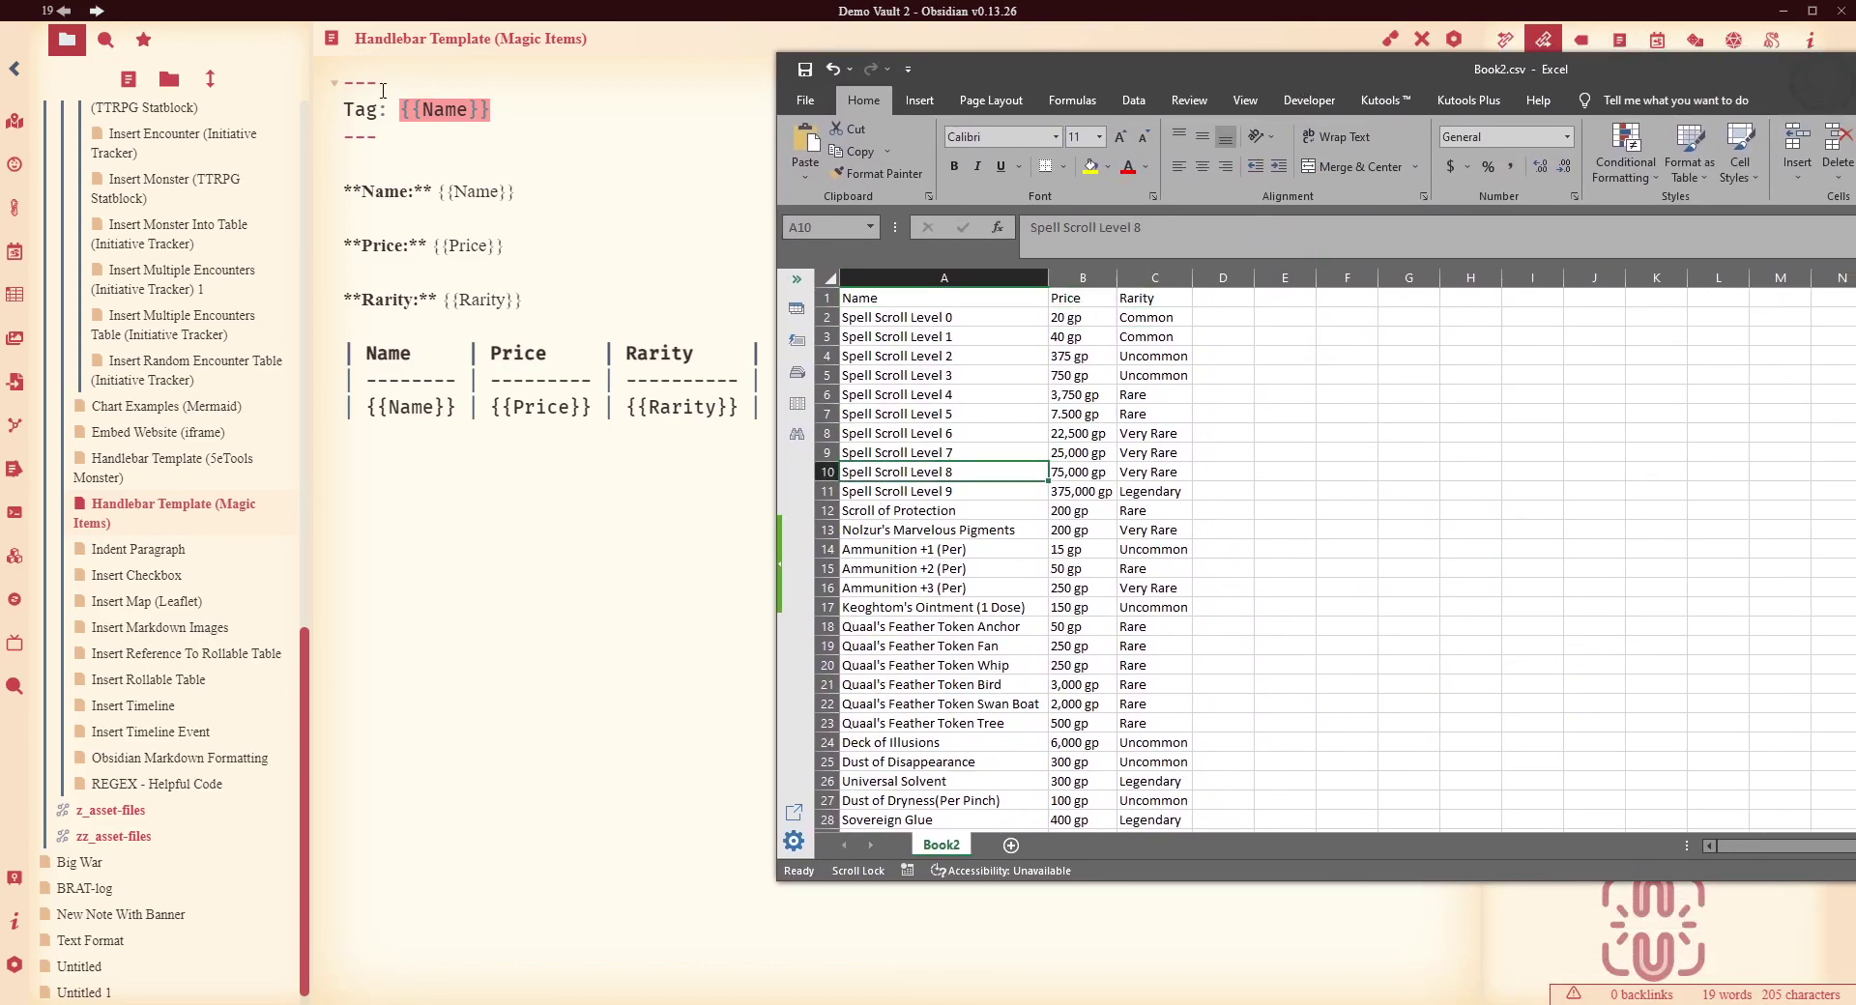
left_click(400, 116)
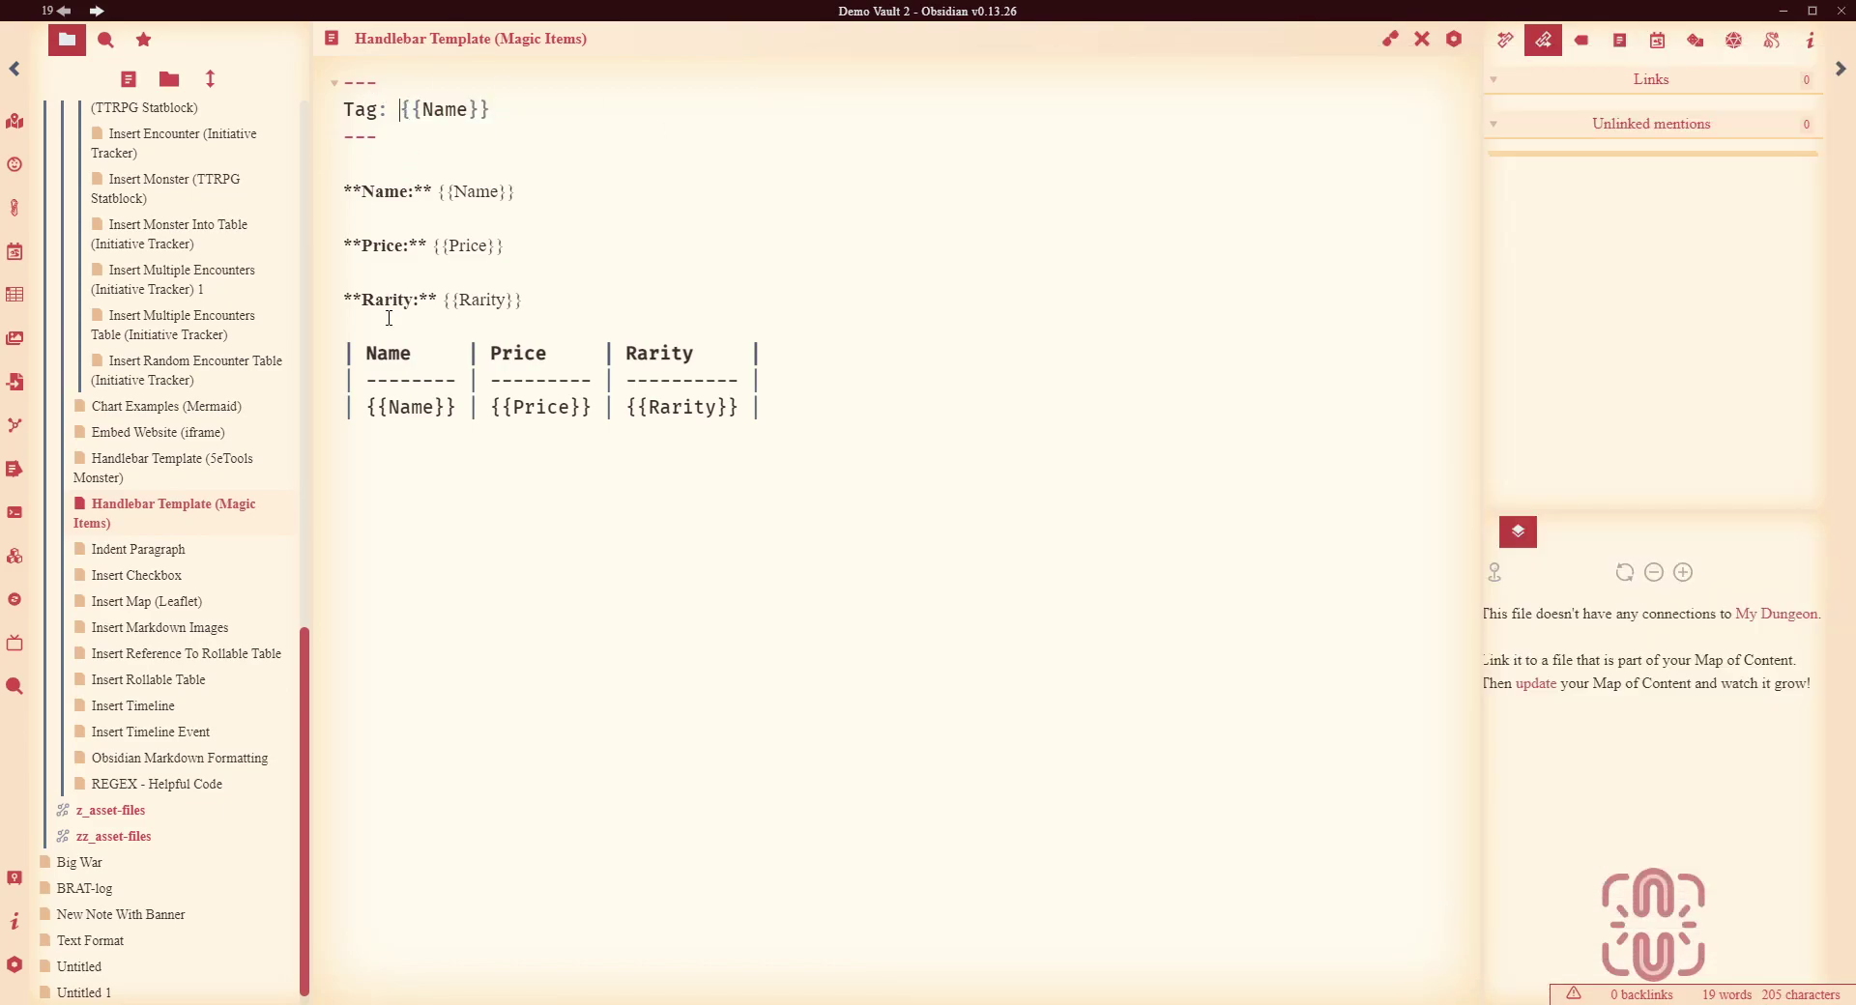
key("alt+Tab")
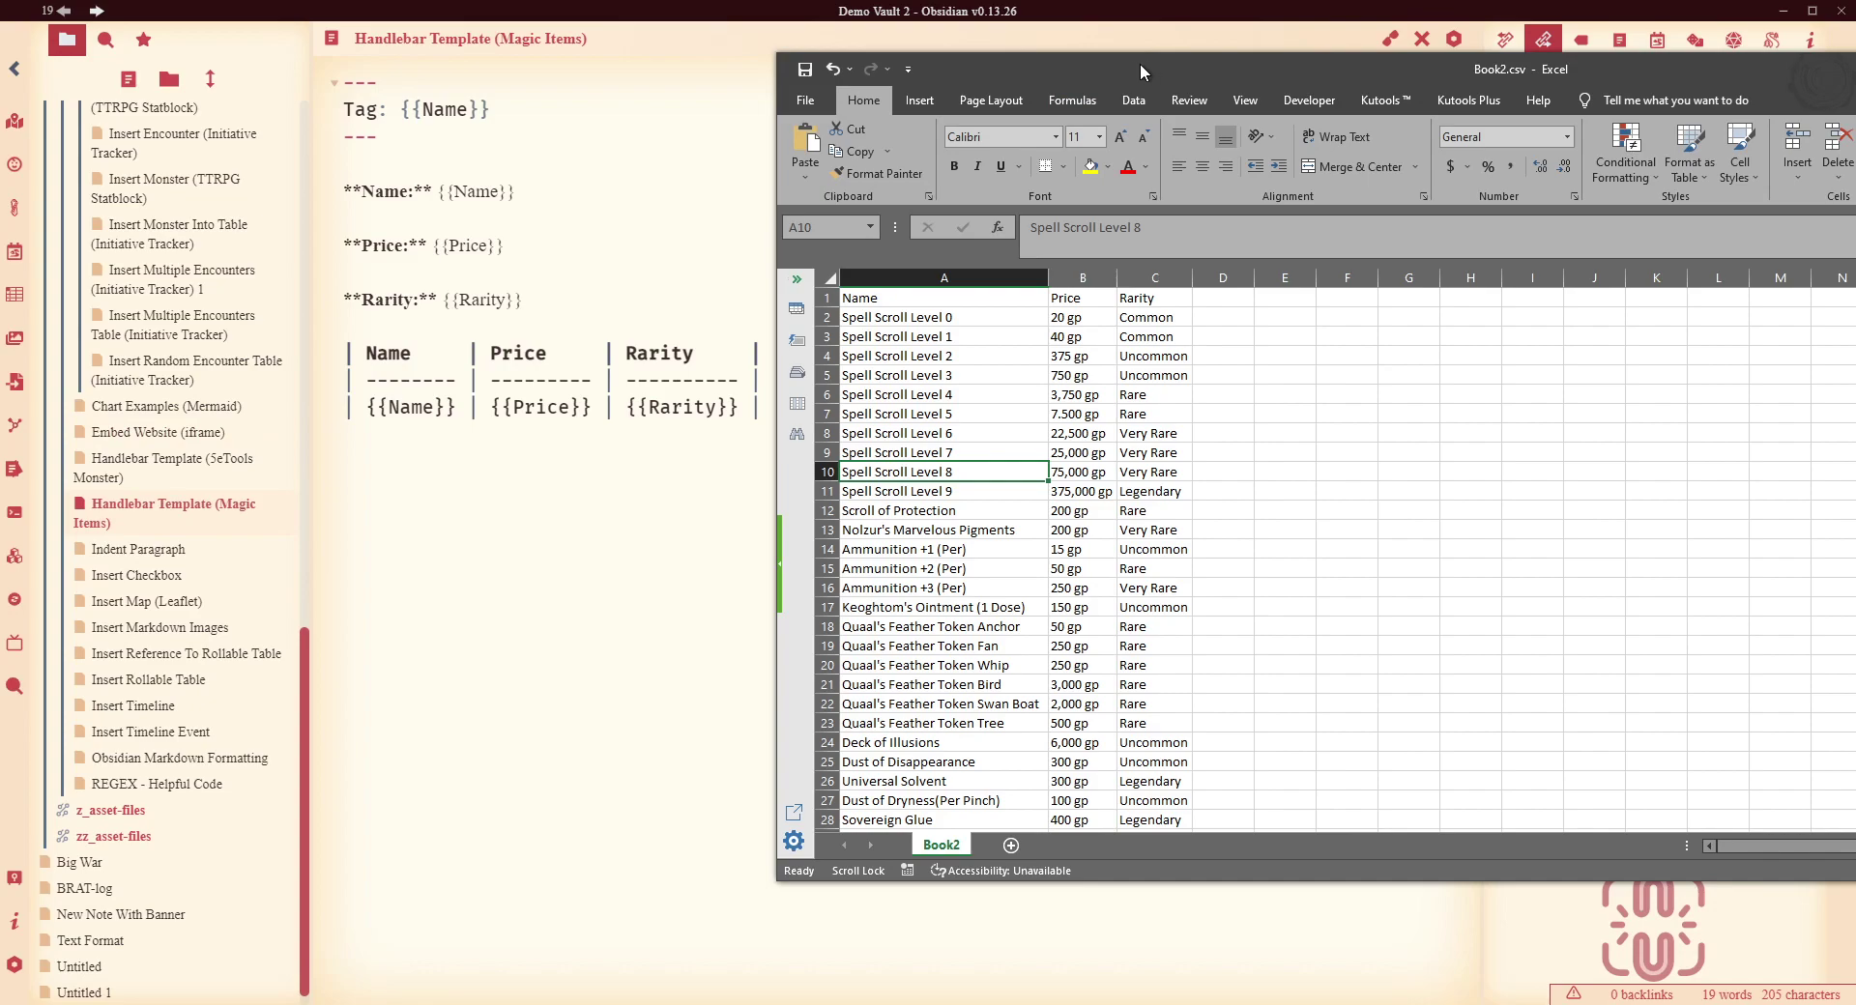
key("alt+Tab")
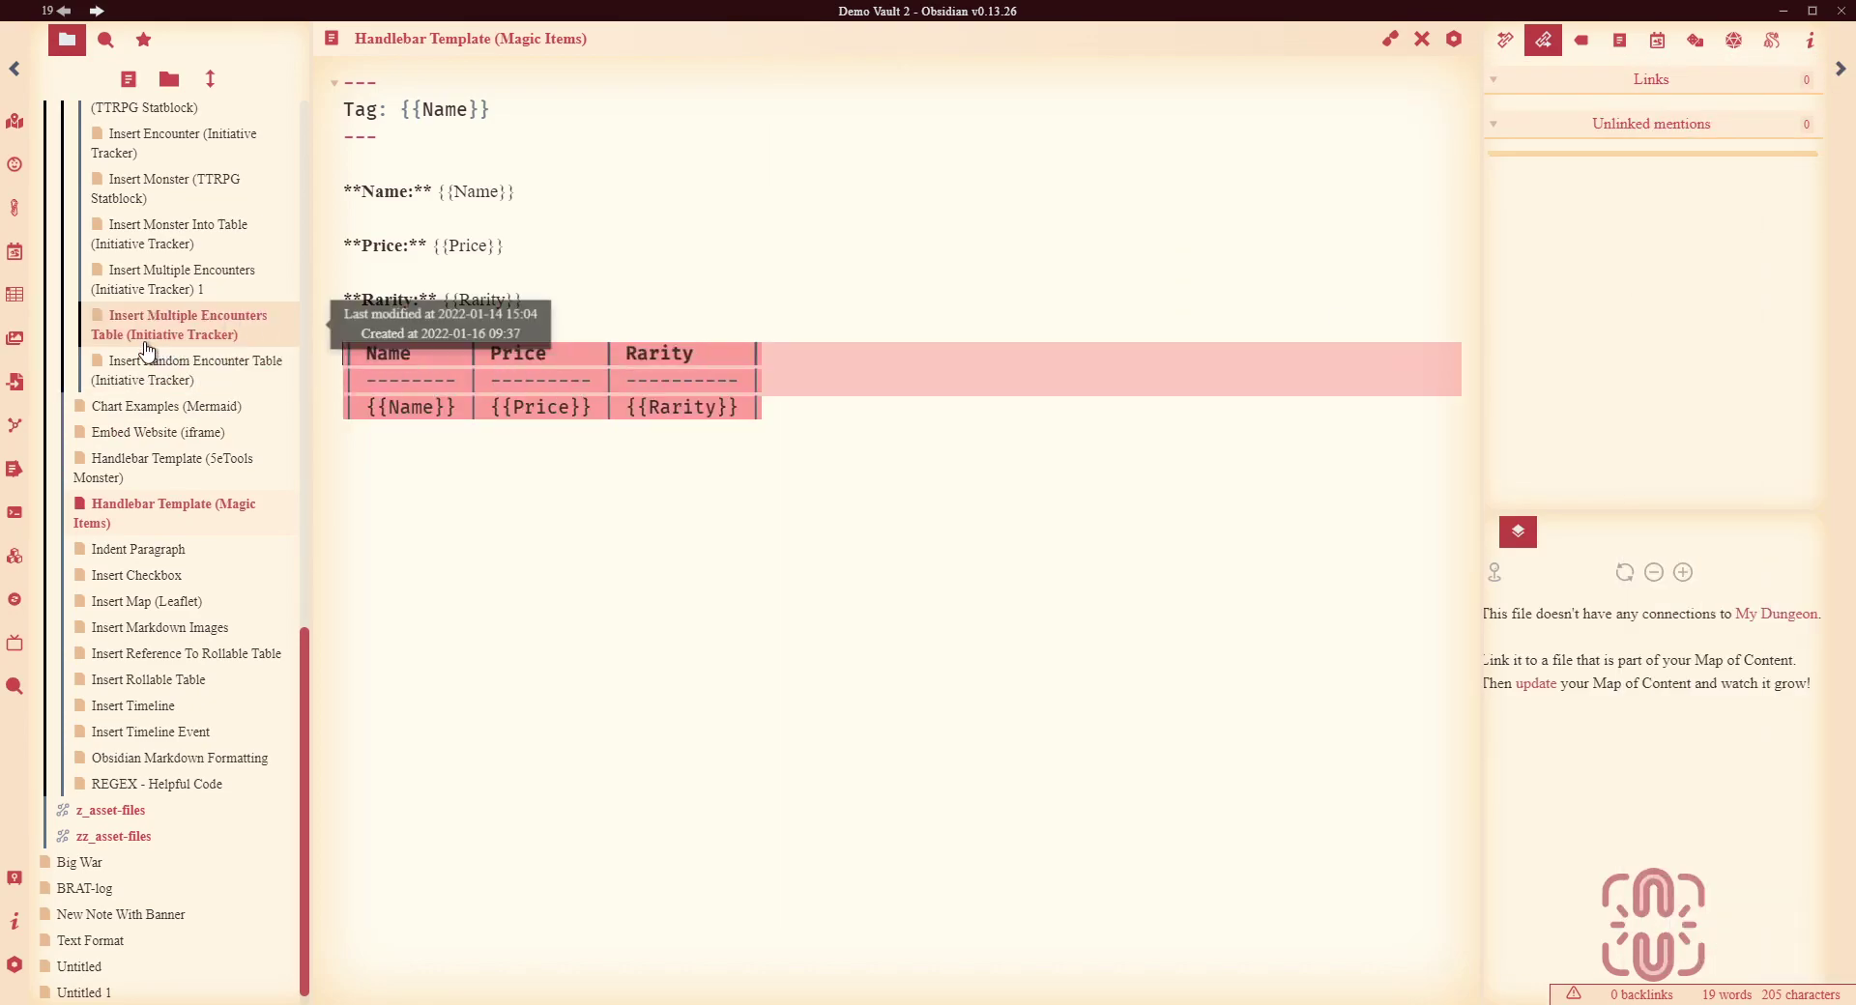
left_click(760, 503)
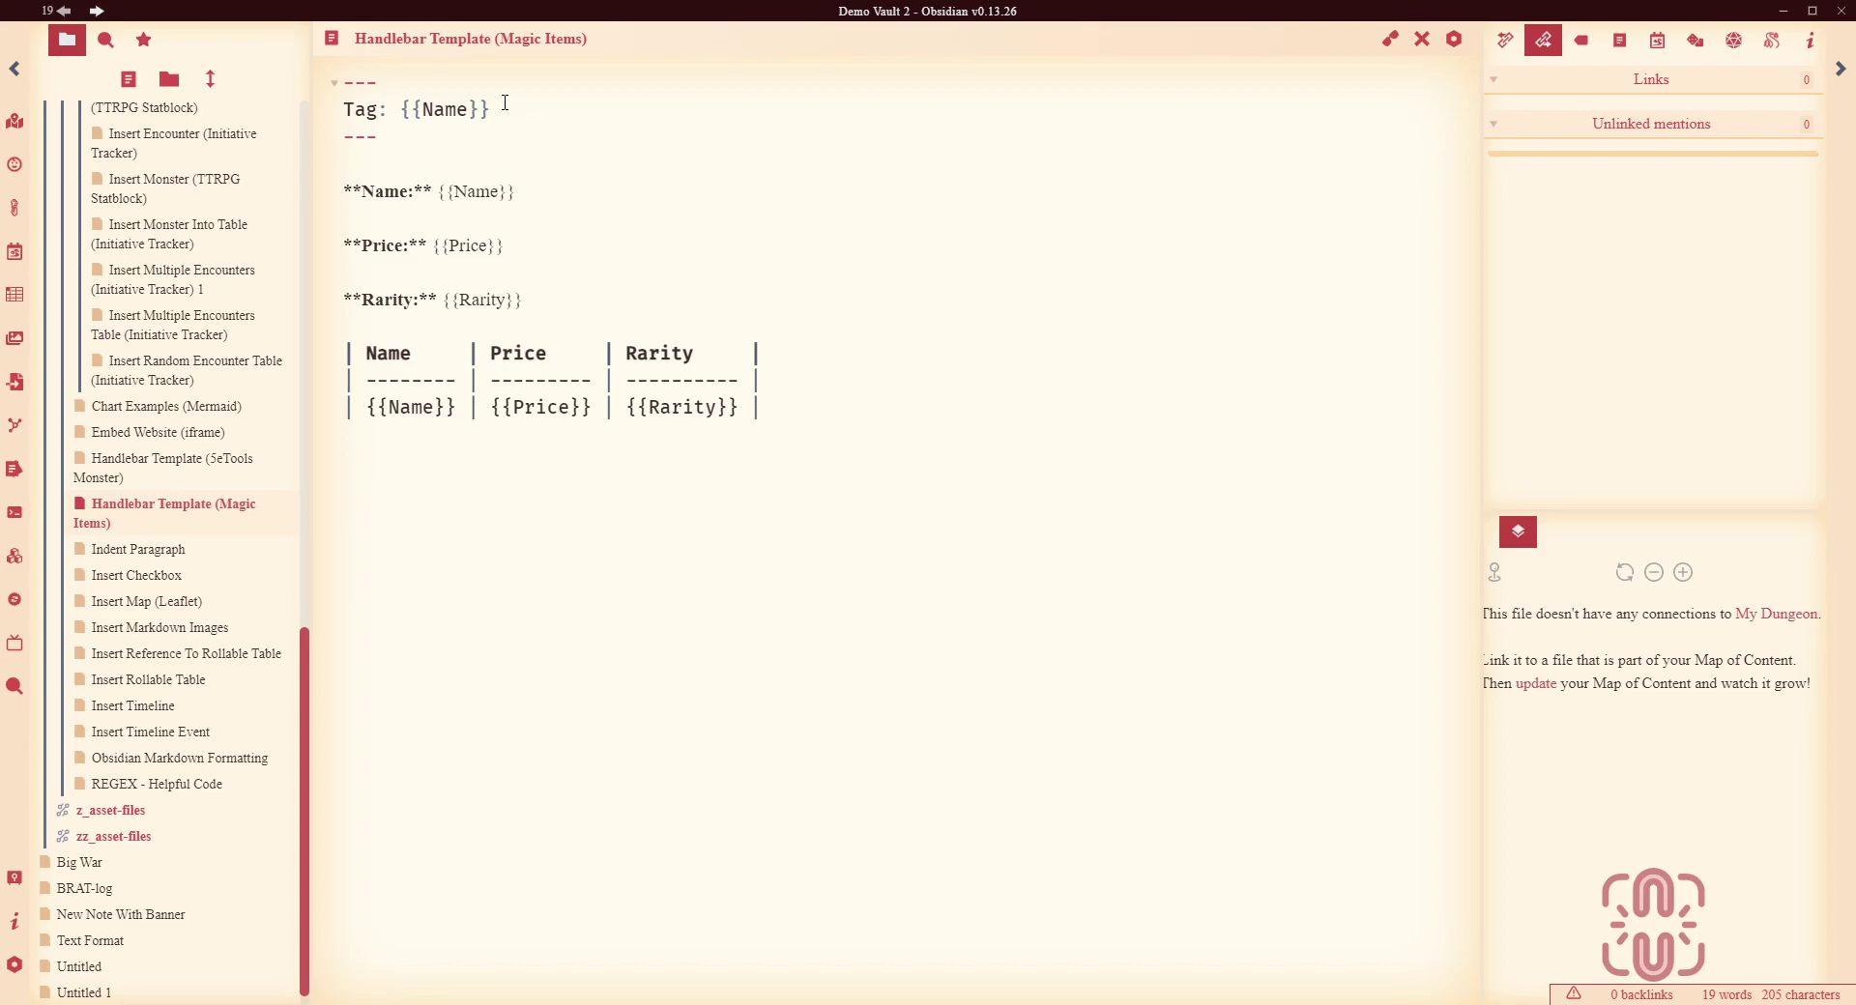
left_click_drag(414, 113, 422, 113)
double_click(426, 110)
left_click(513, 114)
Remove the stray partial row below the template's table
key("Return")
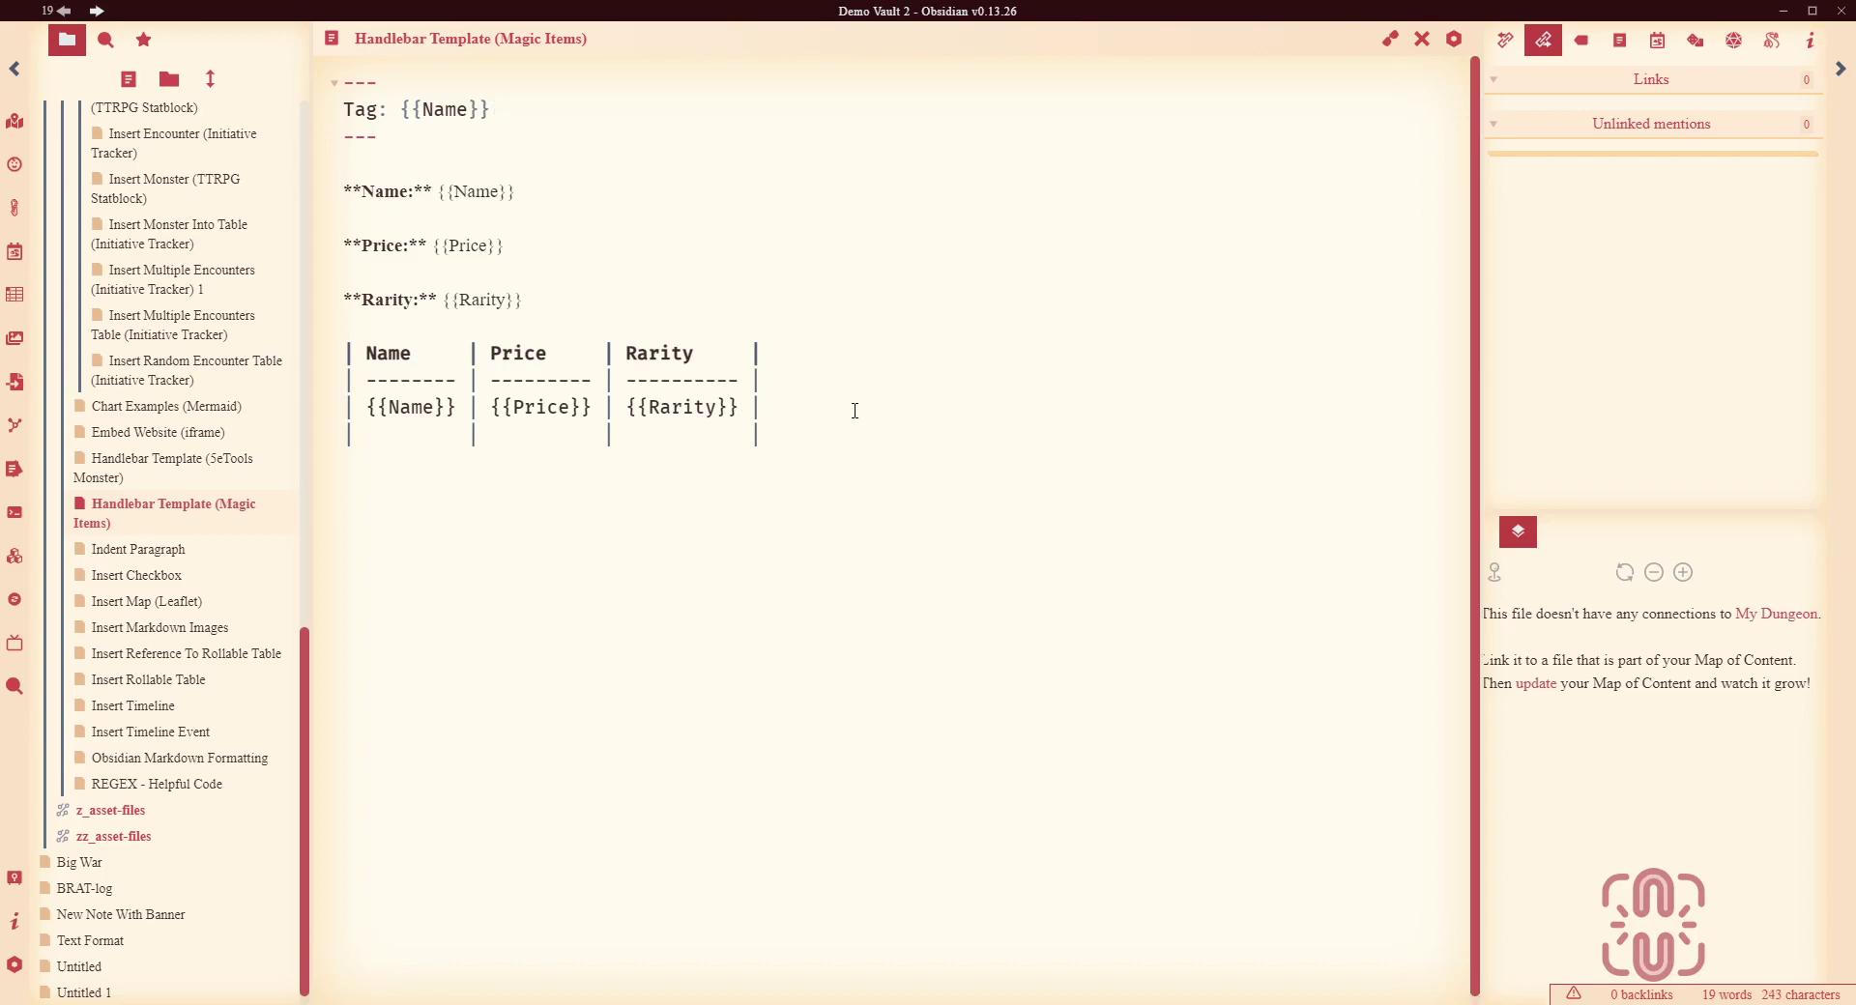
key("shift+End")
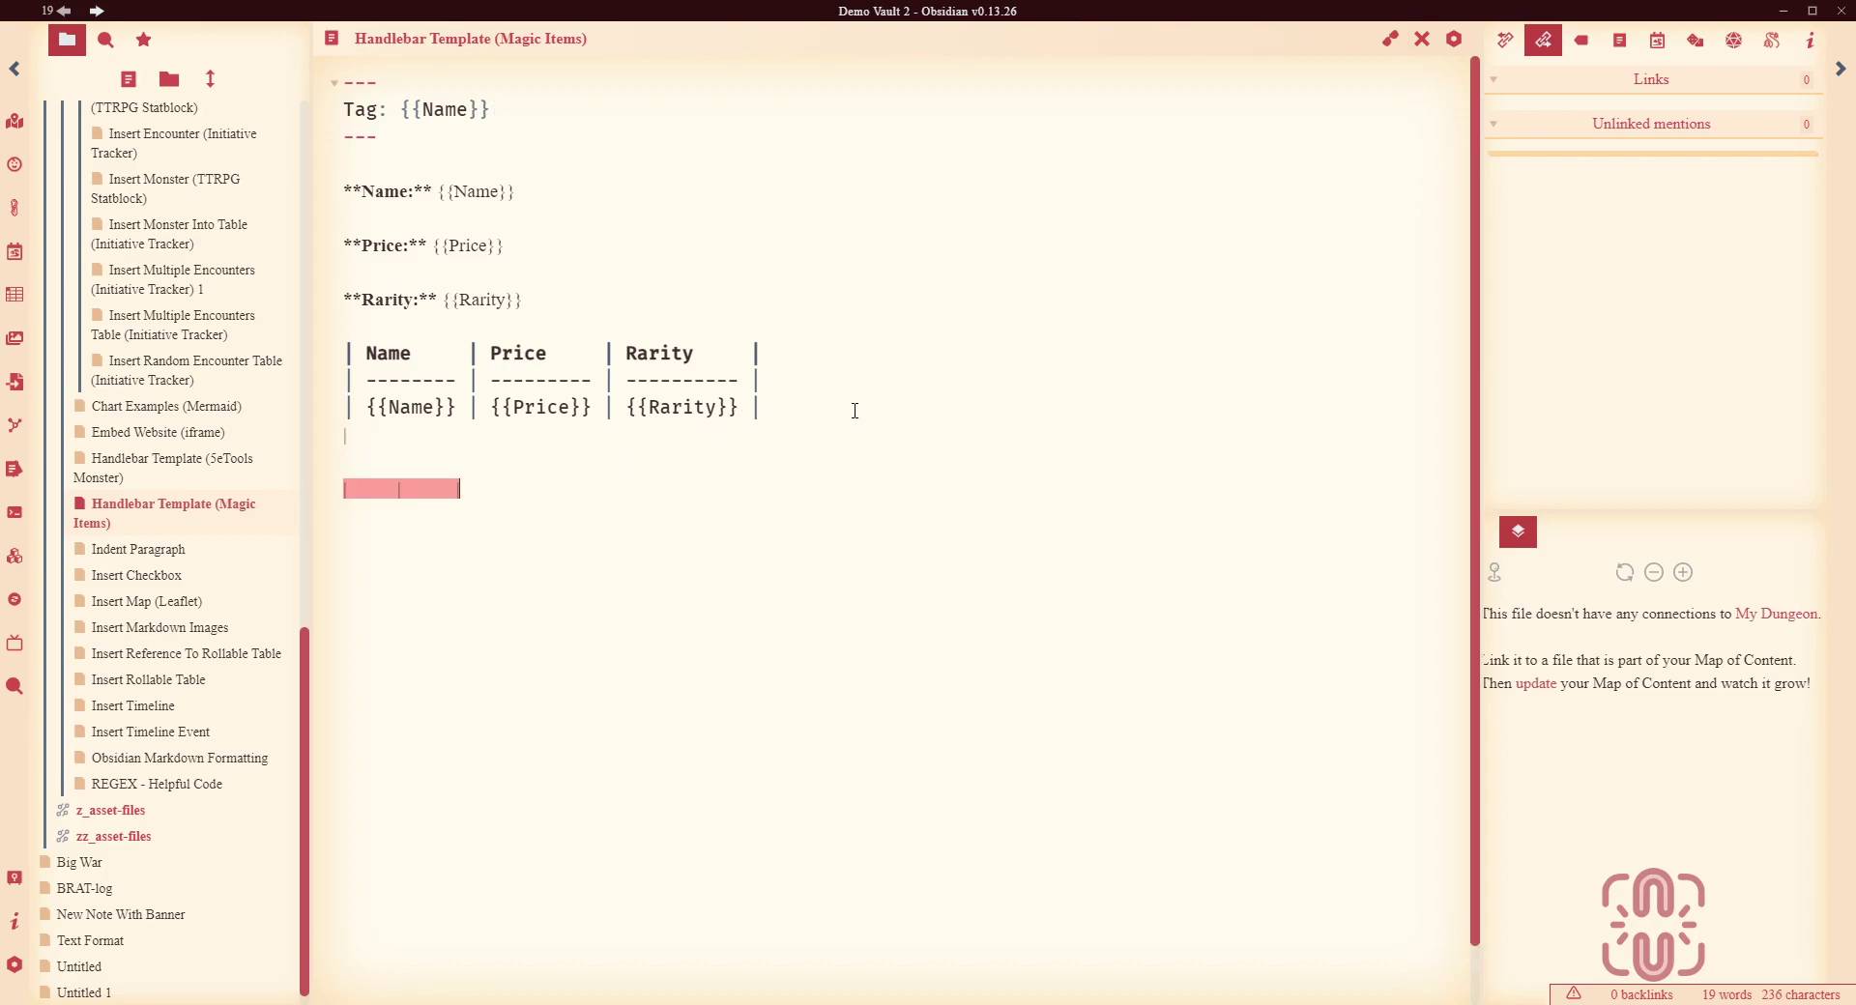
key("BackSpace")
Insert the 'Call Out - Read Aloud' template reading 'I have this {{Name}} in my bag.'
key("alt+e")
type("impor")
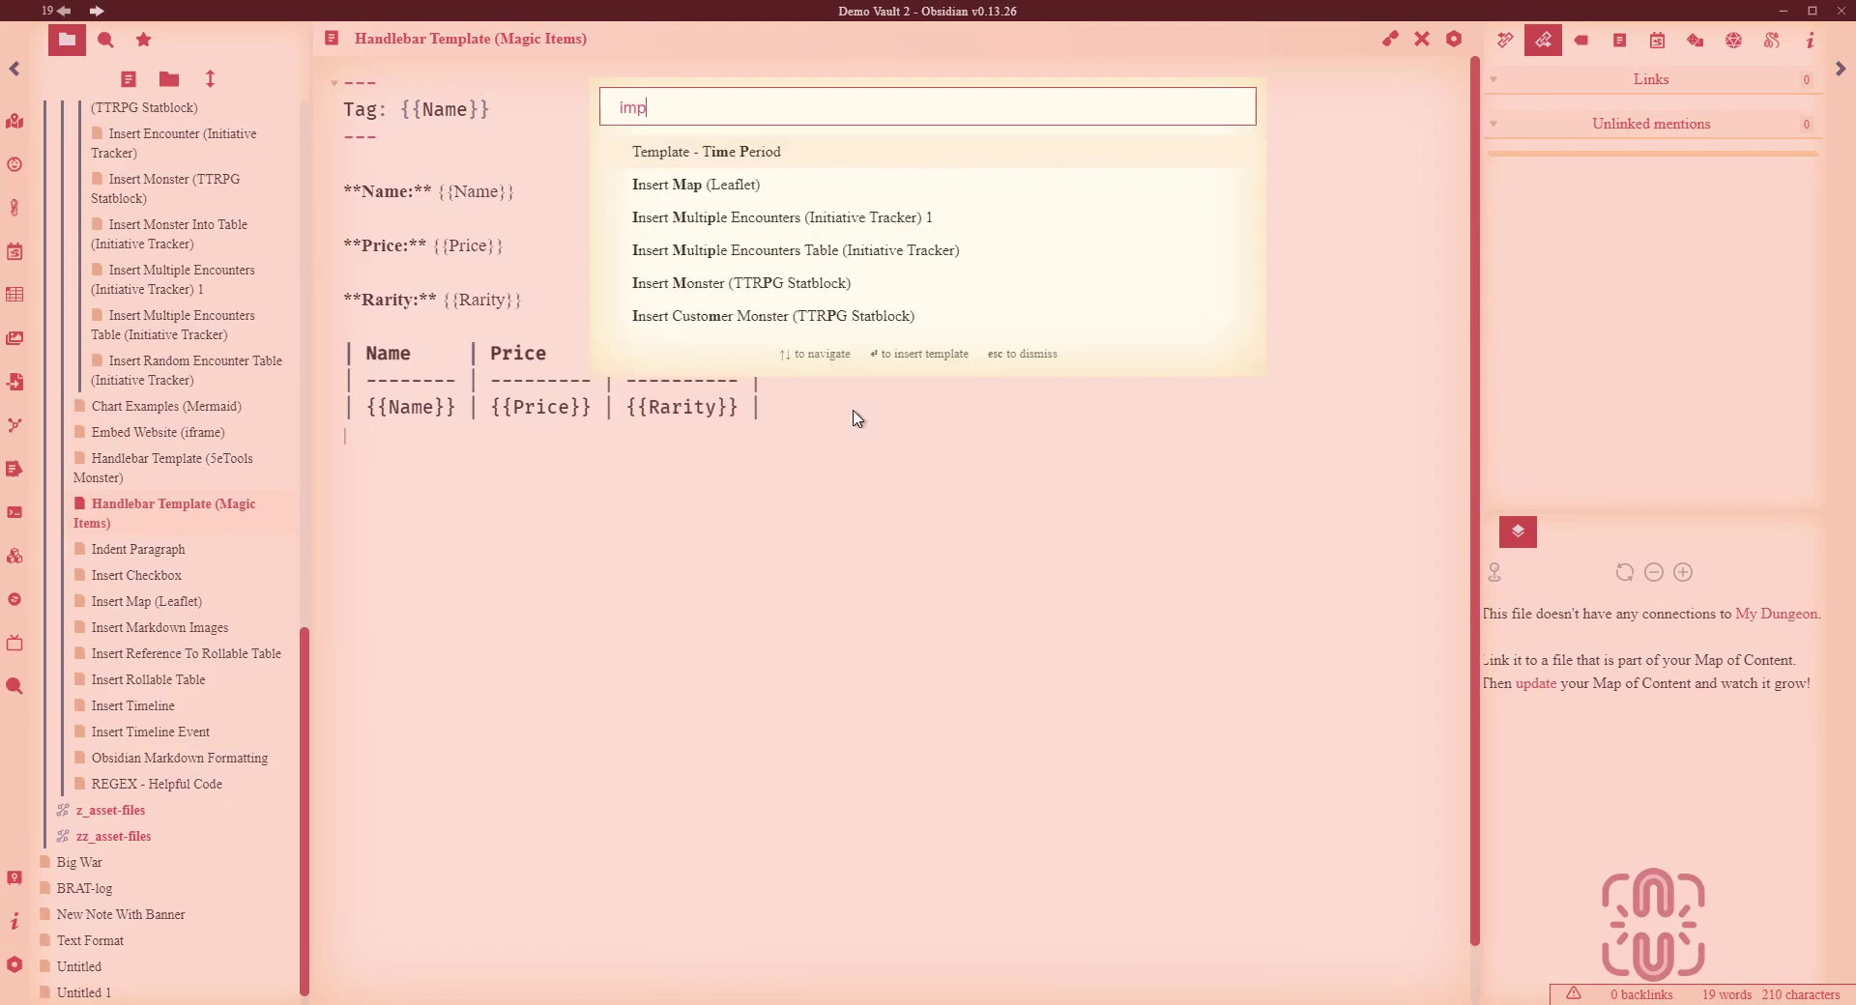
key("BackSpace")
key("BackSpace")
key("BackSpace")
key("BackSpace")
key("BackSpace")
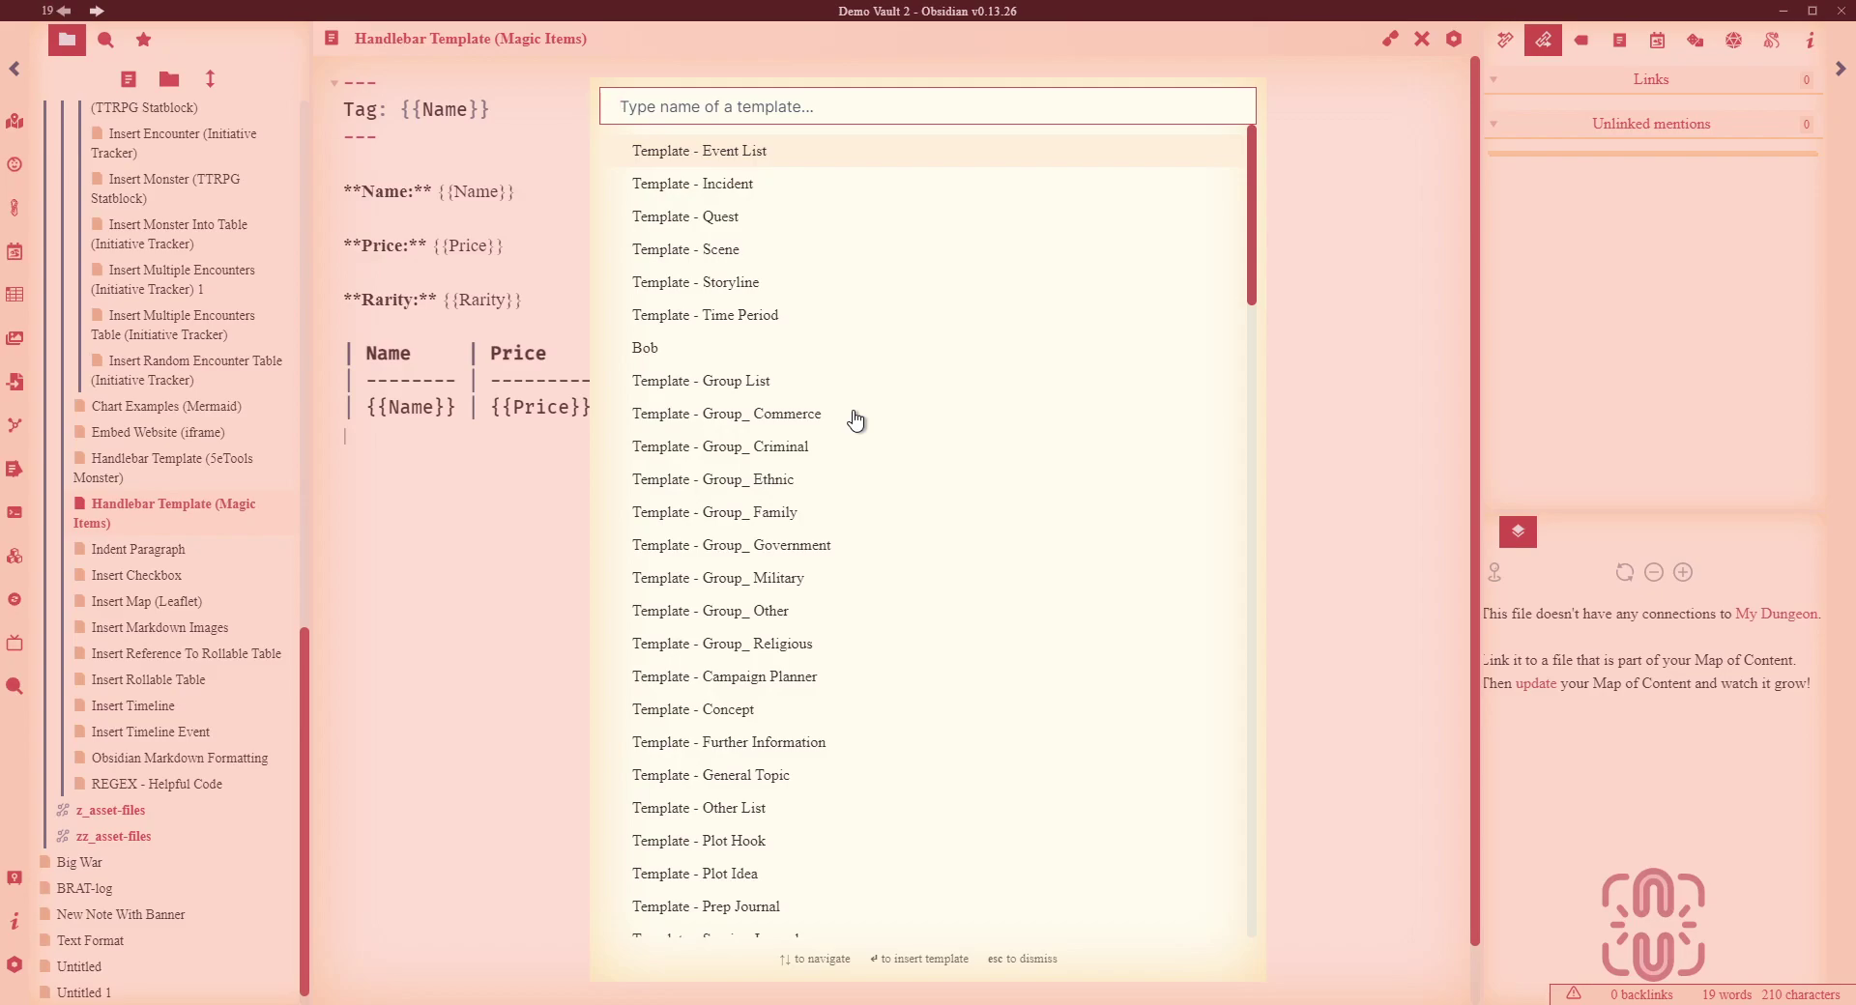
scroll(995, 486, "down", 20)
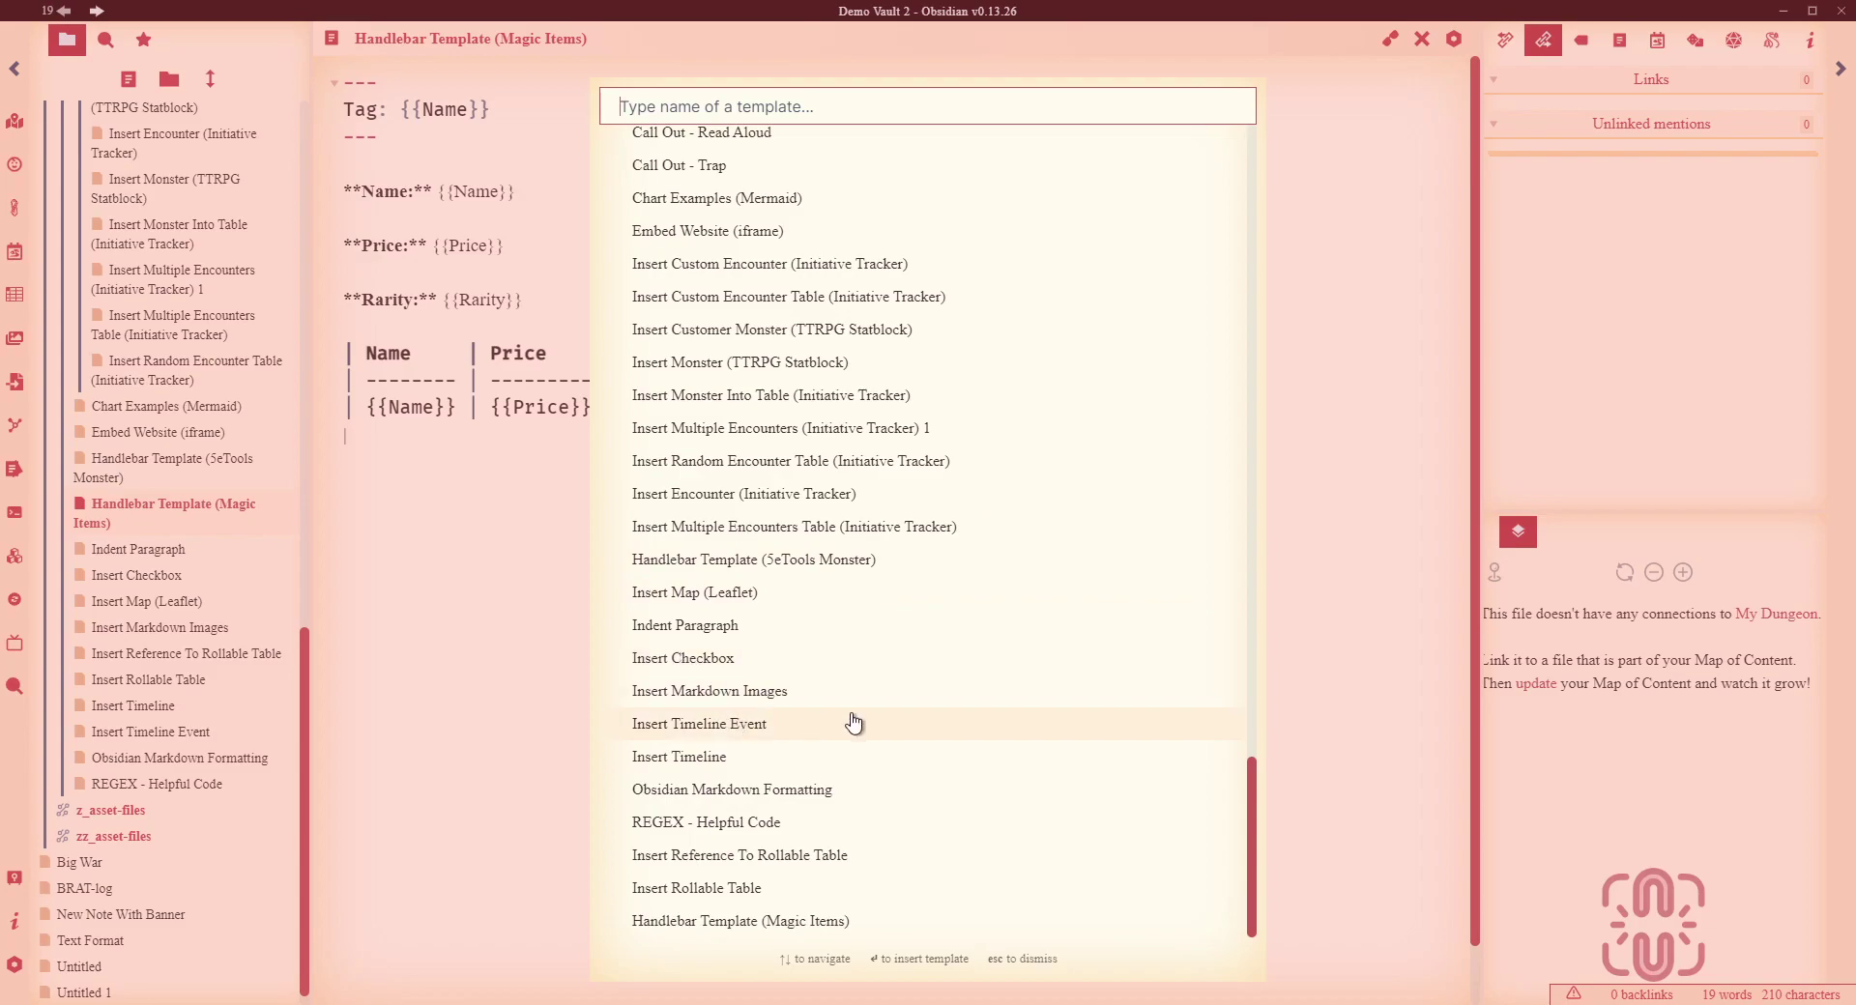
scroll(871, 742, "up", 2)
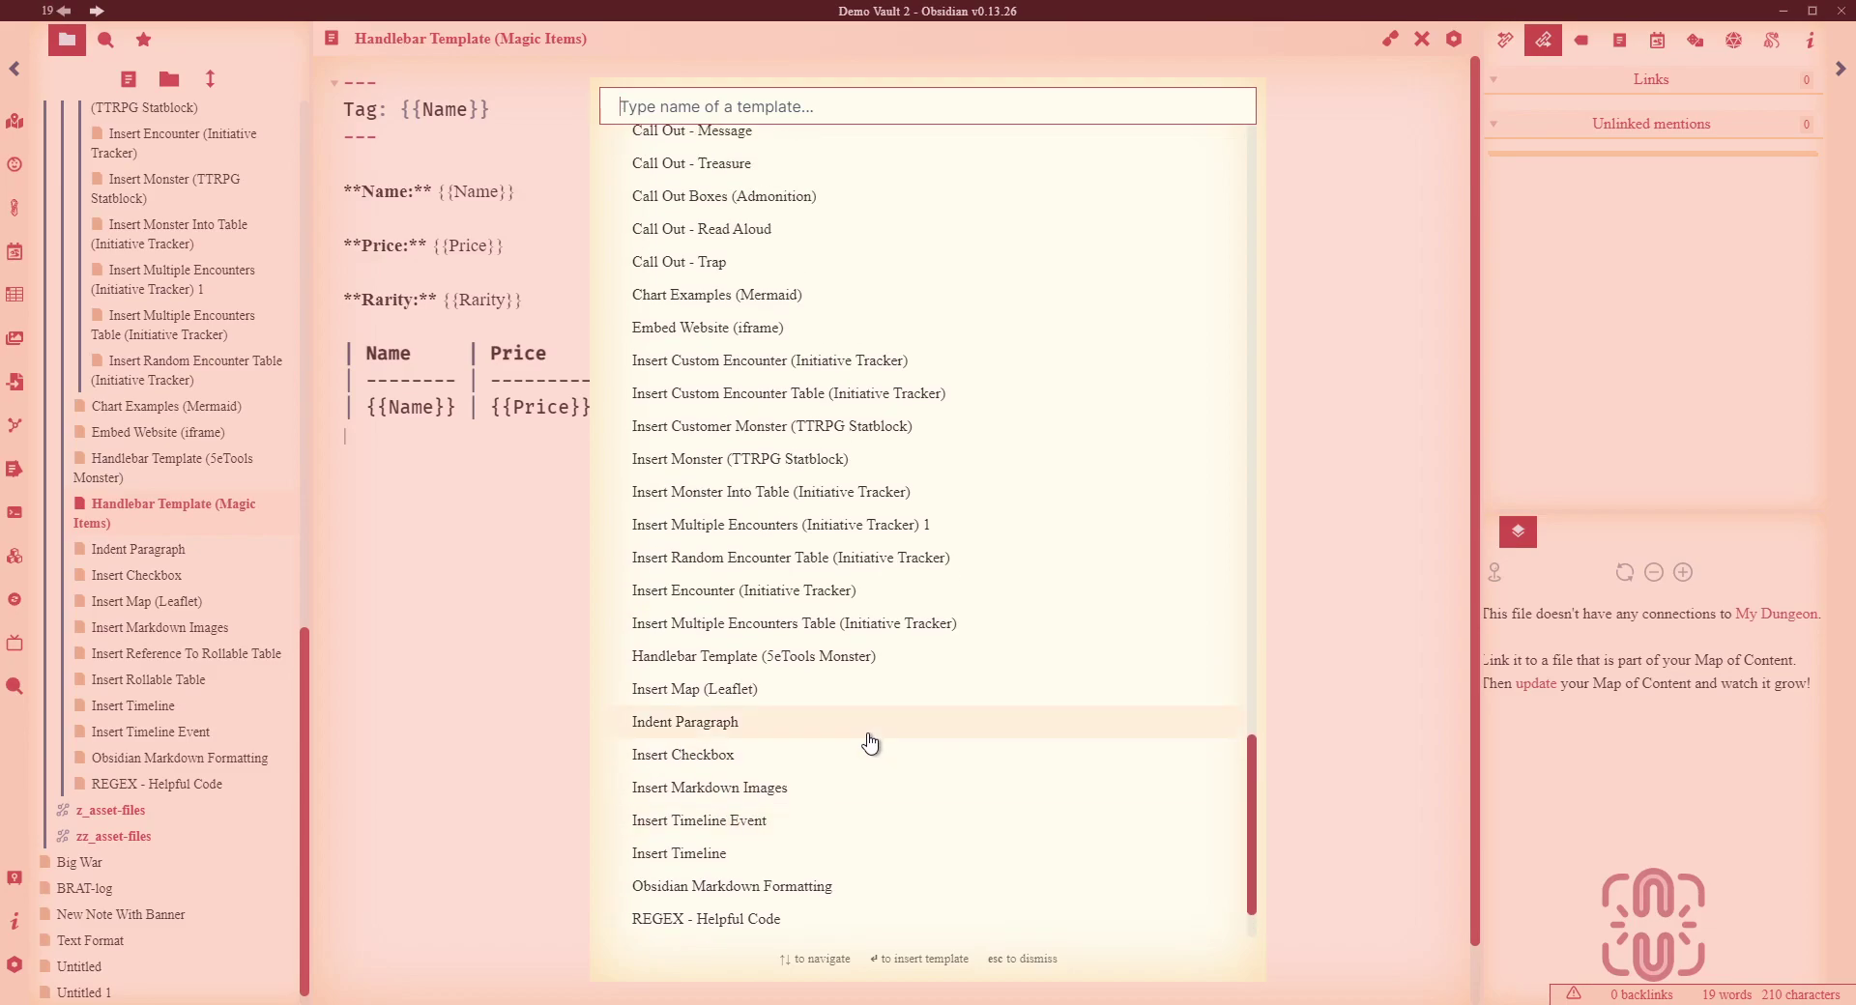
left_click(730, 232)
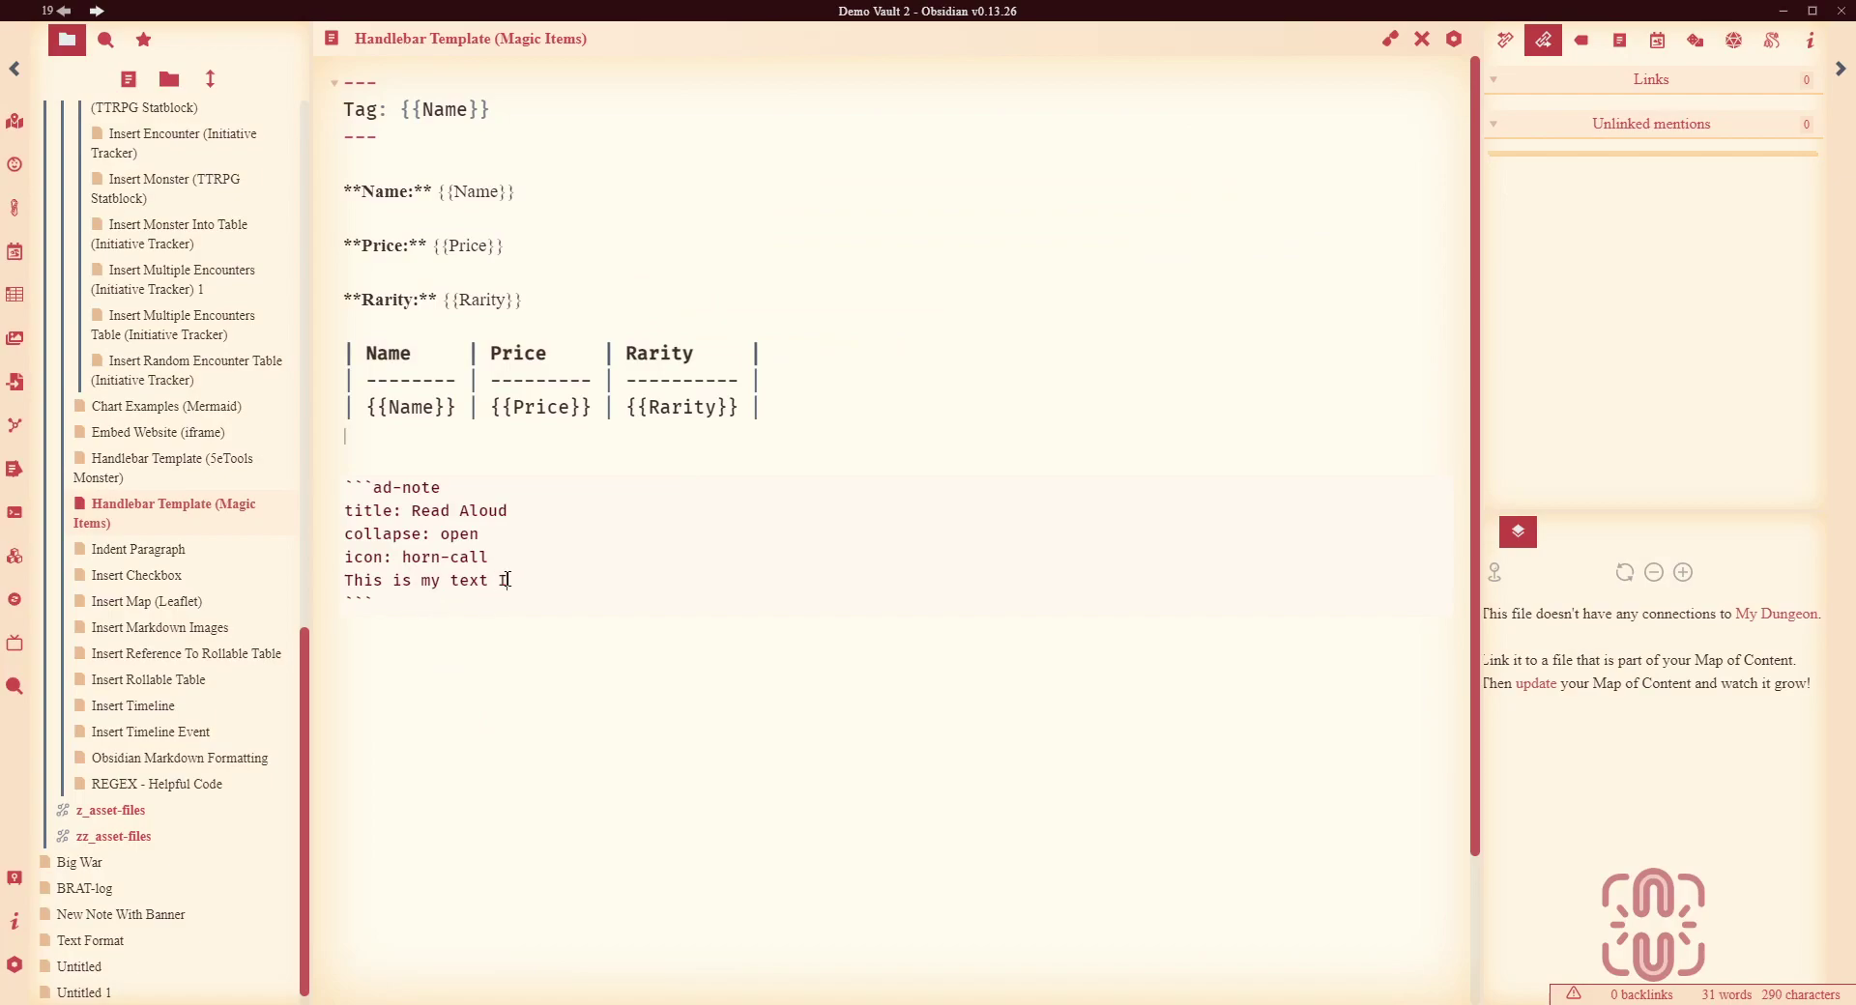
type("this {{Name}} in my bag.")
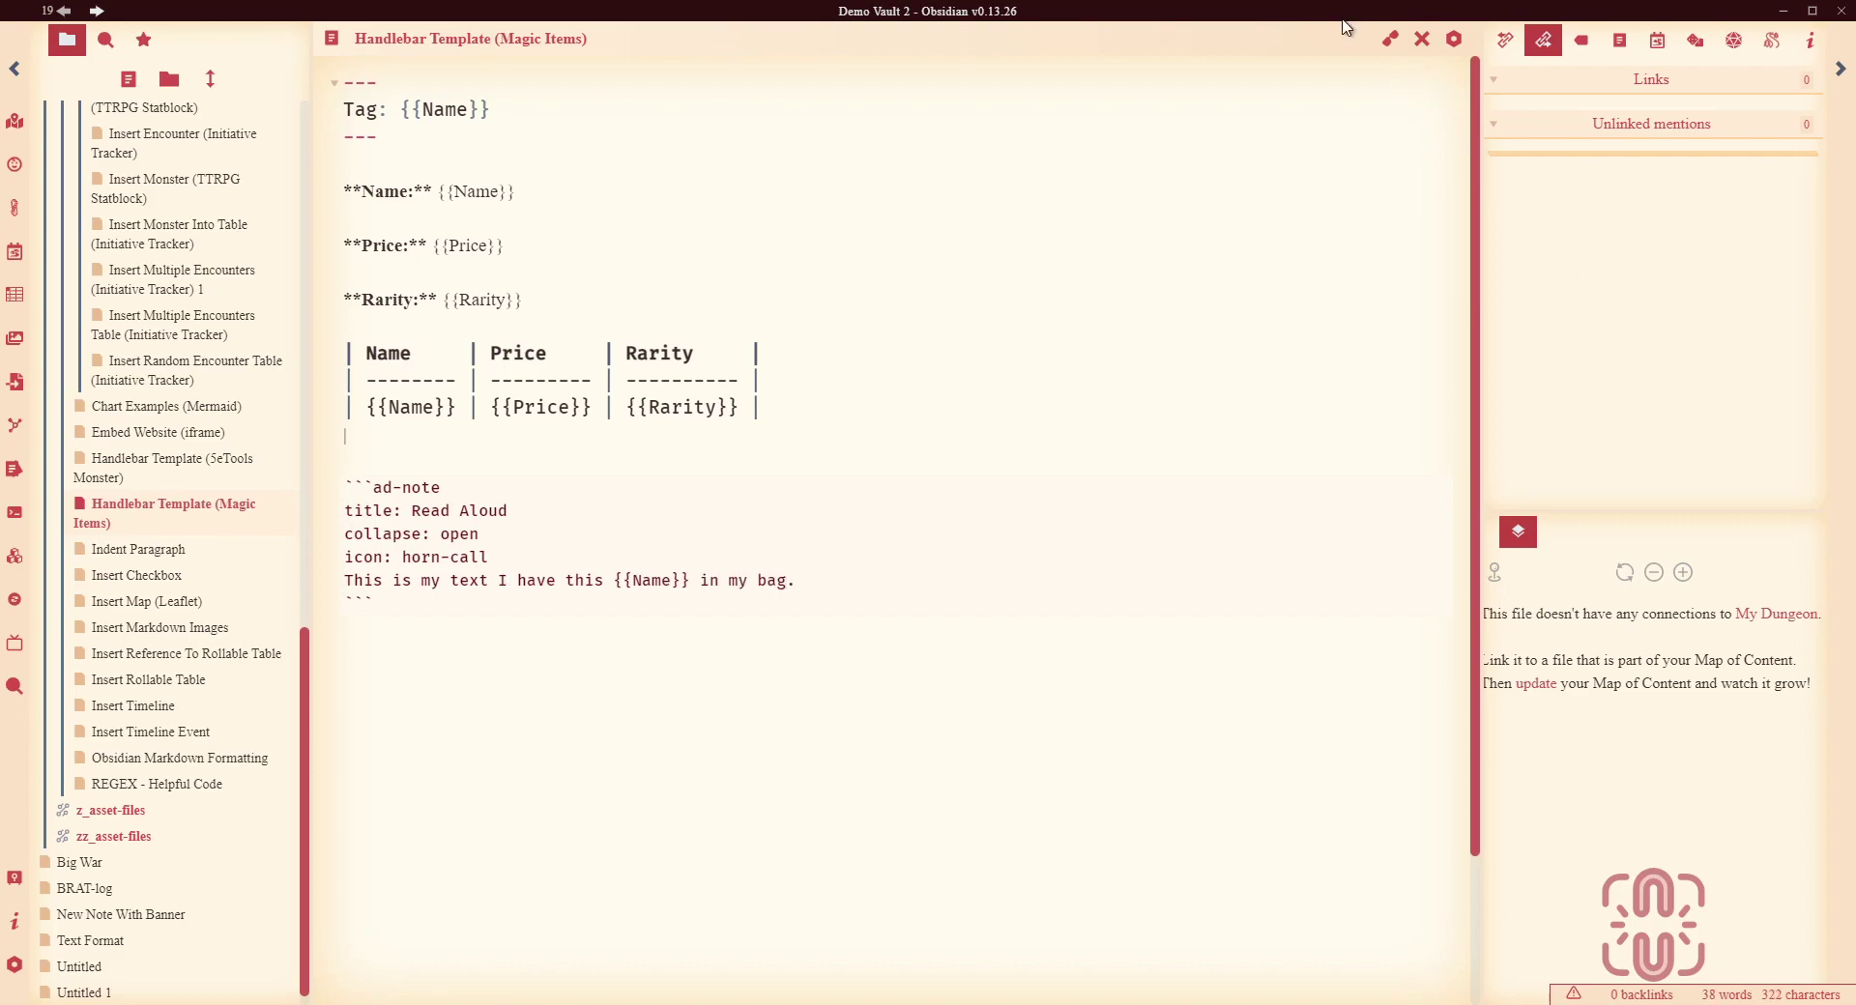
Toggle between reading and editing view to check the rendered callout
left_click(1389, 39)
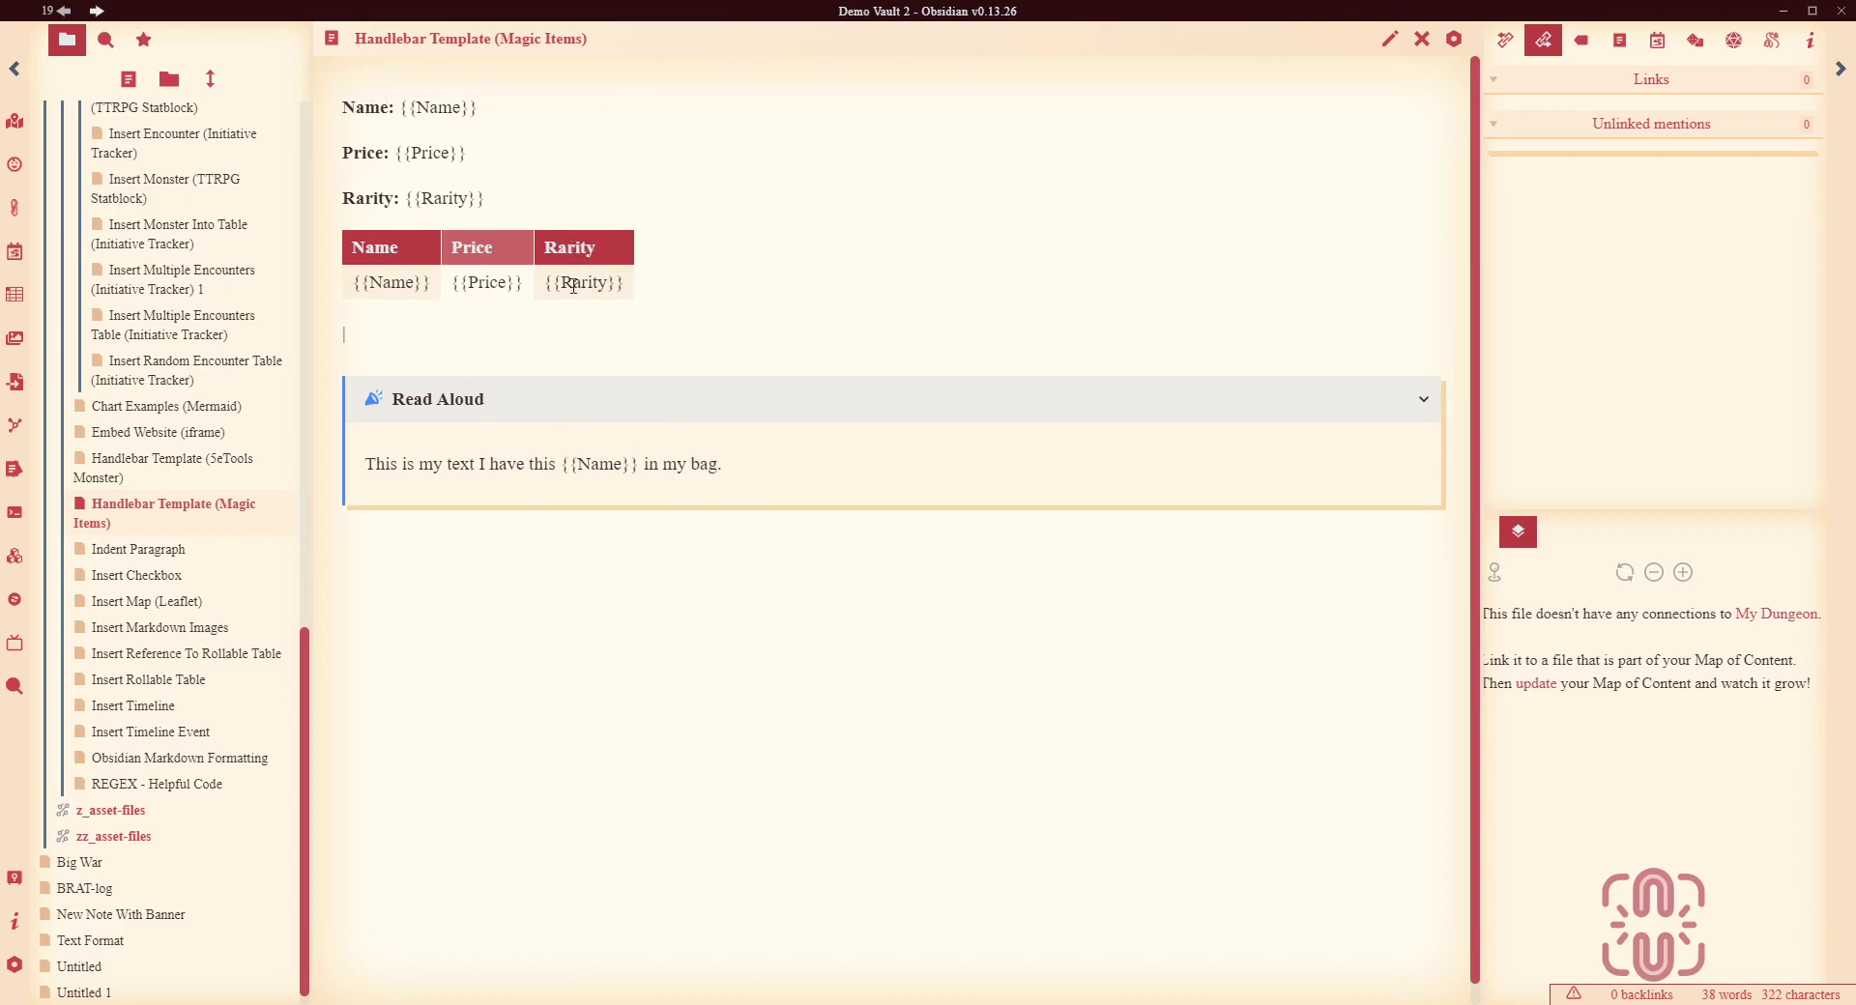
left_click(1389, 39)
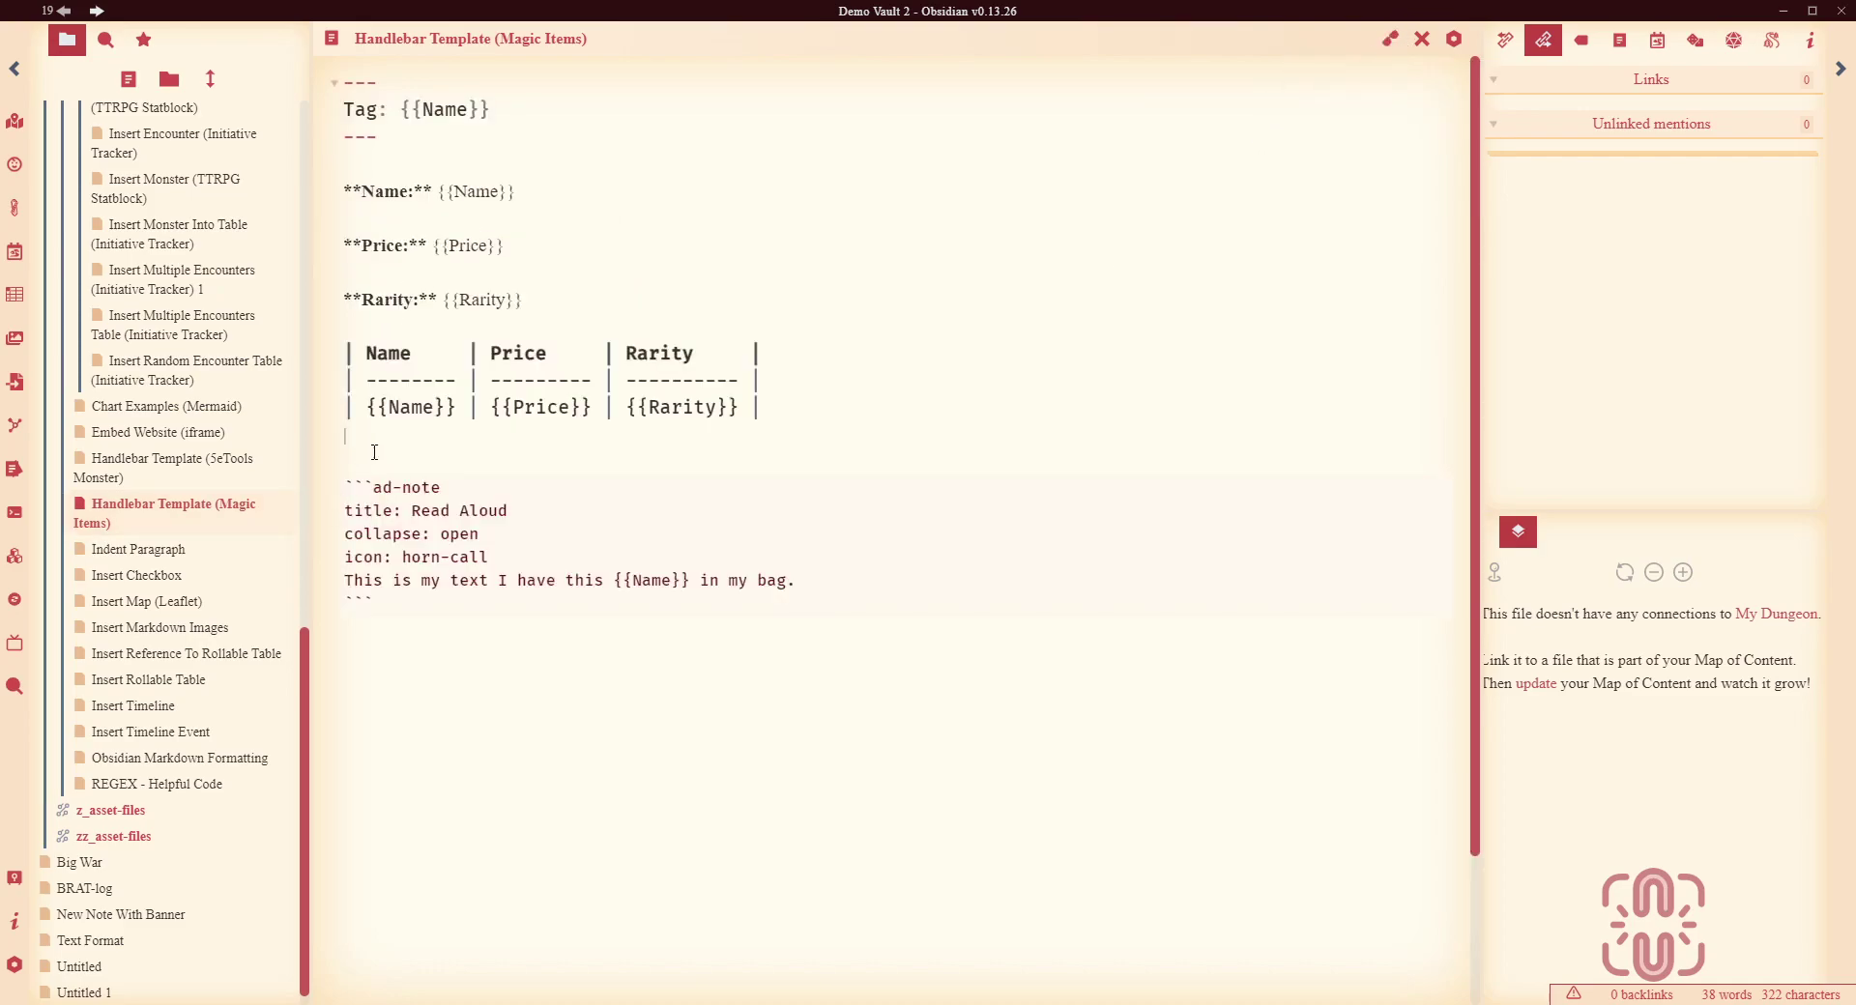
left_click(1389, 39)
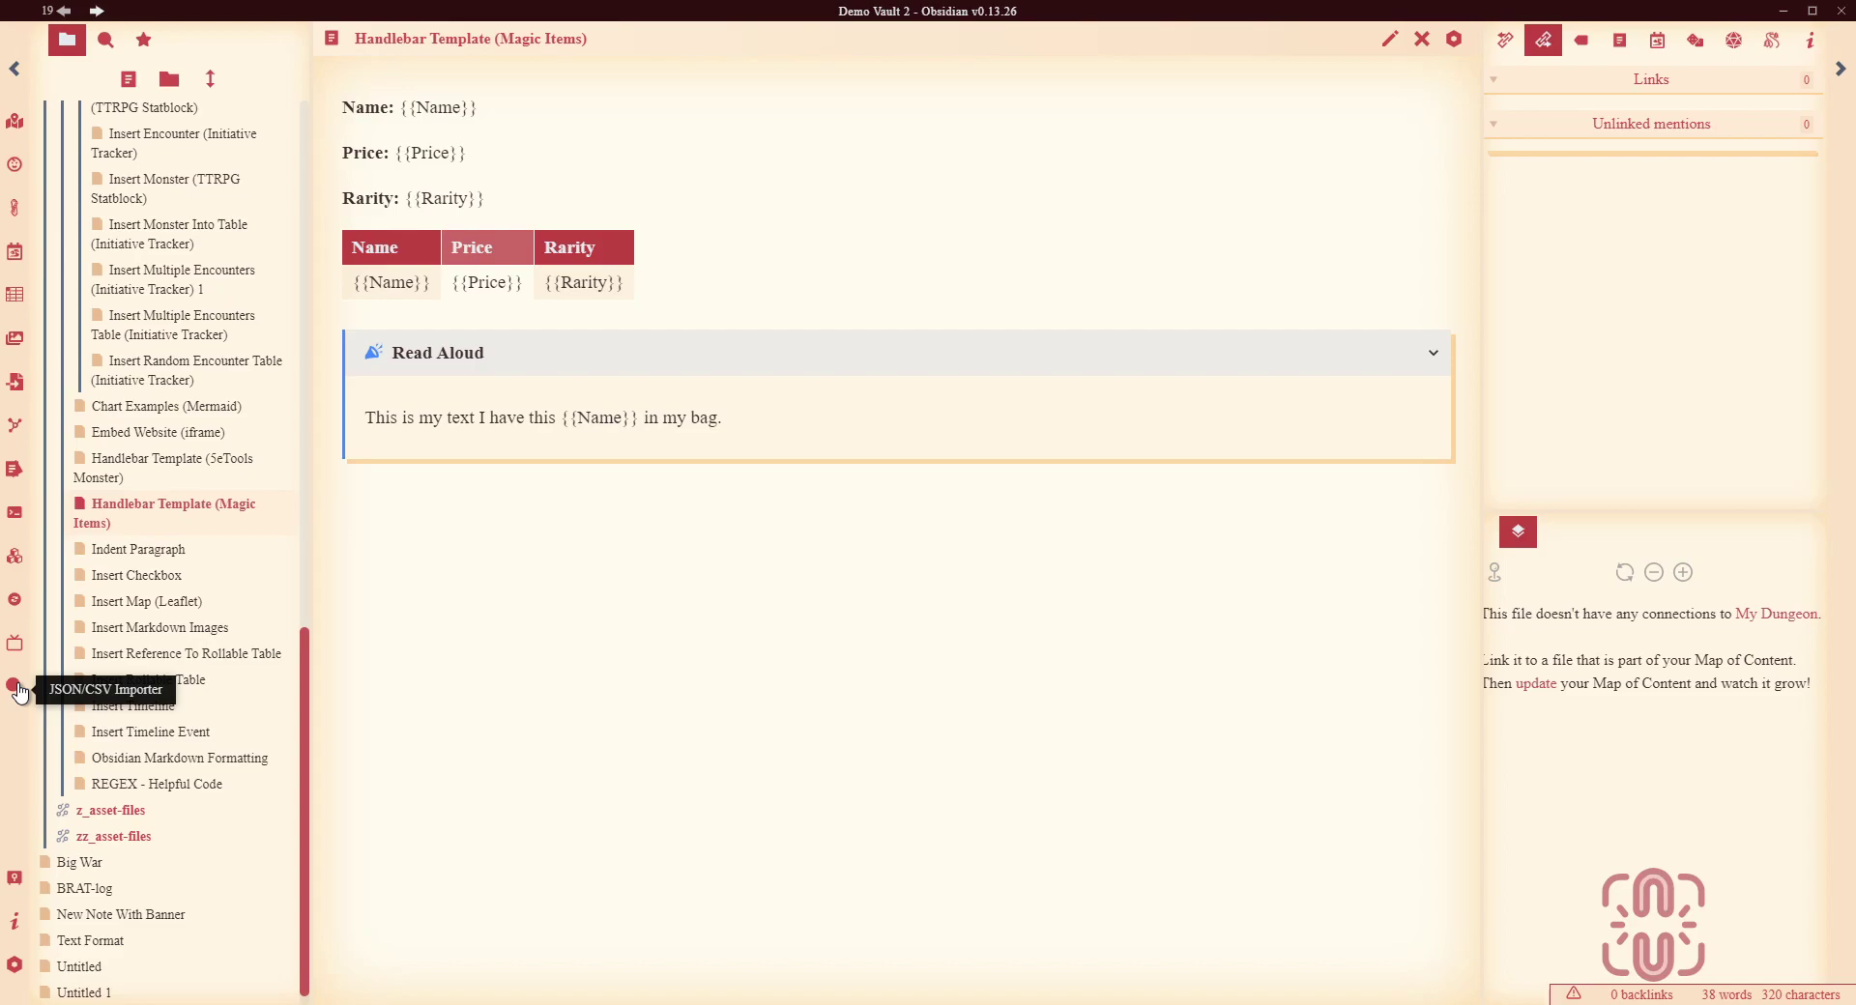
Open the JSON/CSV Importer and choose Book2.csv from Downloads as the data file
left_click(17, 688)
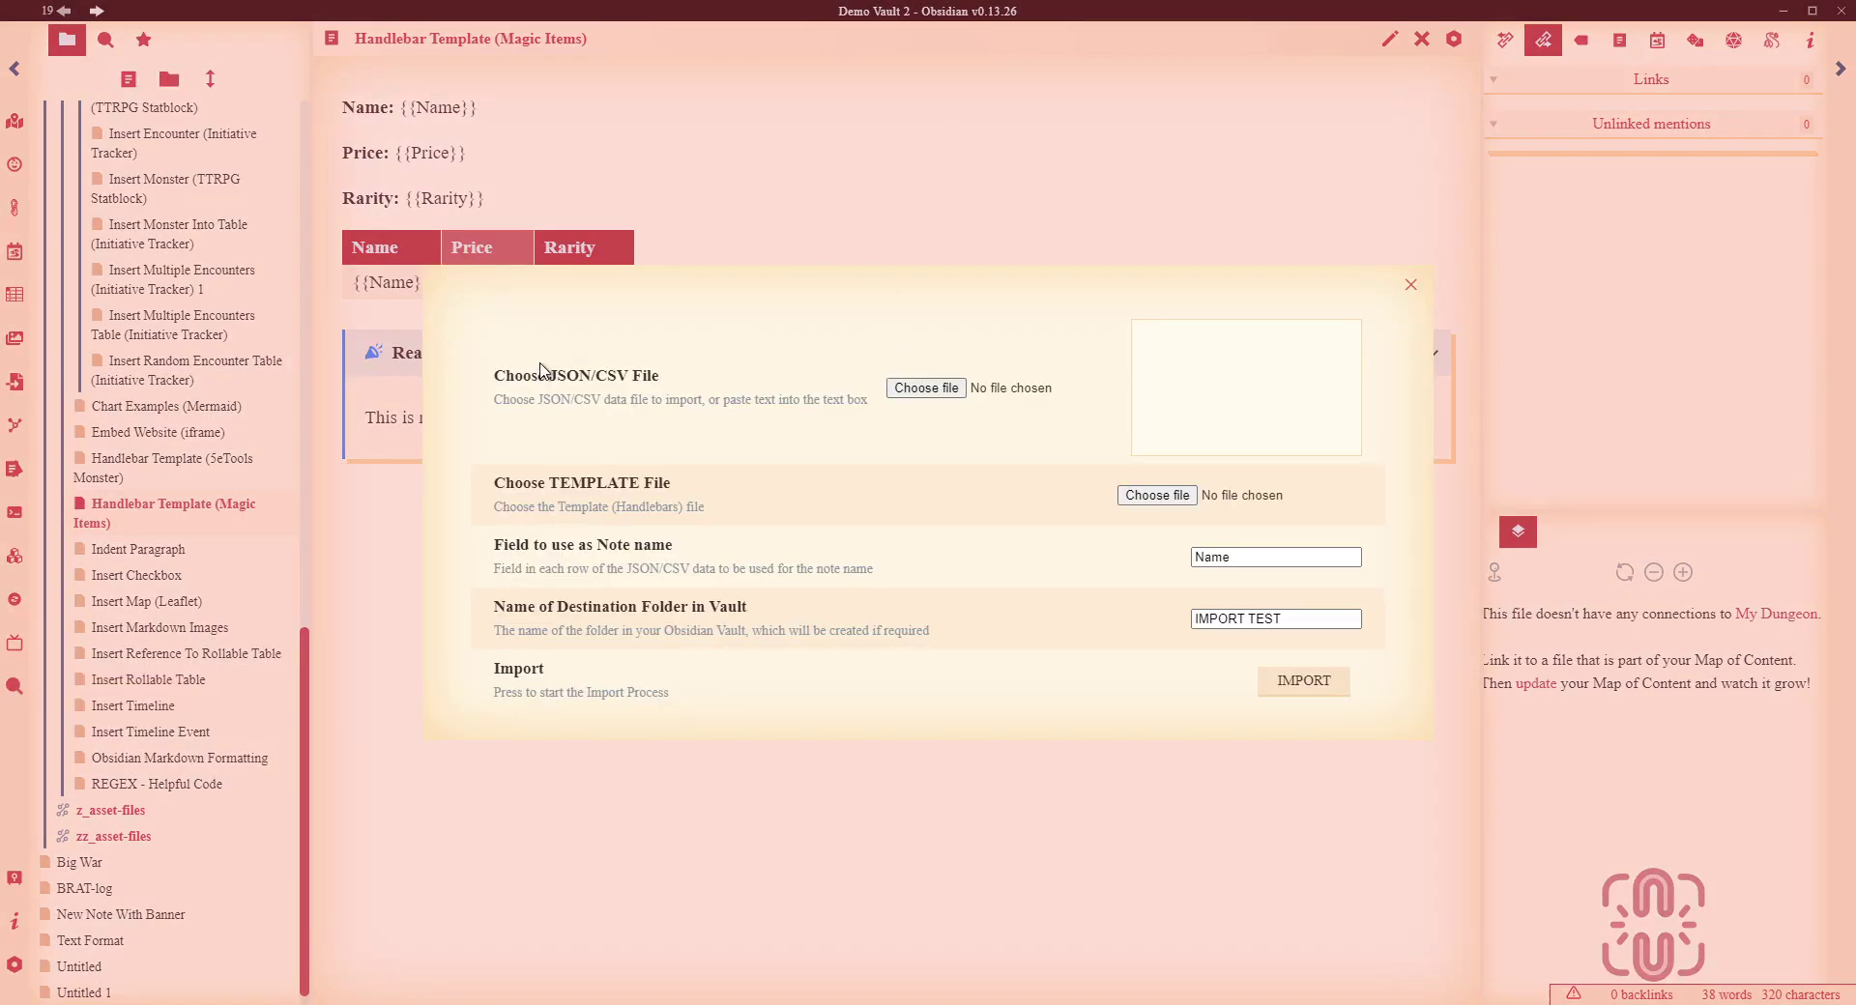
left_click(930, 389)
scroll(79, 166, "up", 3)
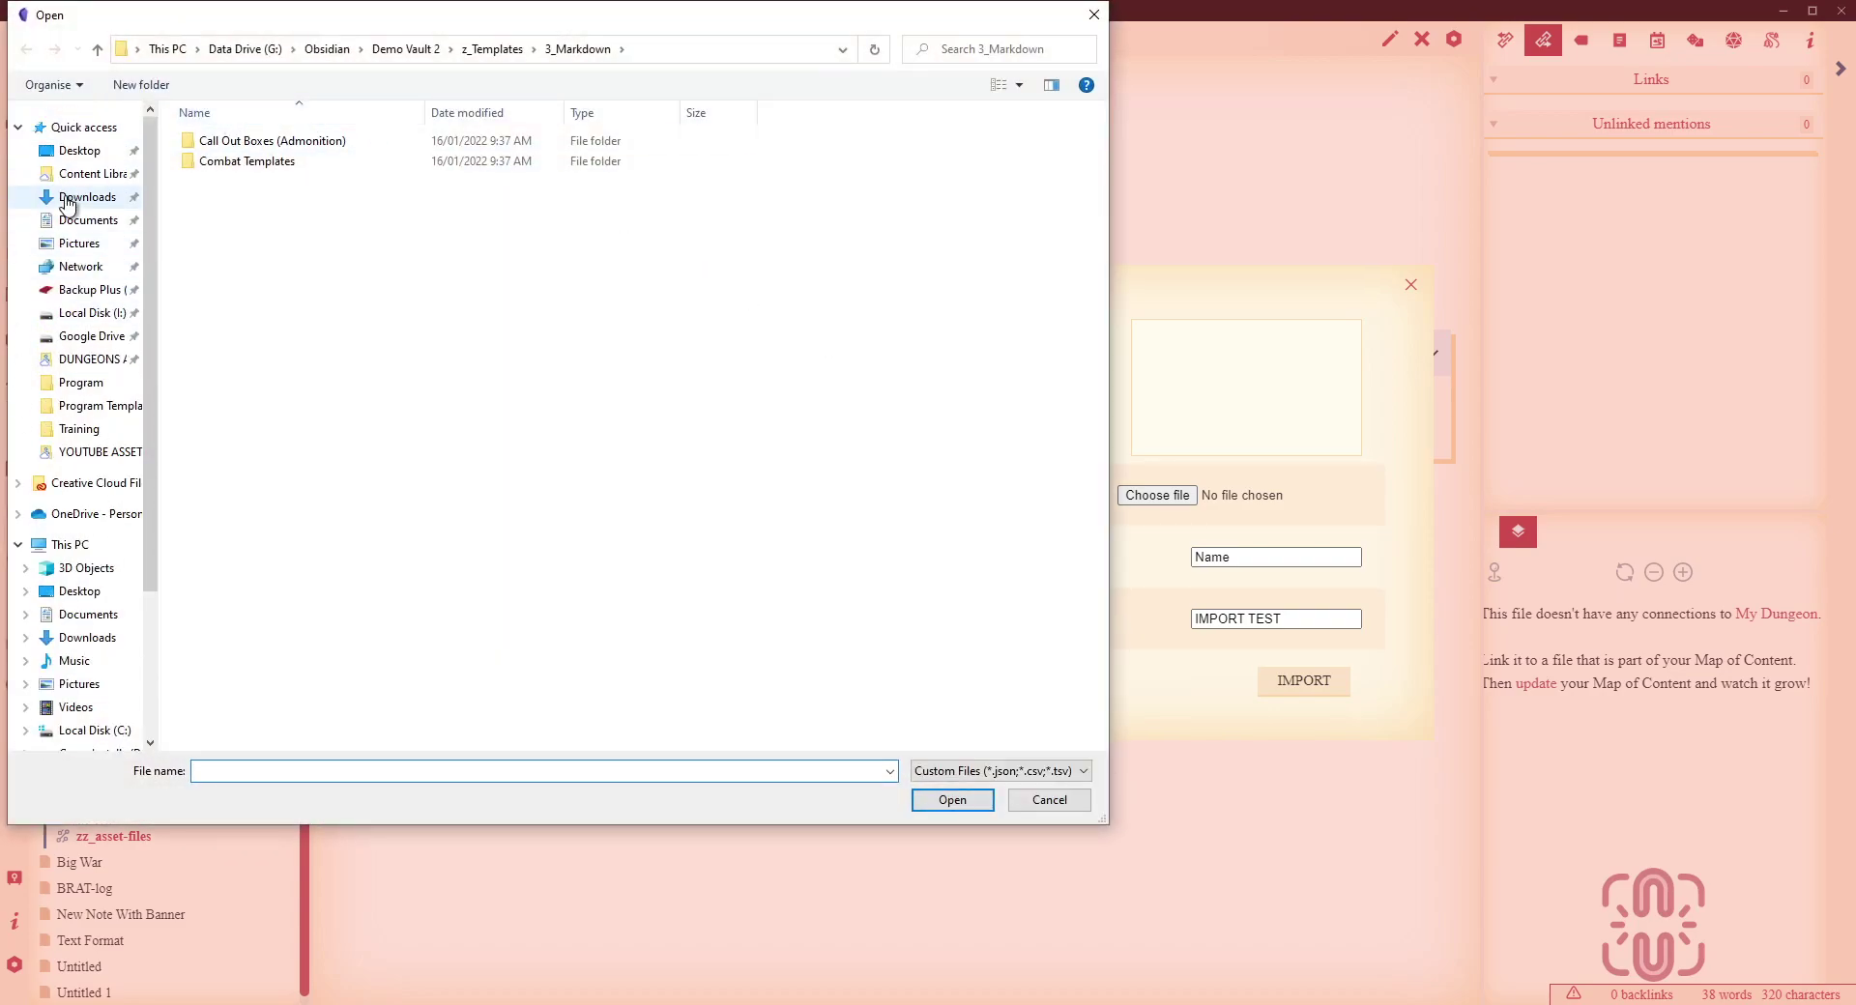
left_click(87, 197)
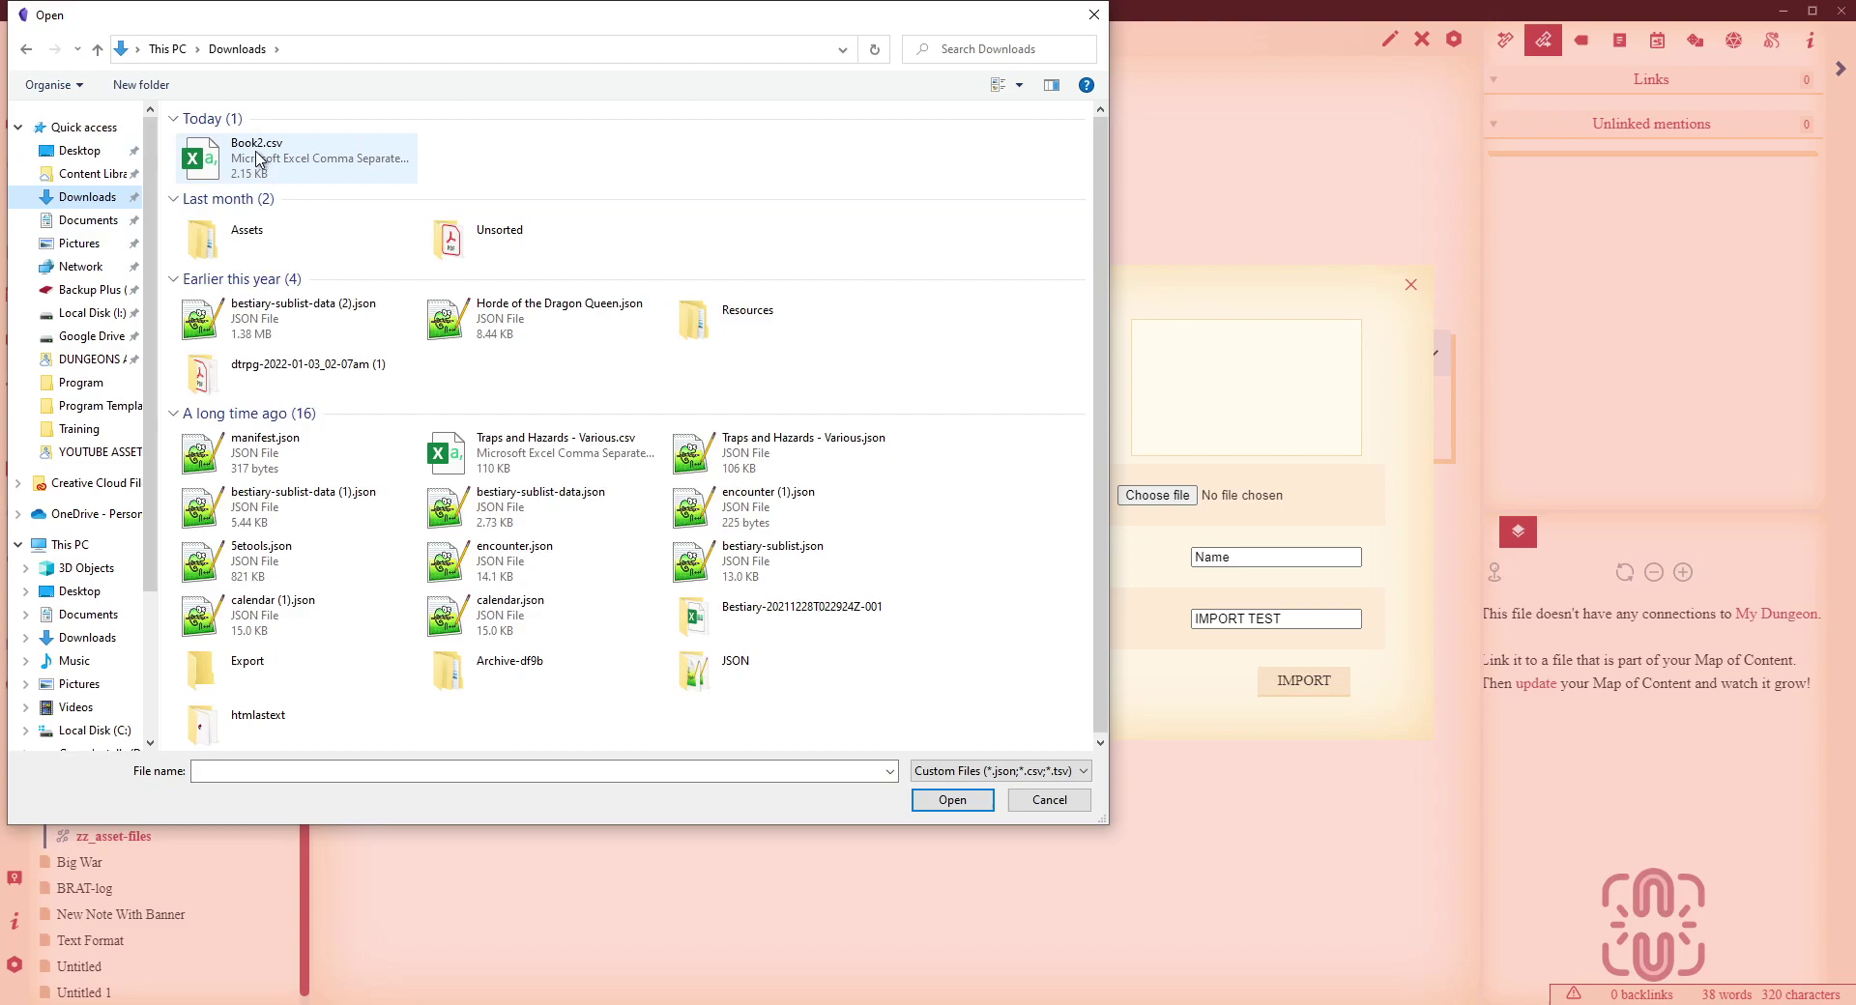
double_click(256, 160)
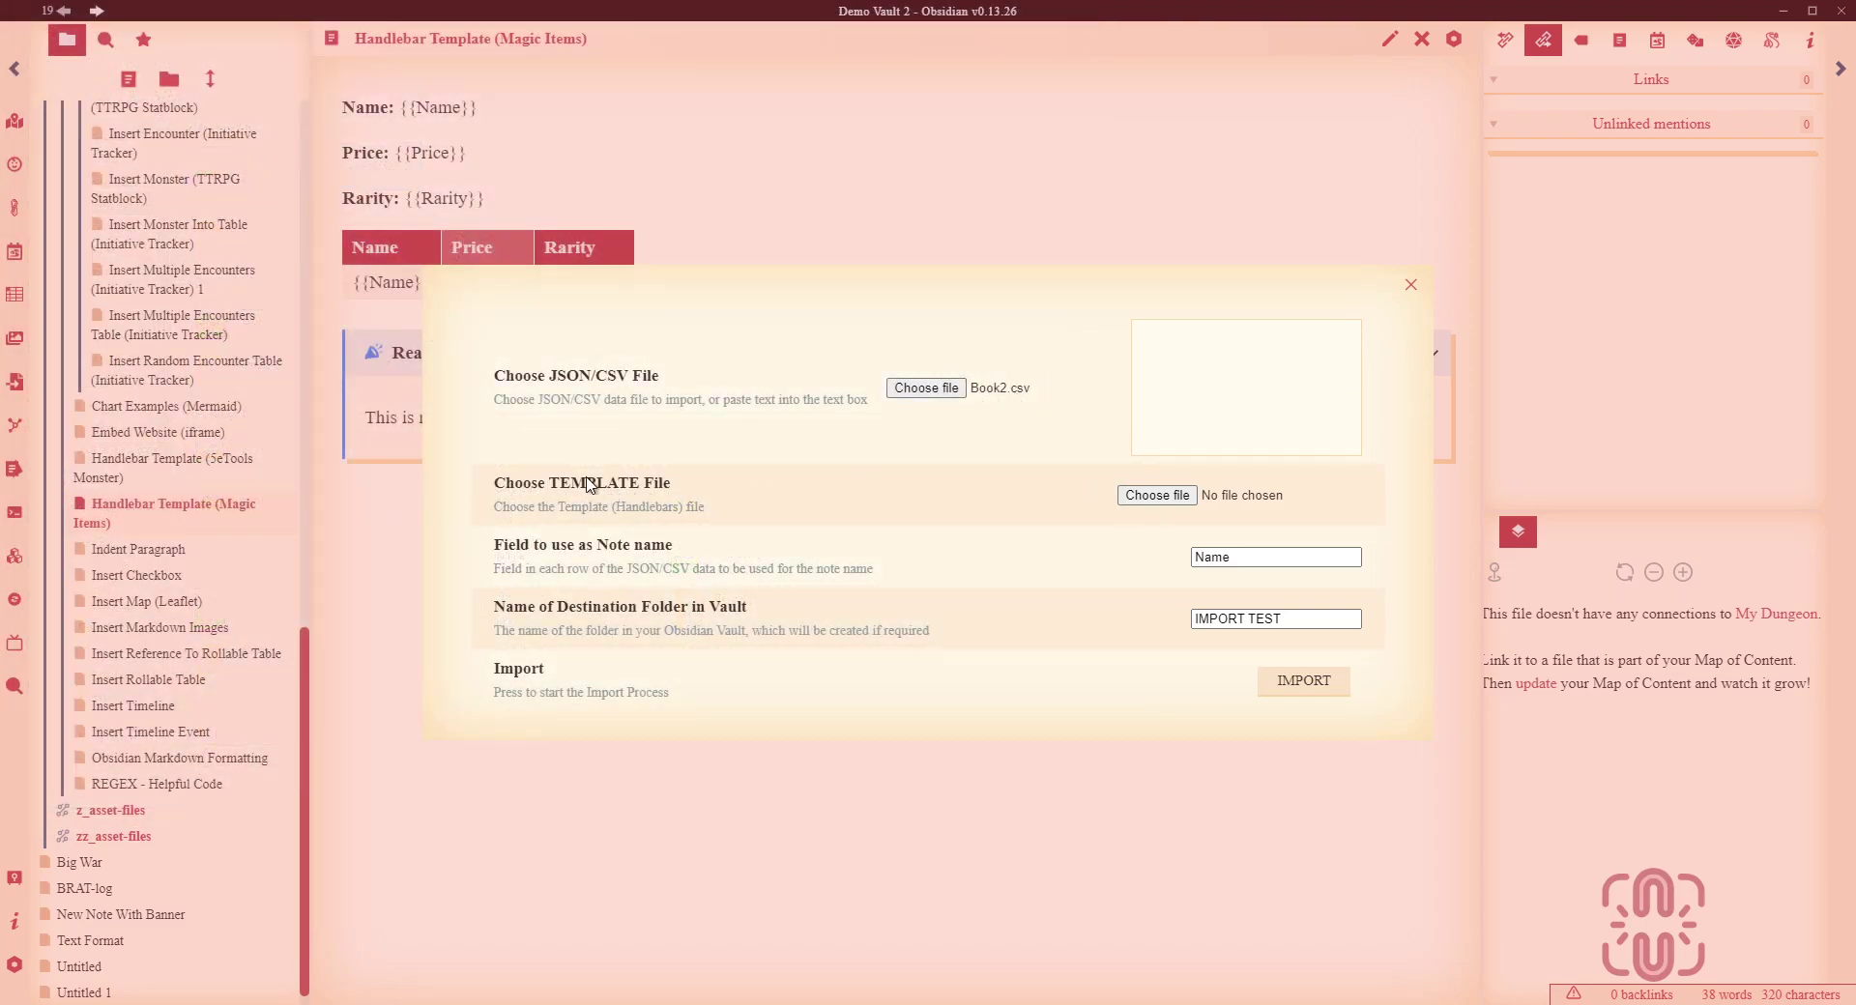
Choose Handlebar Template (Magic Items).md from Demo Vault 2's z_Templates/3_Markdown as the template
left_click(1160, 495)
scroll(110, 287, "down", 3)
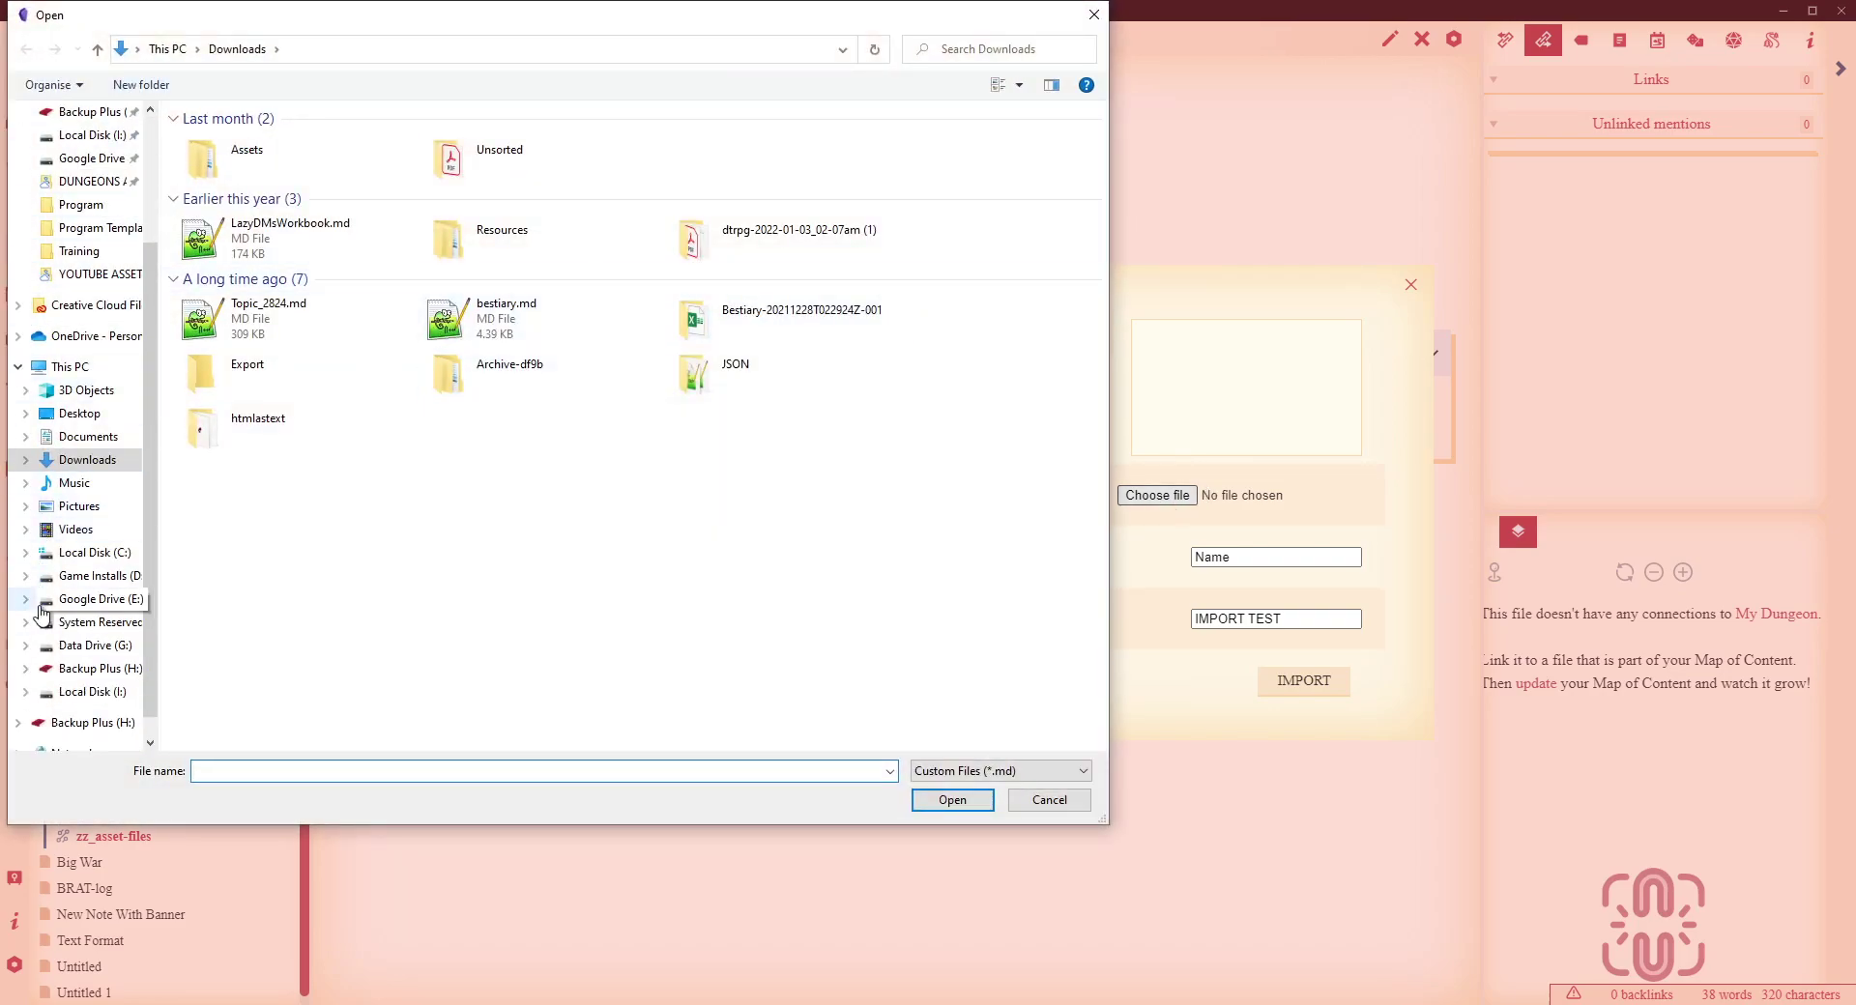
left_click(67, 644)
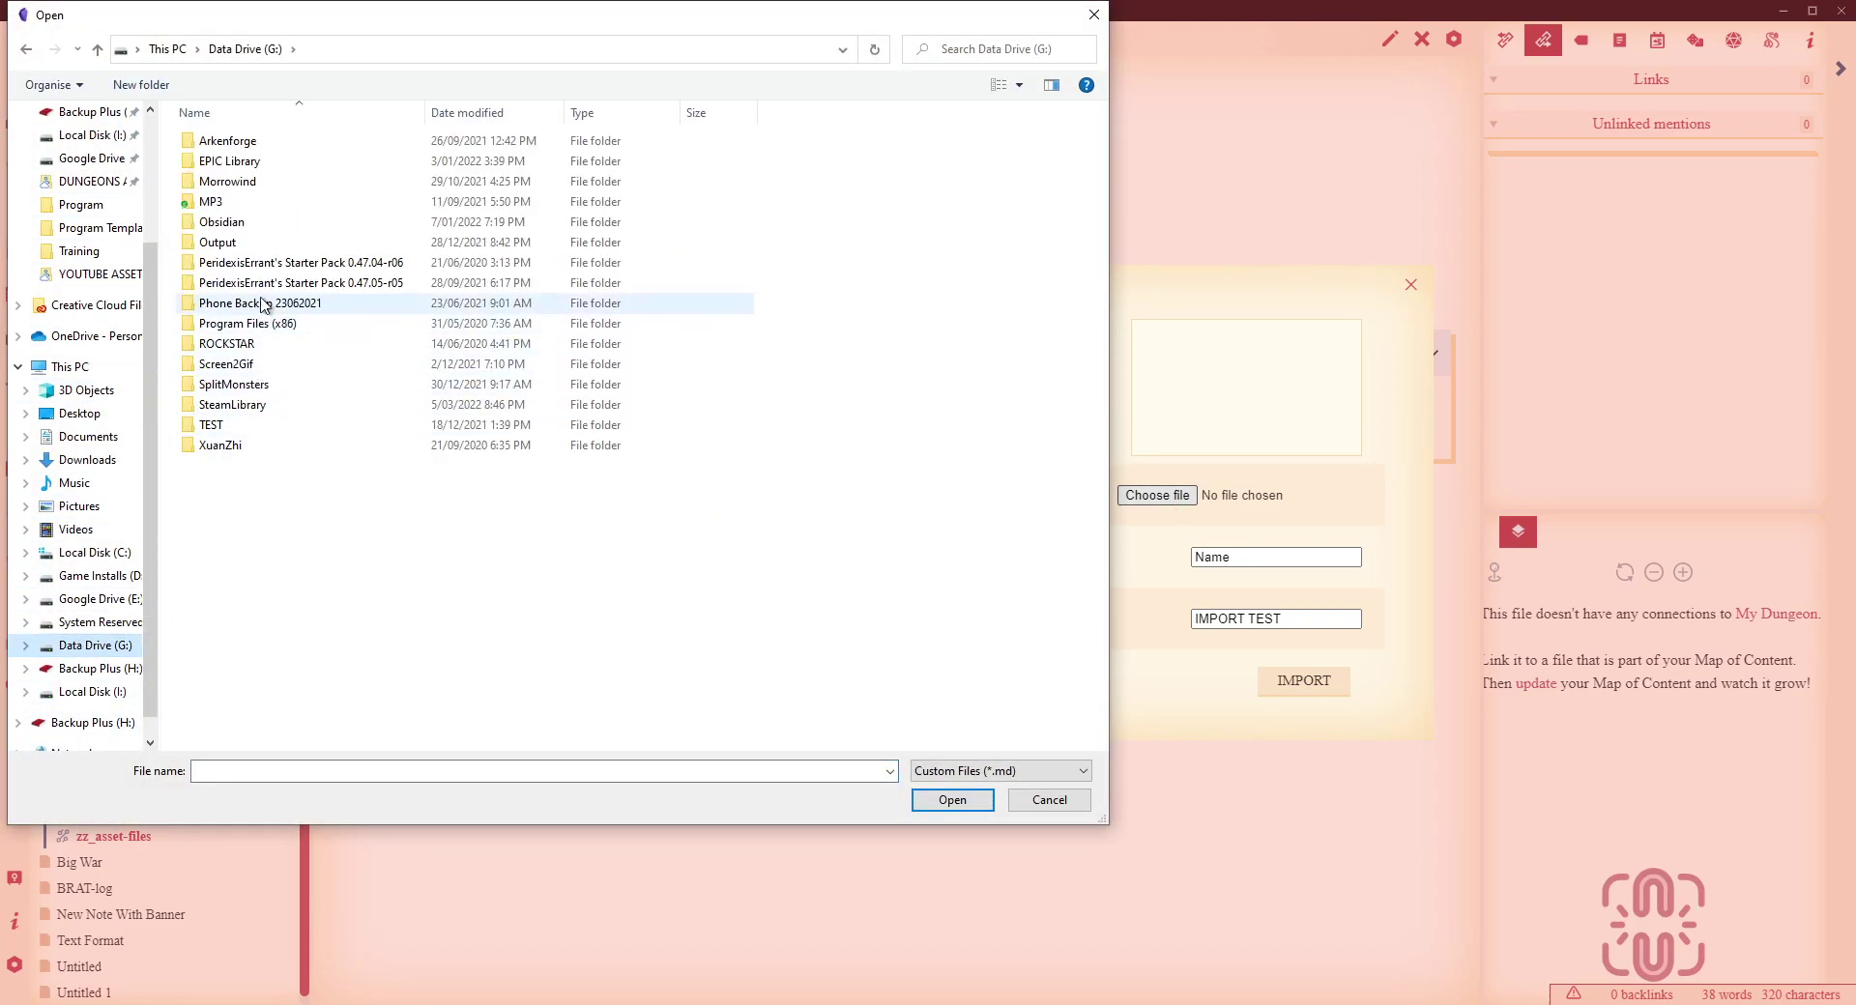
double_click(225, 224)
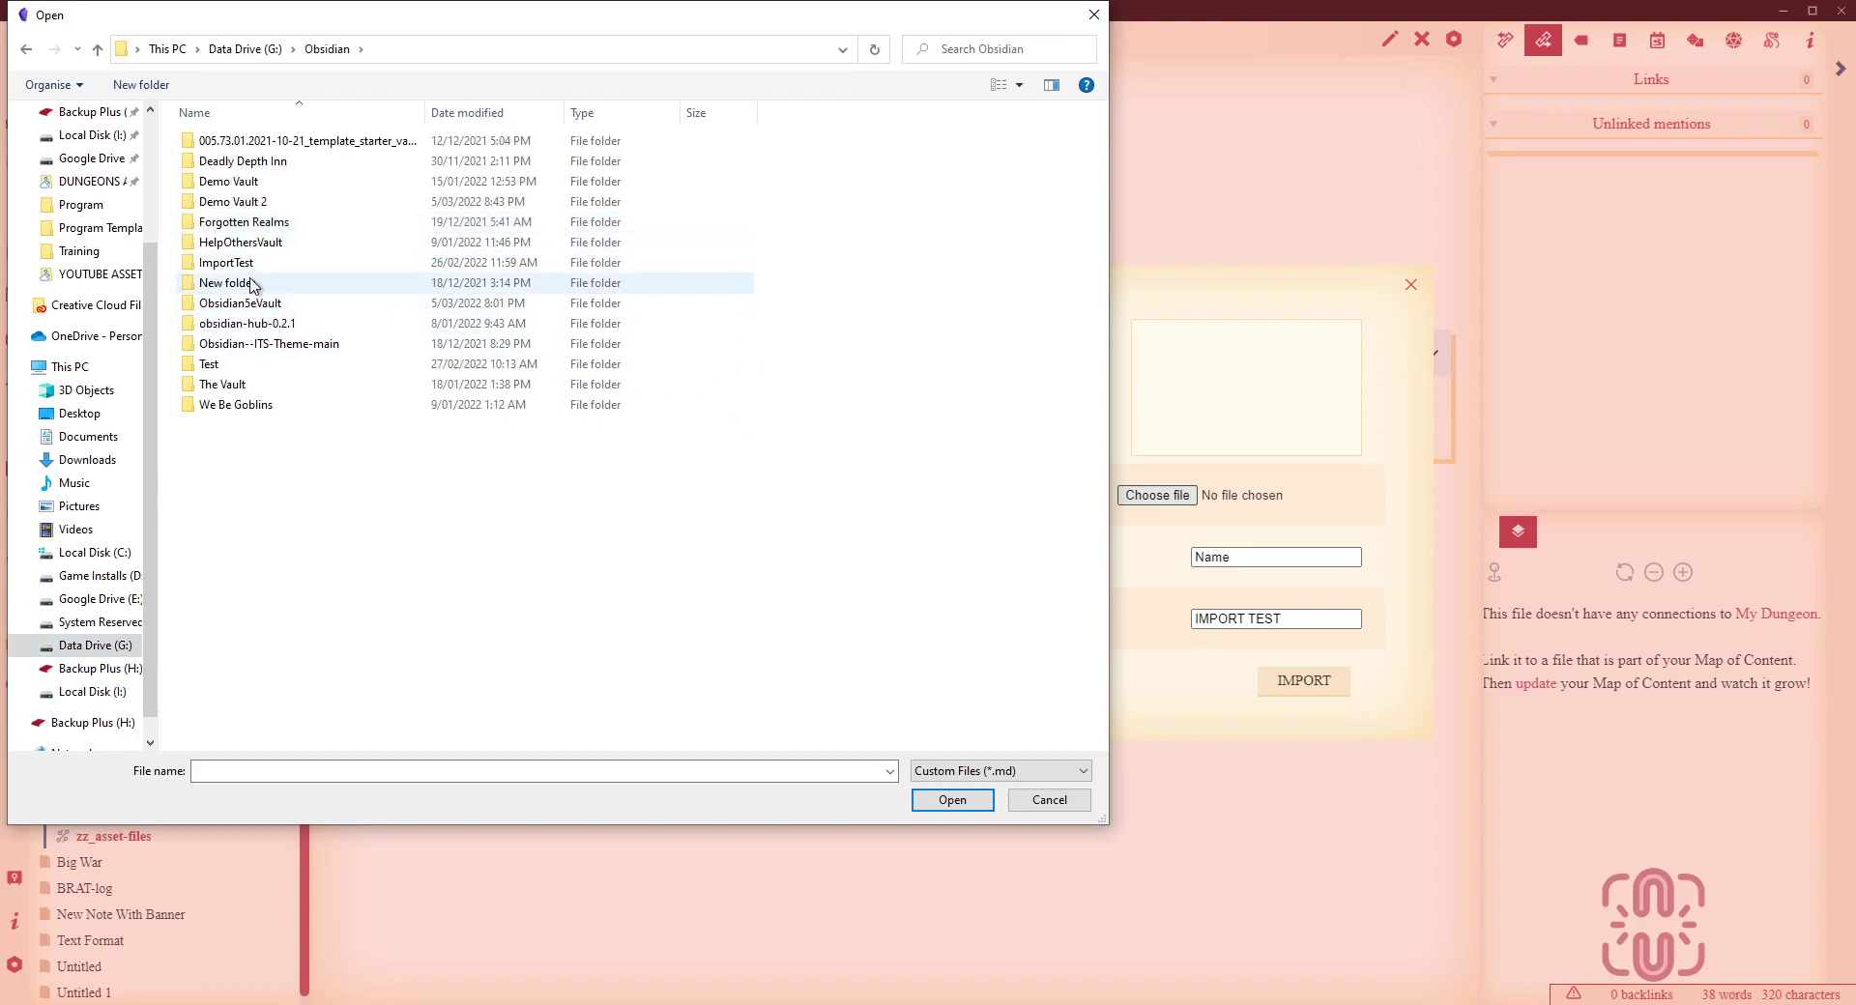
left_click(242, 204)
double_click(241, 204)
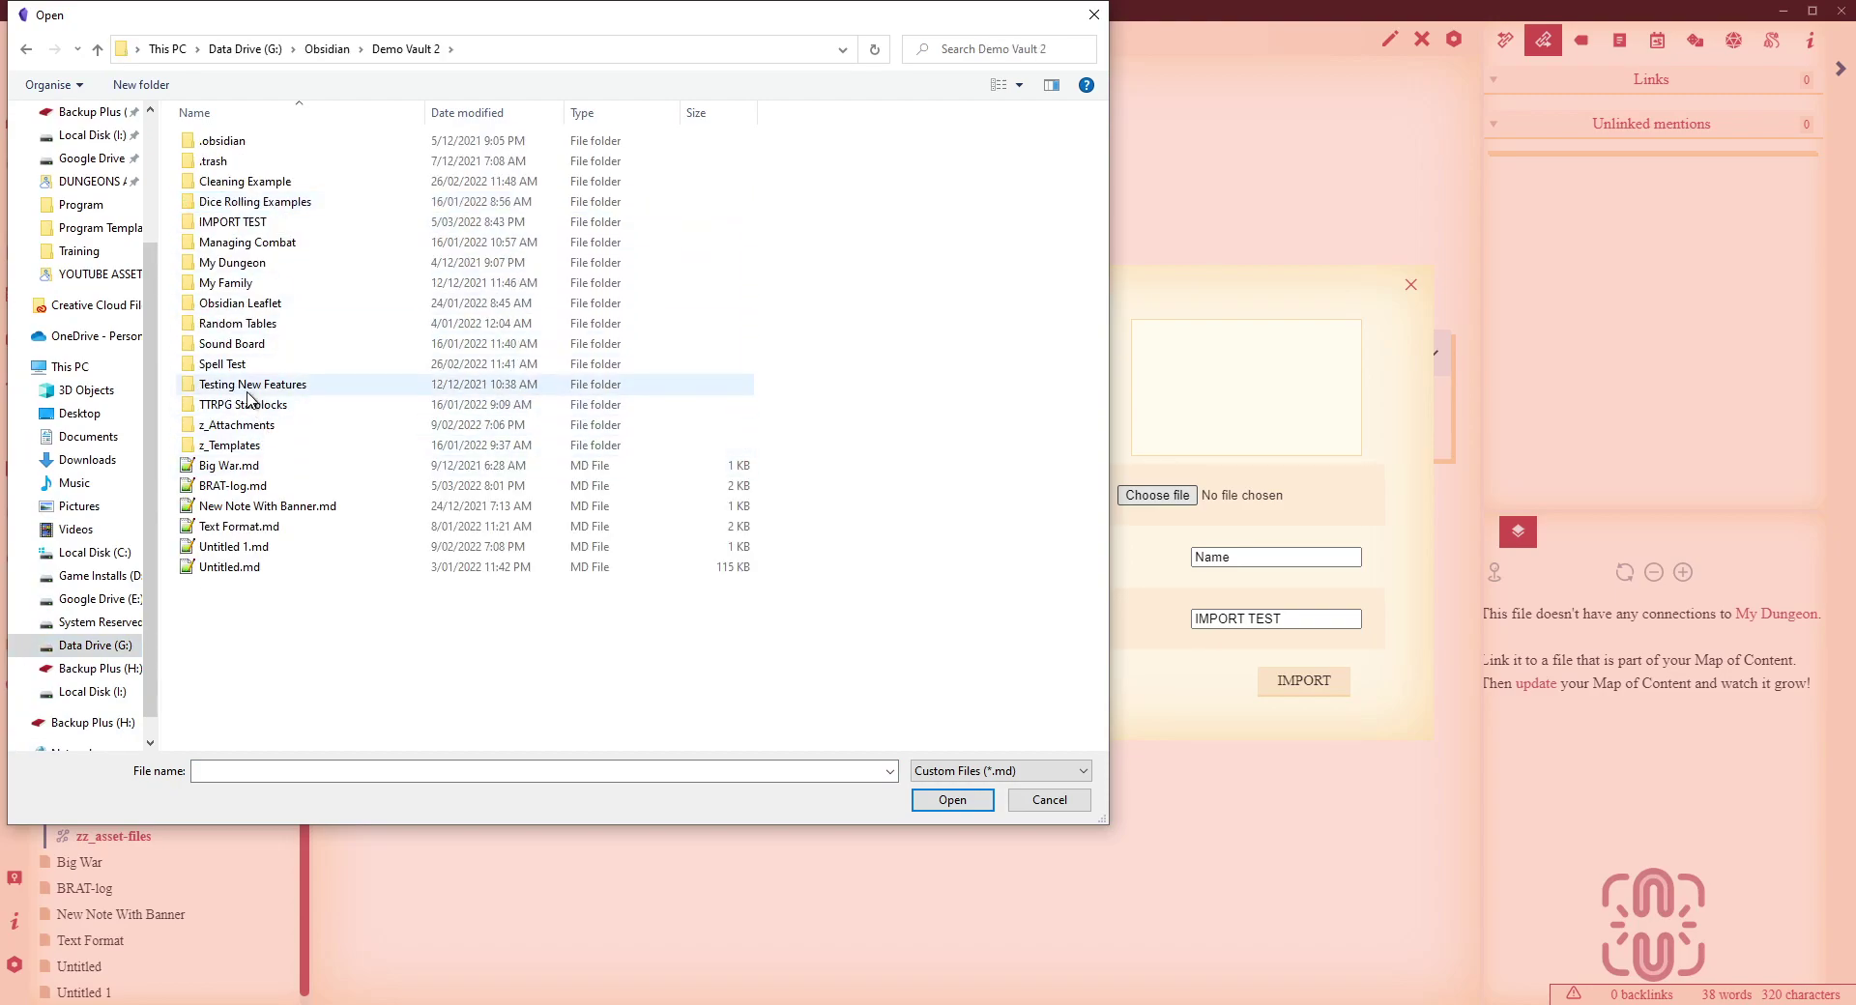
double_click(235, 447)
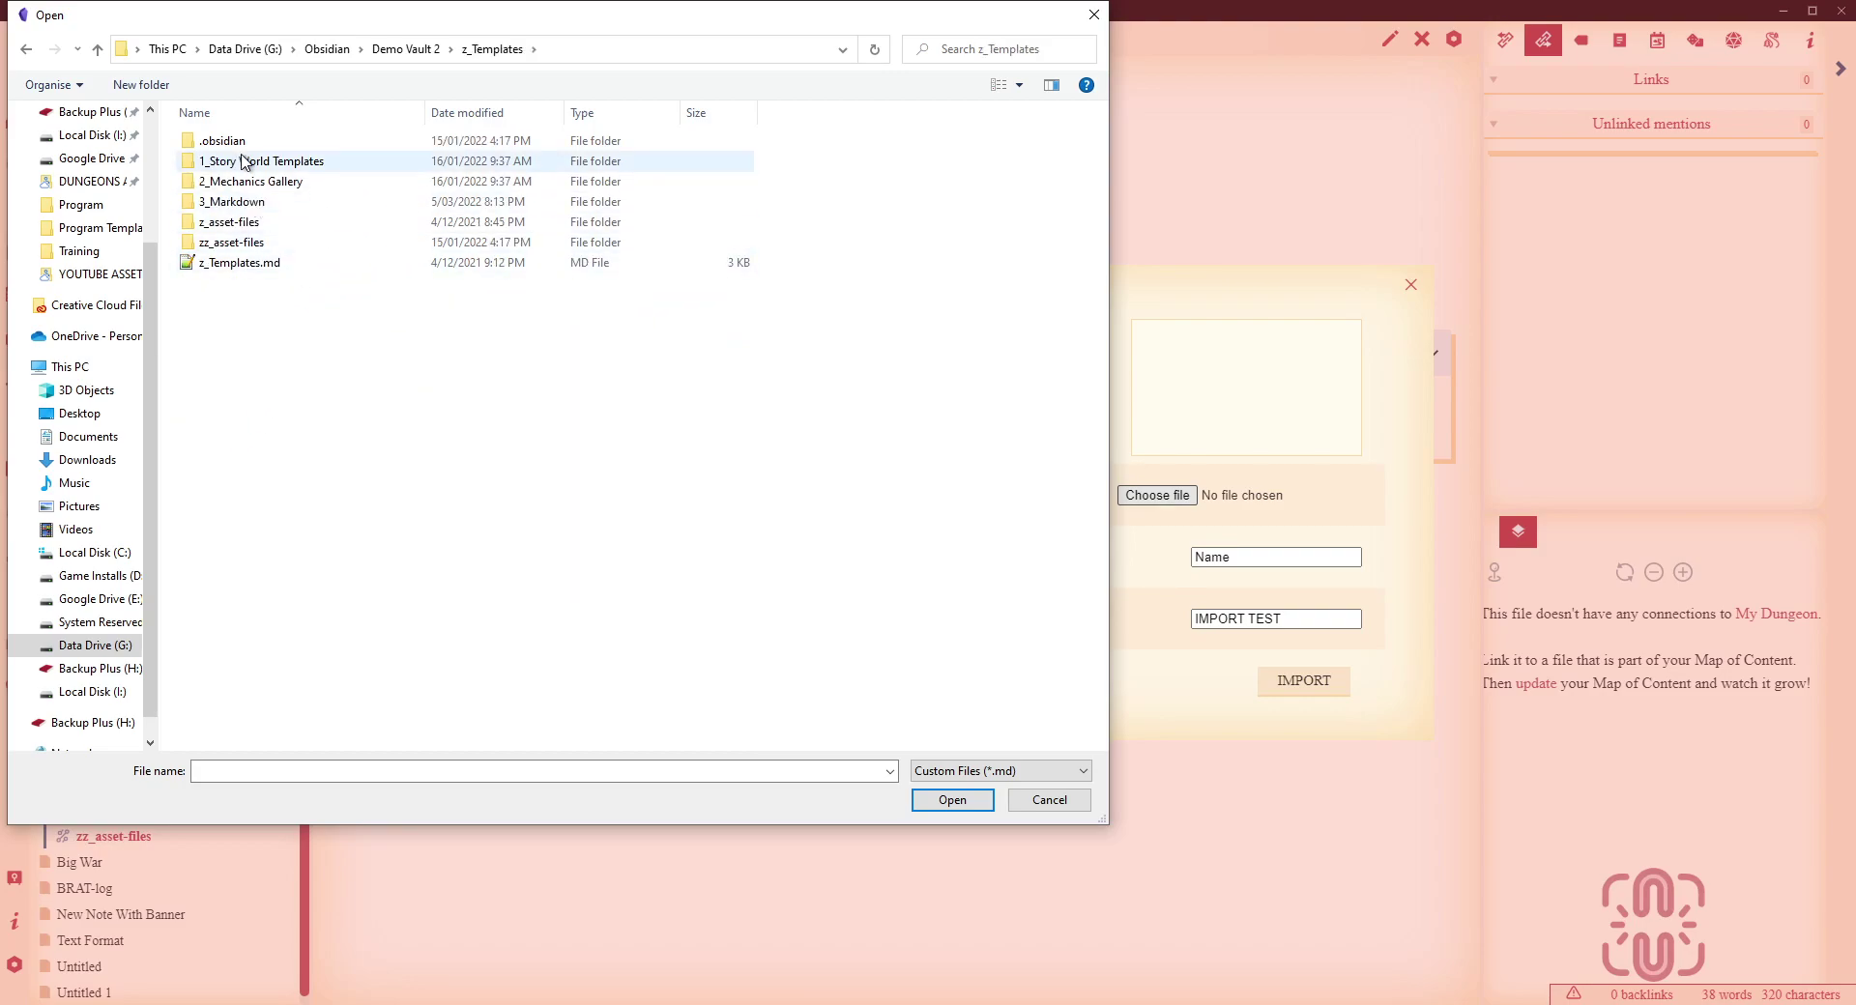
double_click(236, 201)
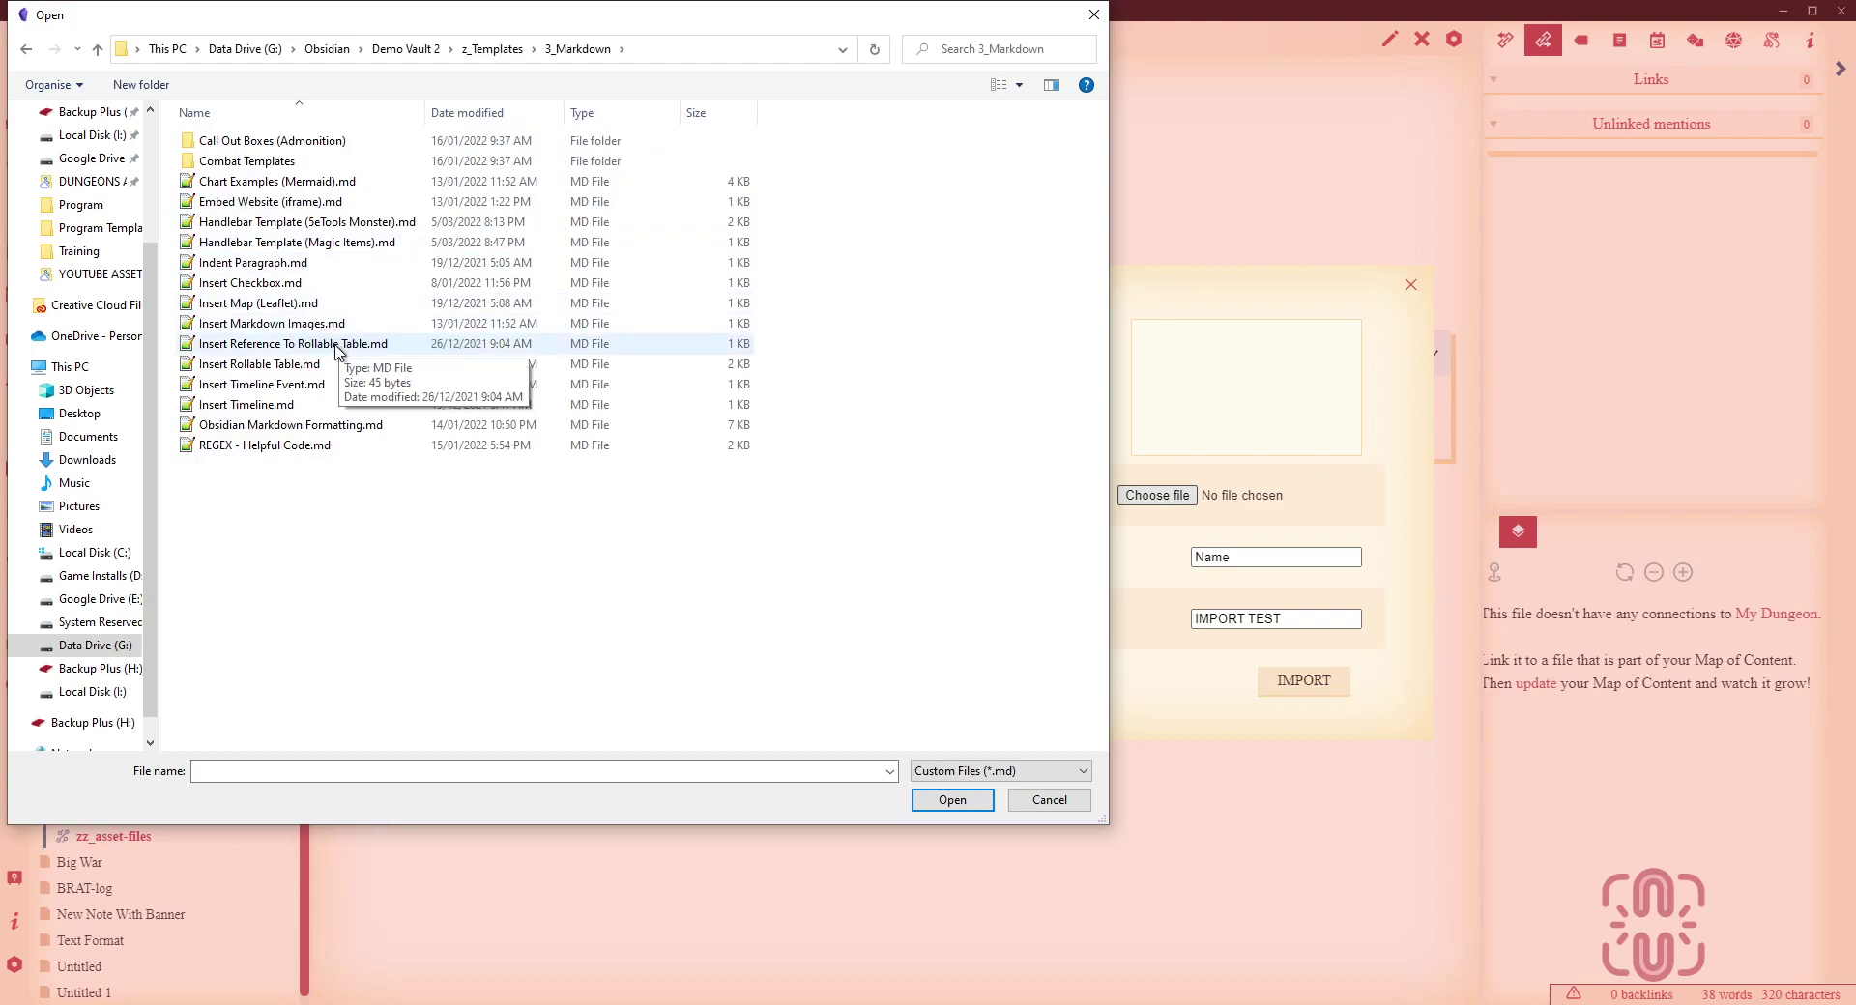
left_click(309, 247)
double_click(310, 247)
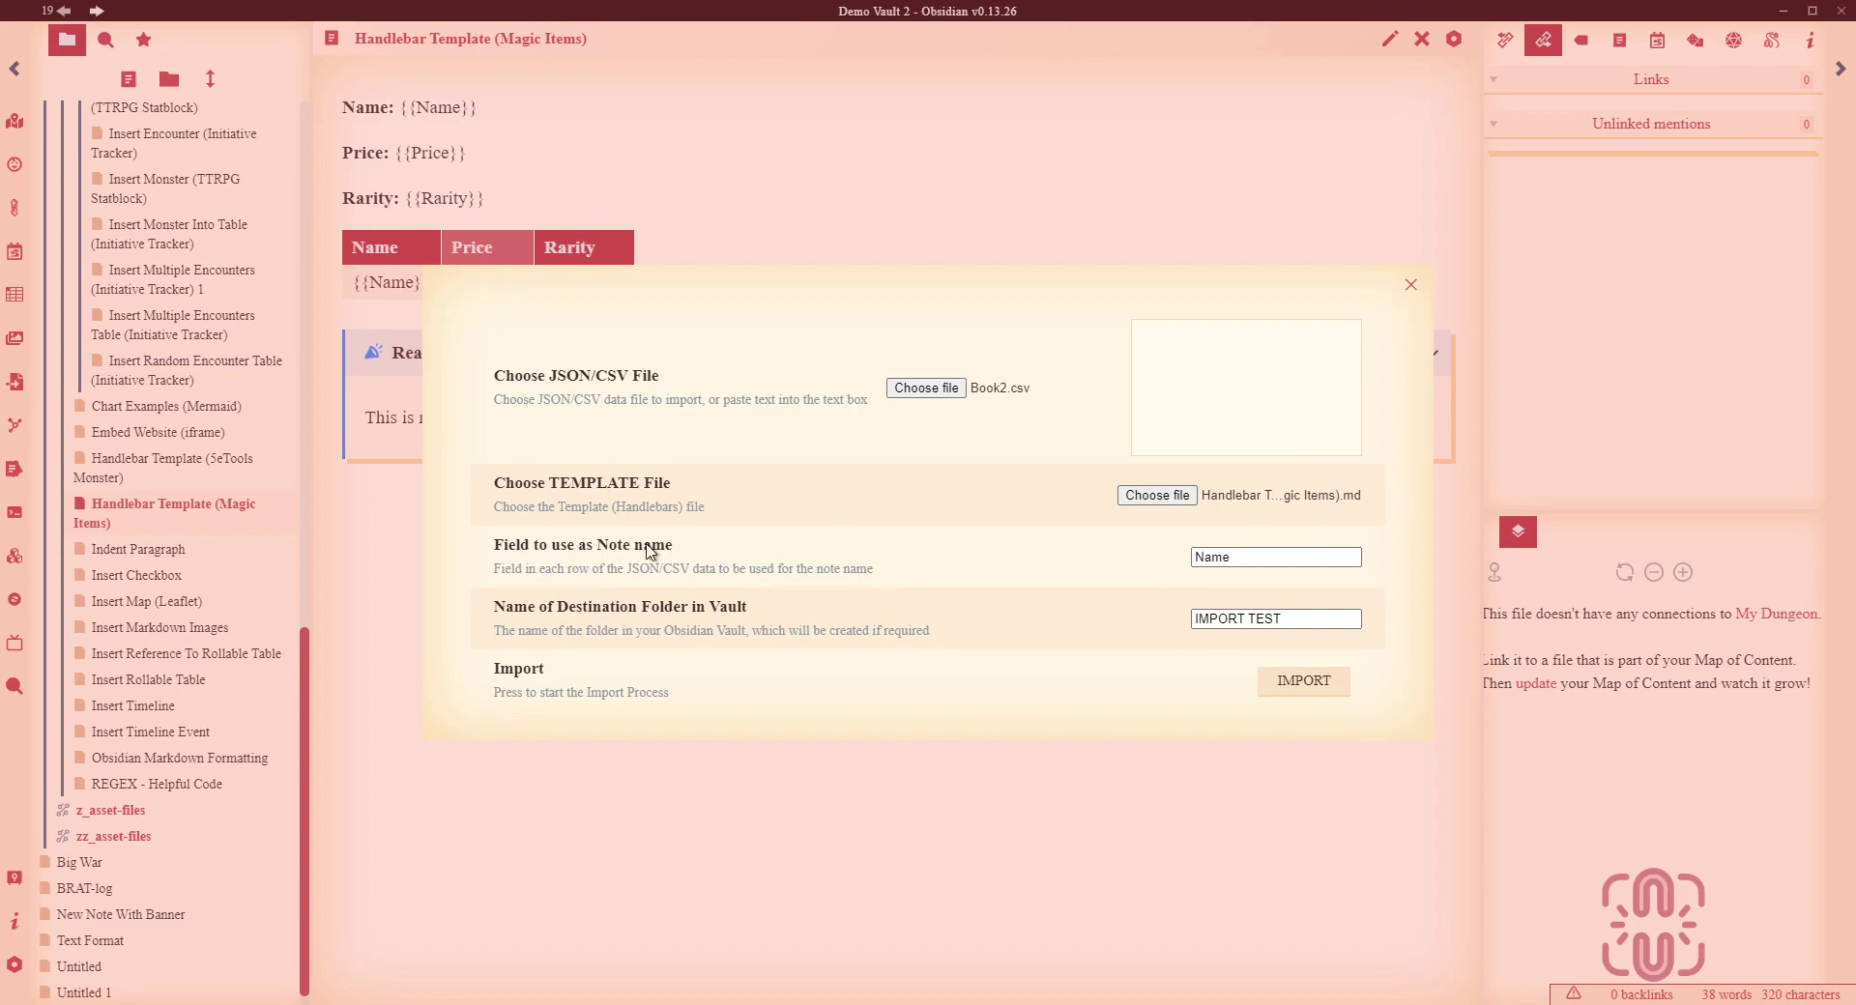
Check the Name field against Book2.csv's column A names and review the IMPORT TEST destination
key("Tab")
key("alt+Tab")
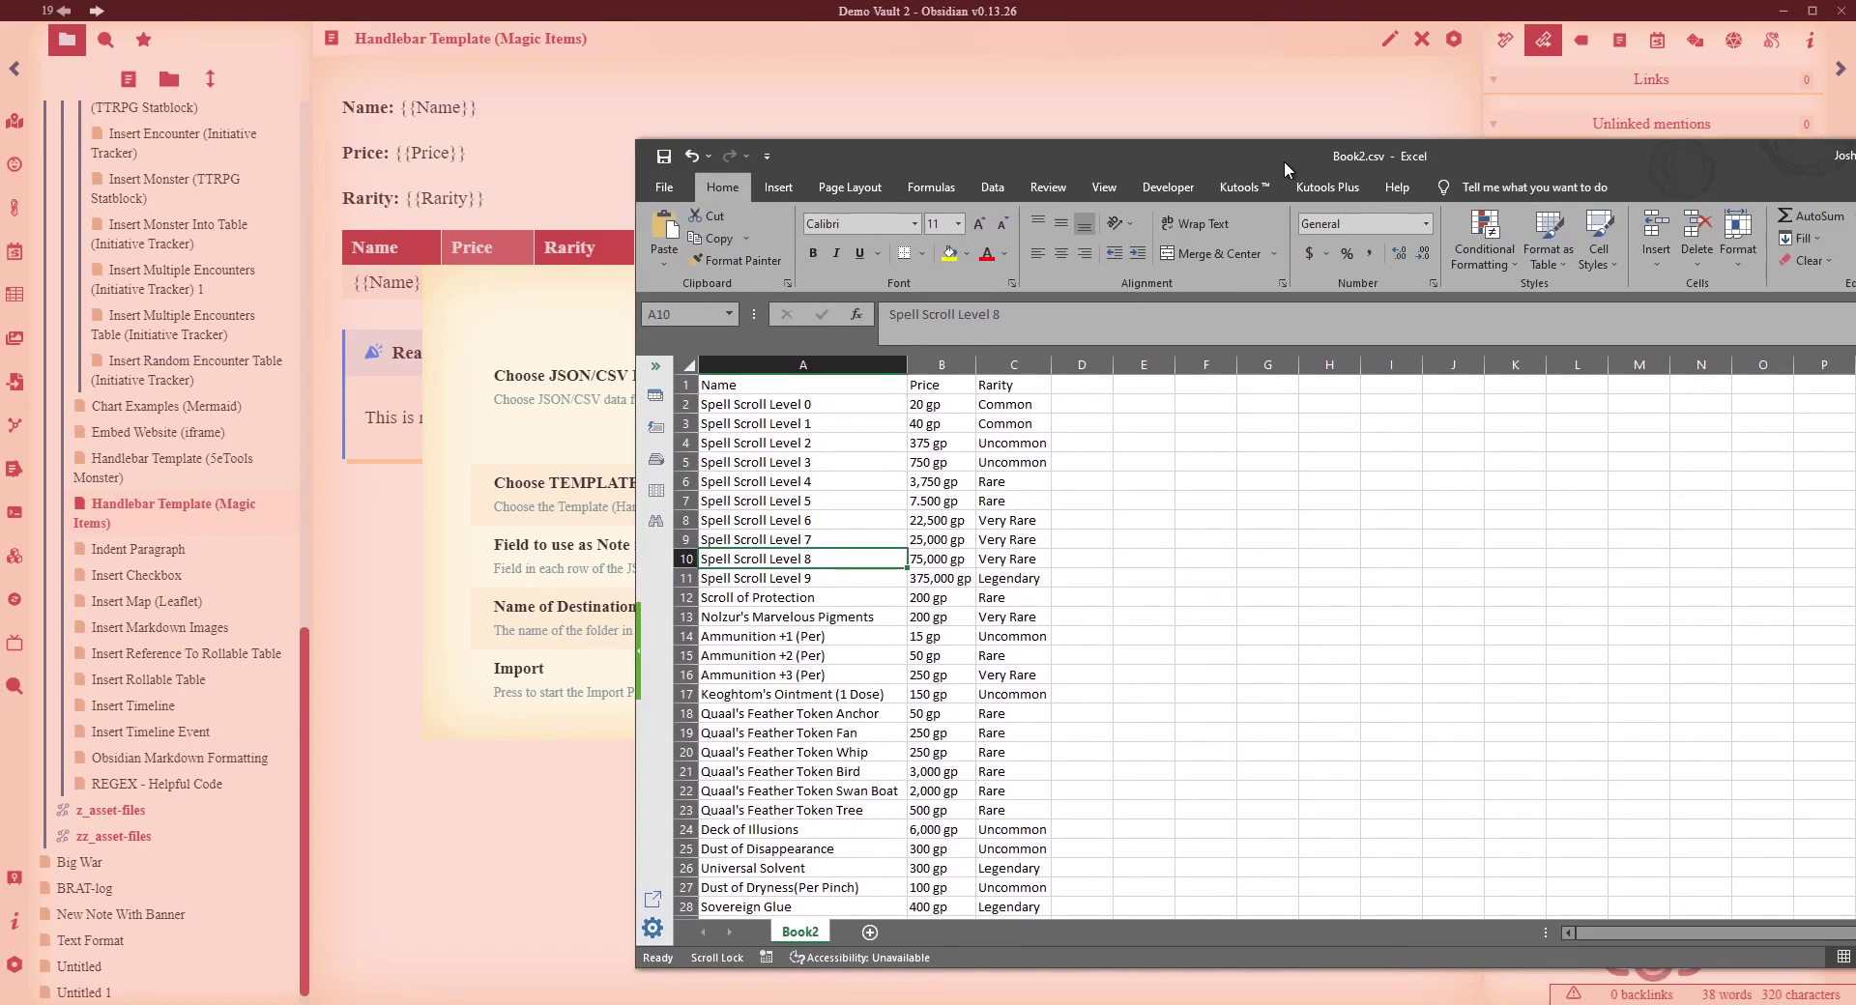
left_click_drag(694, 406, 706, 830)
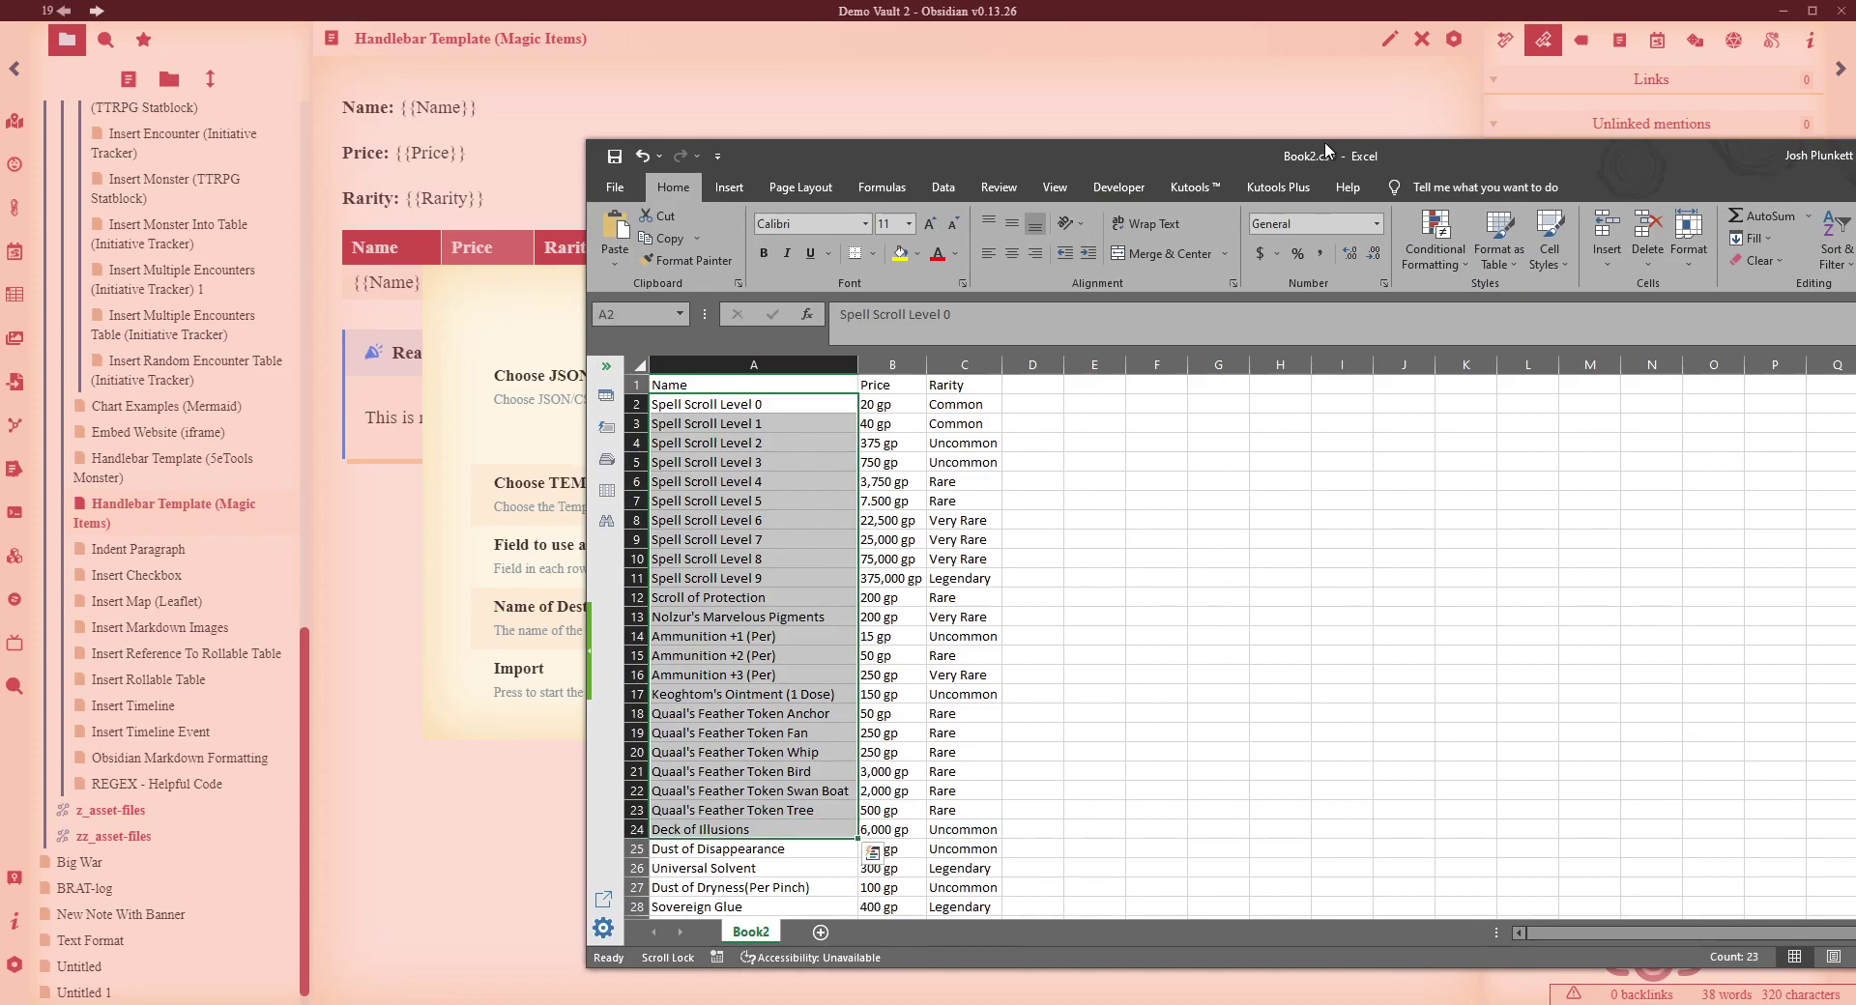
key("alt+Tab")
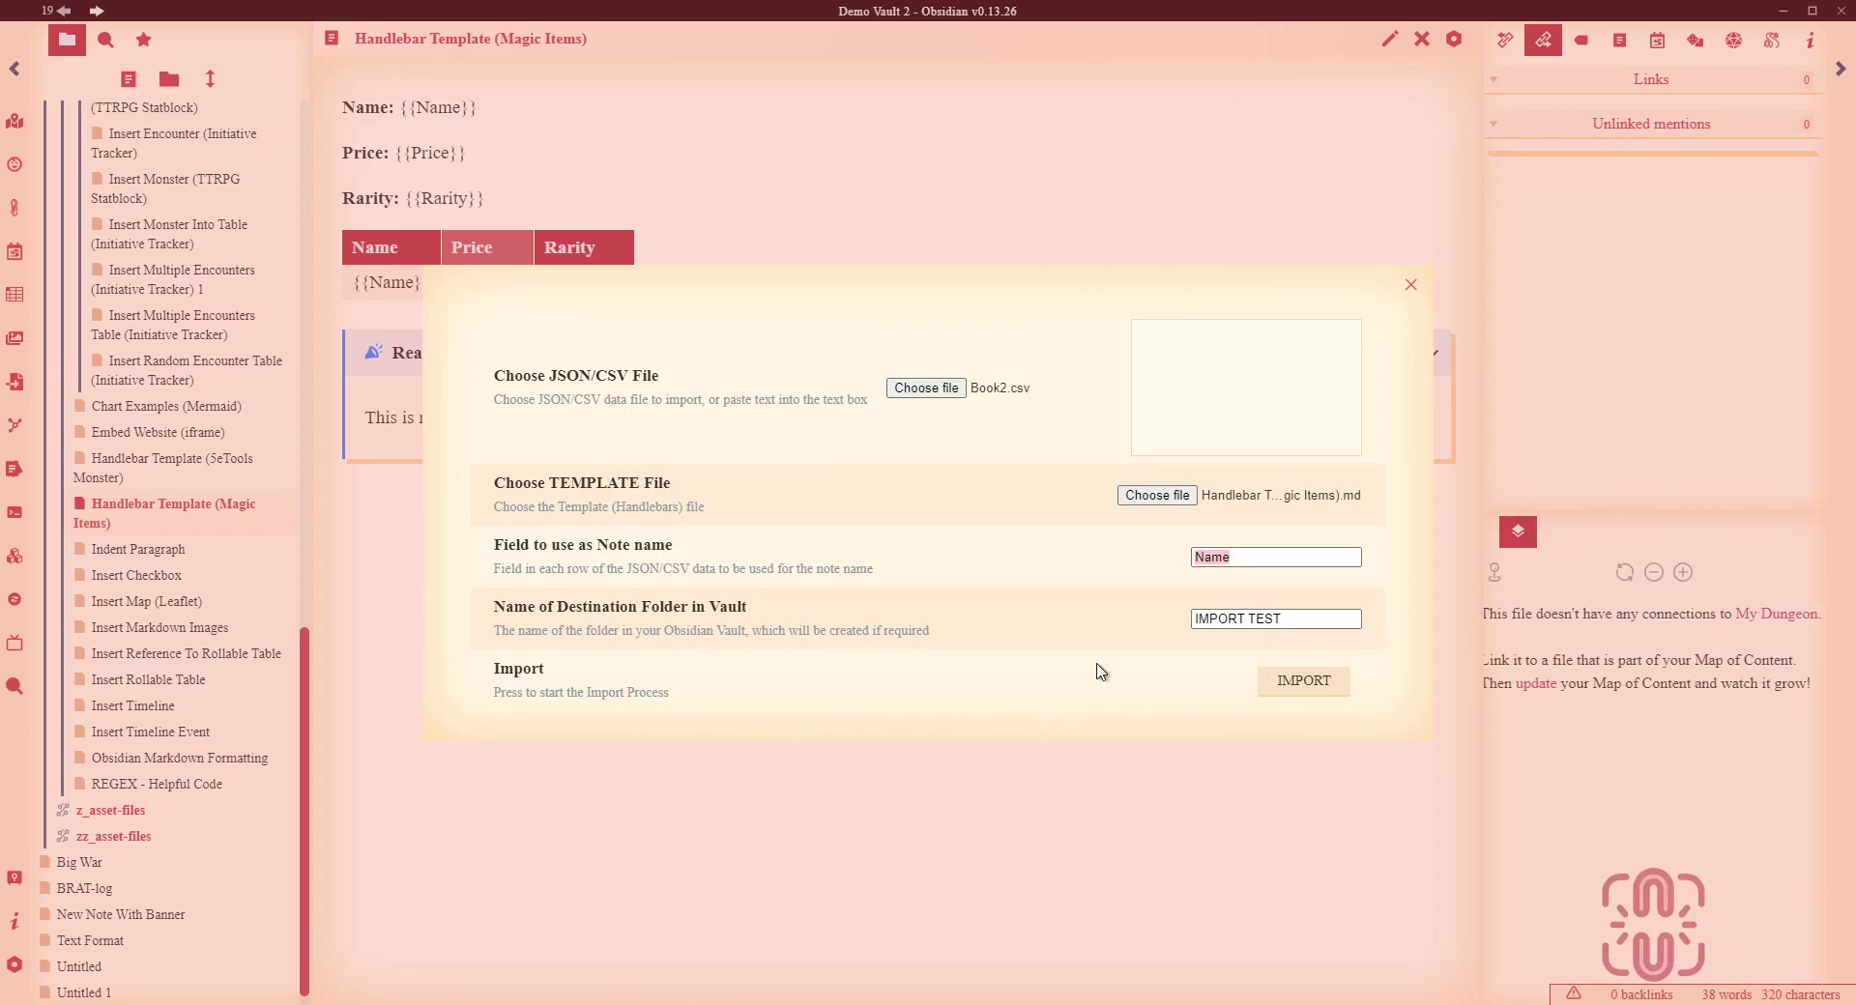
left_click(1108, 615)
left_click_drag(1286, 620, 901, 629)
left_click(1407, 290)
Close the importer, reopen the JSON/CSV Importer and choose Book2.csv from Downloads as the data file
left_click(1414, 286)
scroll(145, 367, "up", 10)
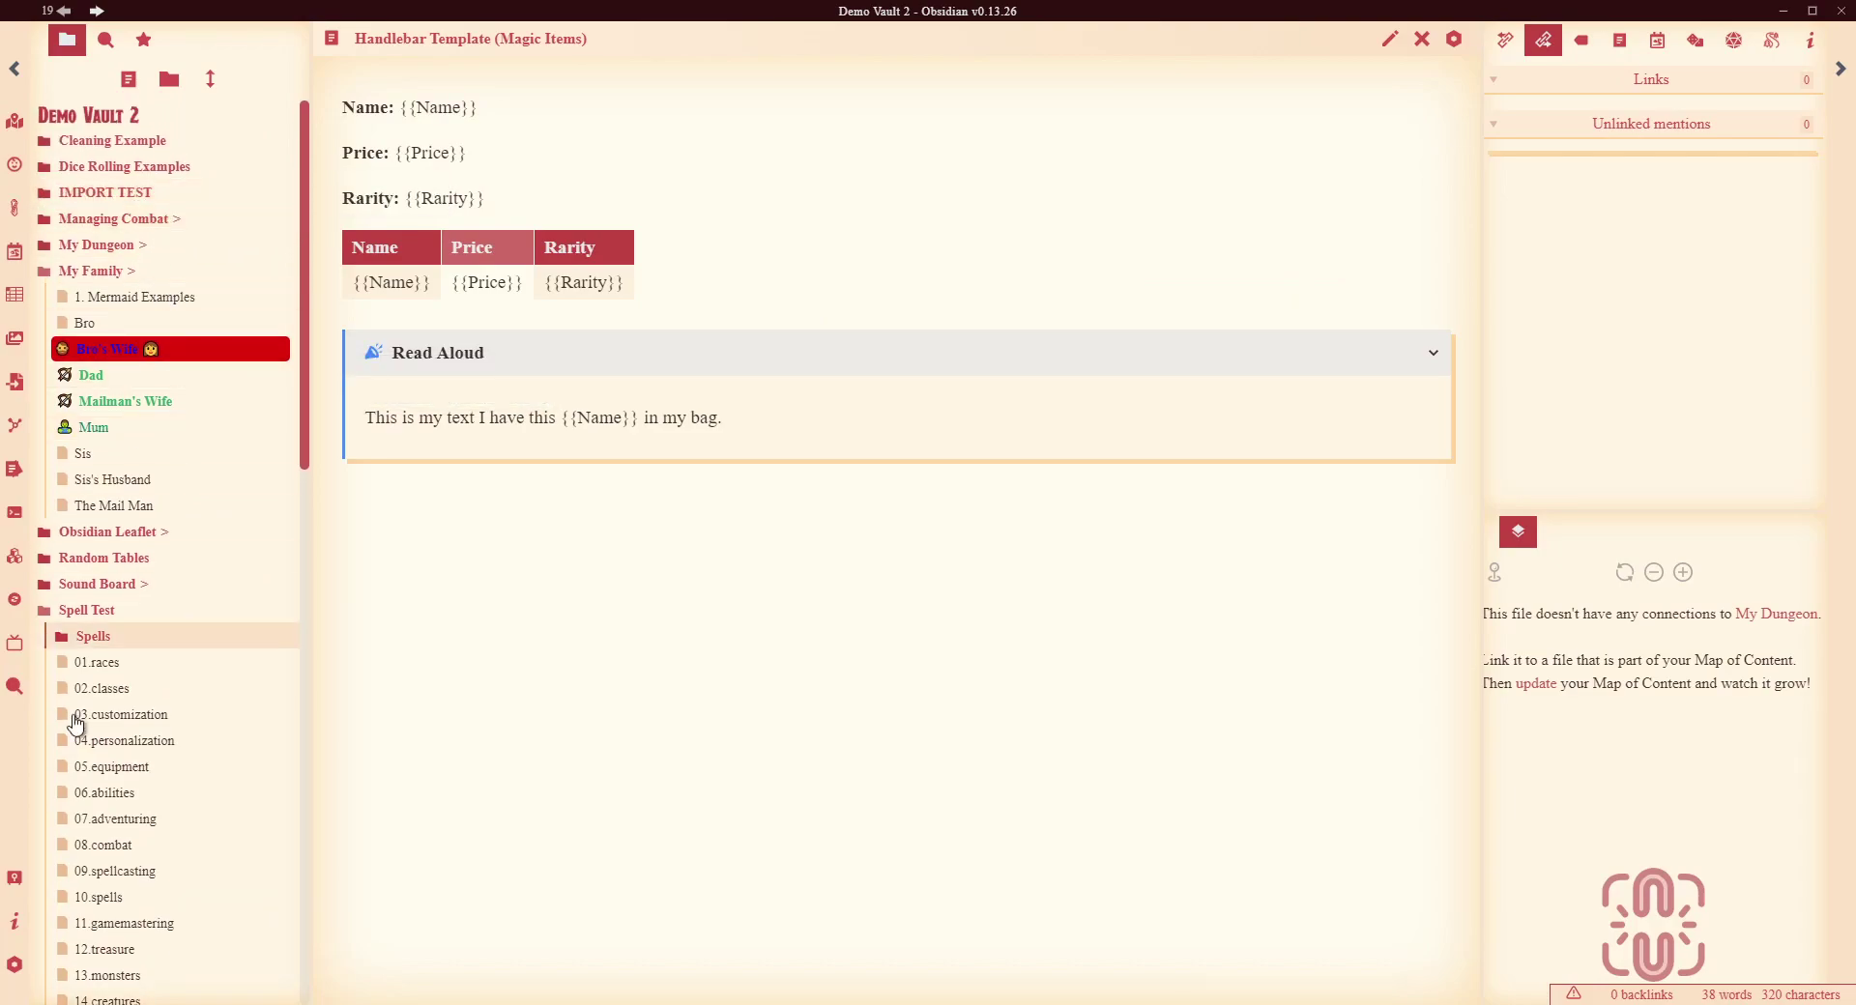
left_click(14, 688)
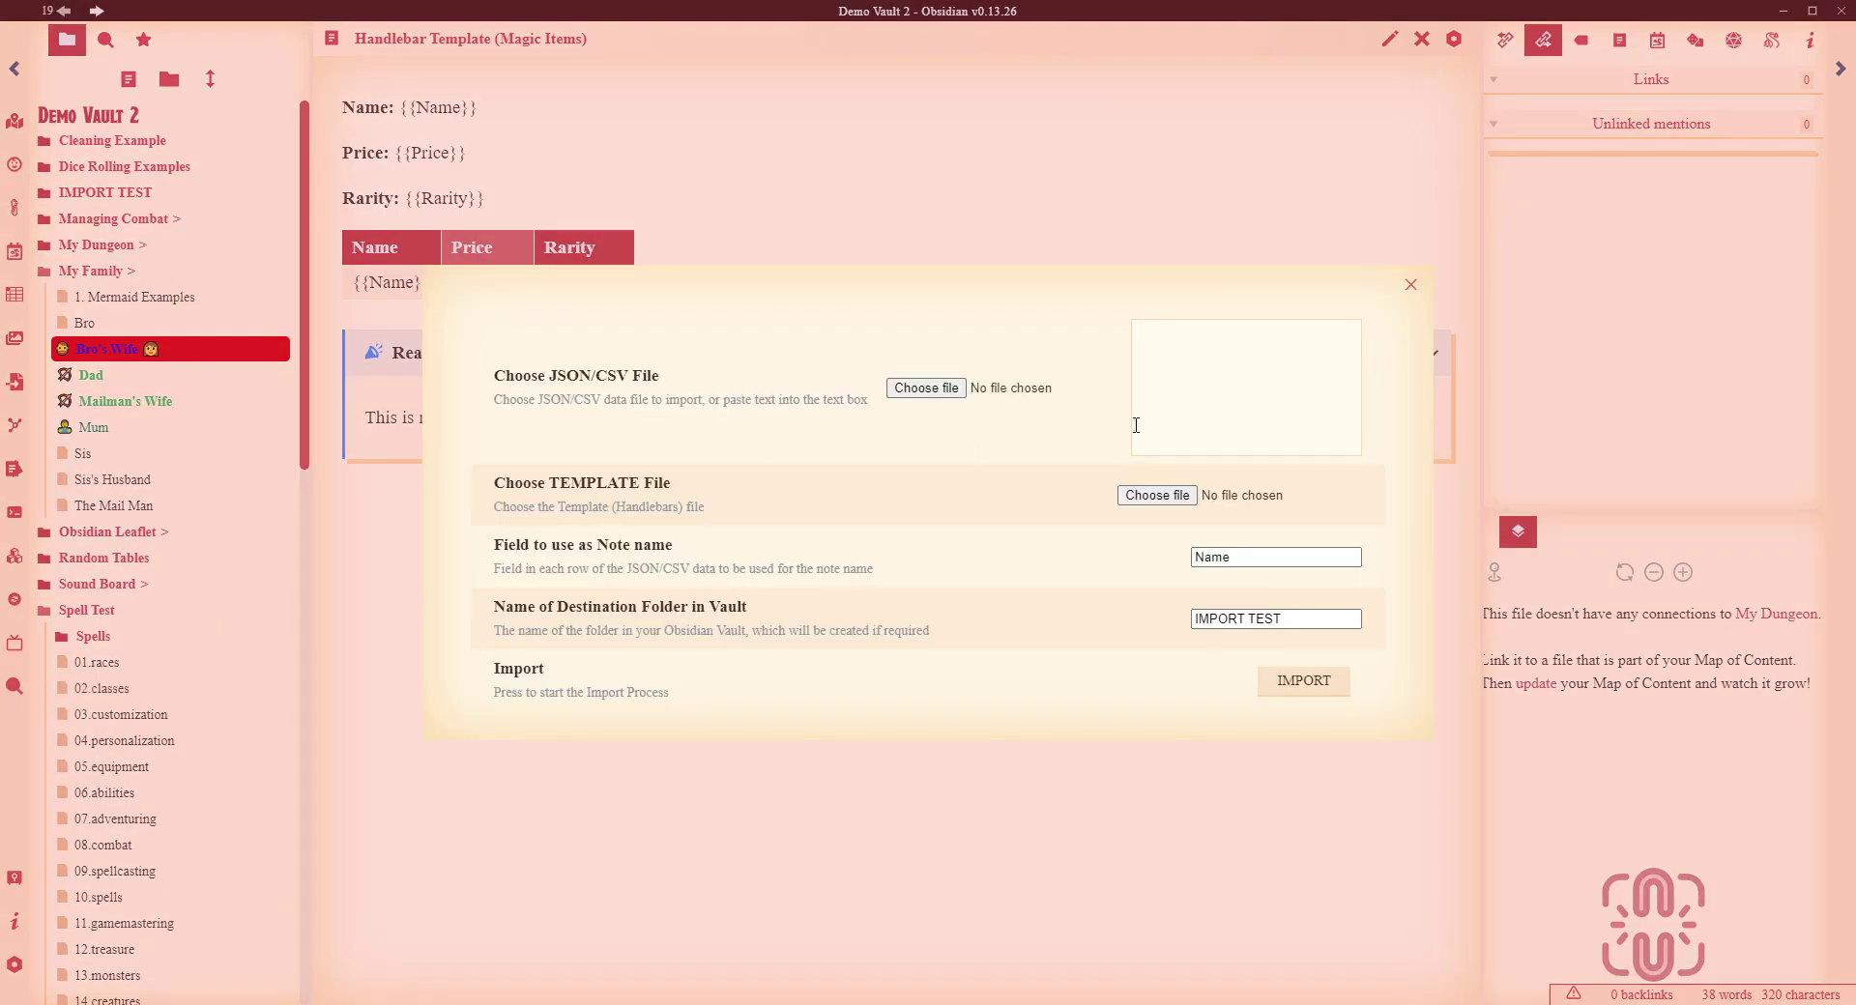
left_click(921, 389)
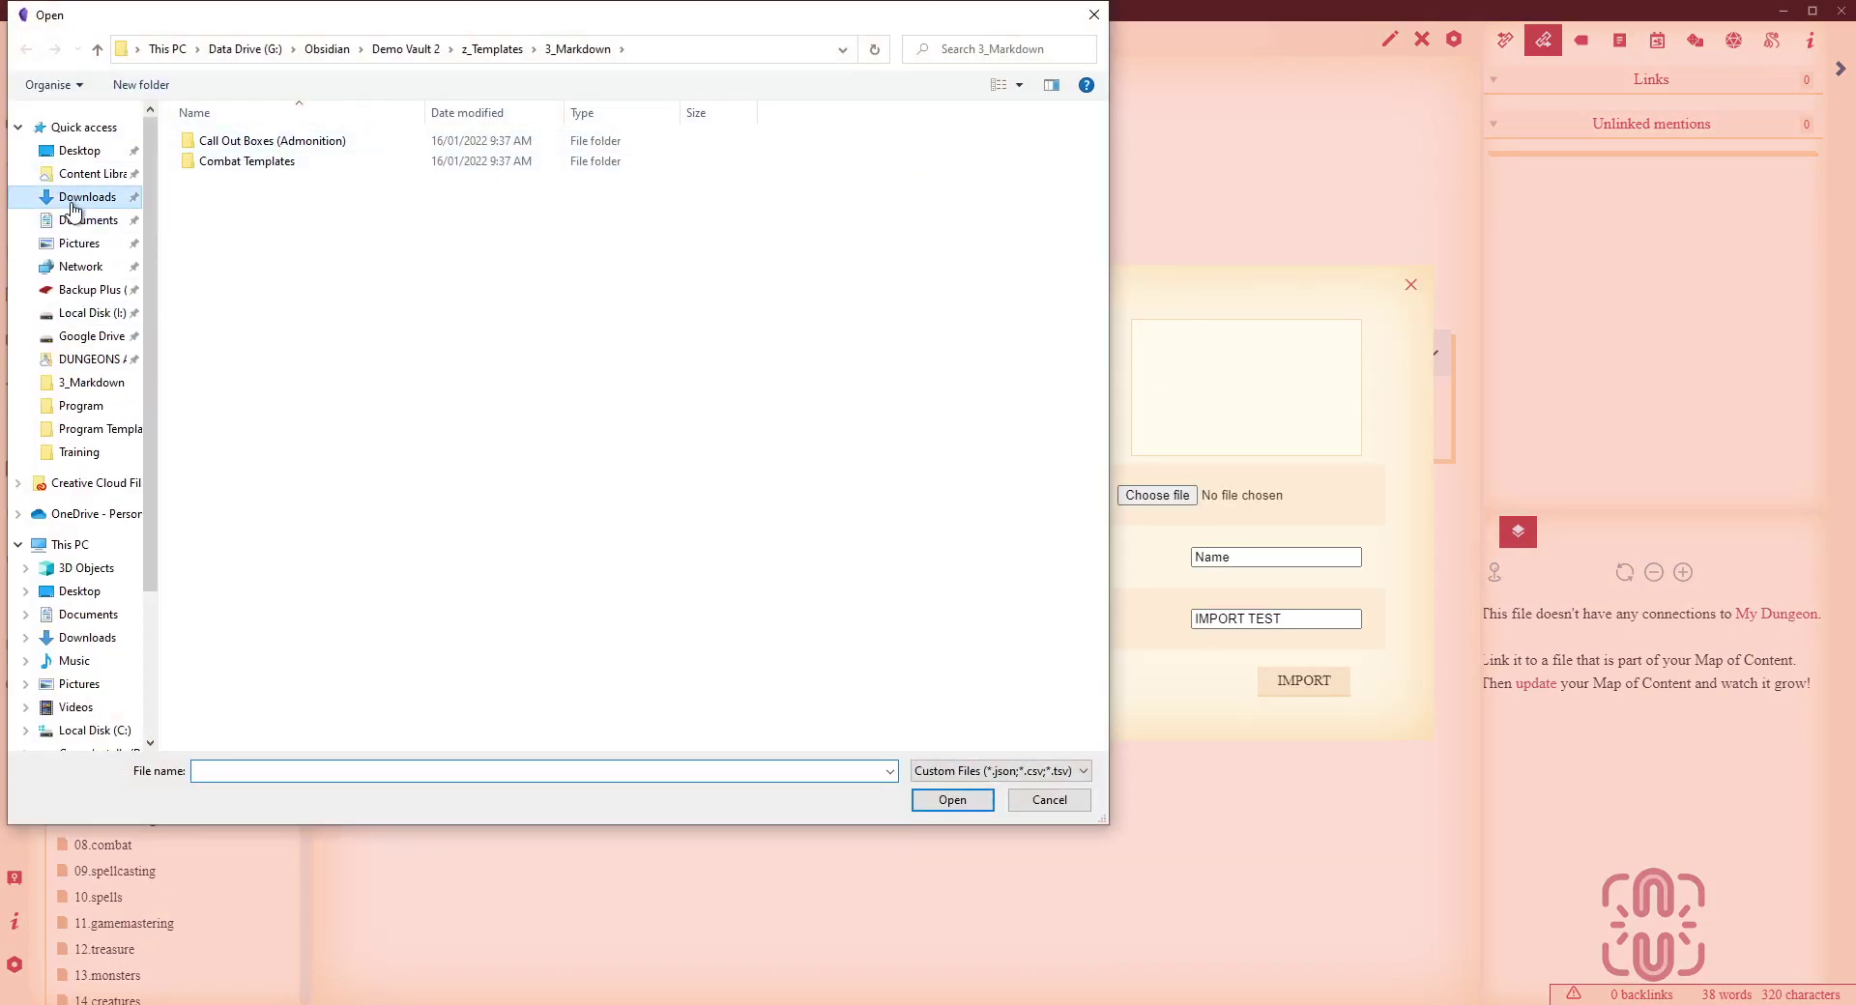
left_click(83, 197)
double_click(255, 160)
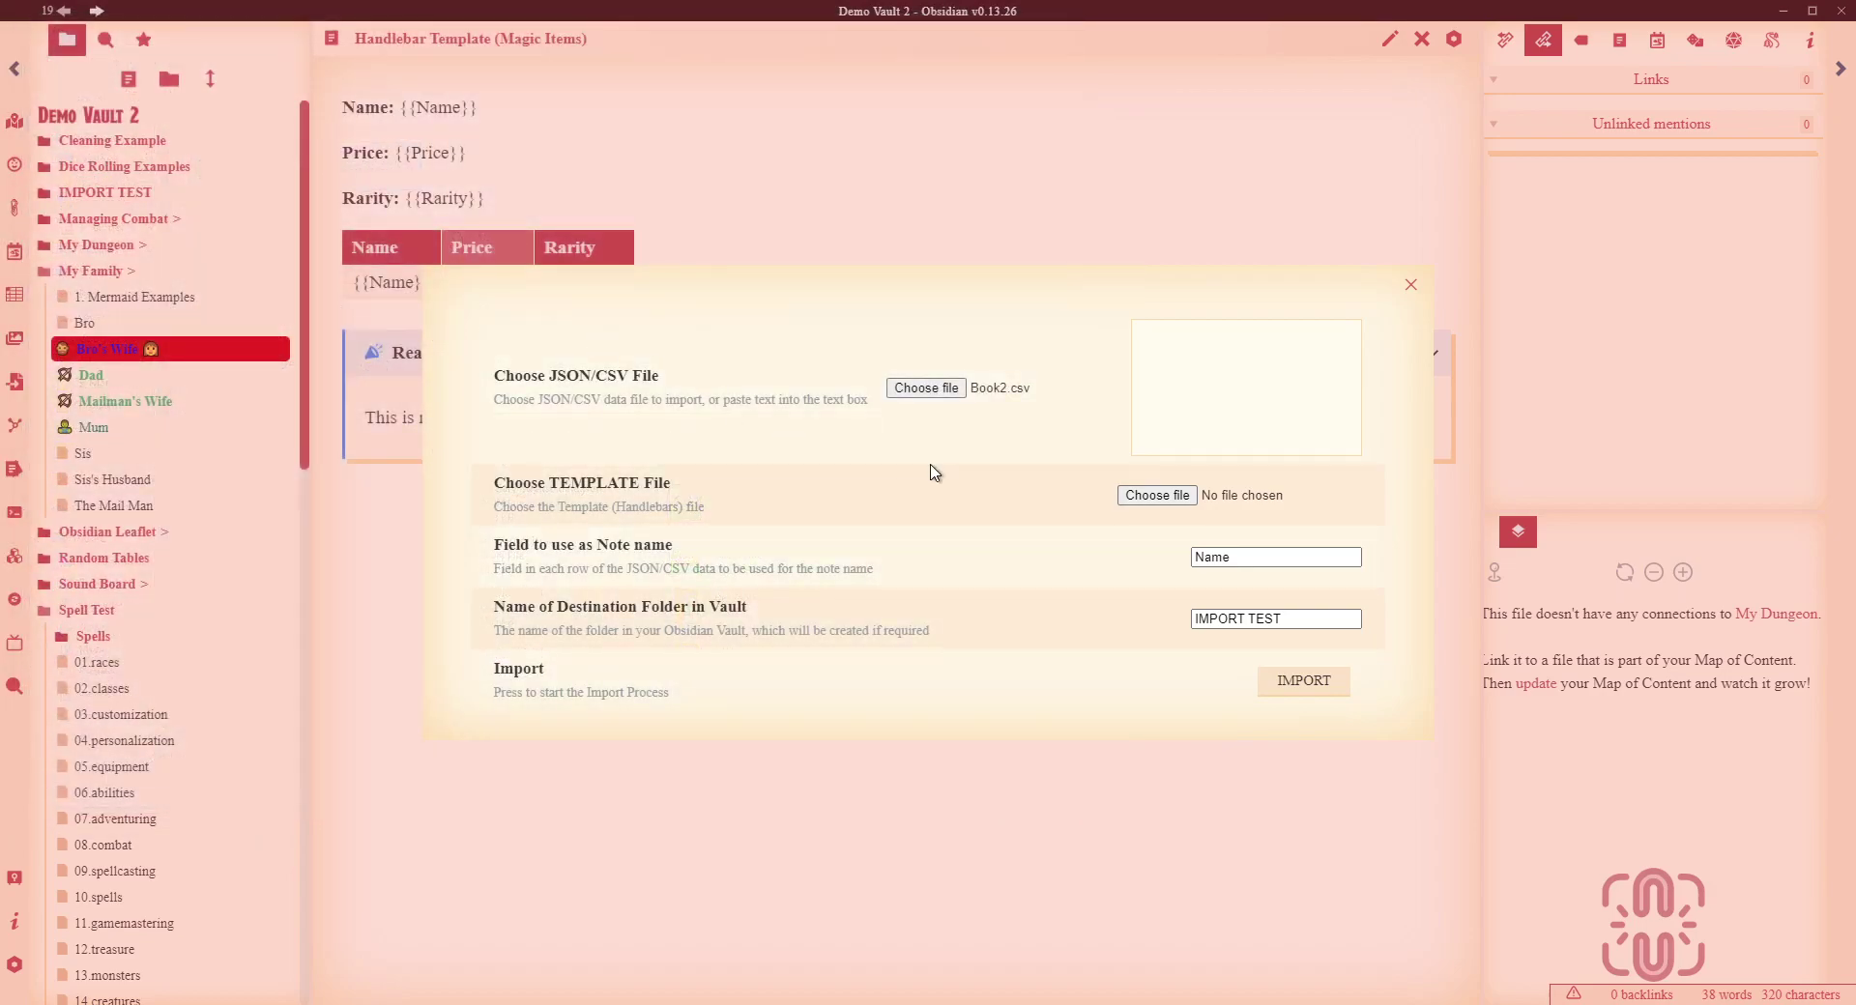
Pick Handlebar Template (Magic Items).md from Demo Vault 2's z_Templates/3_Markdown folder as the template
left_click(1206, 499)
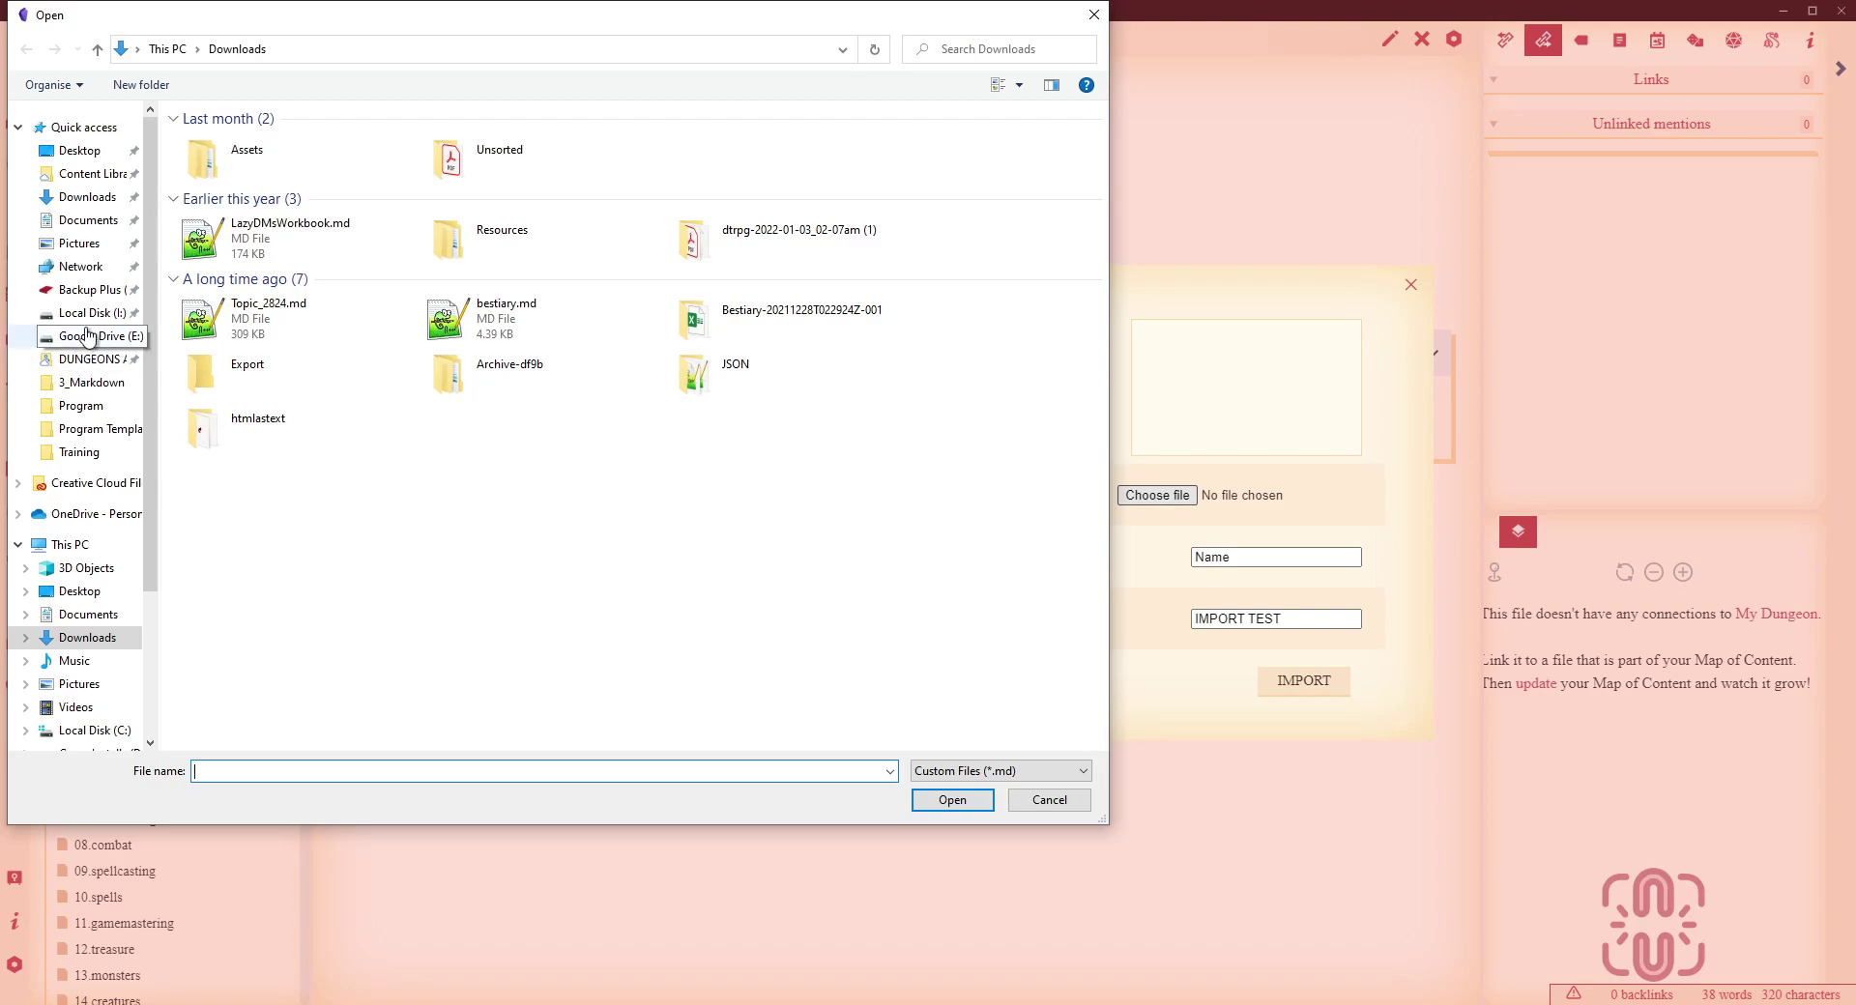
scroll(87, 335, "down", 2)
left_click(73, 716)
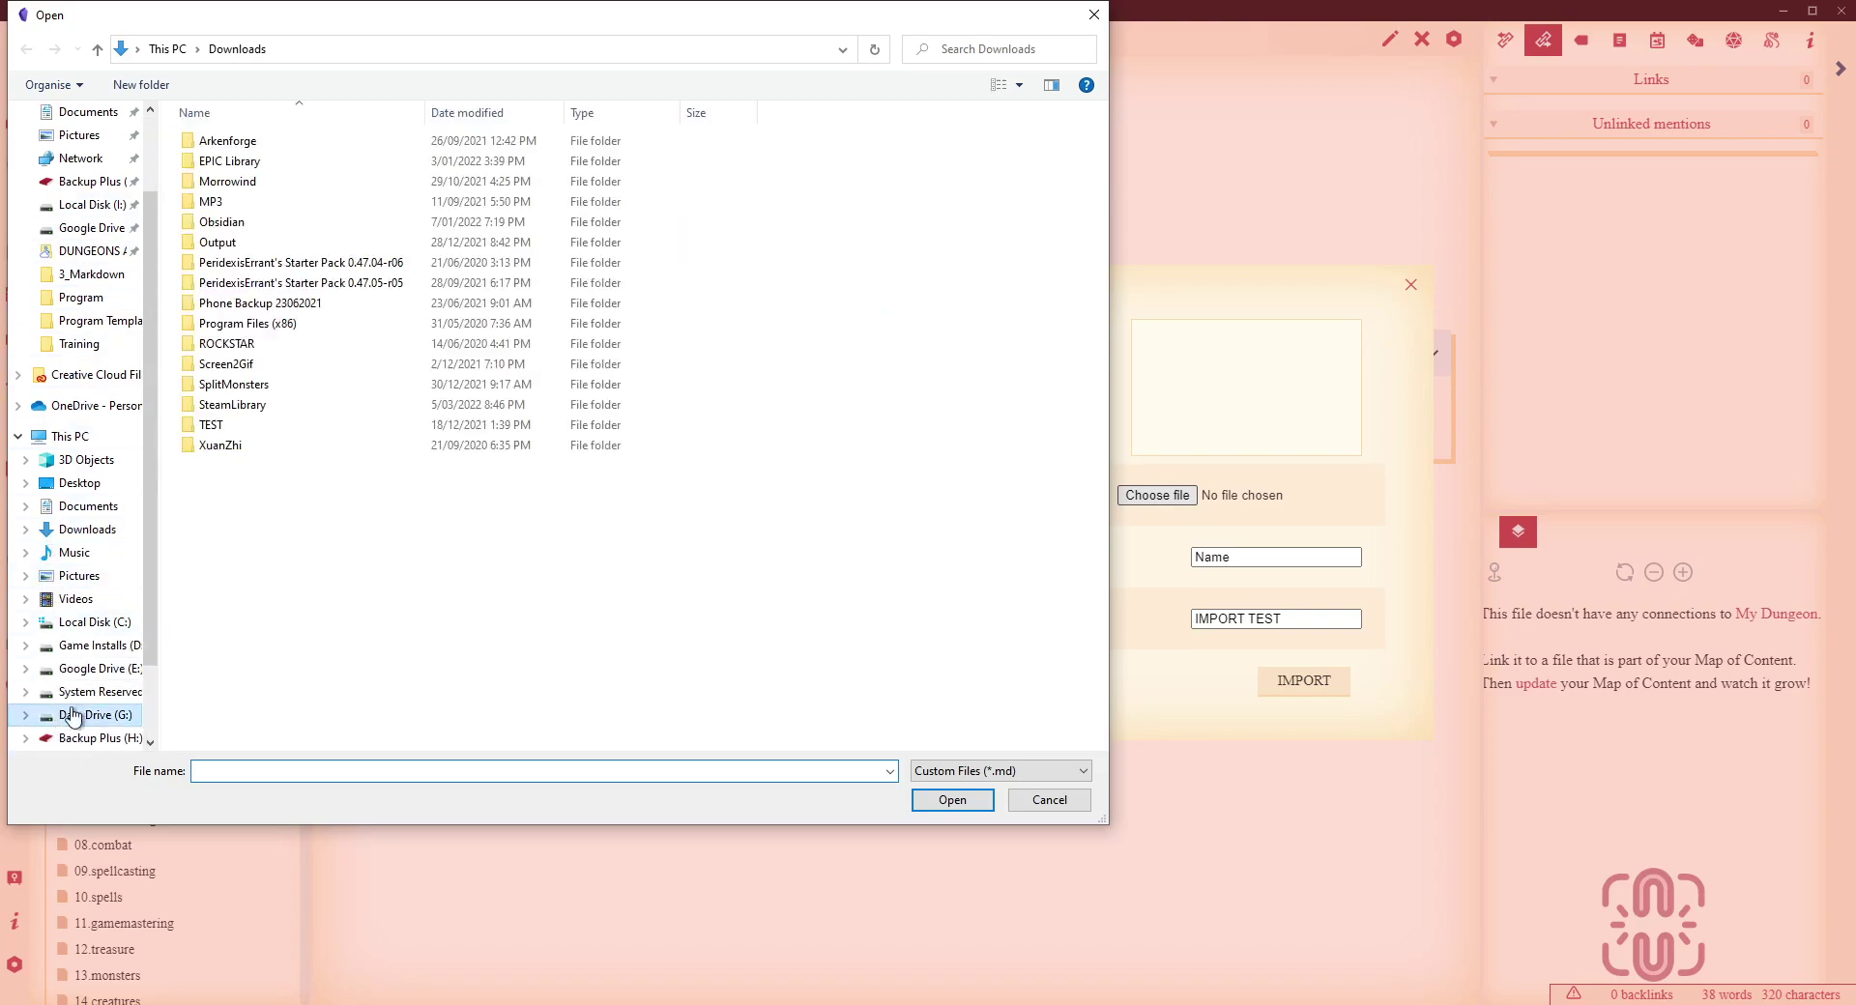
double_click(222, 222)
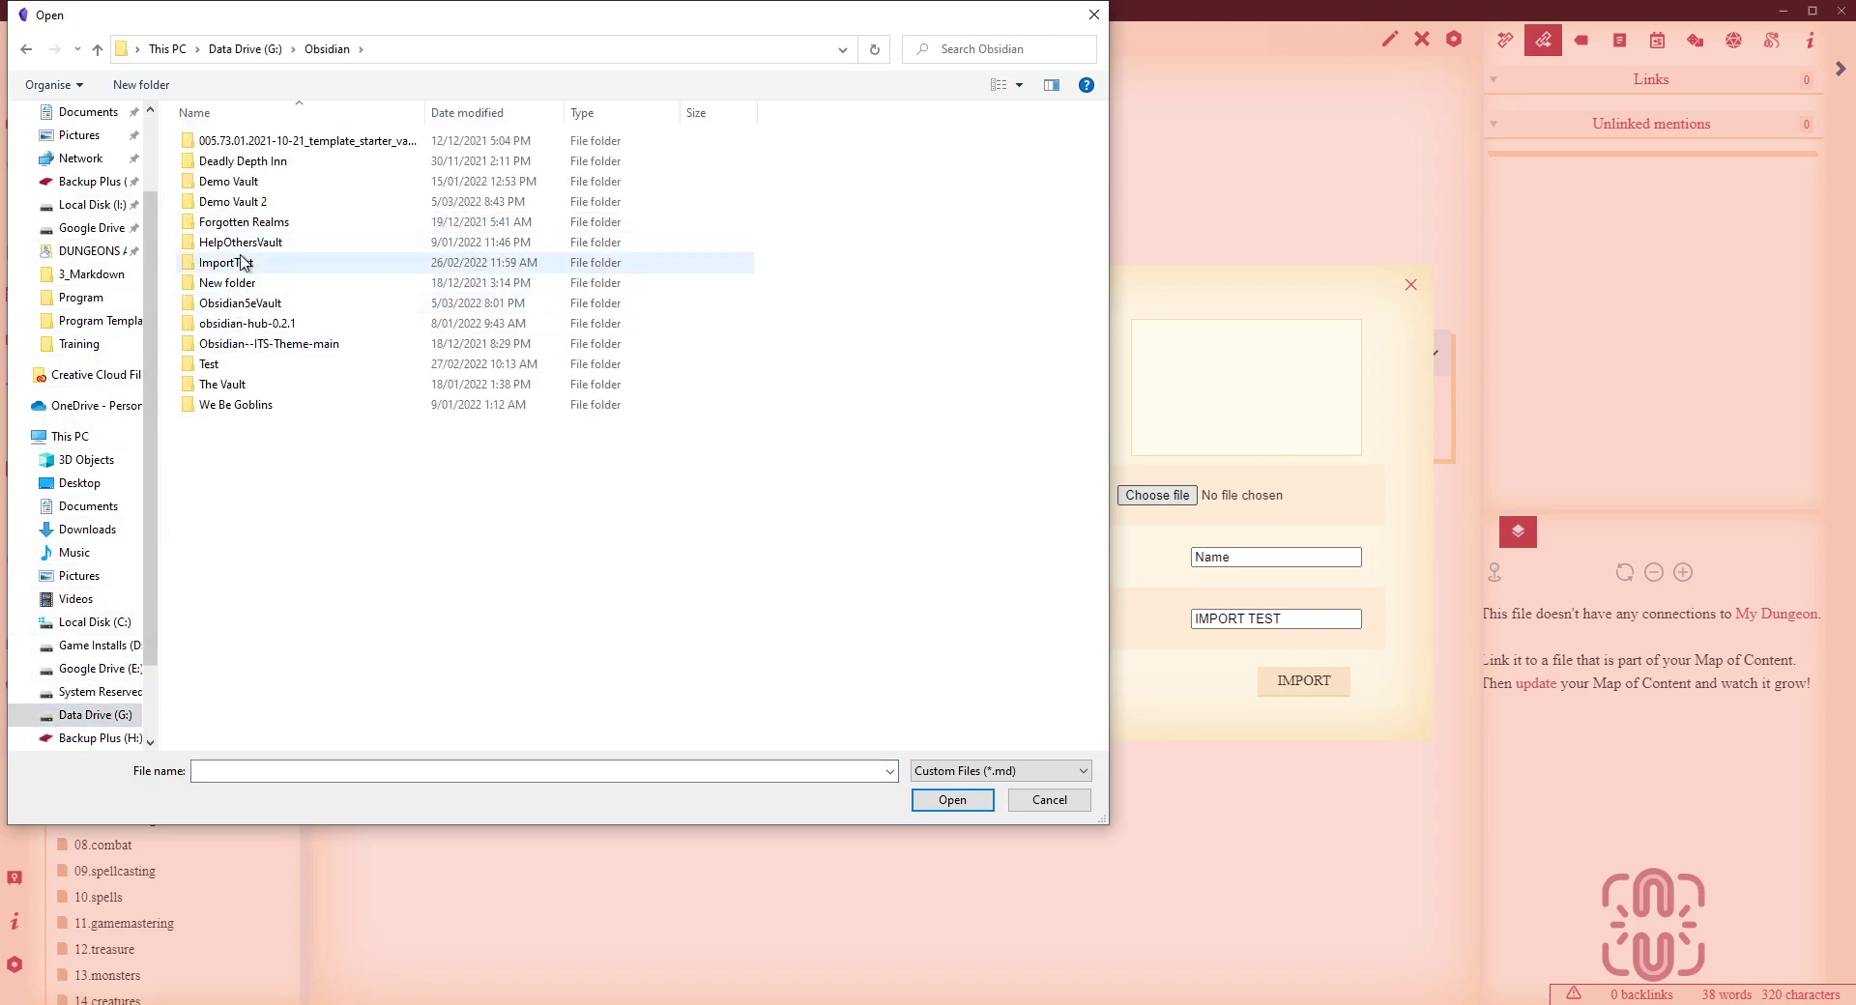
double_click(237, 202)
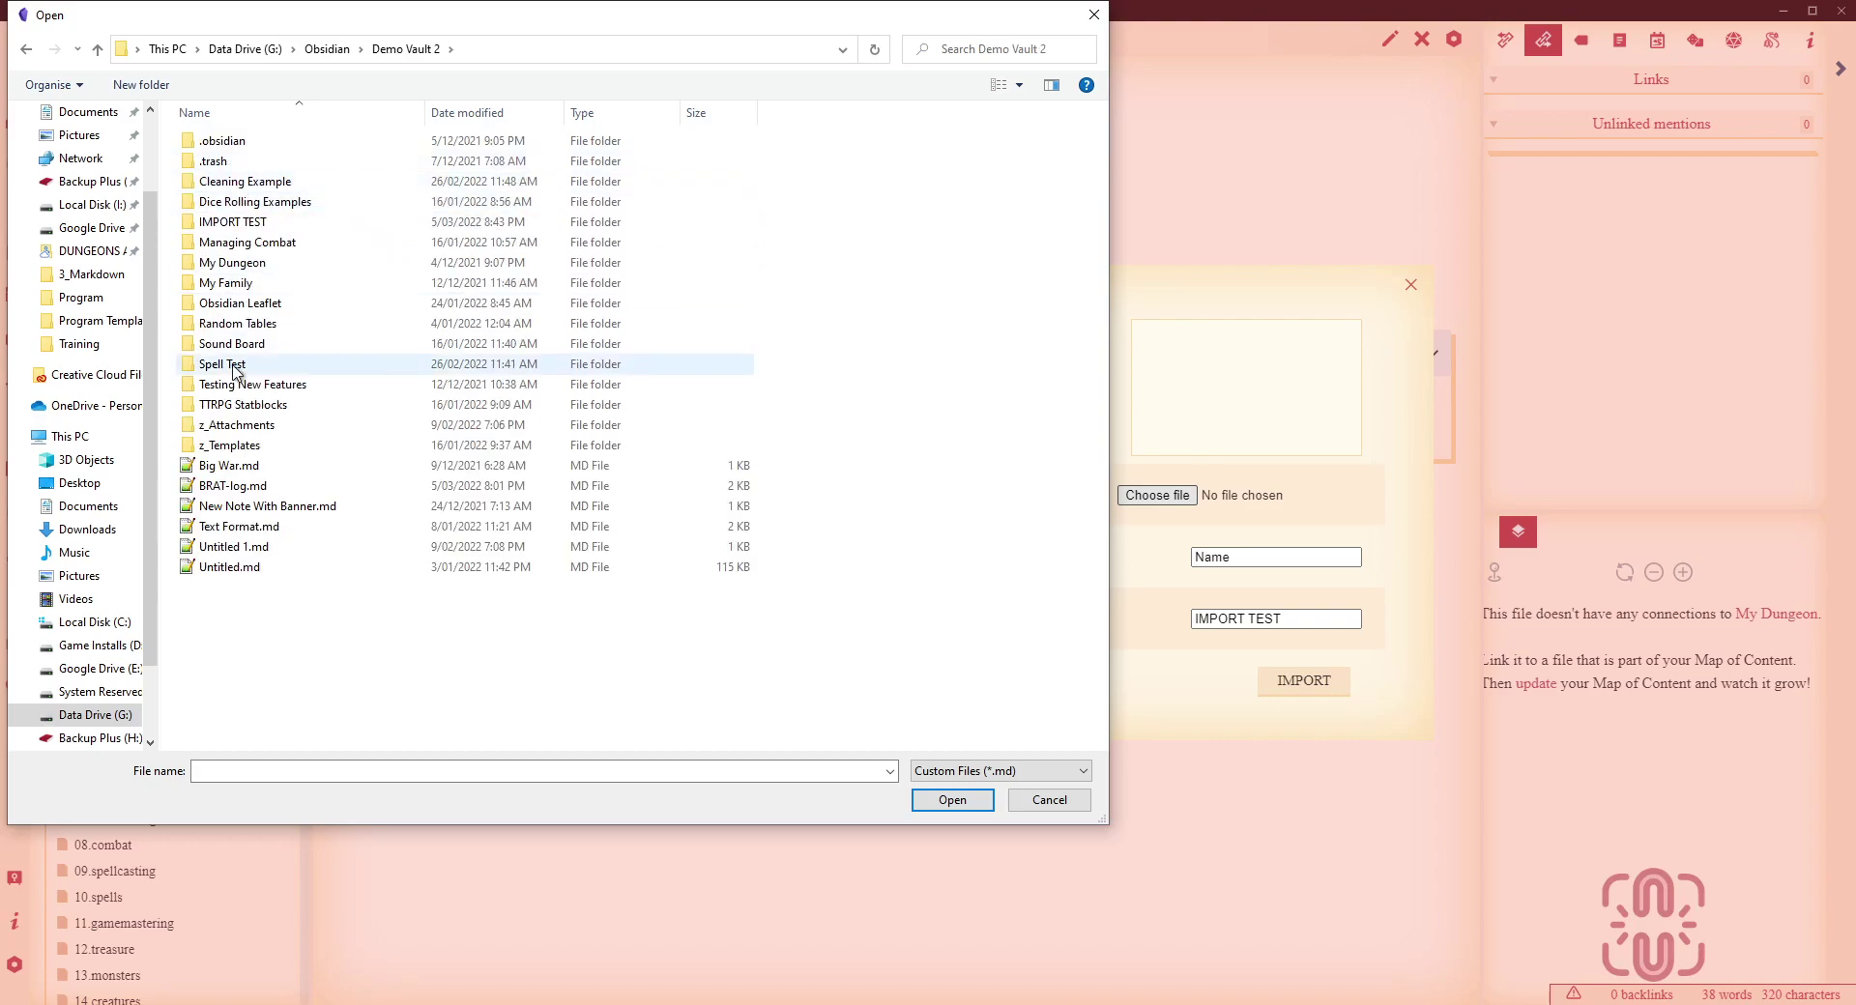
double_click(237, 447)
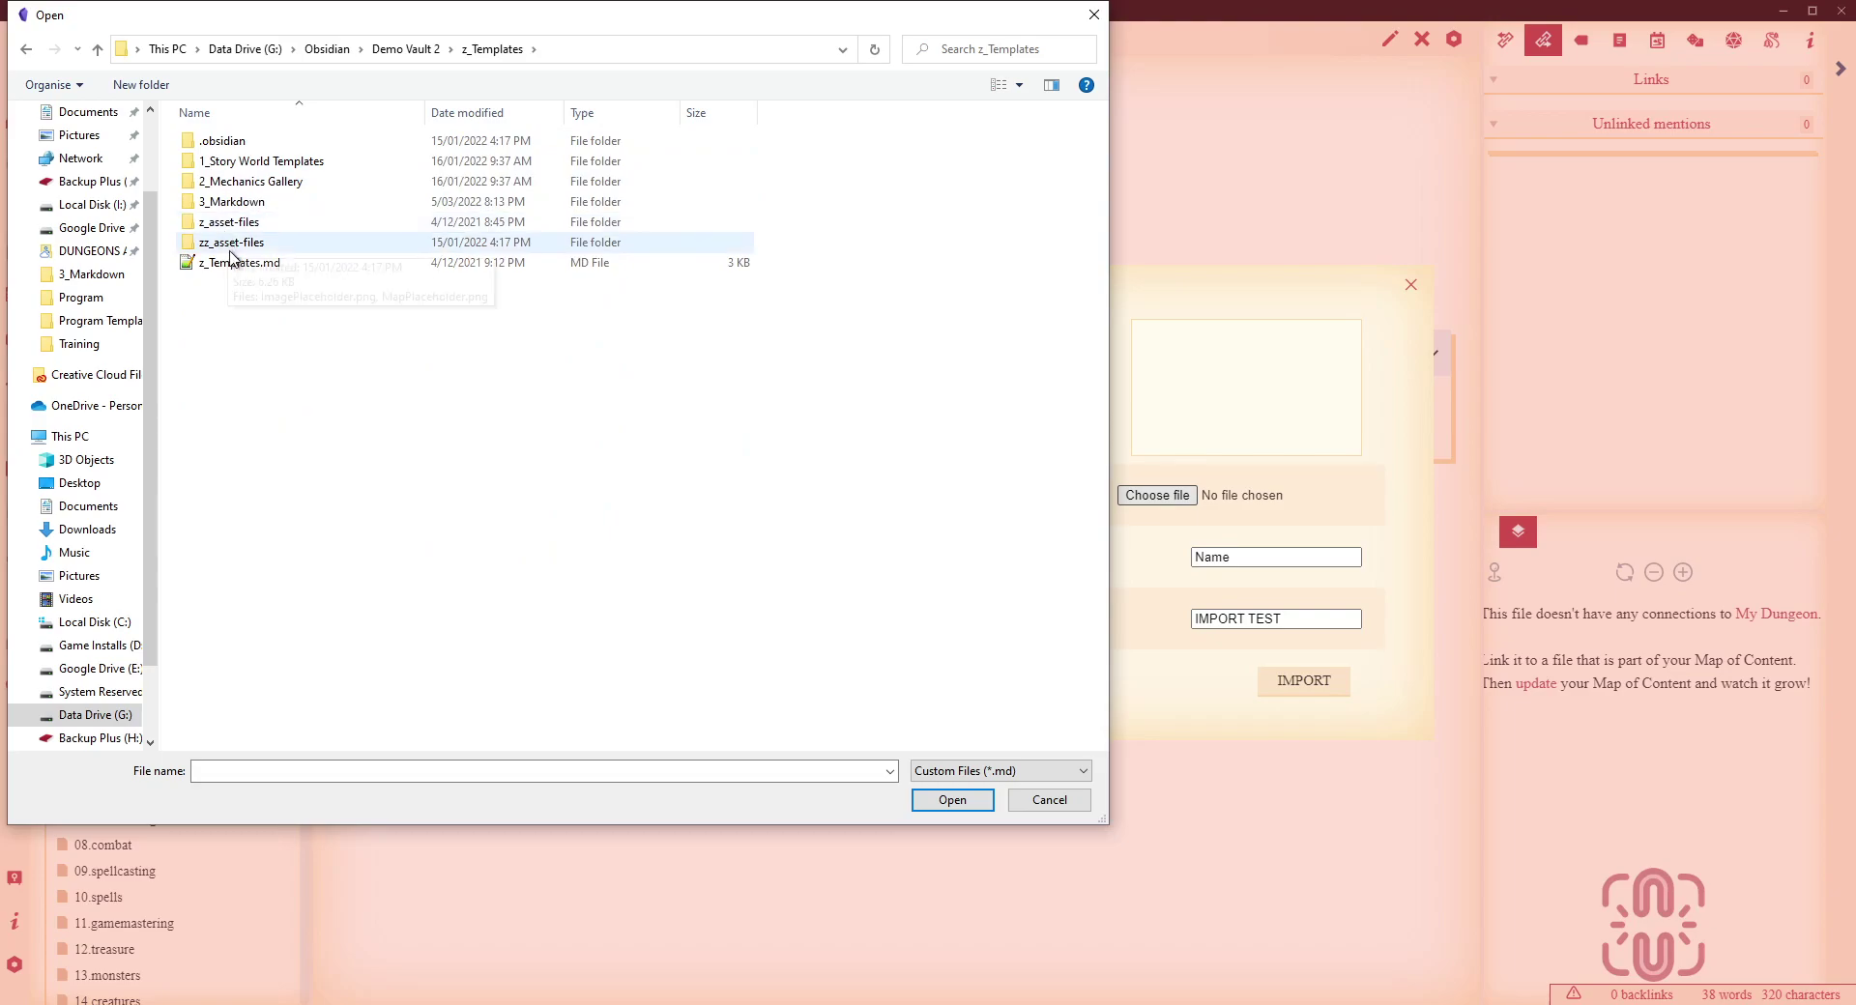
double_click(230, 202)
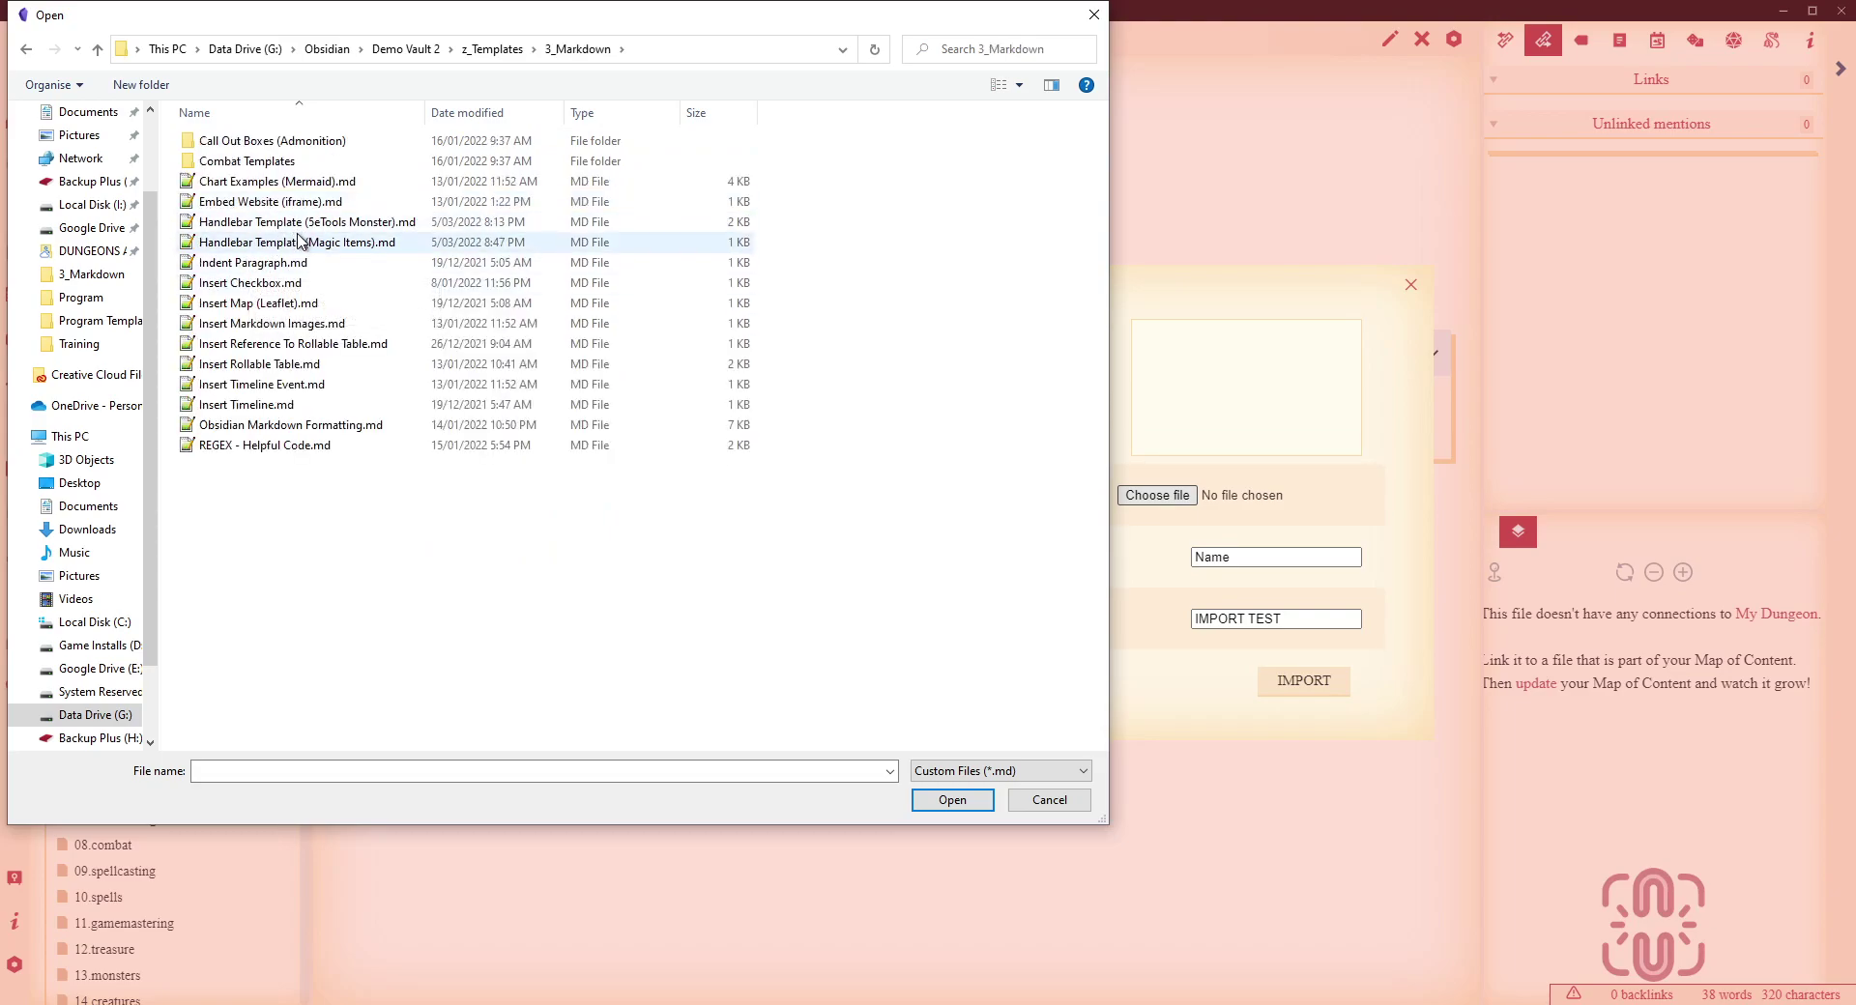
double_click(297, 242)
Import the Book2.csv items as notes, then close the import dialog
left_click(1317, 694)
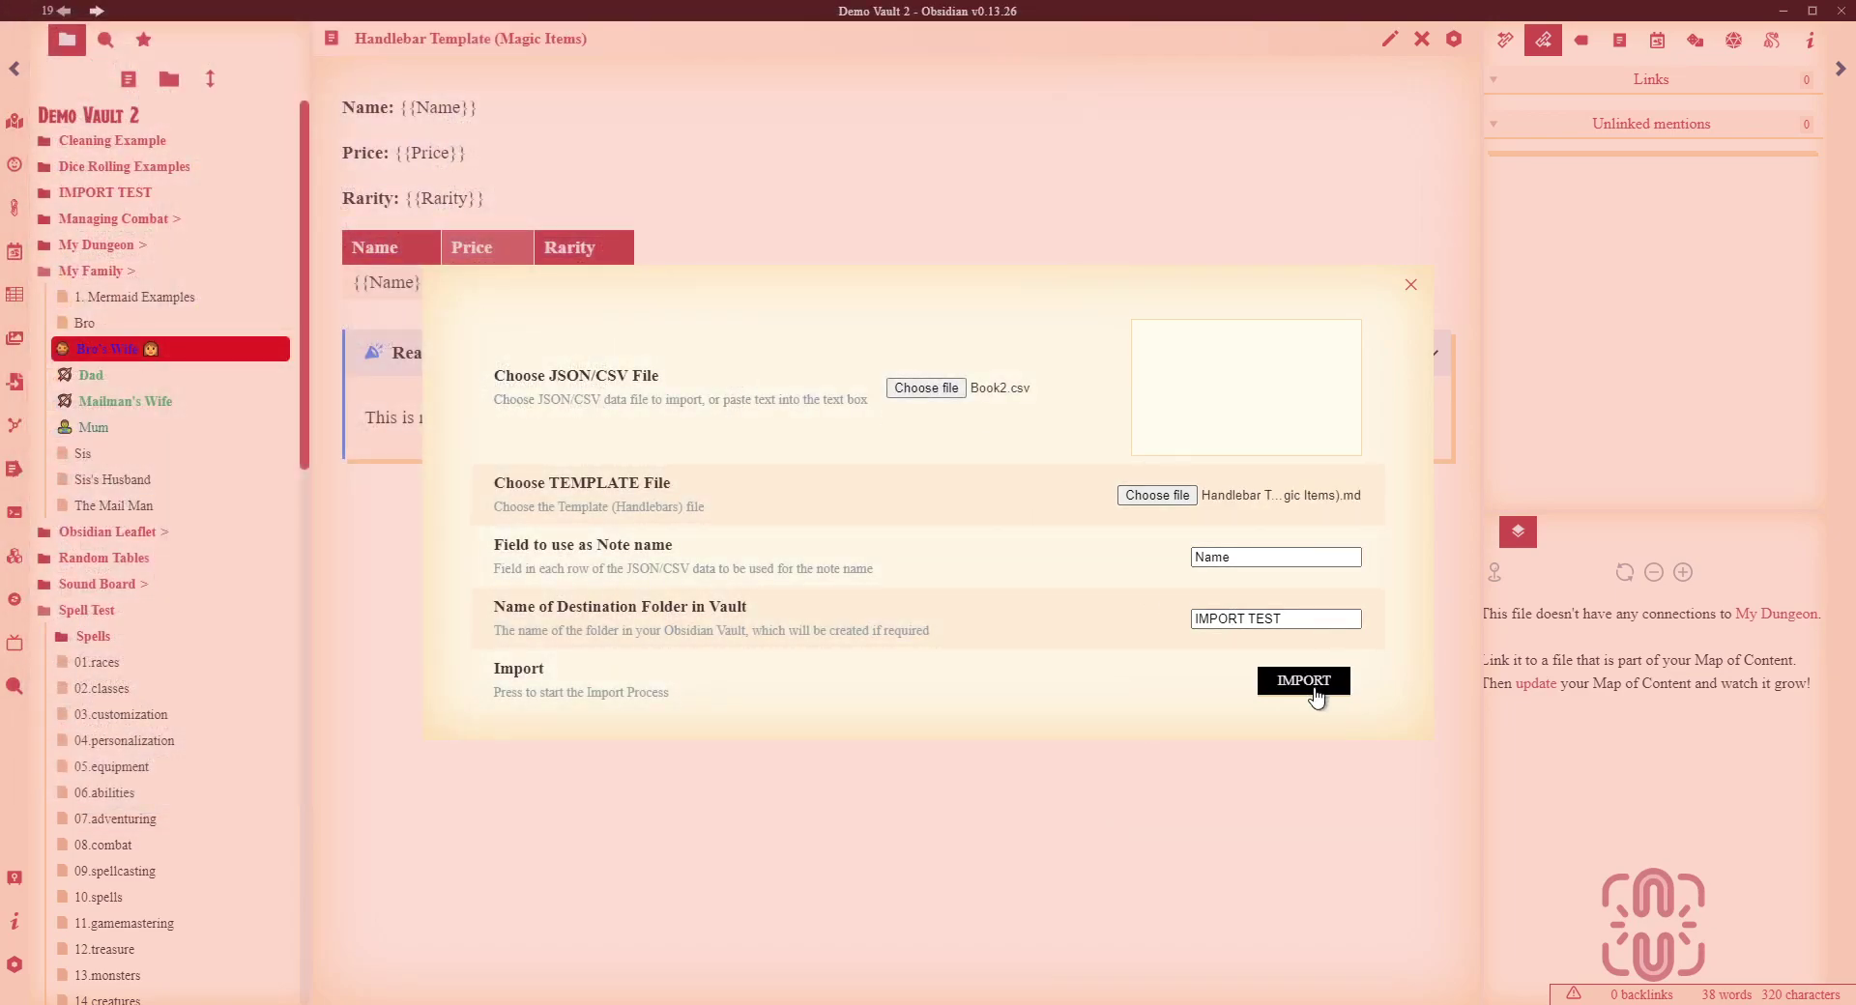
left_click(1306, 690)
left_click(1411, 284)
Expand the IMPORT TEST folder to list the notes from Ammunition +1 (Per) to Universal Solvent
left_click(136, 195)
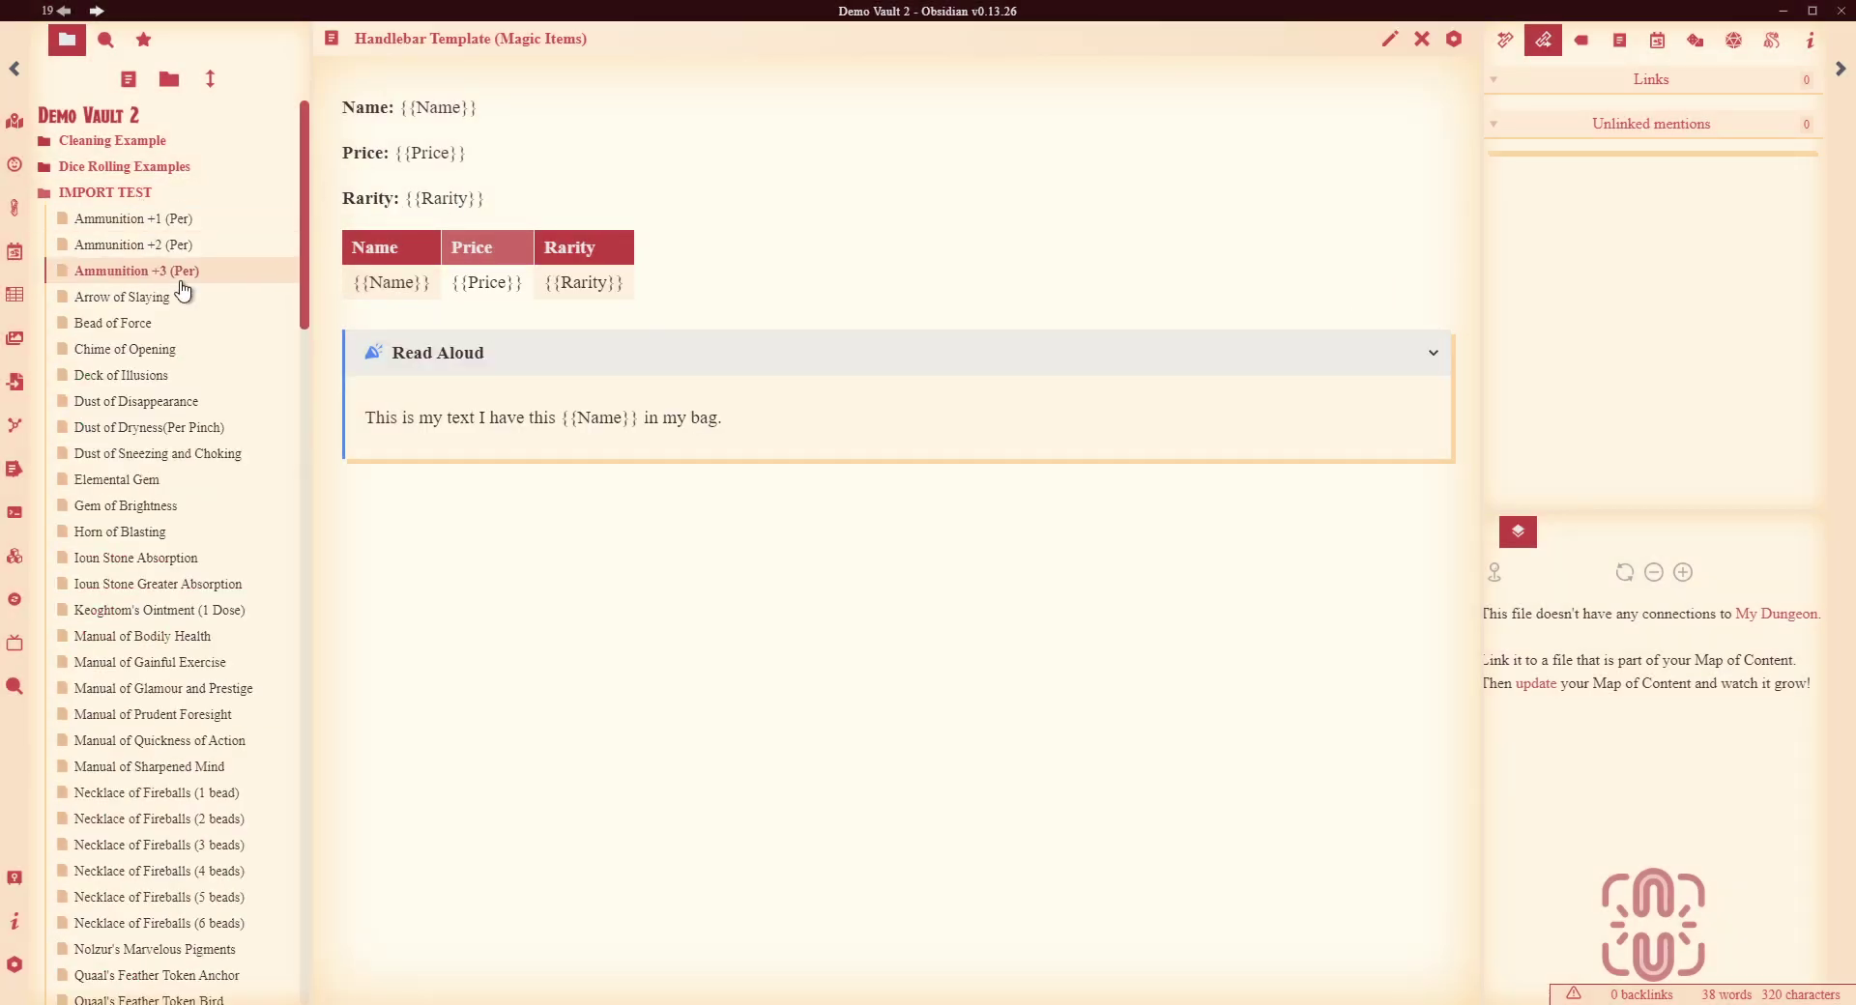
scroll(223, 525, "down", 10)
scroll(228, 538, "up", 5)
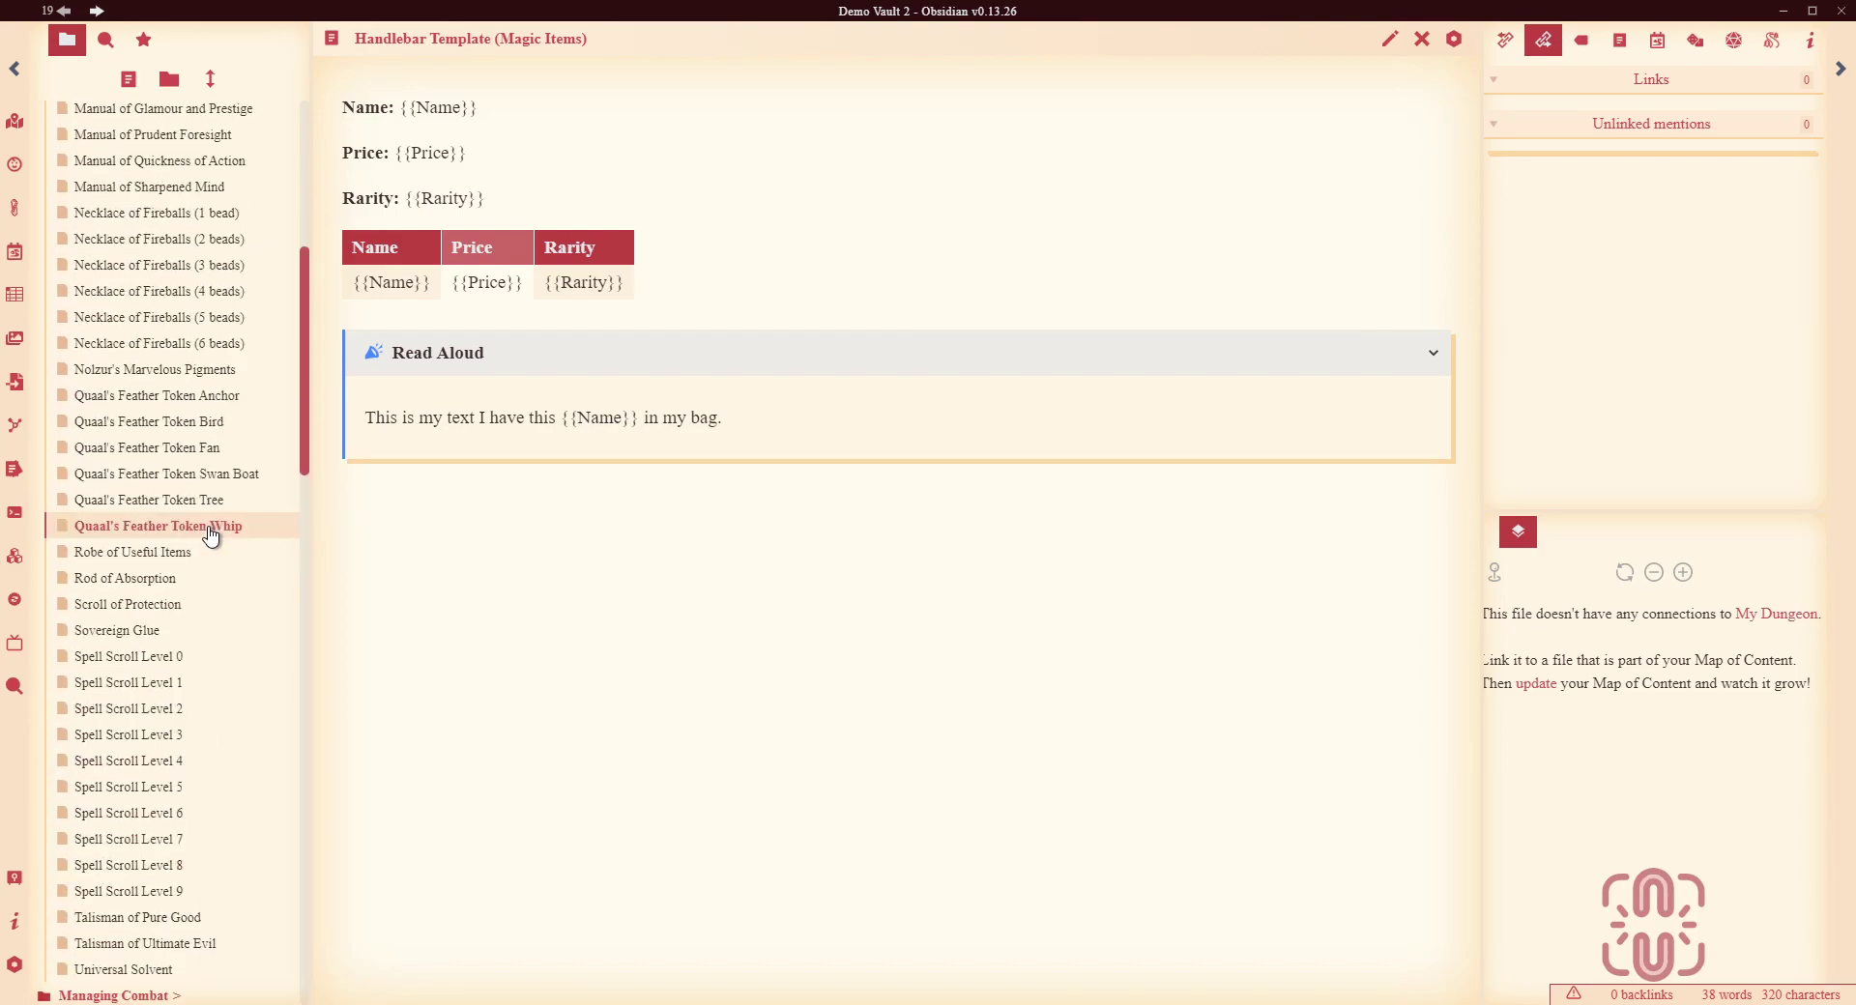
scroll(210, 534, "up", 5)
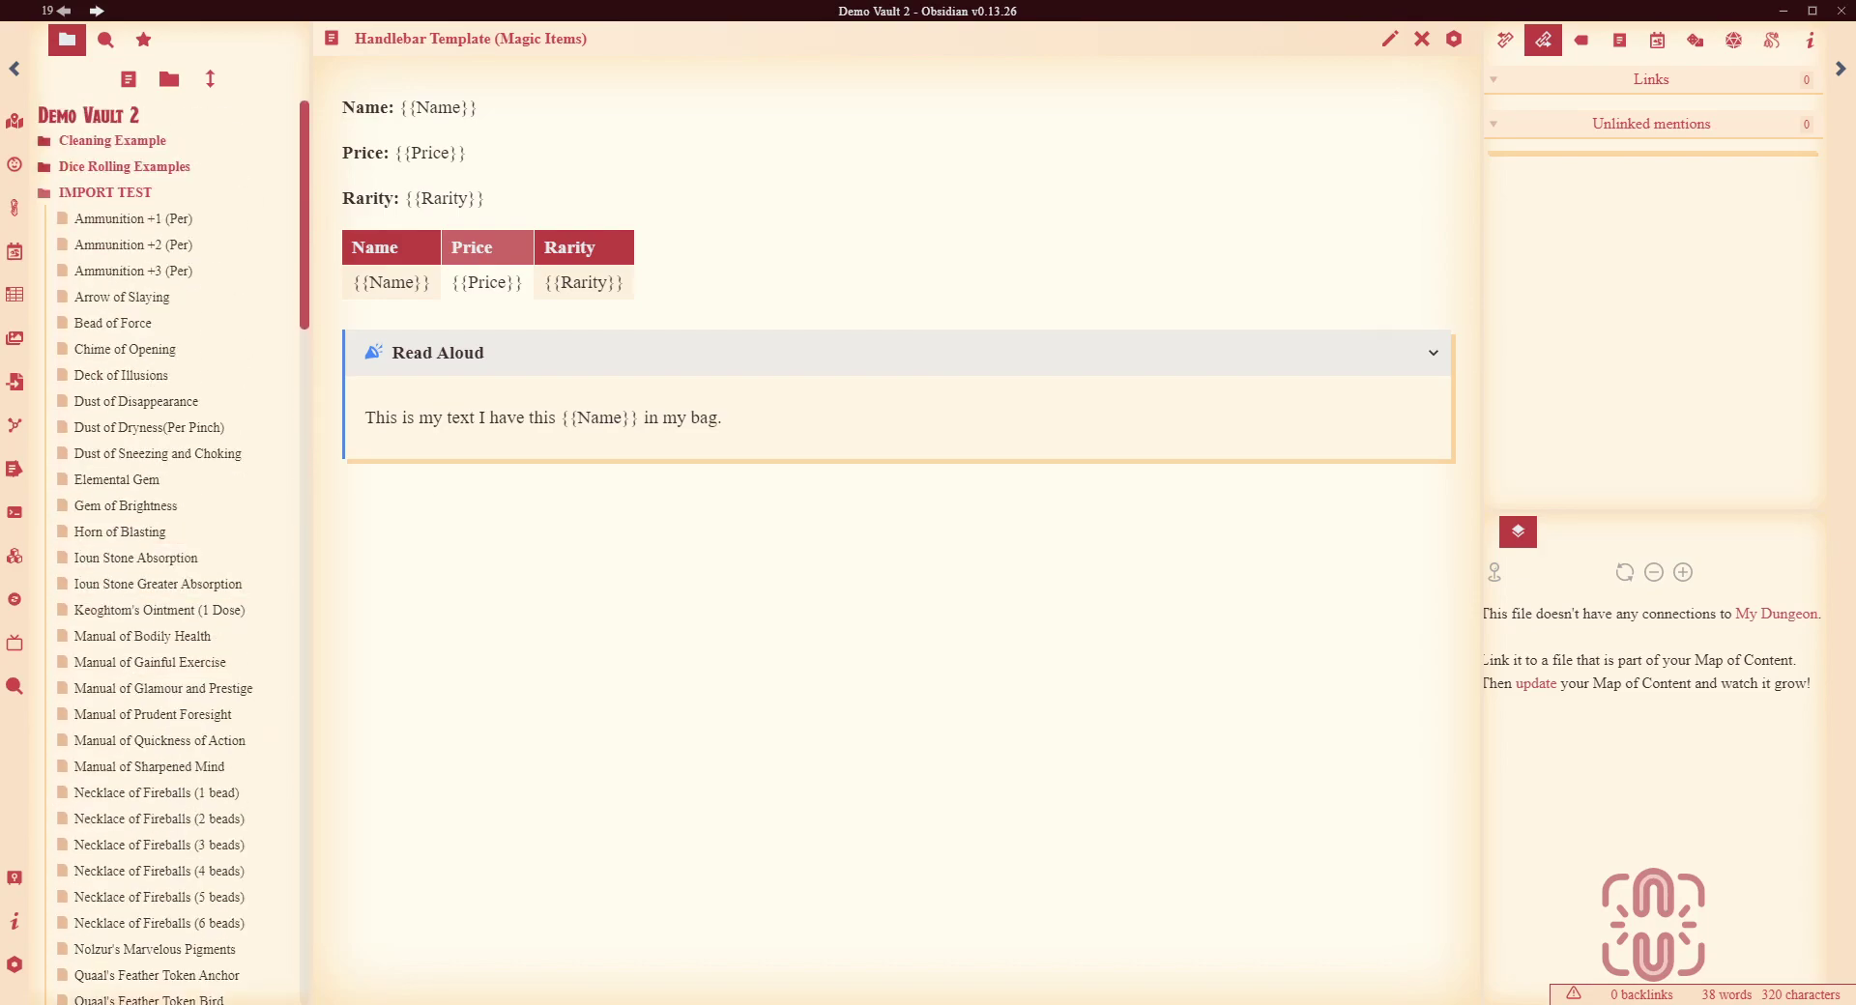
key("alt+Tab")
left_click(791, 521)
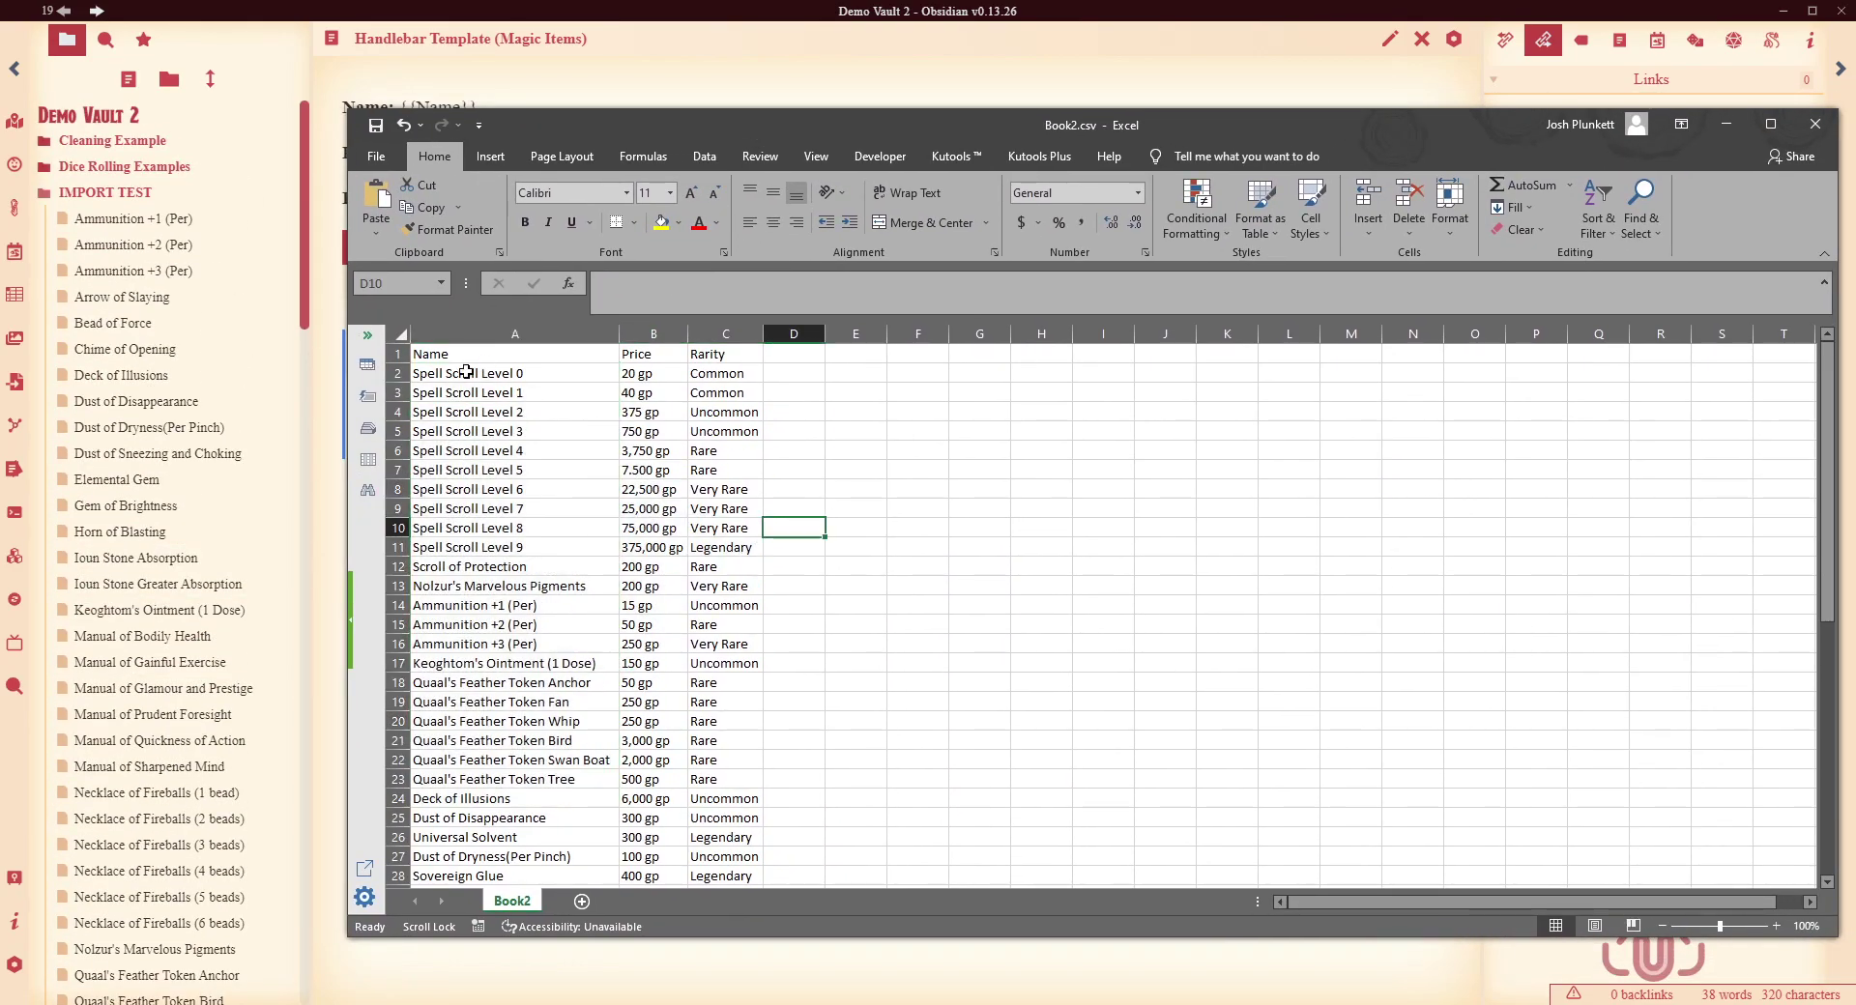
left_click_drag(466, 372, 527, 837)
scroll(527, 837, "down", 7)
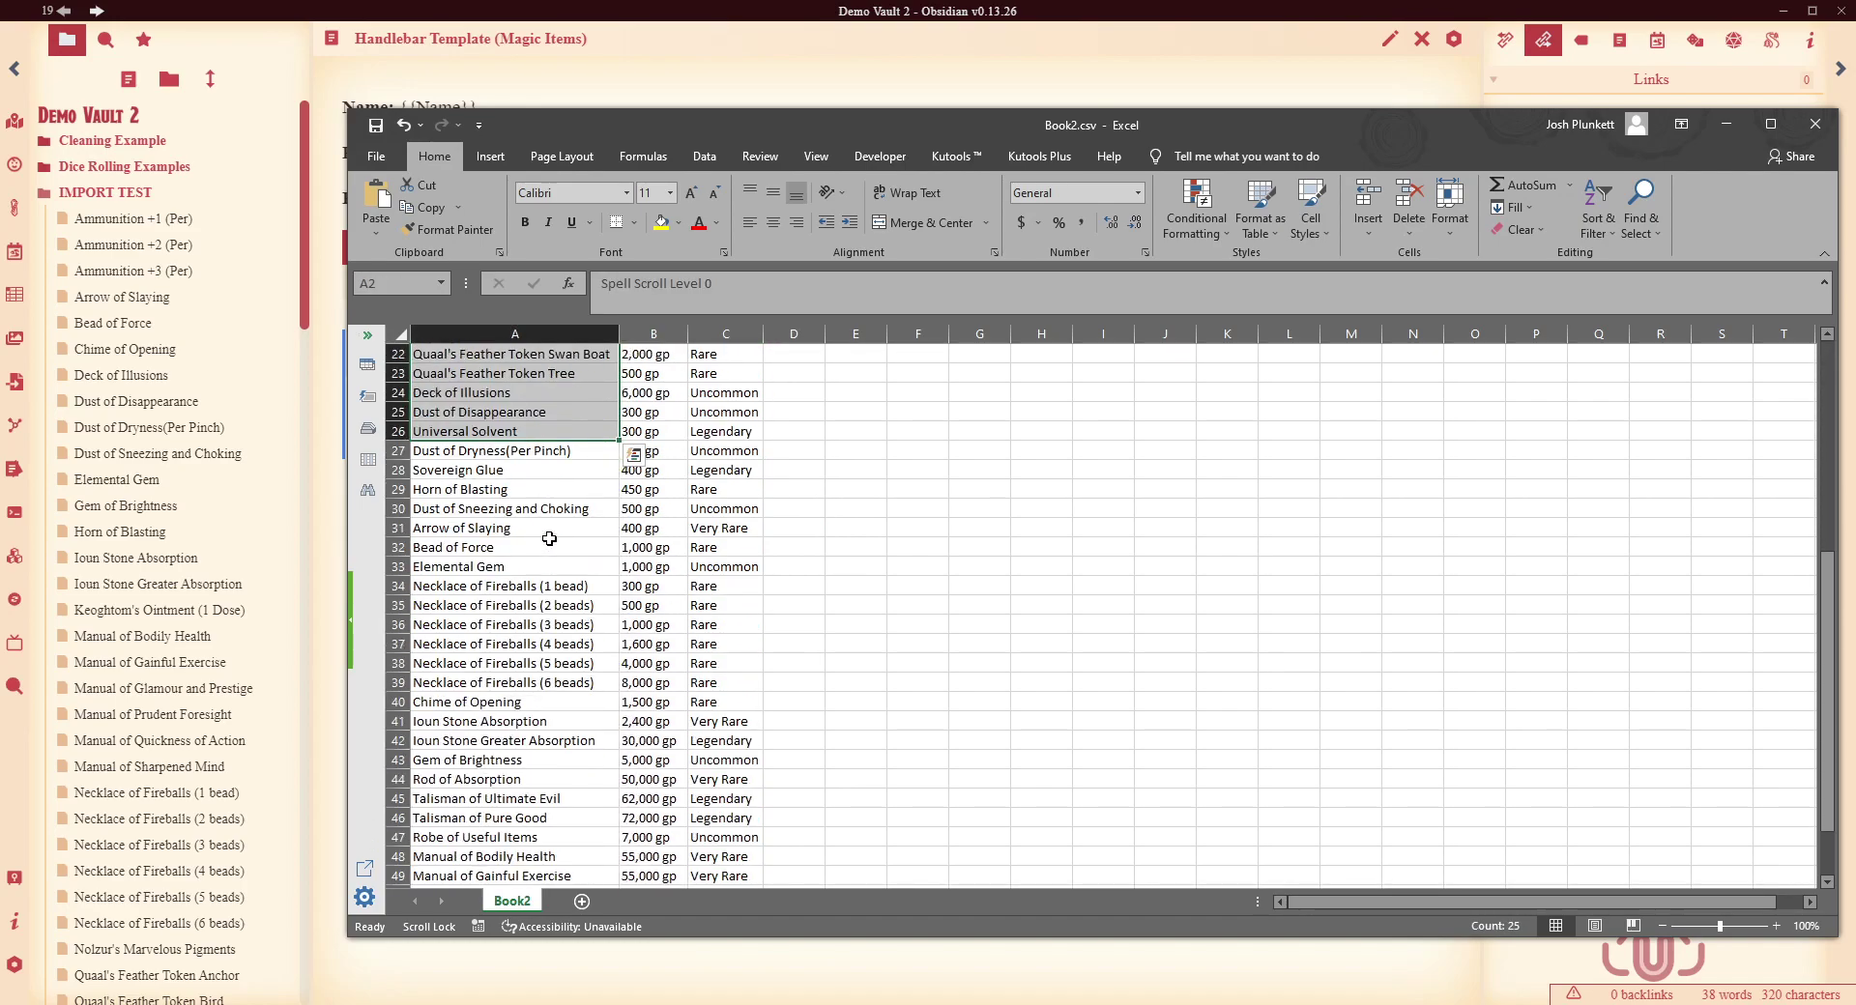
scroll(549, 538, "down", 6)
scroll(241, 527, "down", 5)
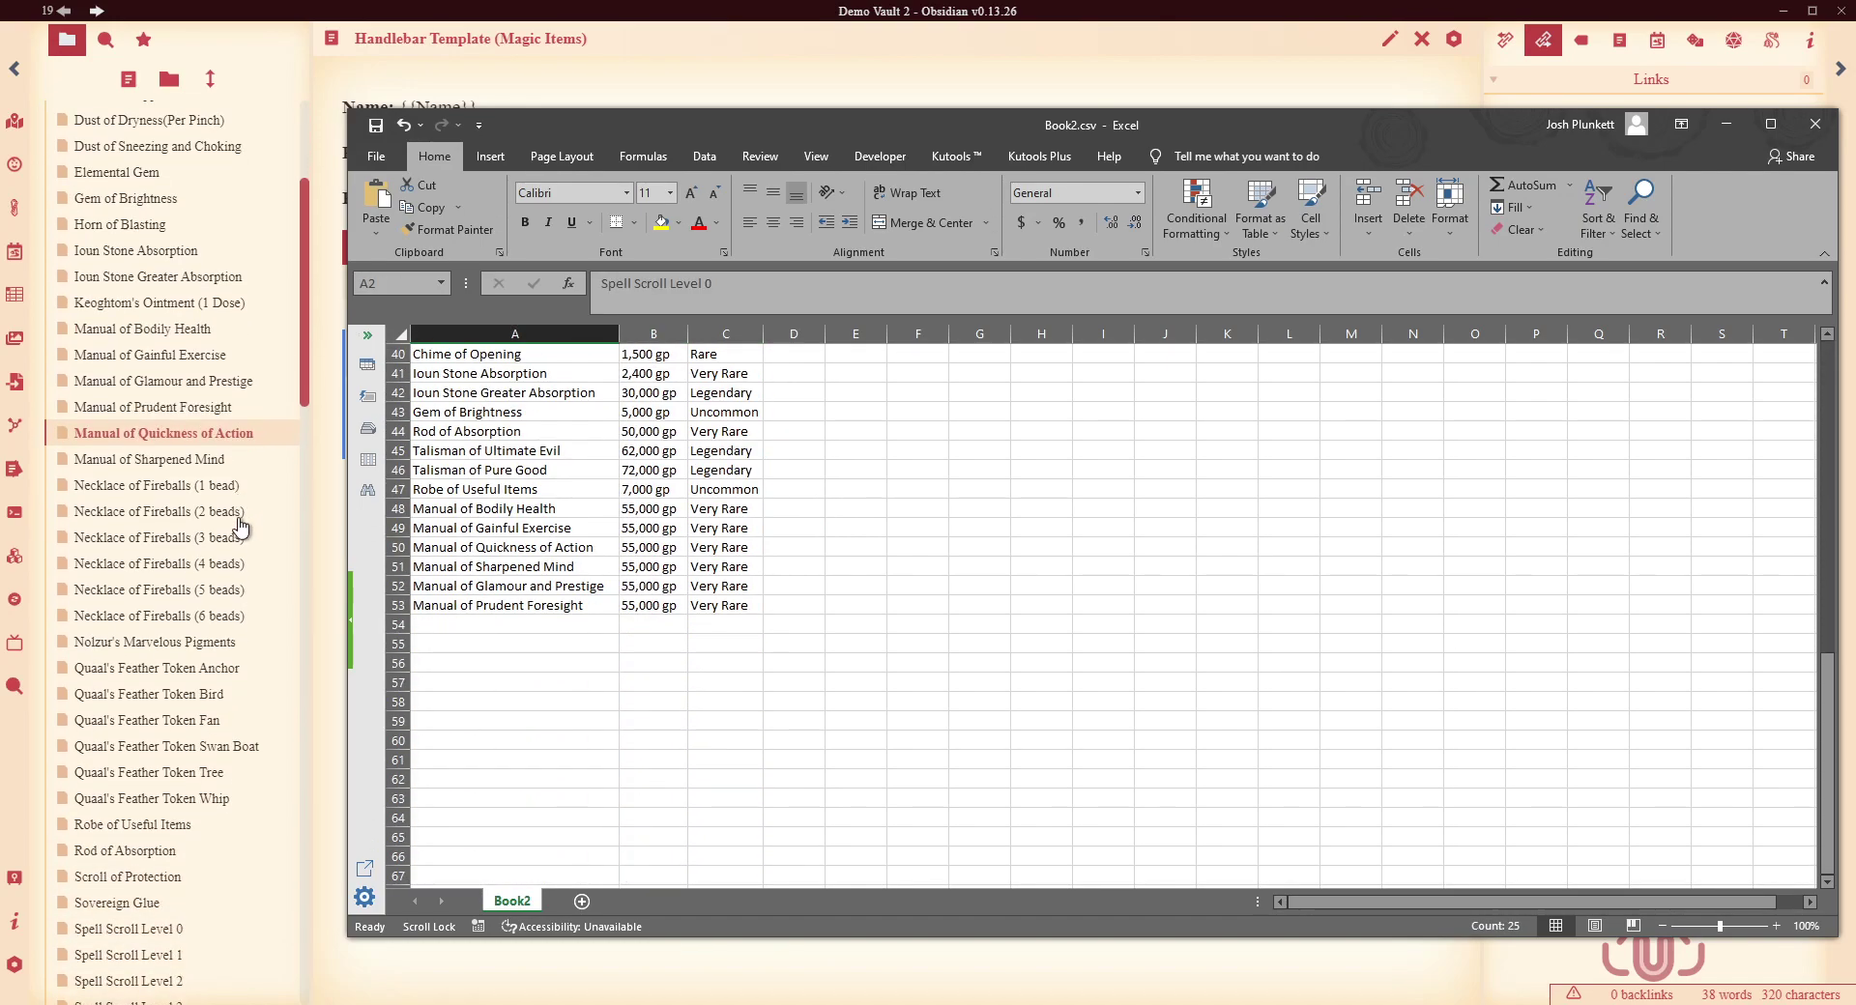
scroll(230, 530, "down", 2)
scroll(219, 526, "up", 1)
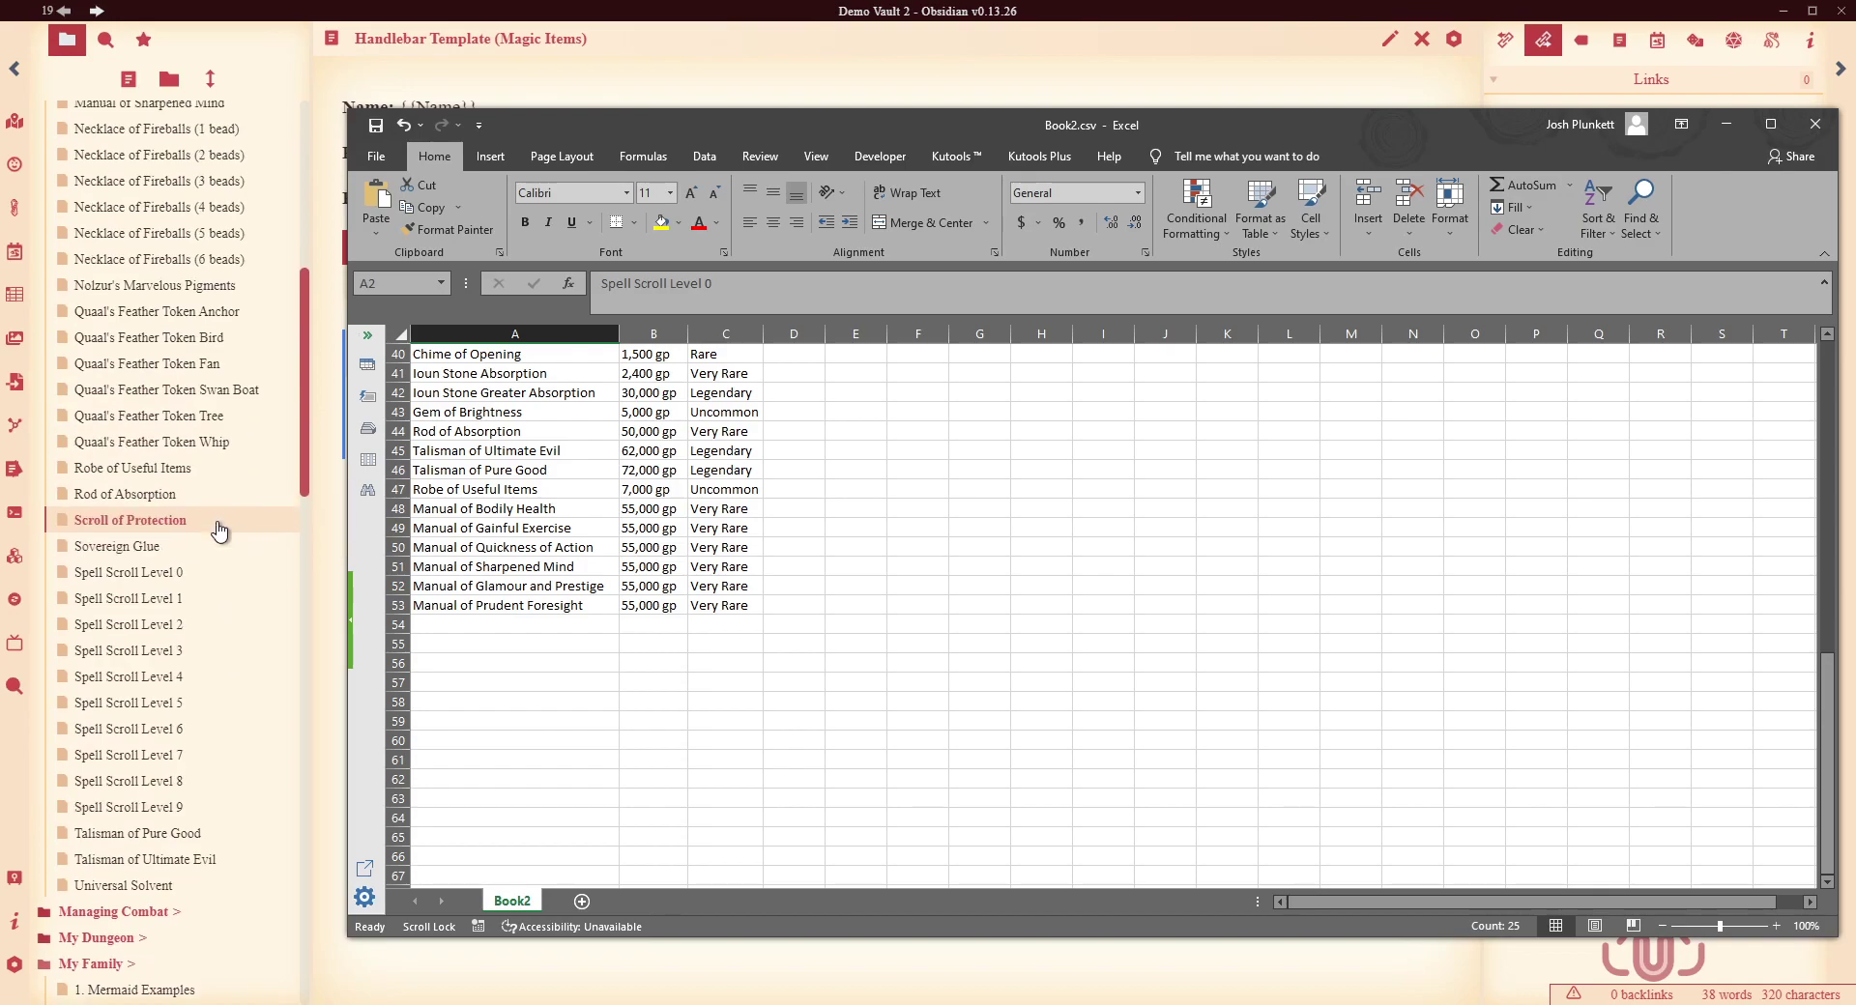
scroll(464, 664, "up", 1)
scroll(489, 663, "up", 12)
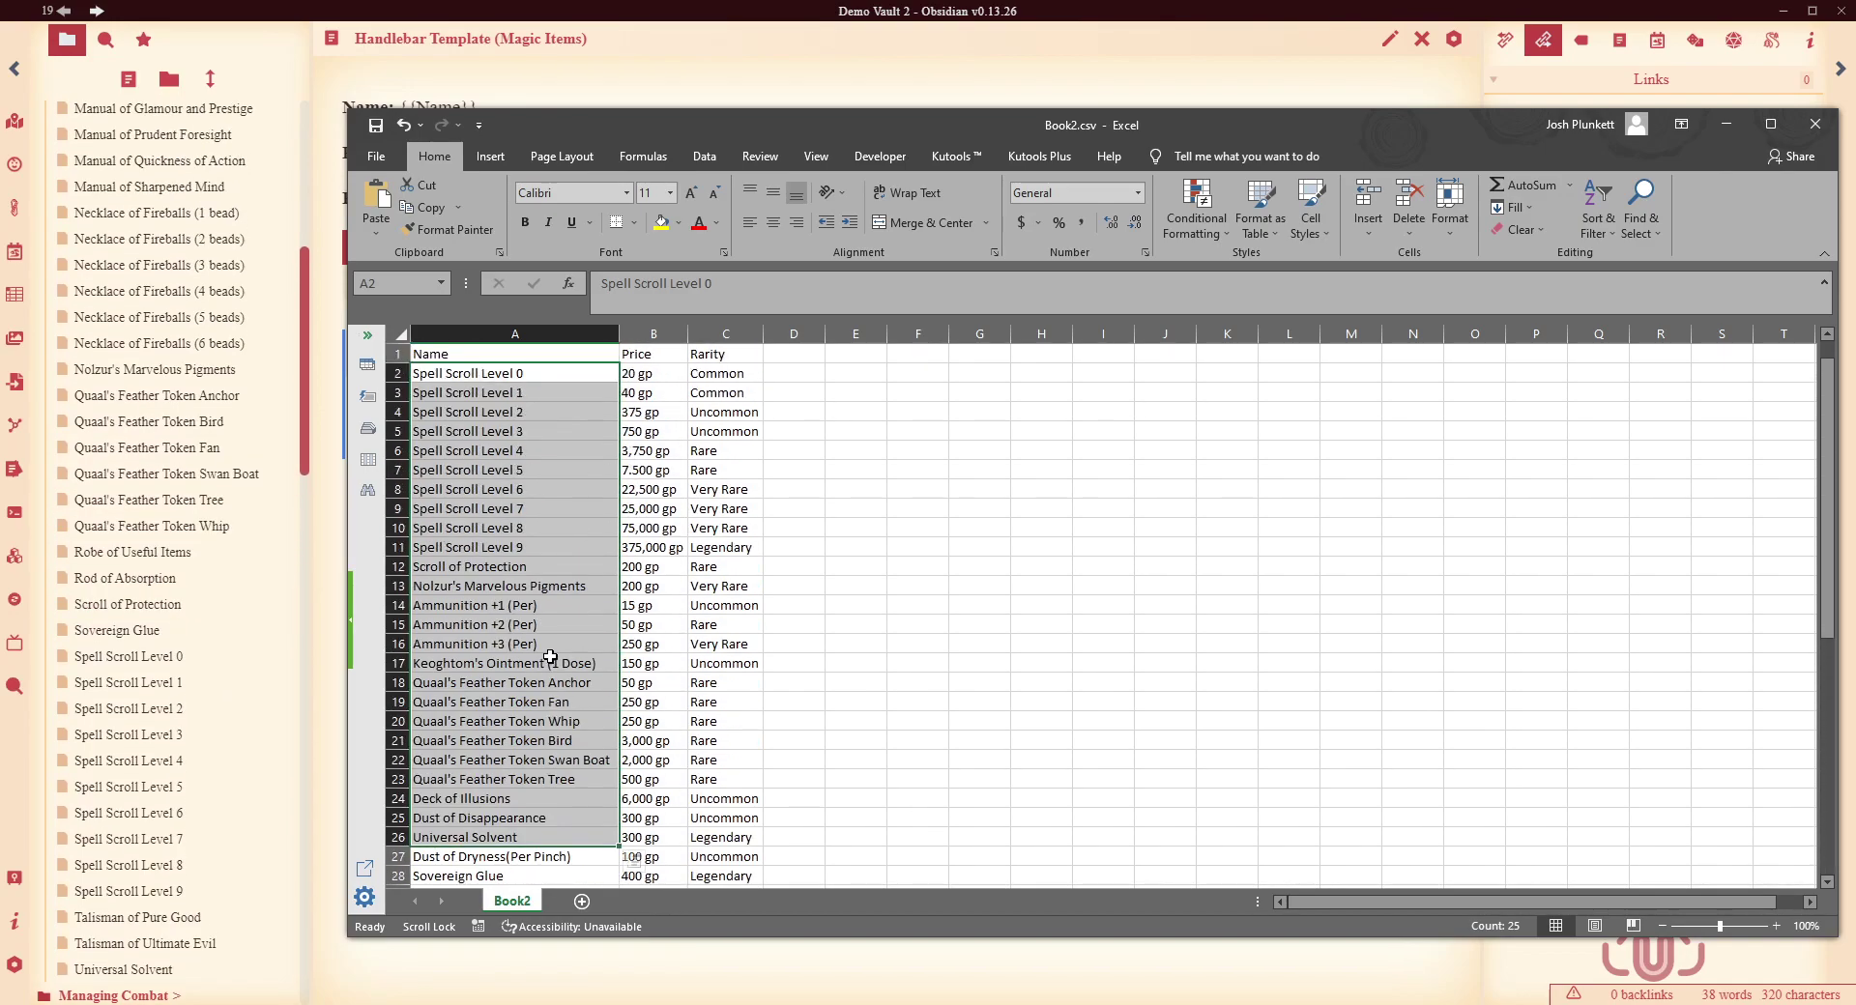
left_click(455, 507)
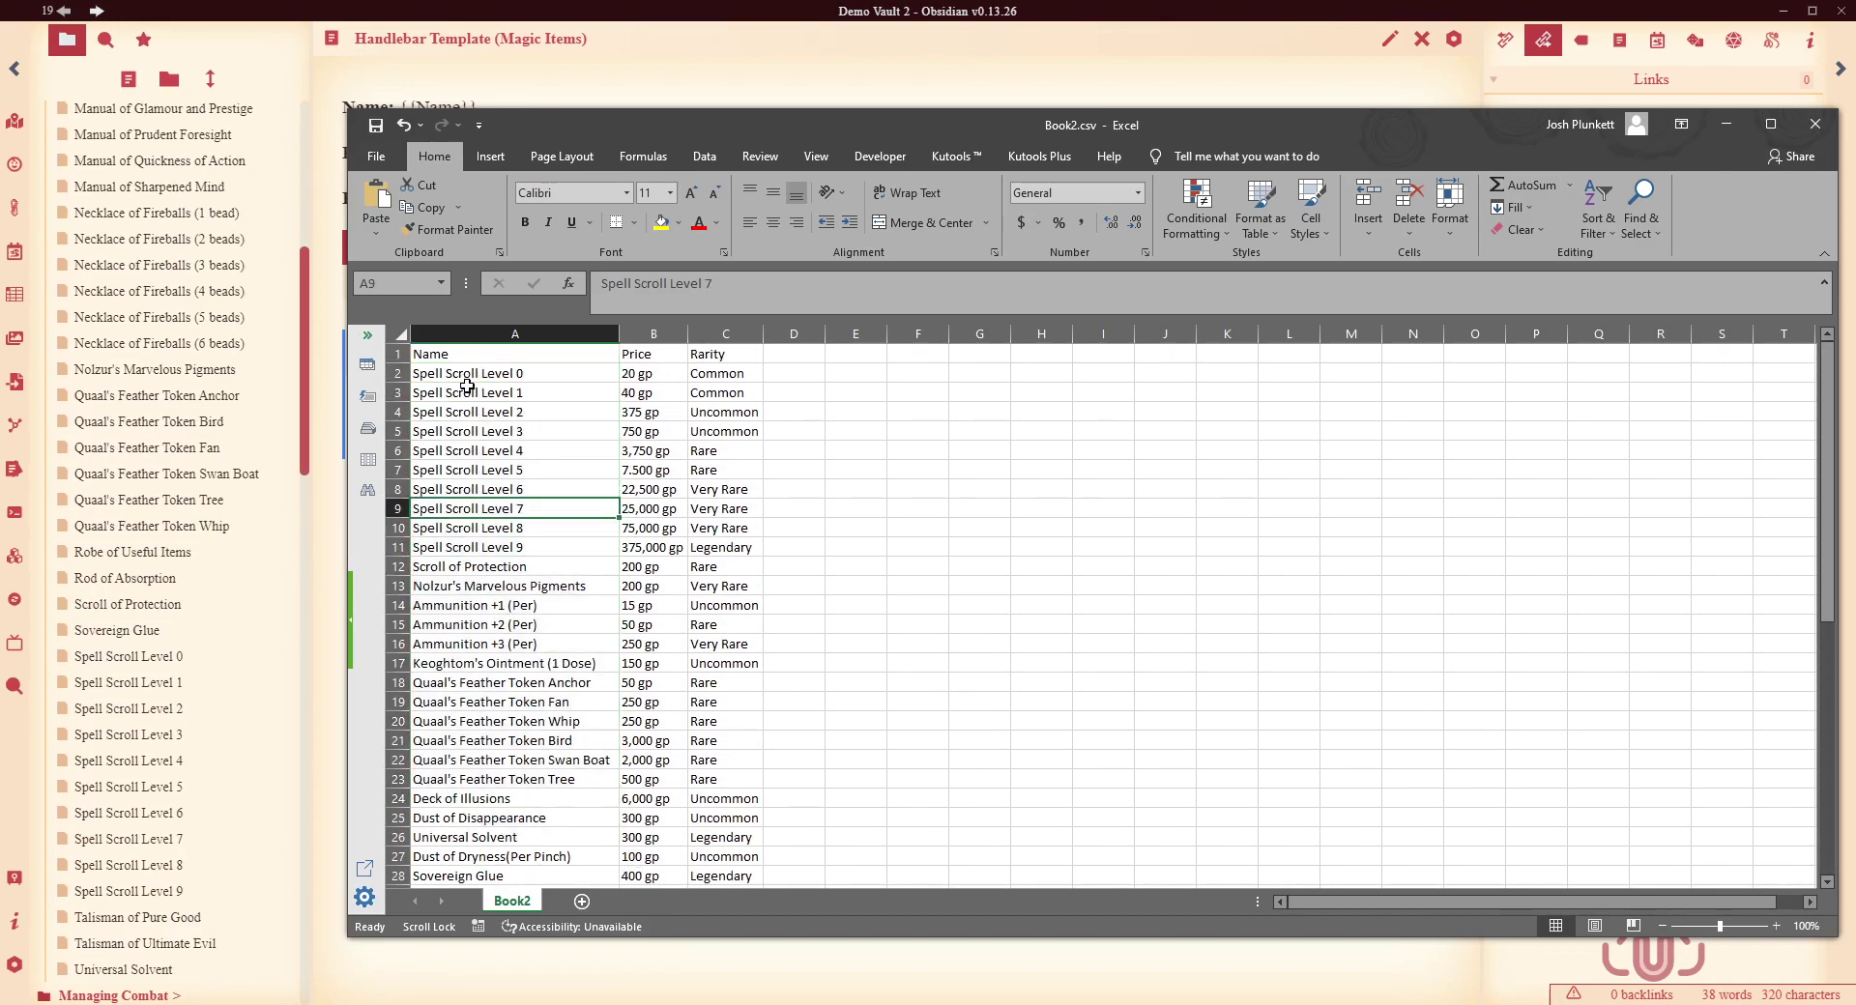
scroll(193, 377, "up", 6)
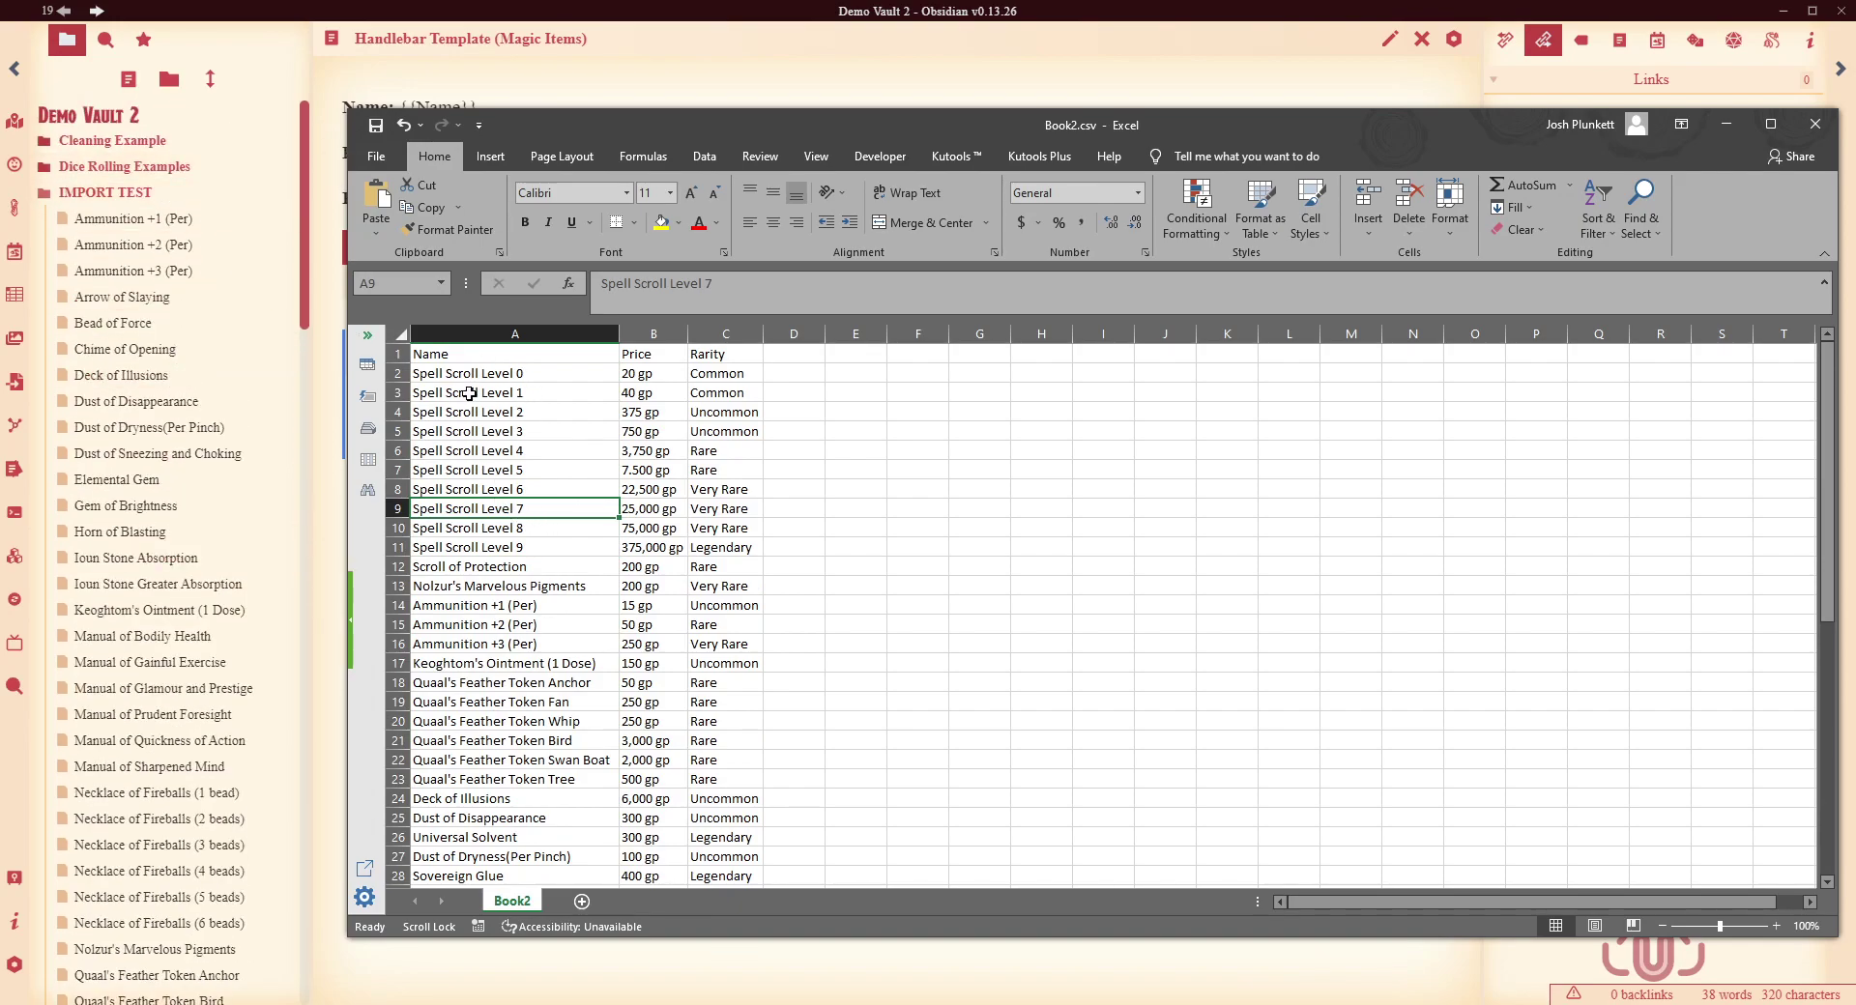
scroll(135, 494, "down", 9)
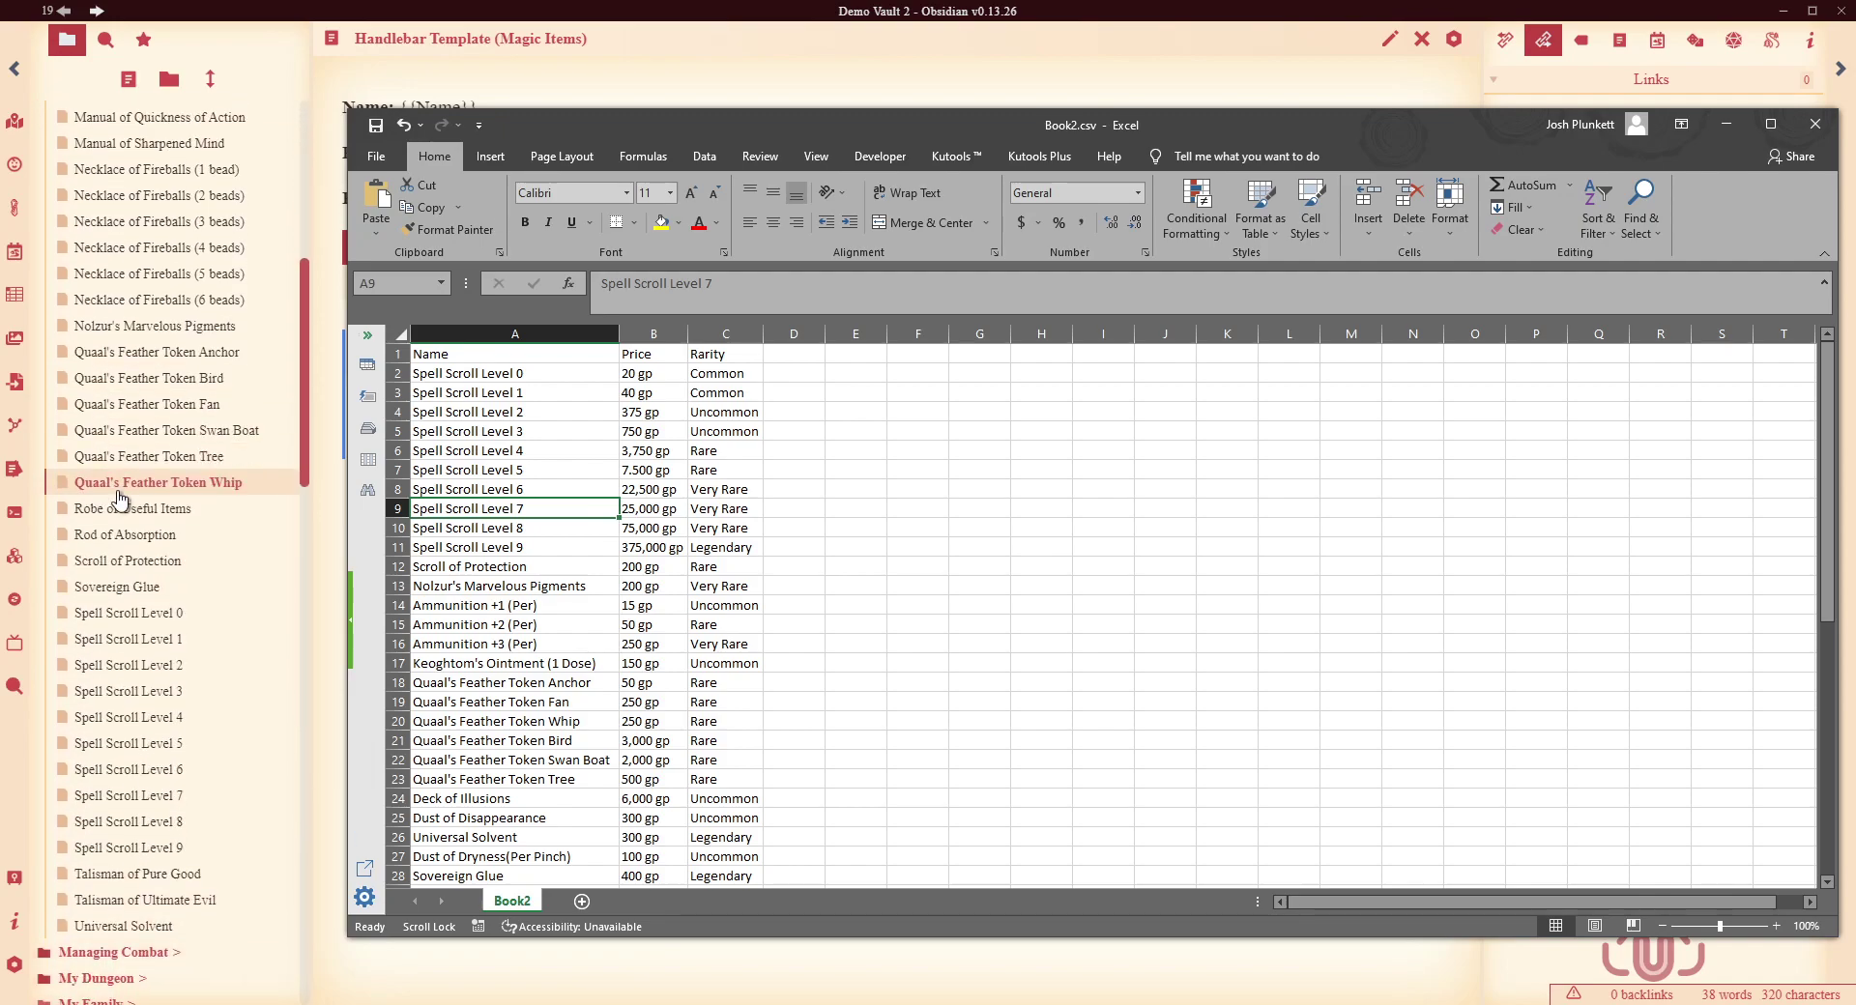
scroll(480, 667, "down", 2)
scroll(480, 667, "down", 7)
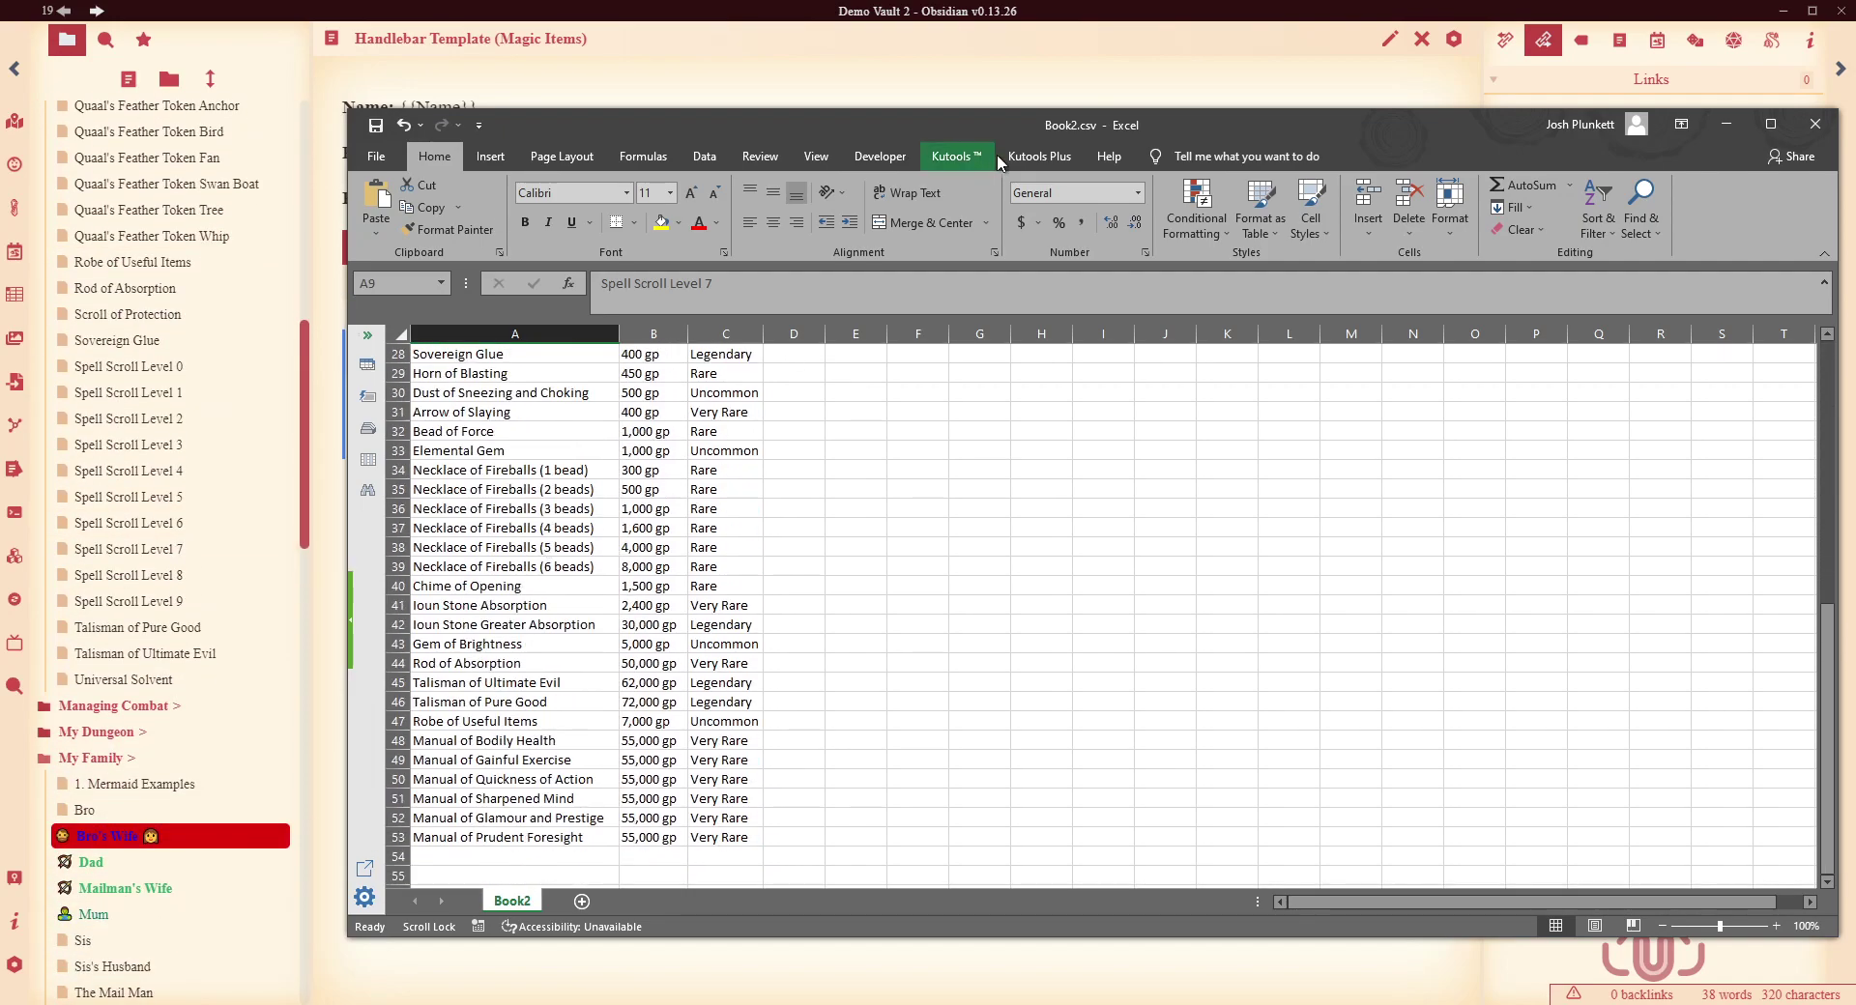
left_click_drag(1022, 121, 1855, 165)
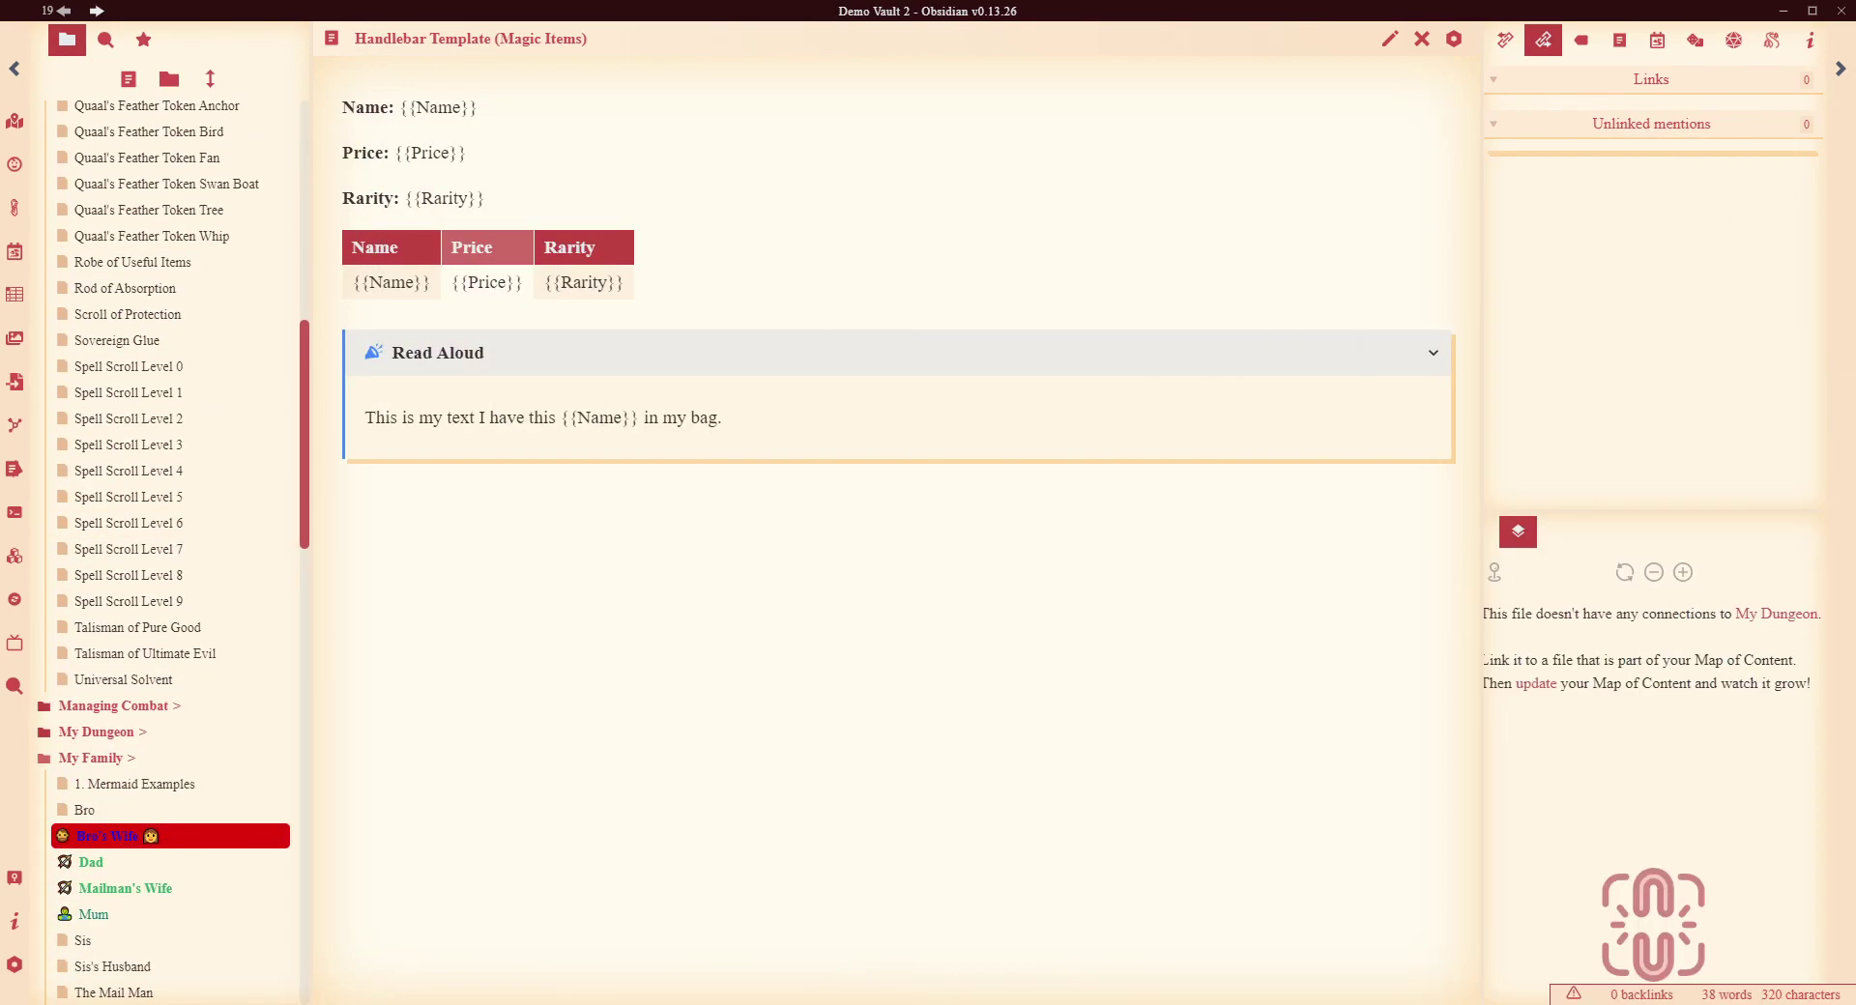
Open the Ammunition +1 (Per) note and compare its markdown source with the reading view
scroll(174, 290, "up", 9)
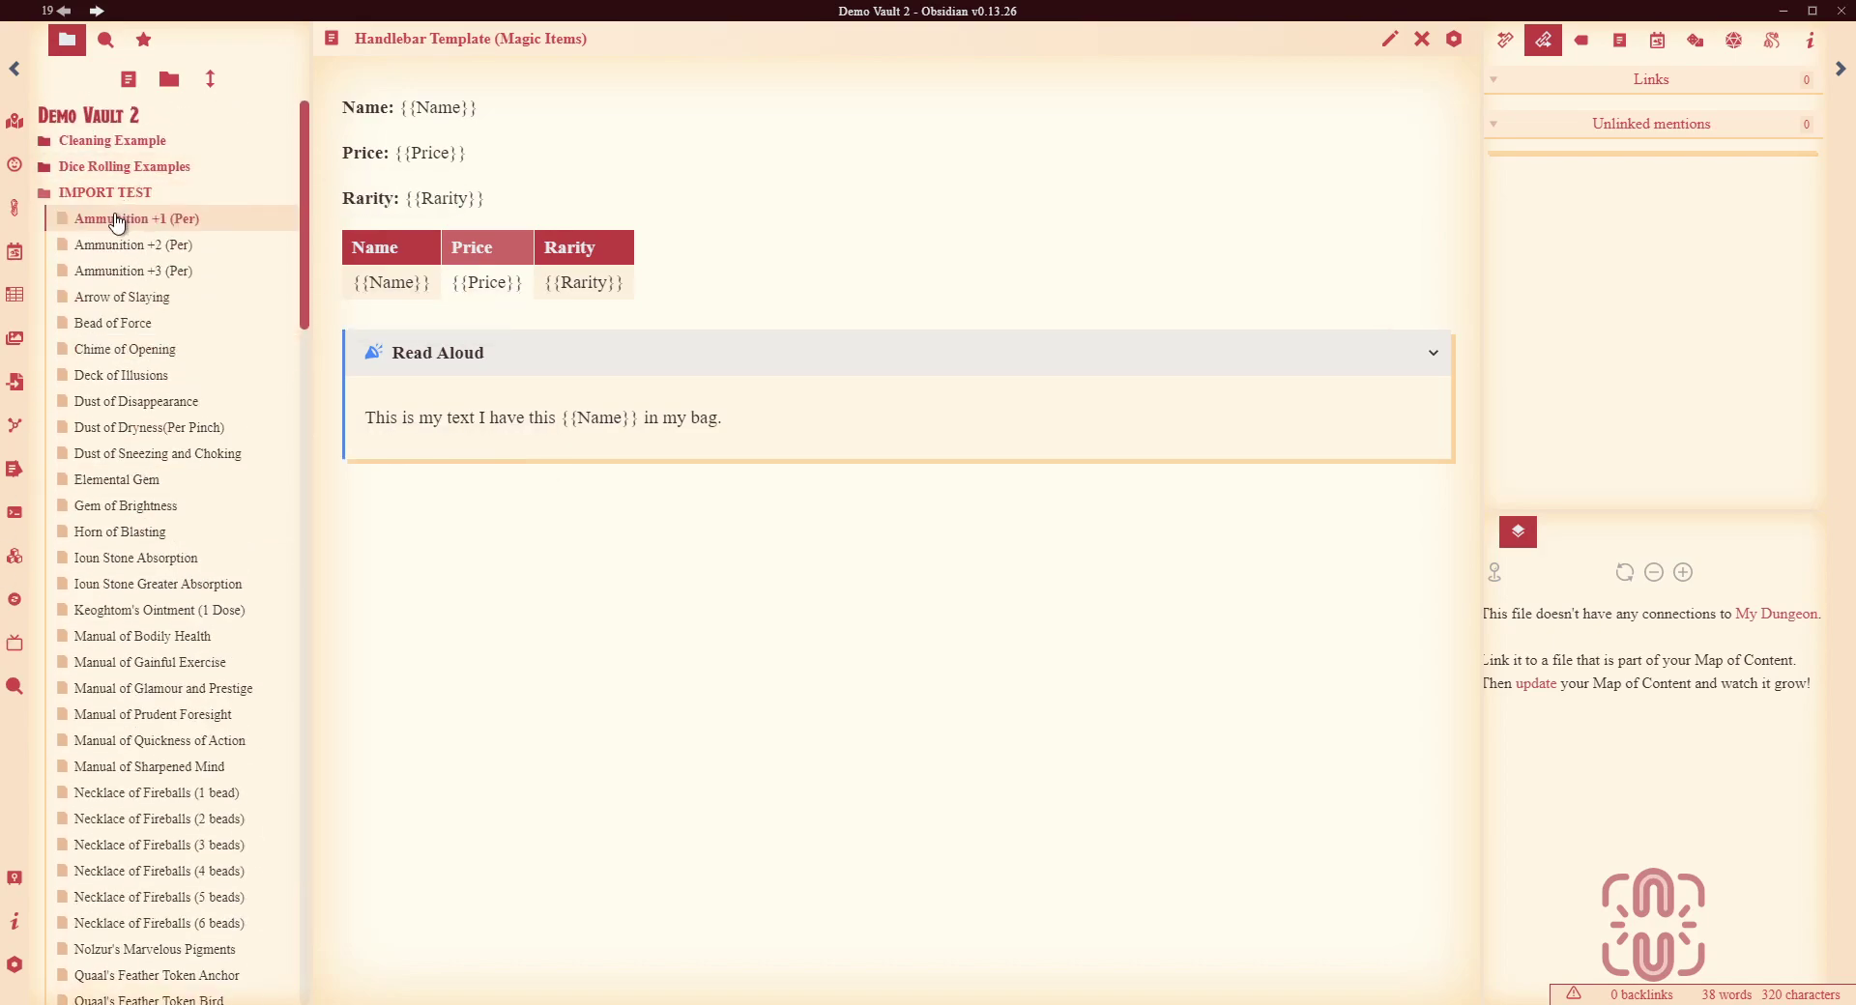
left_click(117, 223)
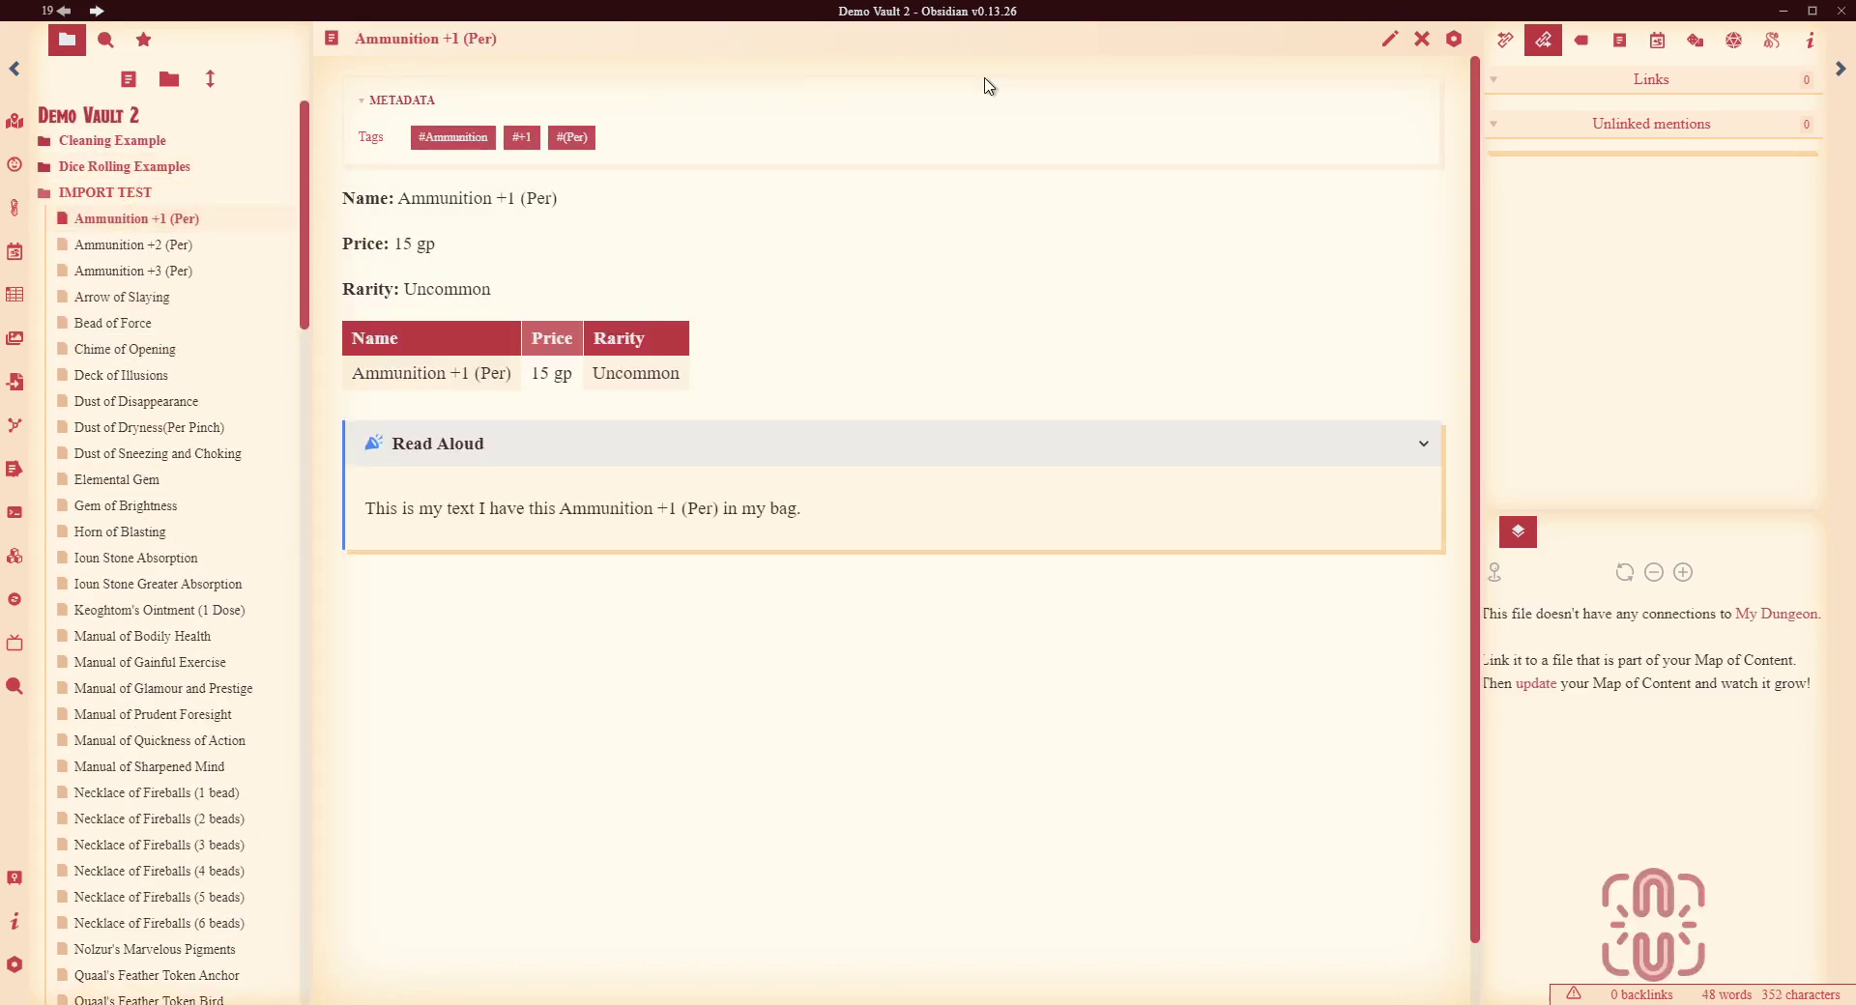
left_click(1389, 39)
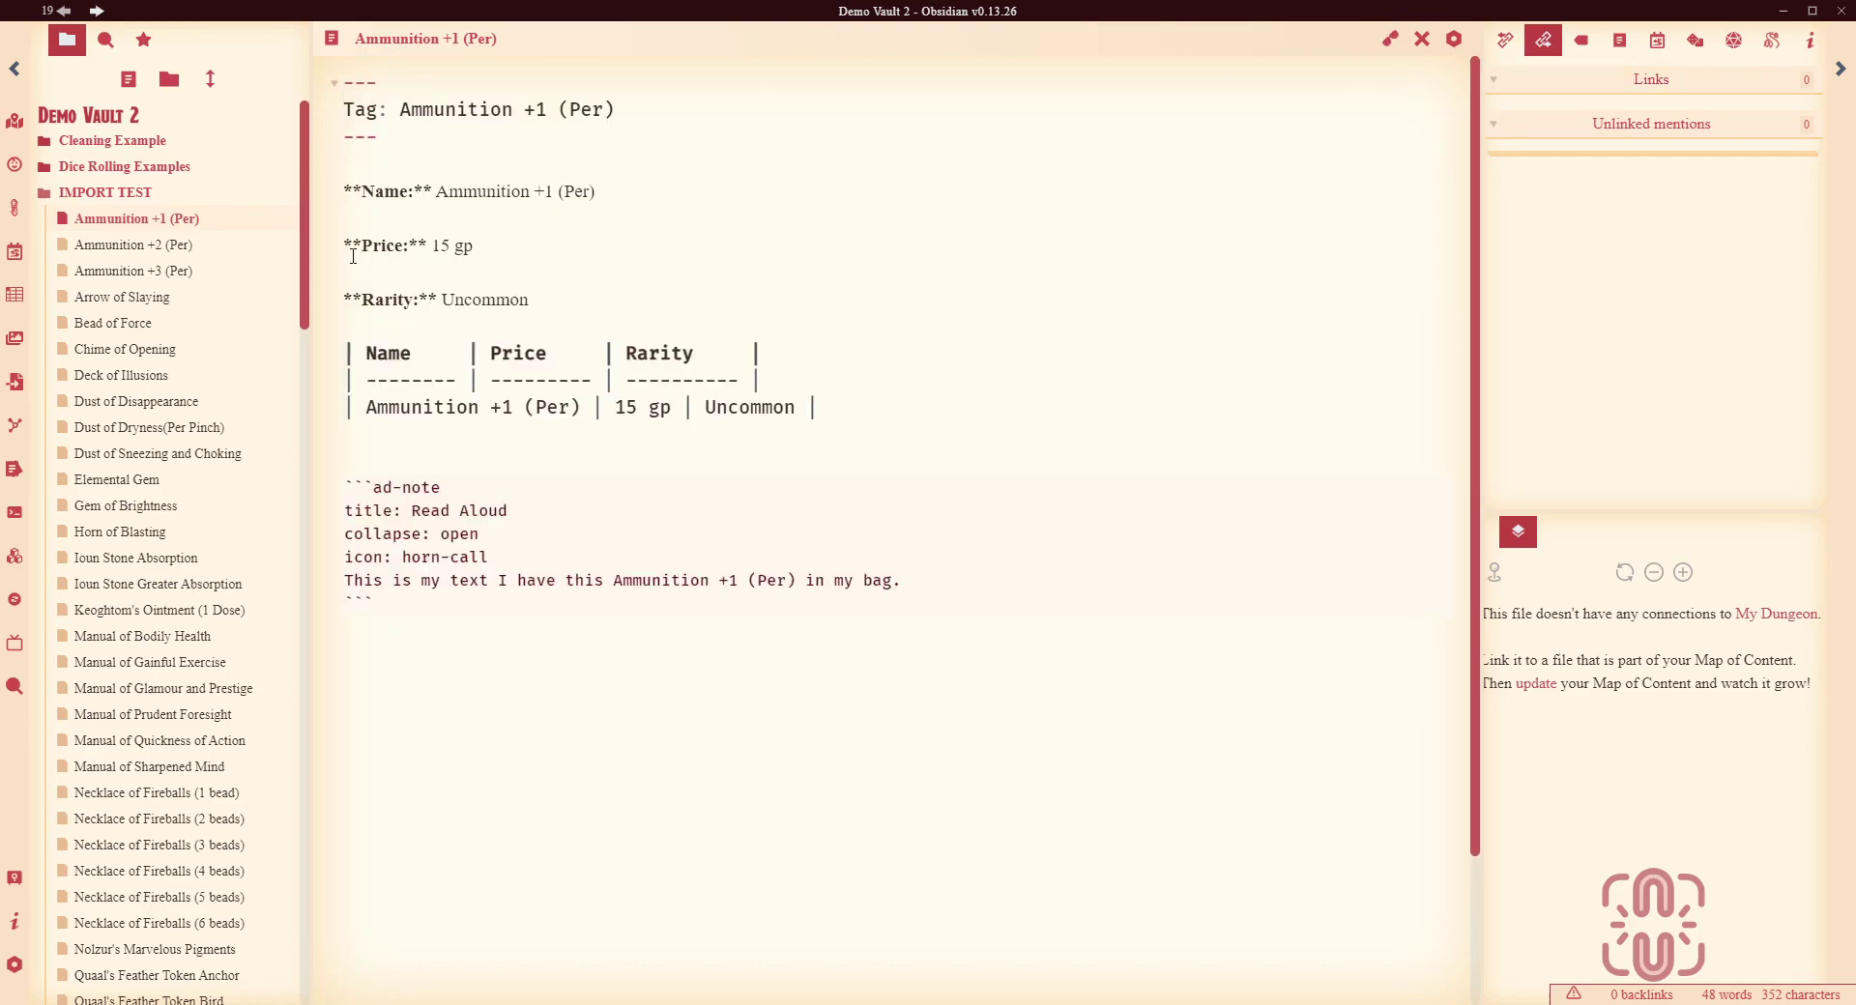
left_click(1392, 39)
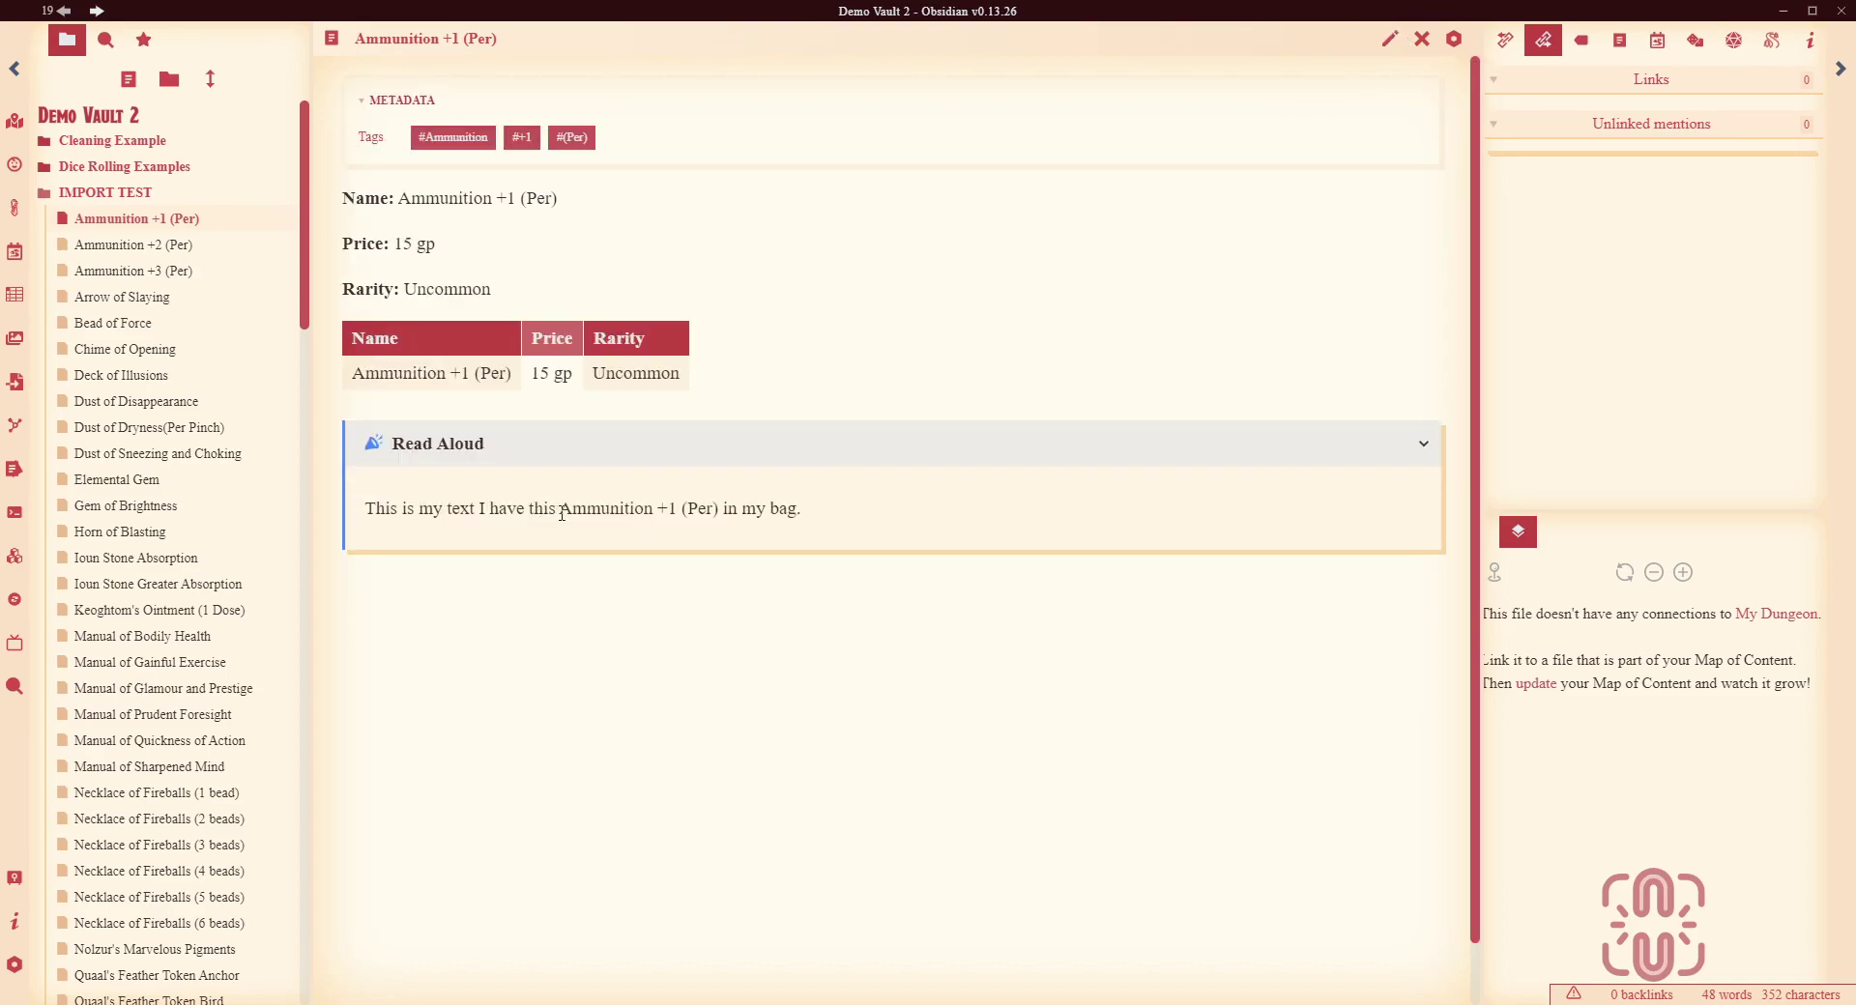
left_click_drag(562, 513, 702, 508)
left_click(725, 771)
Browse imported notes from Dust of Sneezing and Choking through to Quaal's Feather Token Whip
left_click(102, 453)
left_click(101, 584)
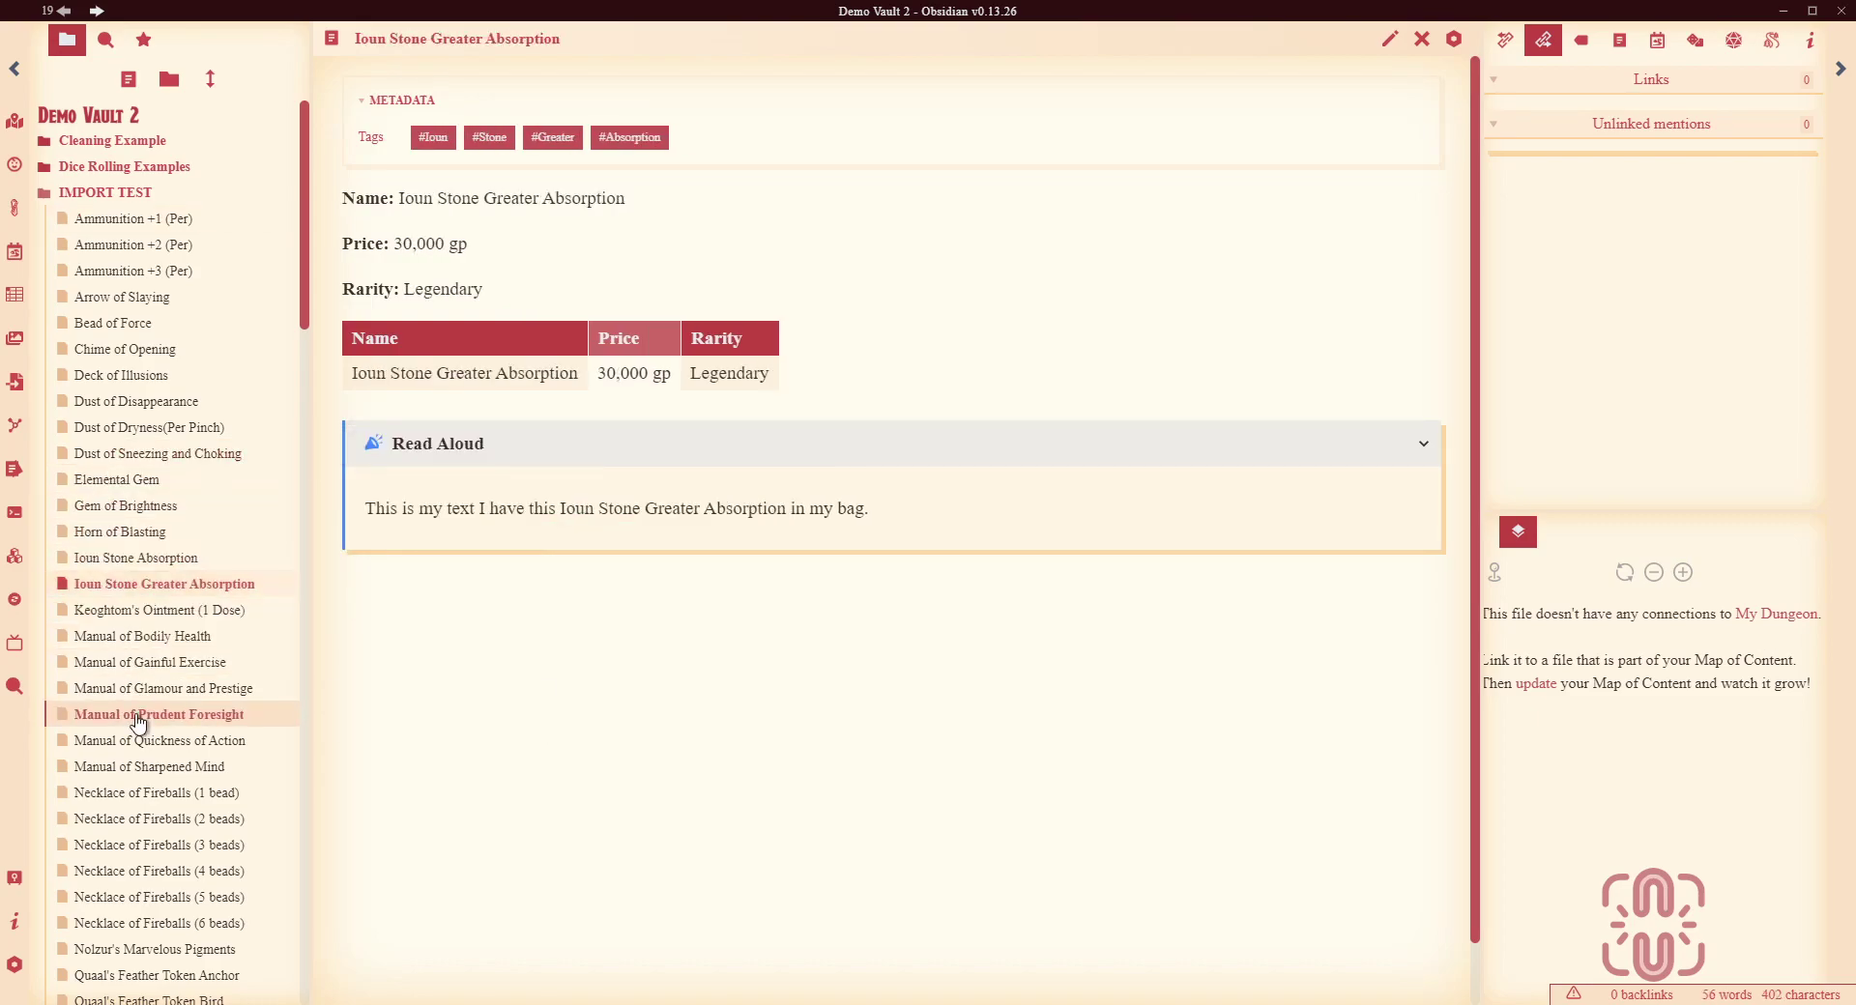
left_click(138, 720)
left_click(154, 640)
scroll(154, 647, "down", 2)
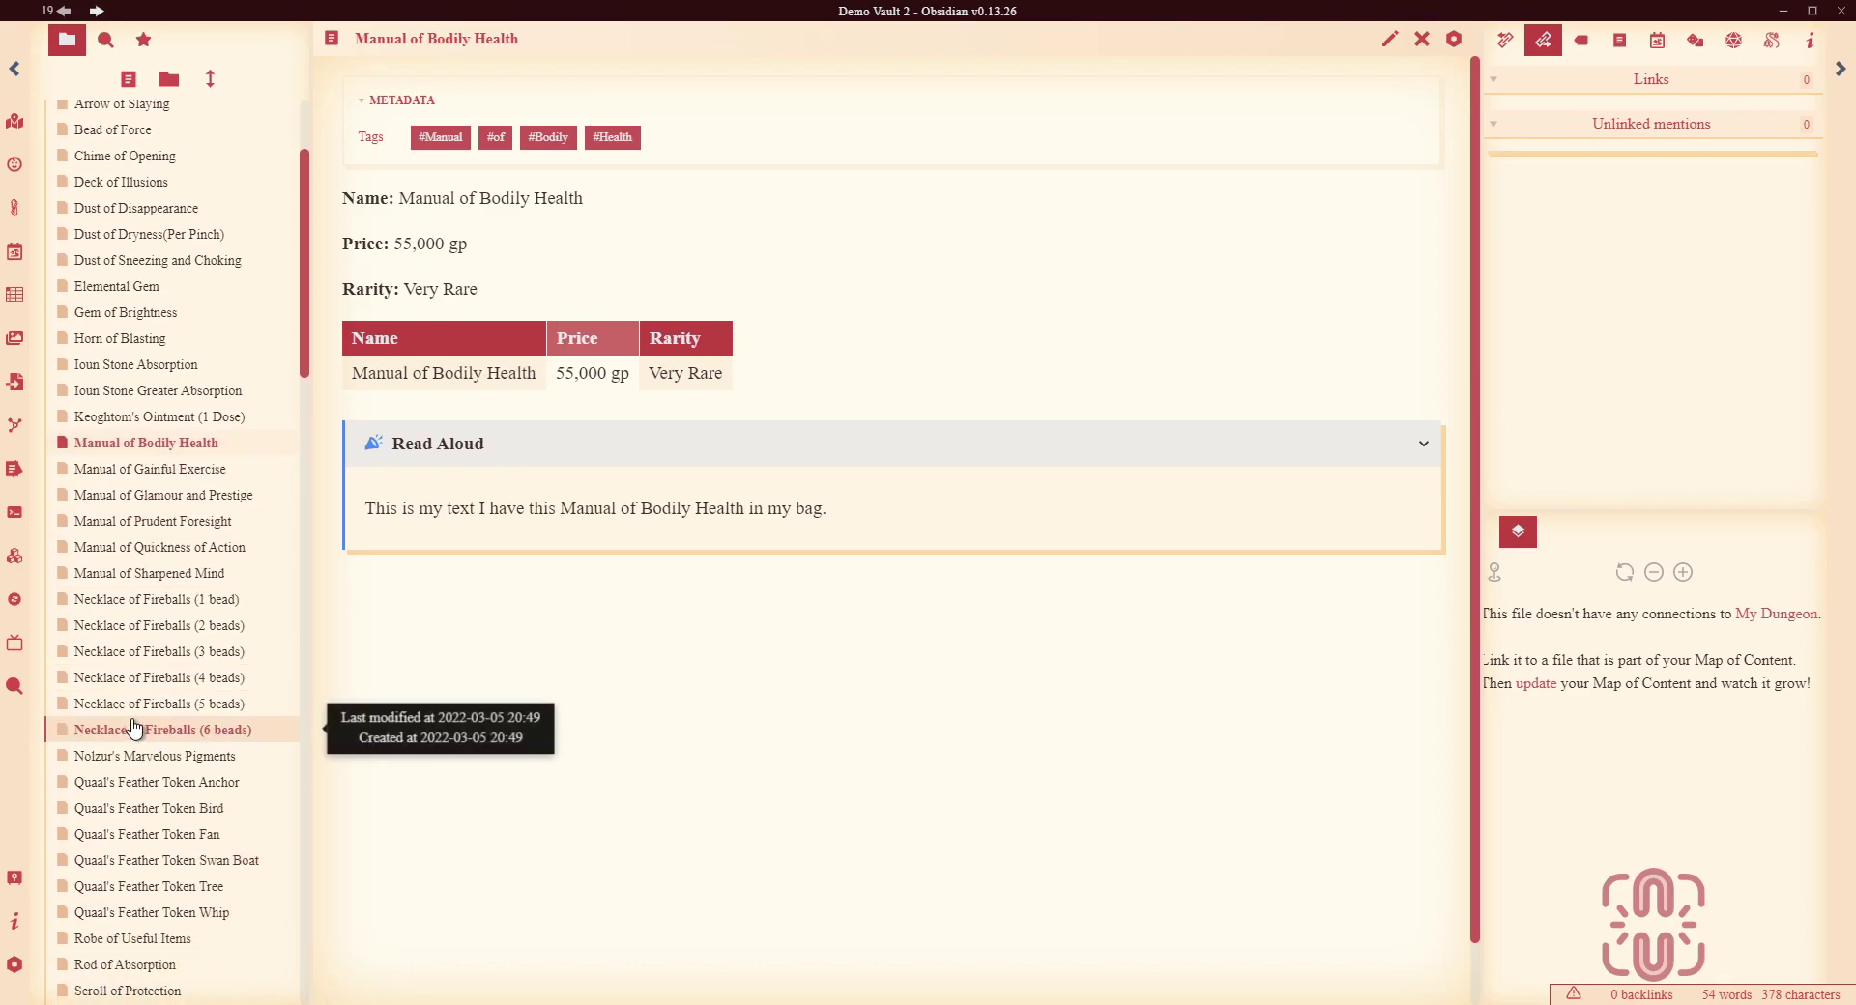
left_click(135, 729)
left_click(140, 625)
left_click(135, 547)
left_click(138, 812)
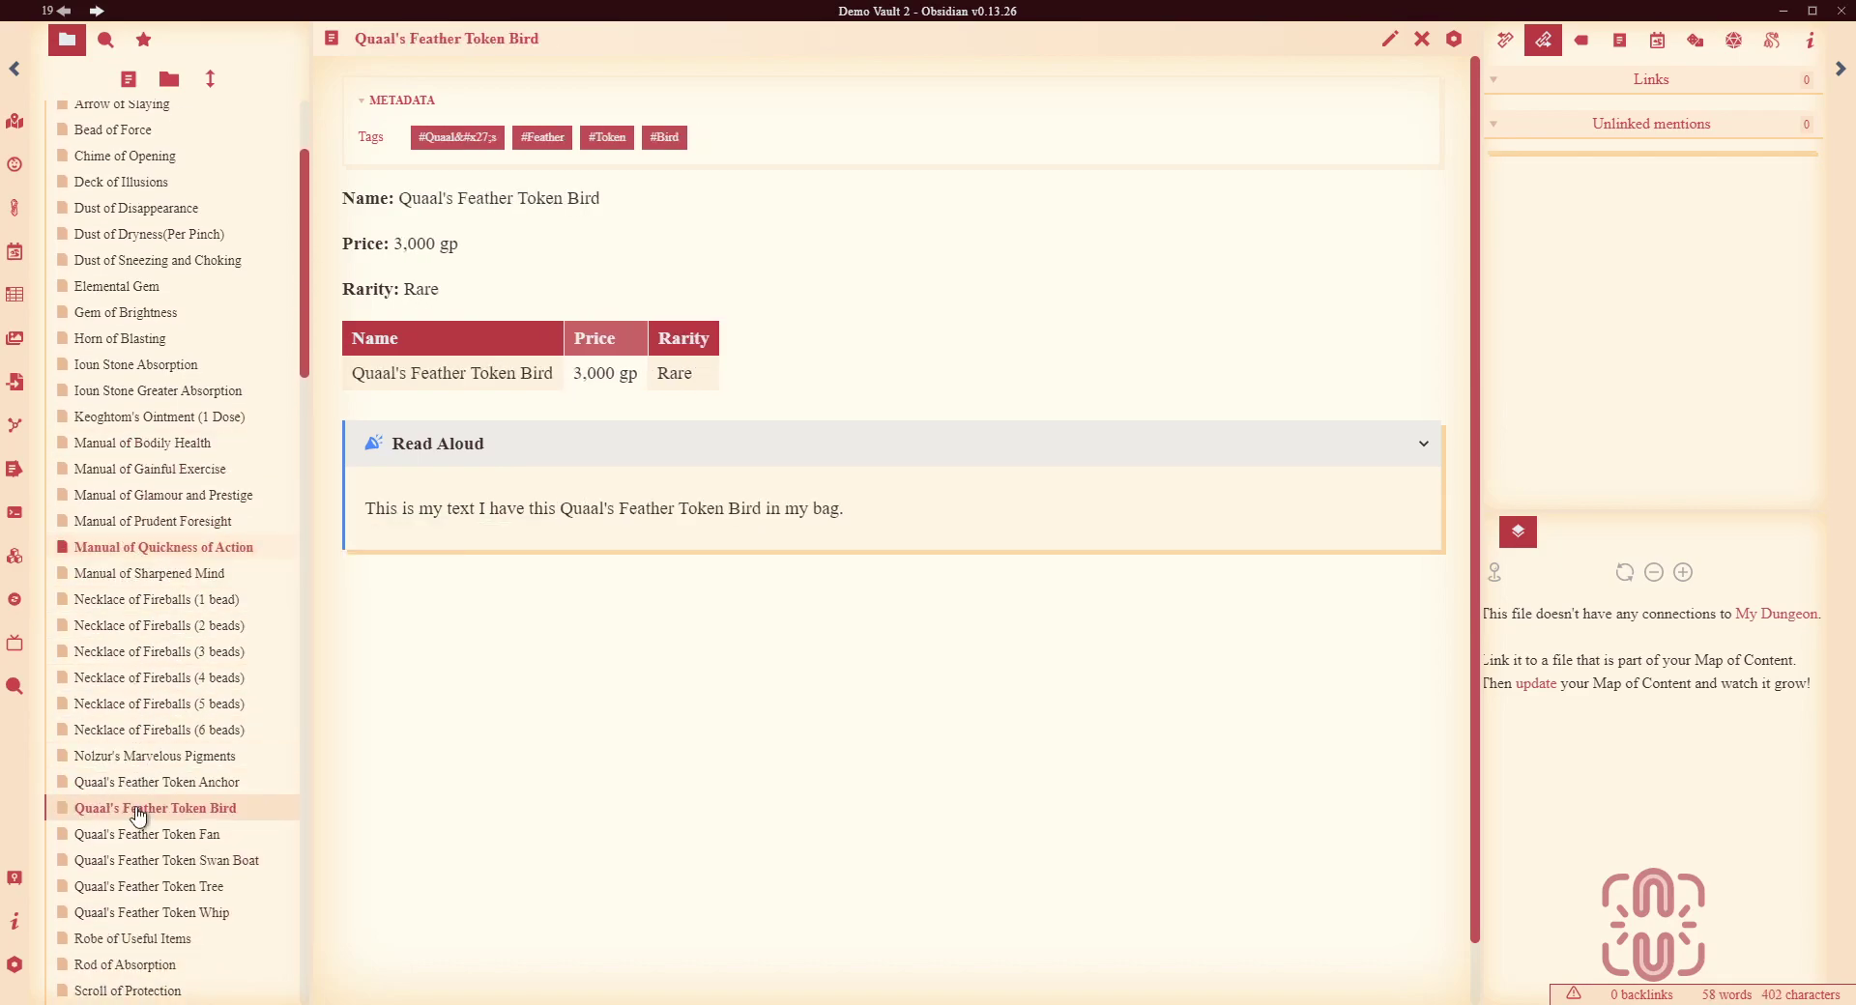
scroll(137, 816, "down", 2)
left_click(138, 725)
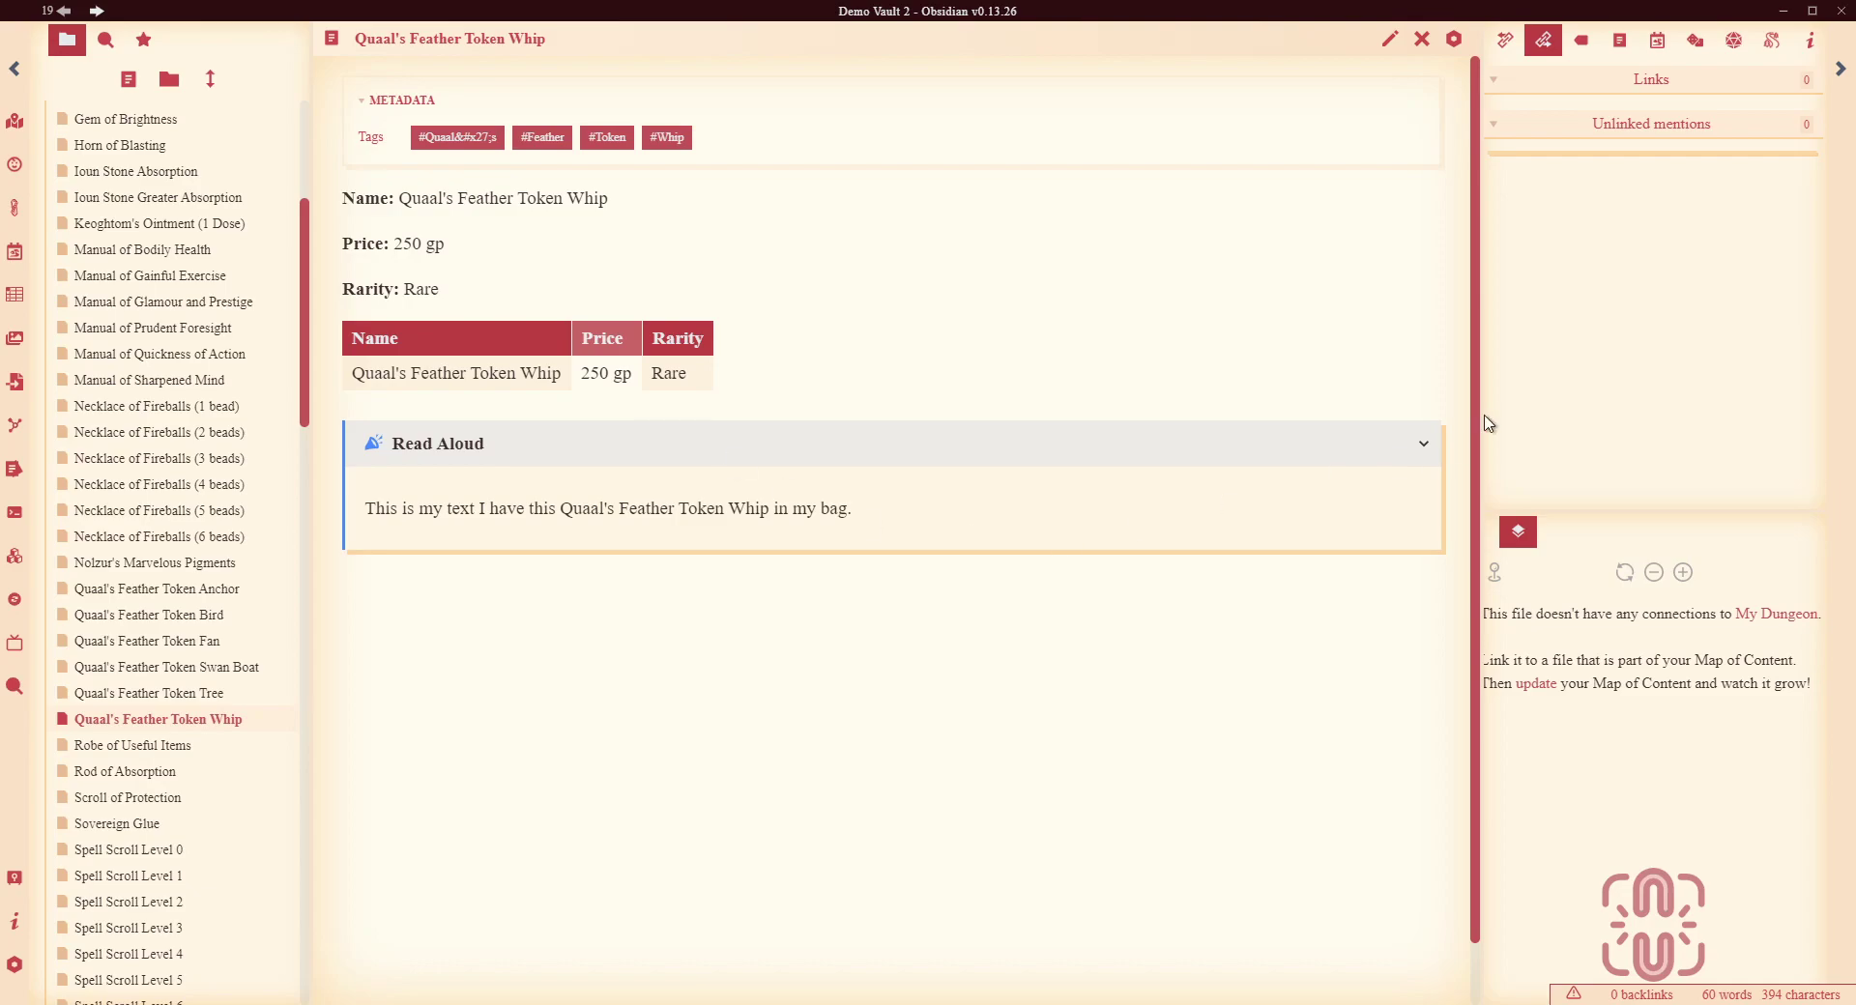
View the Deck of Illusions note, then the Ioun Stone Greater Absorption note (30,000 gp, Legendary)
scroll(95, 458, "up", 5)
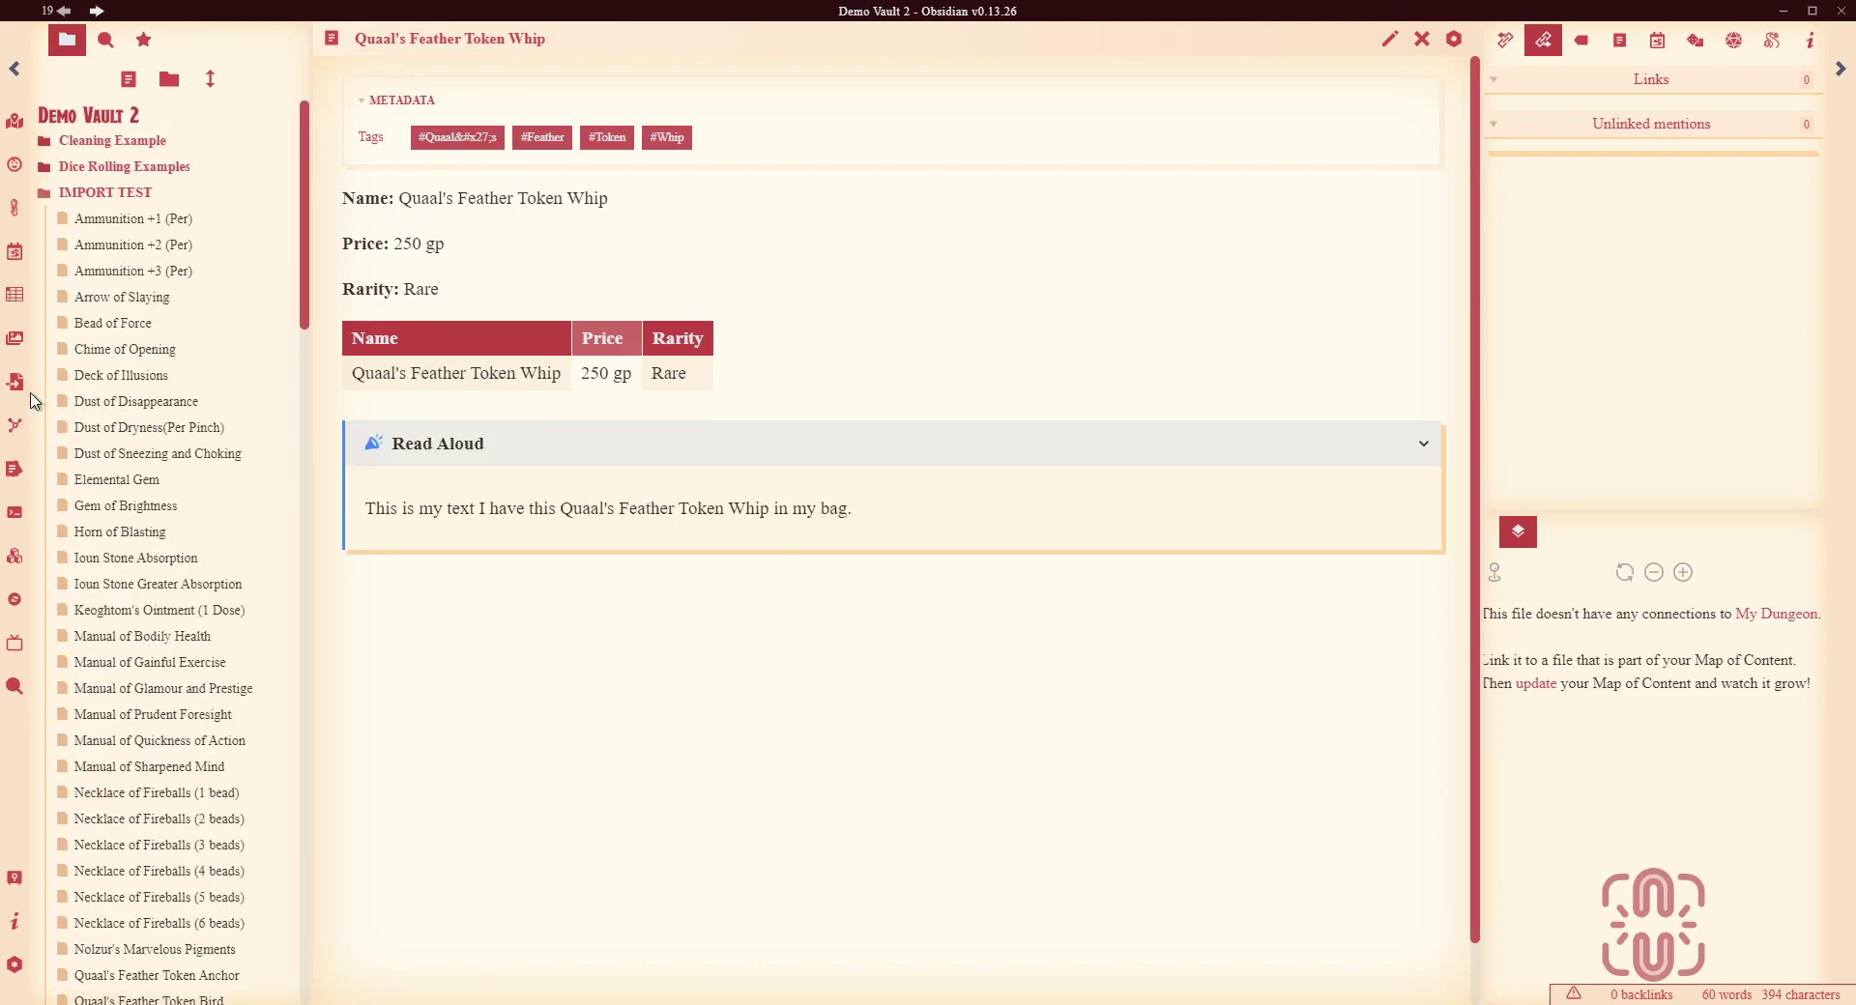
left_click(96, 376)
left_click(77, 585)
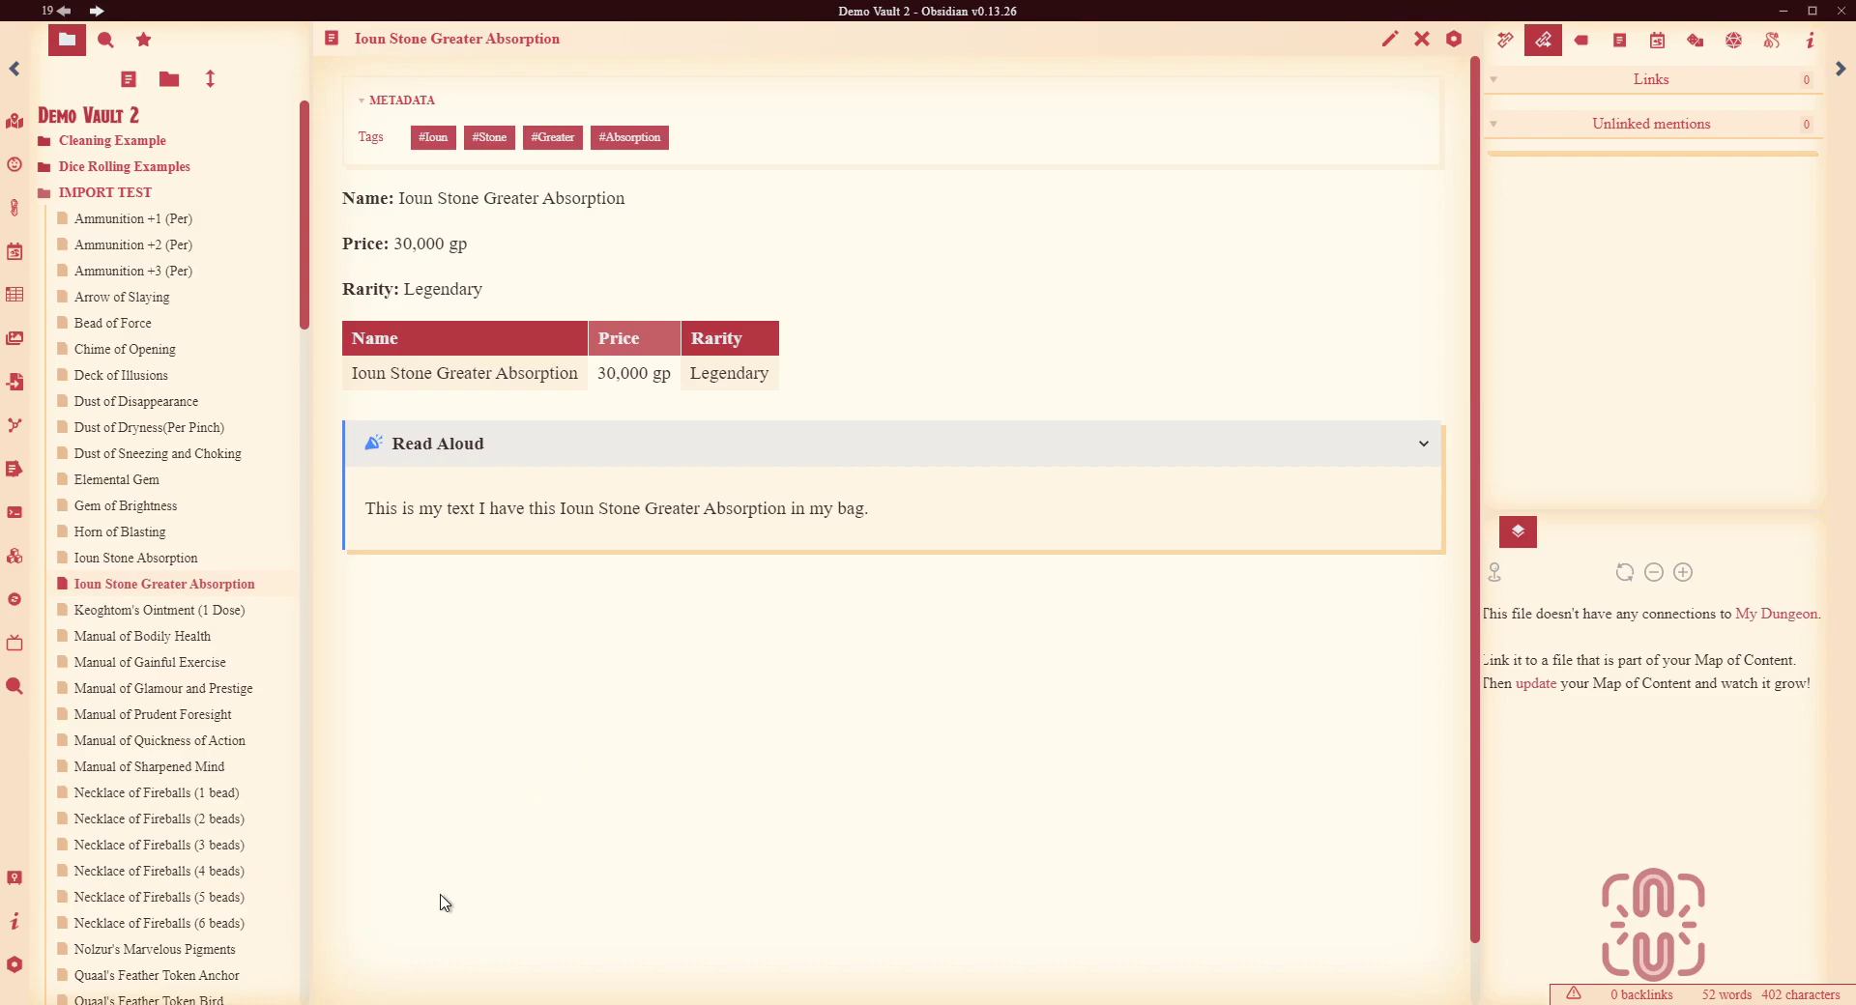
key("alt+Tab")
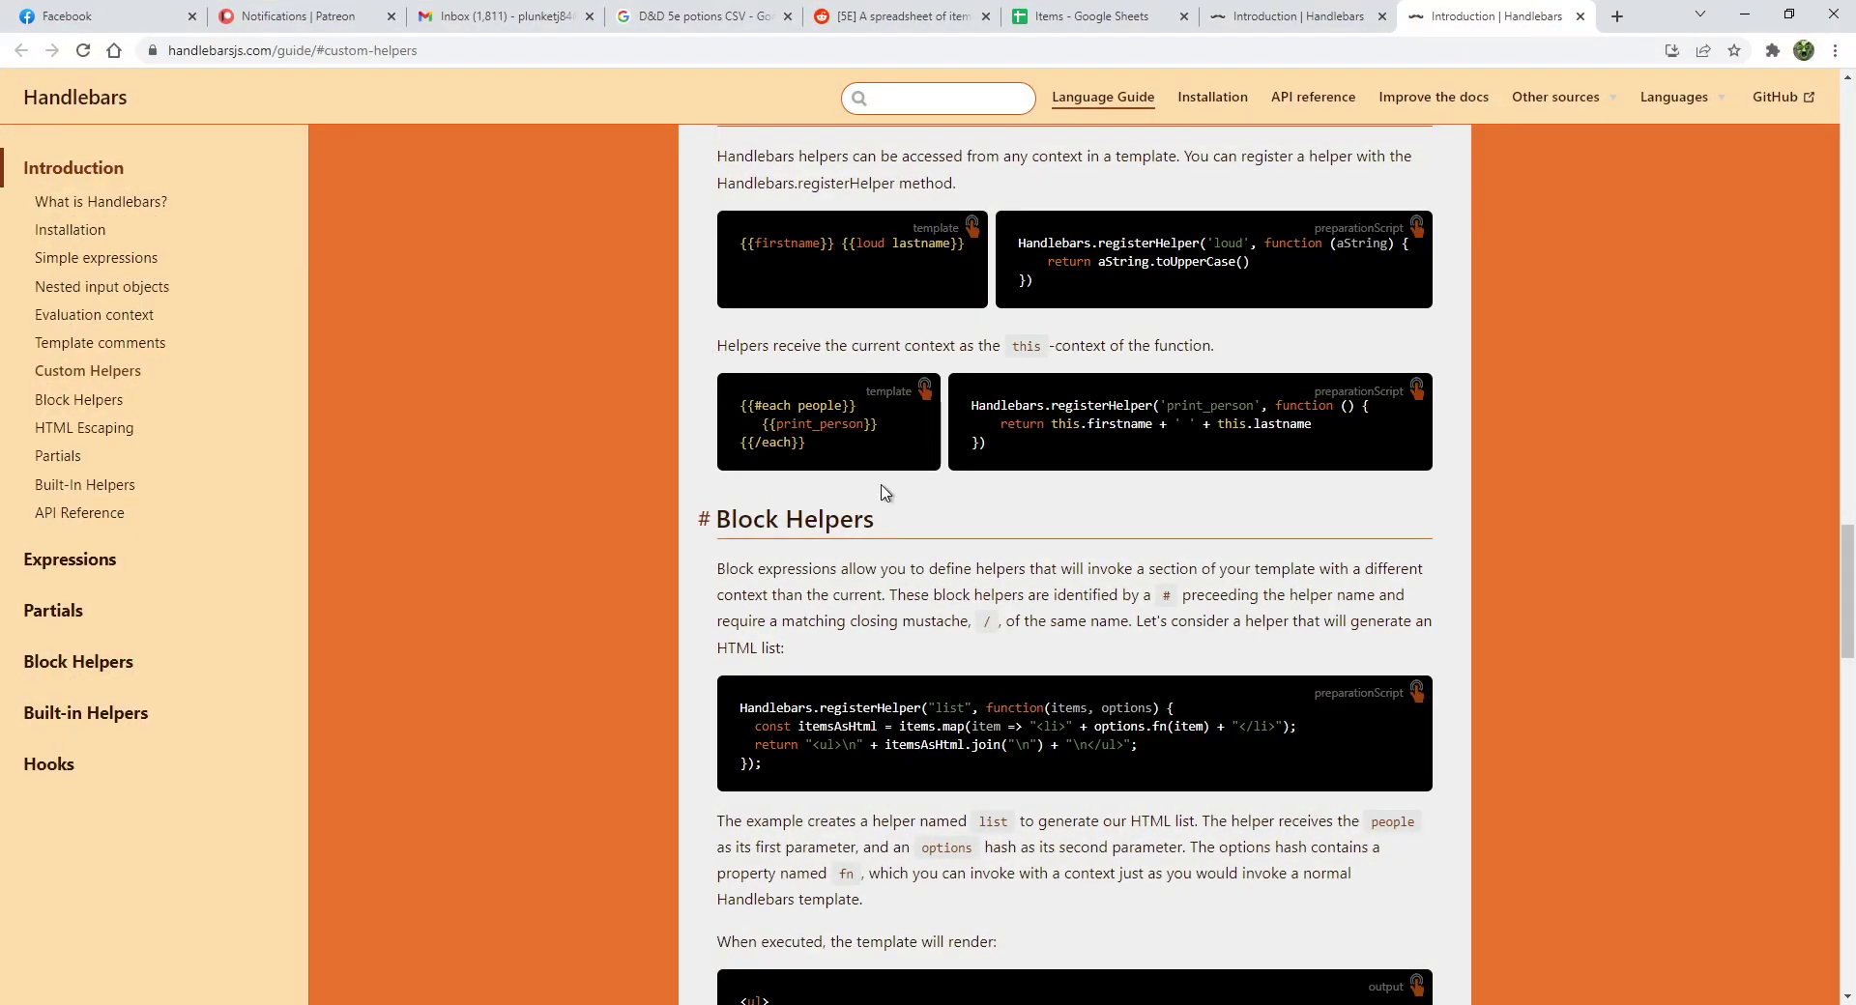
scroll(732, 505, "down", 2)
scroll(732, 505, "down", 12)
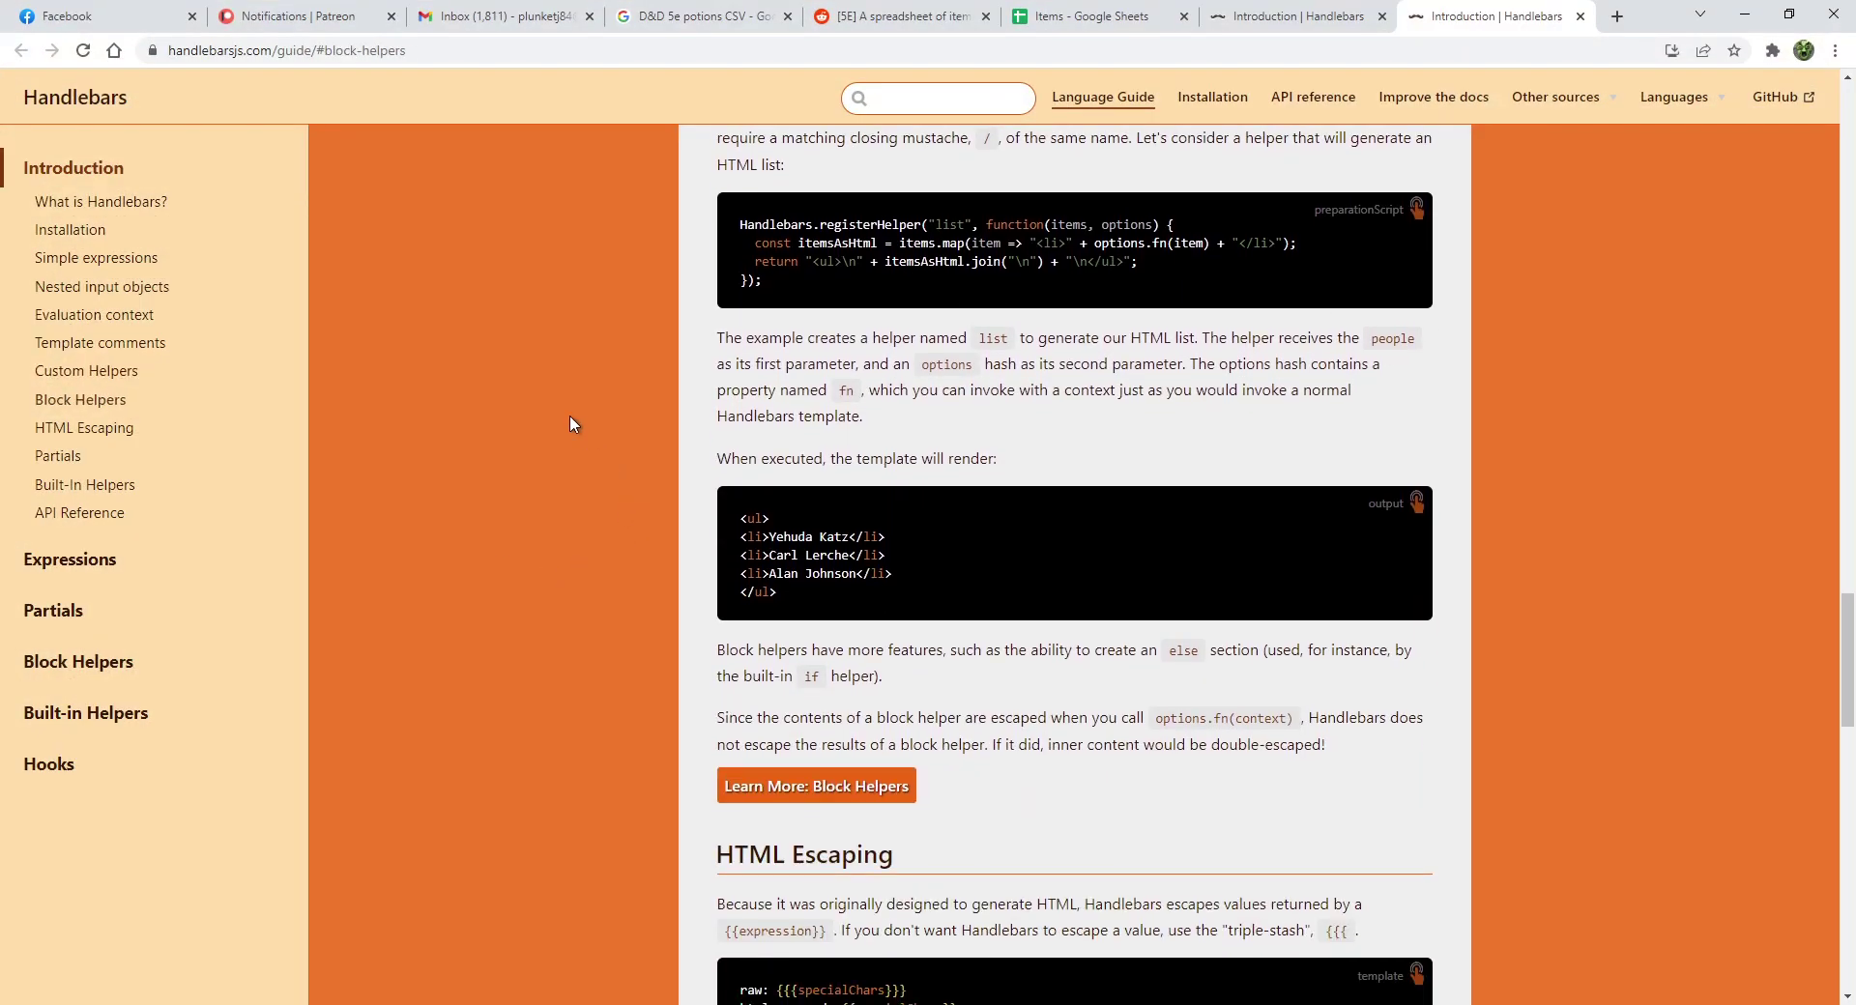
scroll(583, 448, "down", 7)
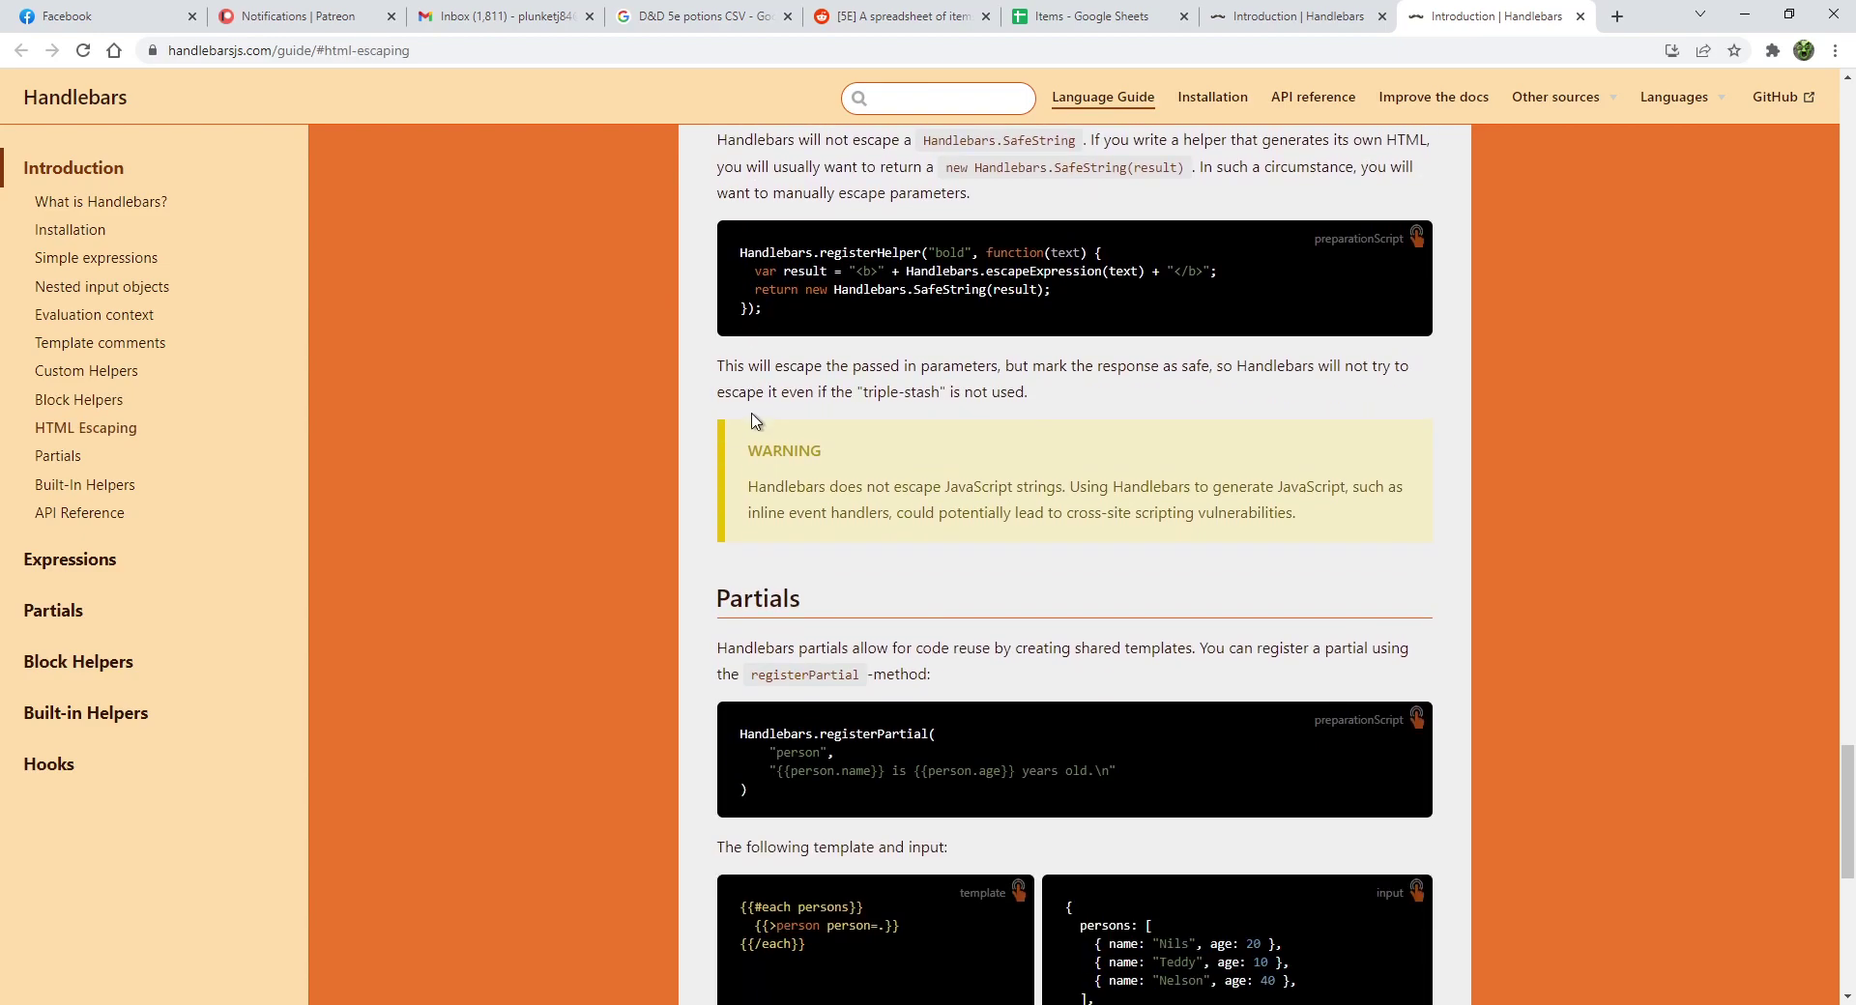
scroll(826, 374, "down", 4)
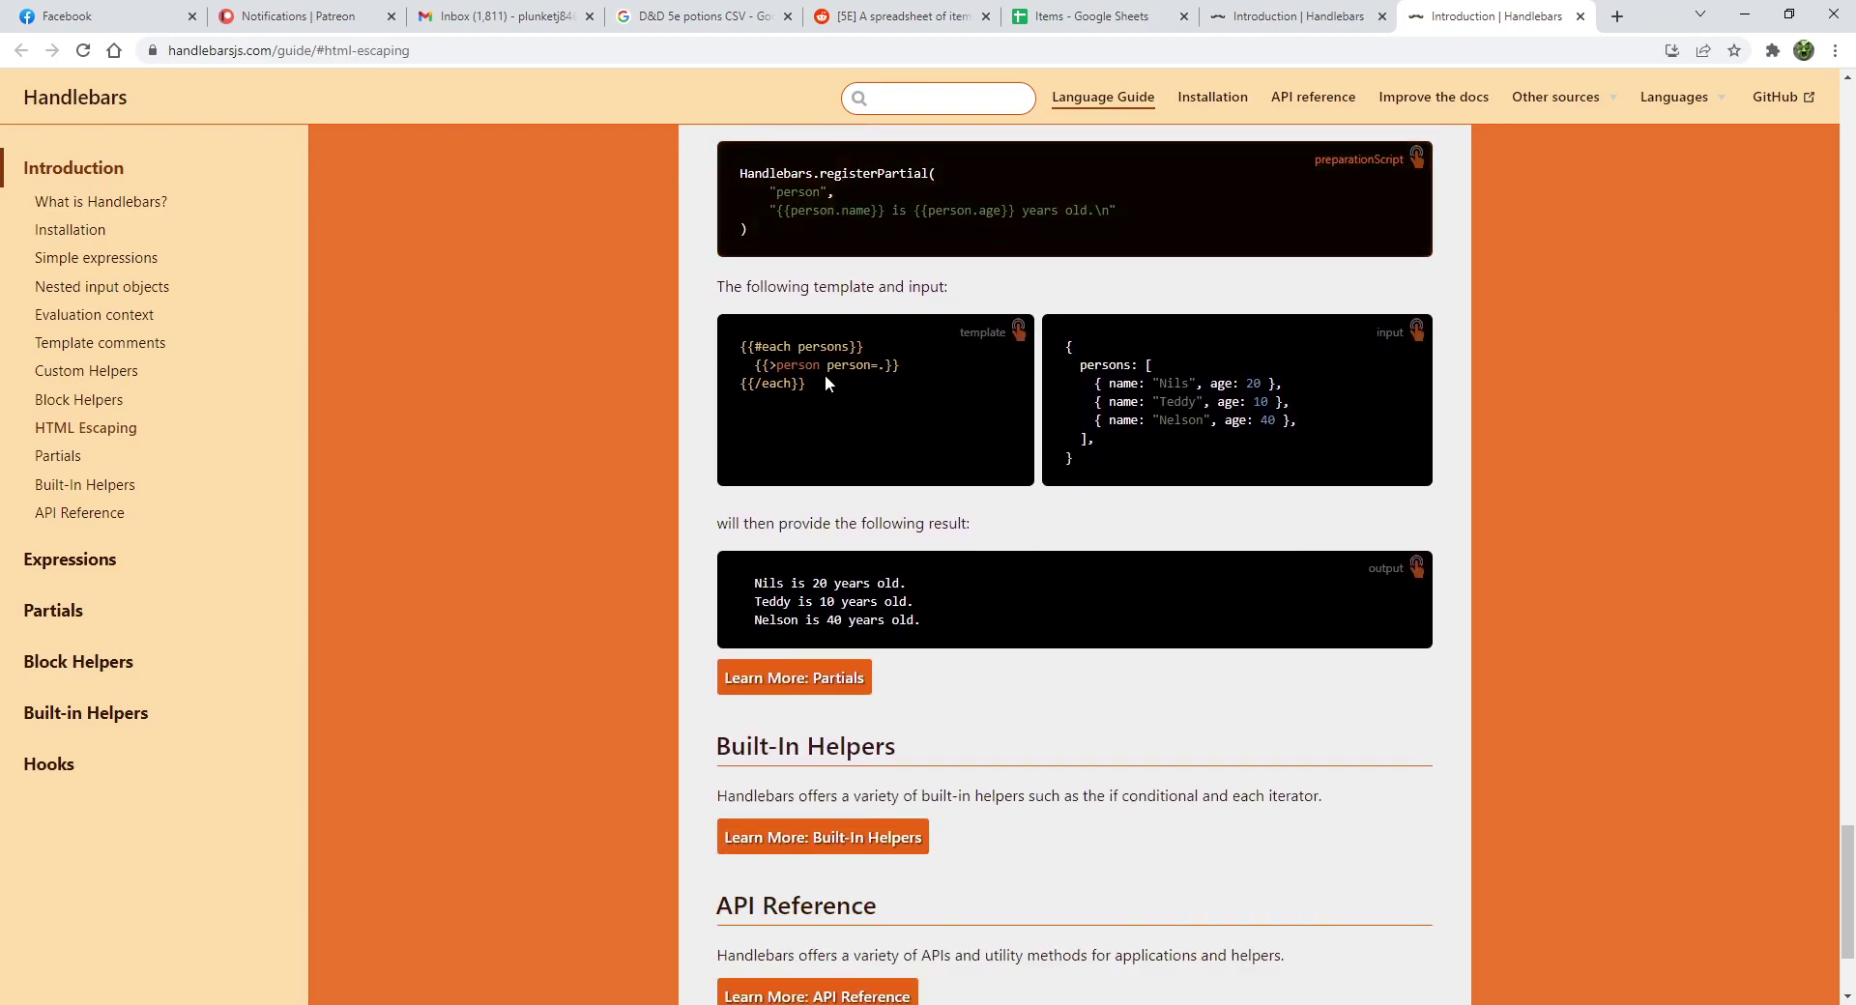
scroll(750, 406, "up", 6)
scroll(594, 532, "up", 20)
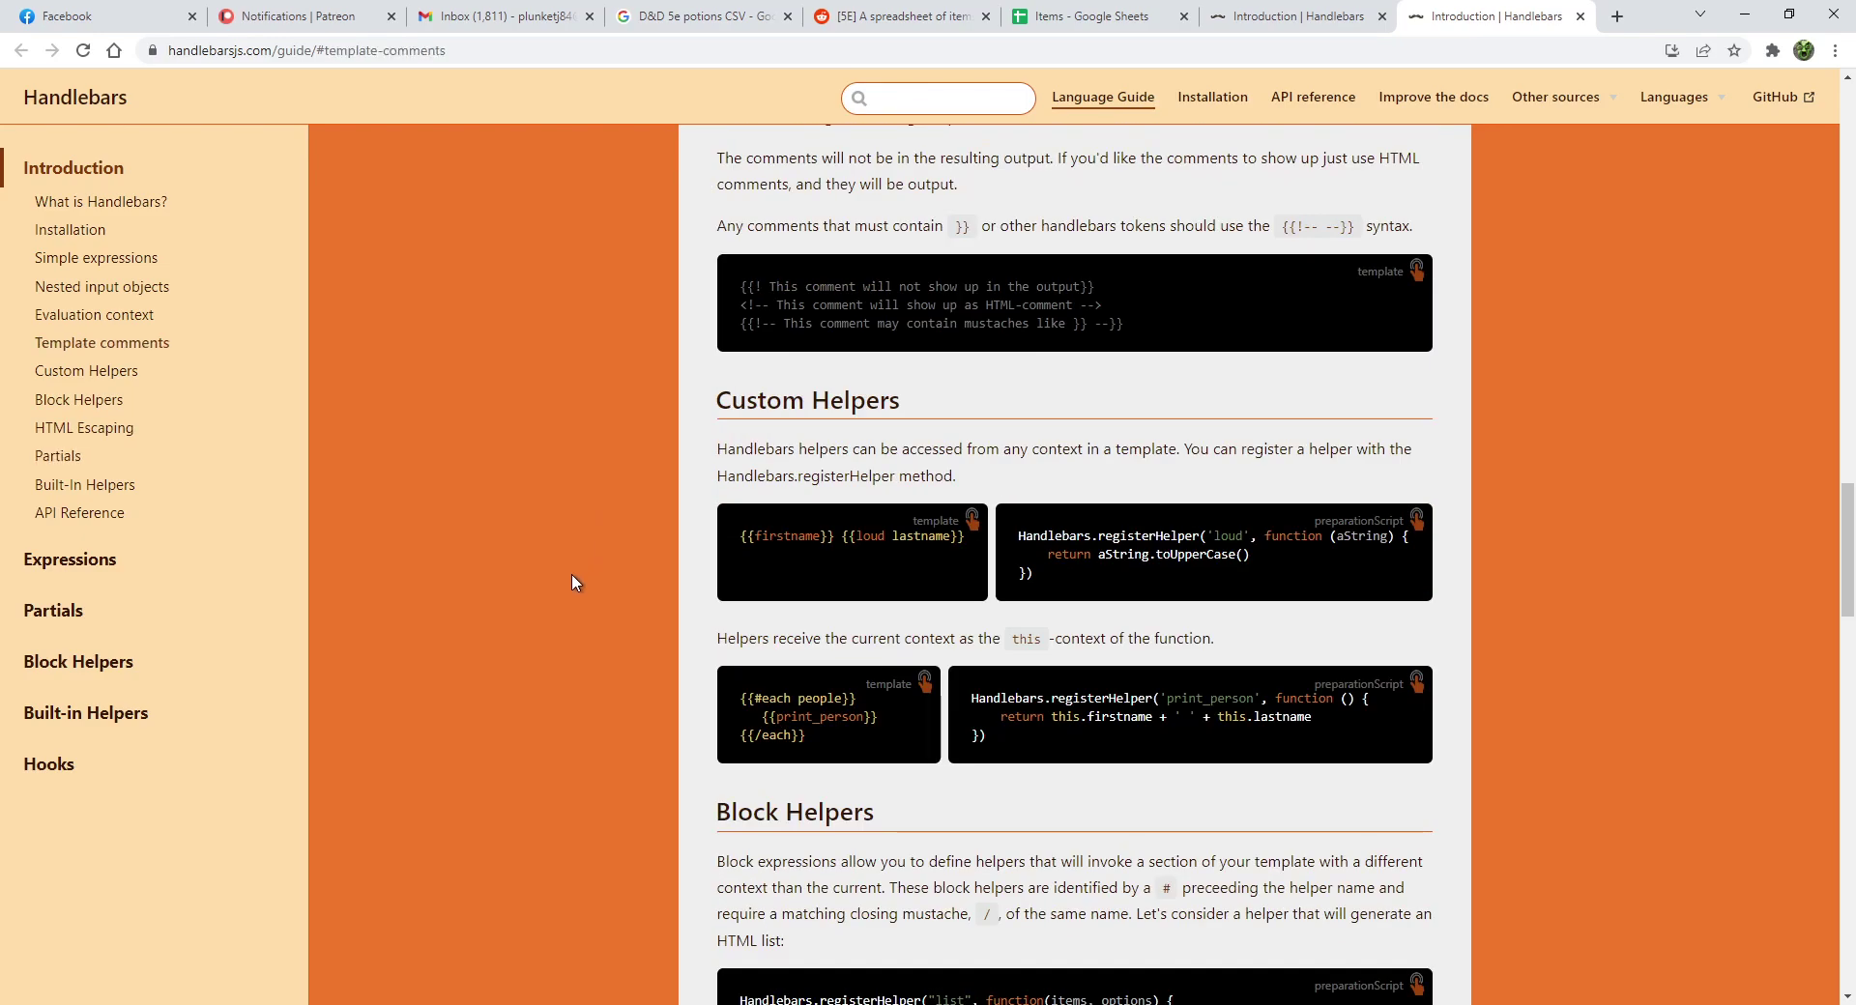
scroll(570, 559, "up", 20)
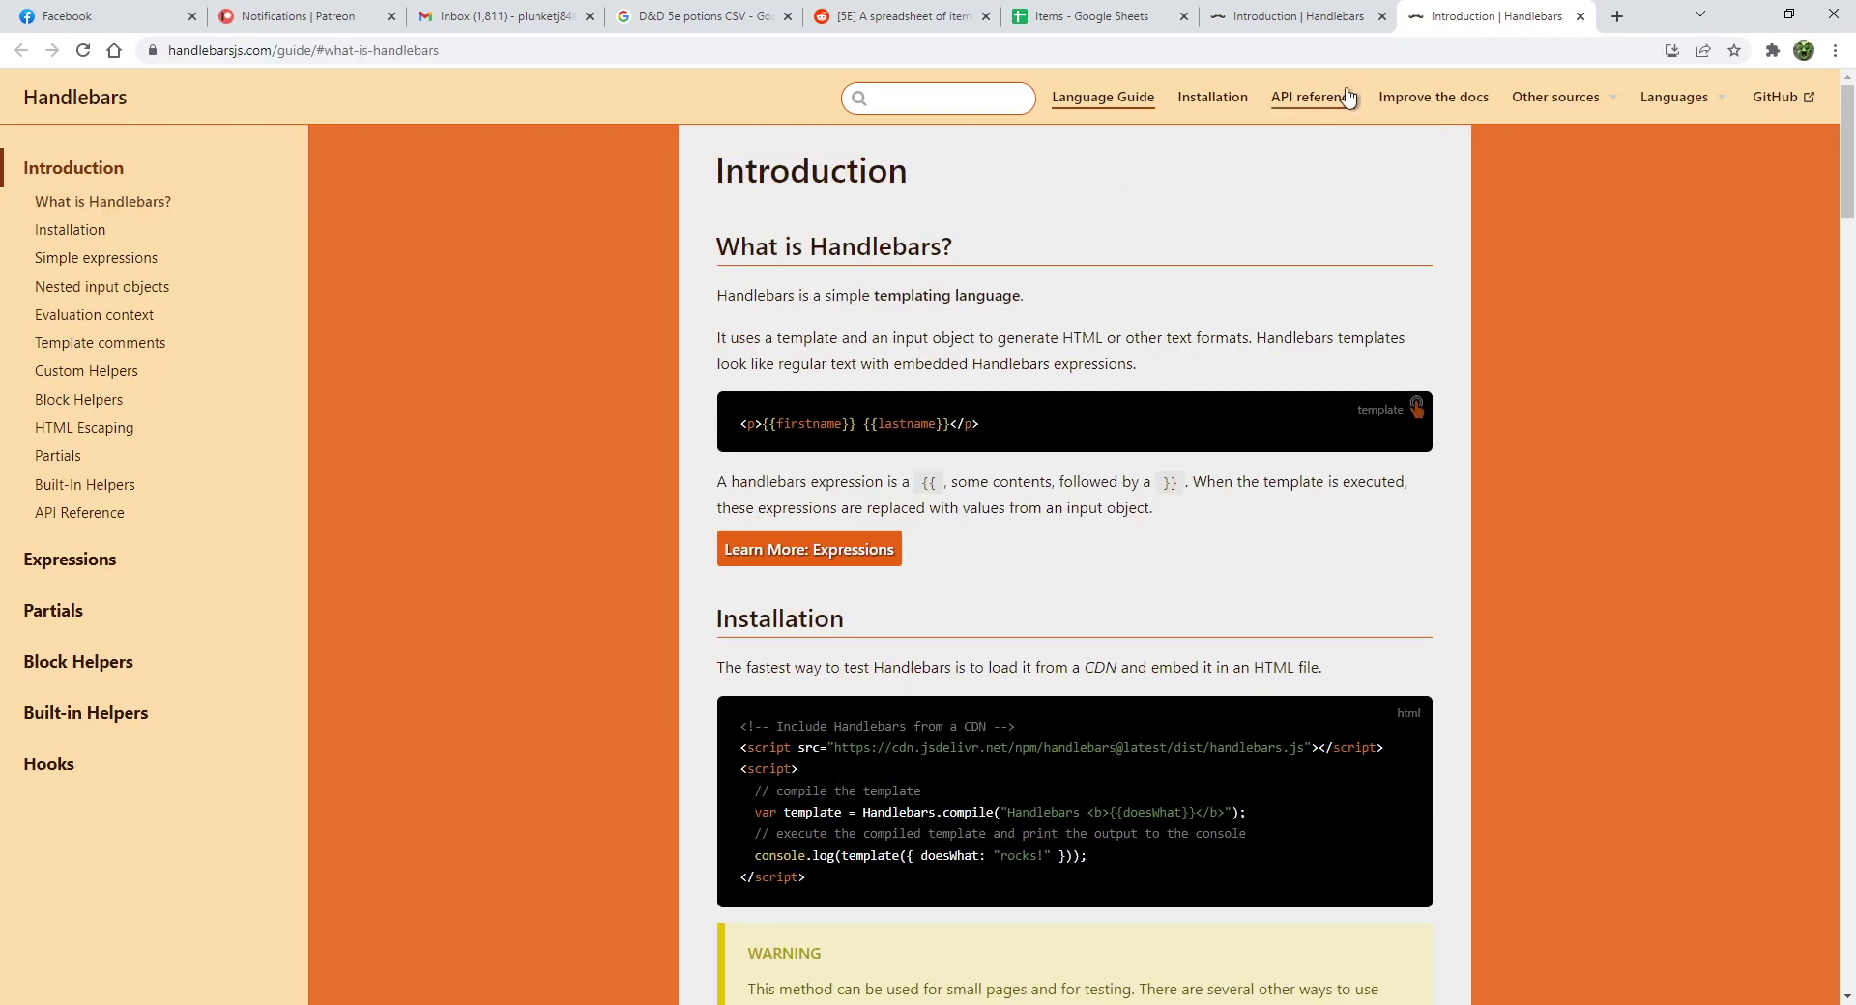
left_click(1740, 16)
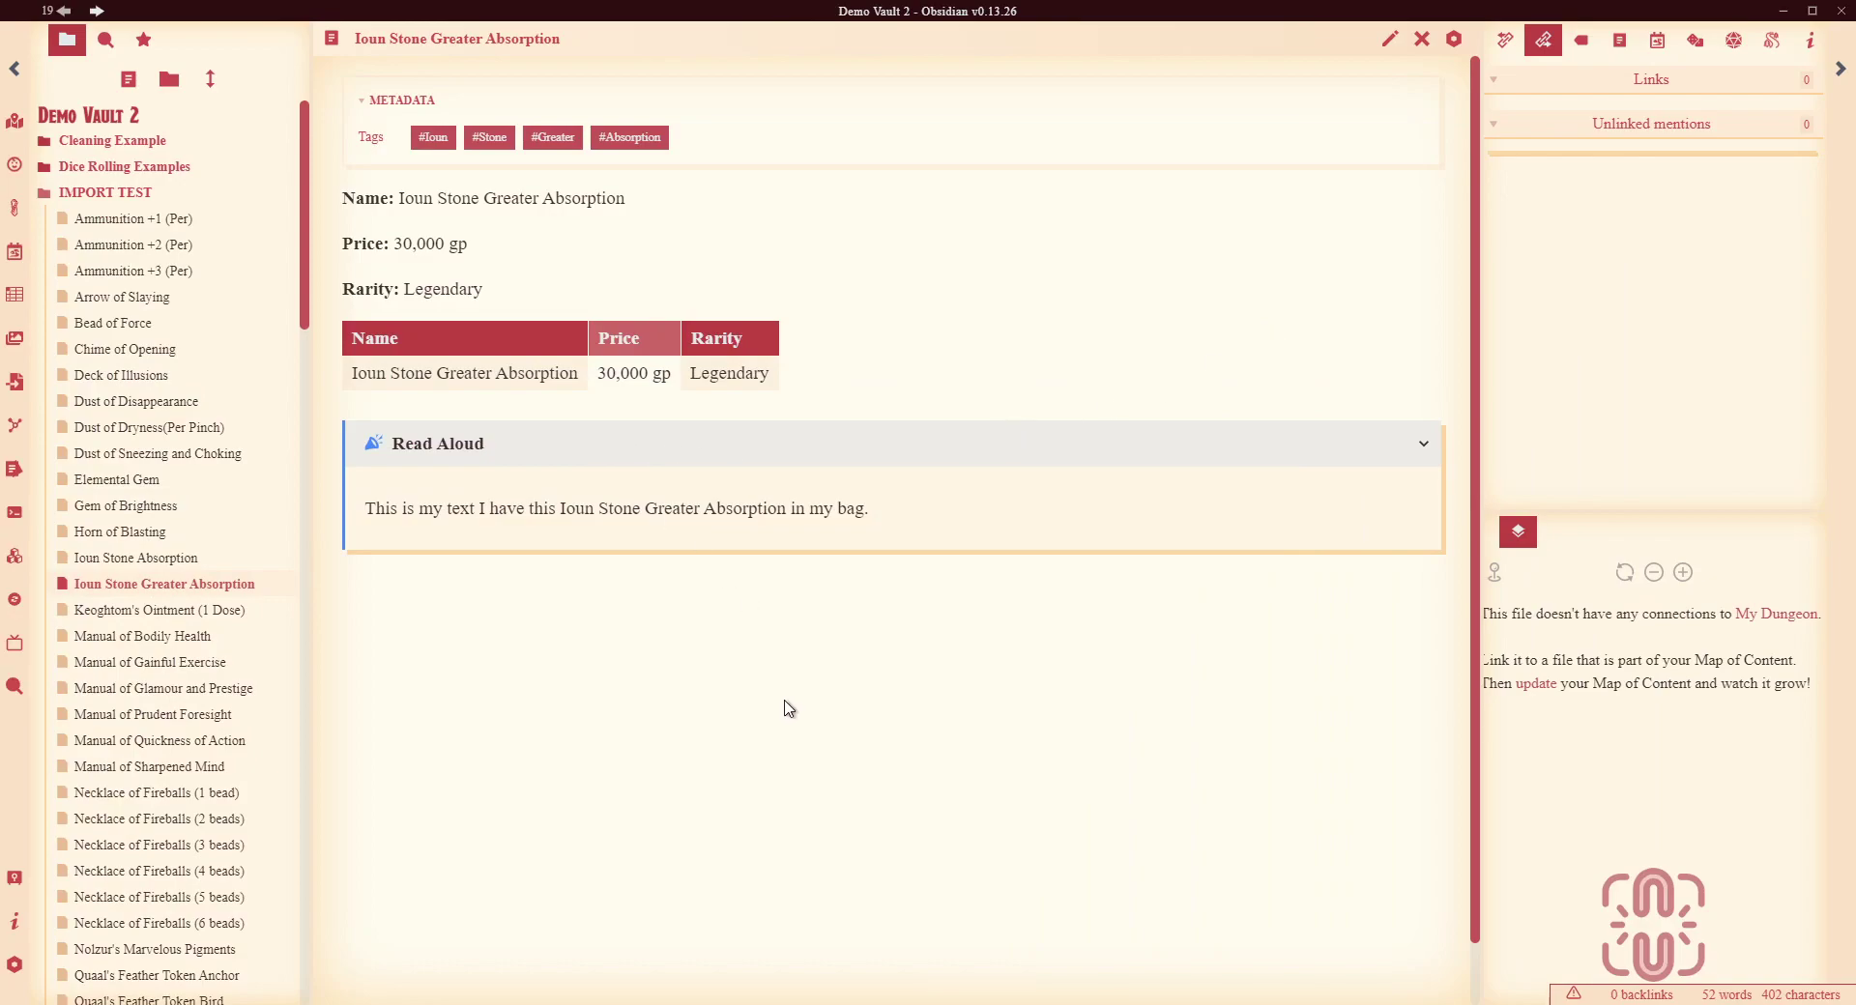